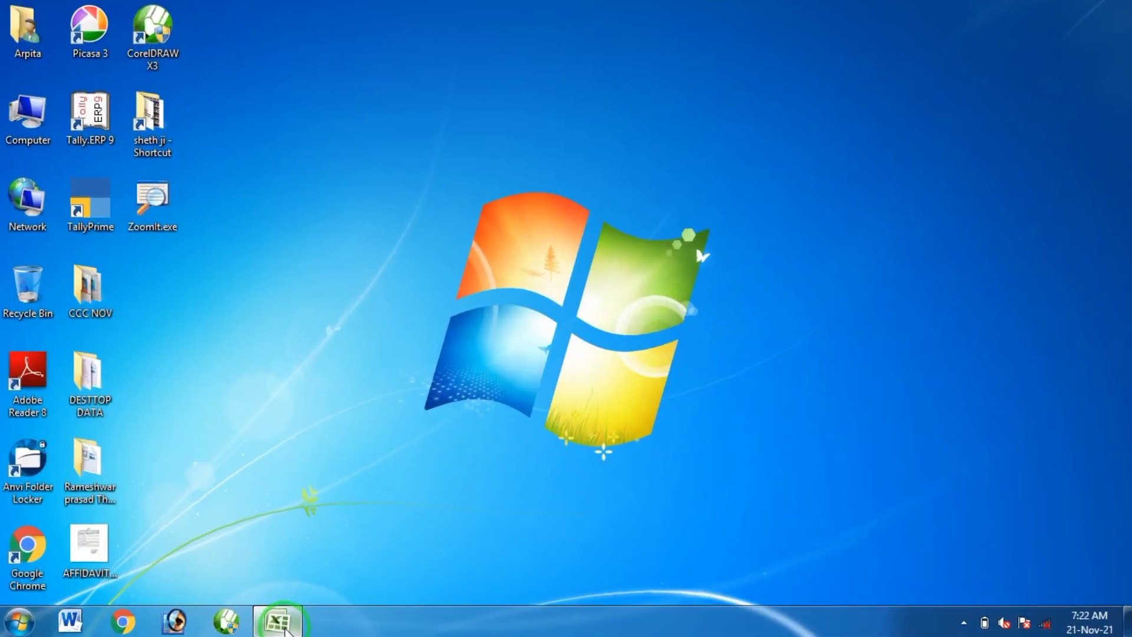
Step: Restore the minimized Book2 workbook from the taskbar
click(285, 629)
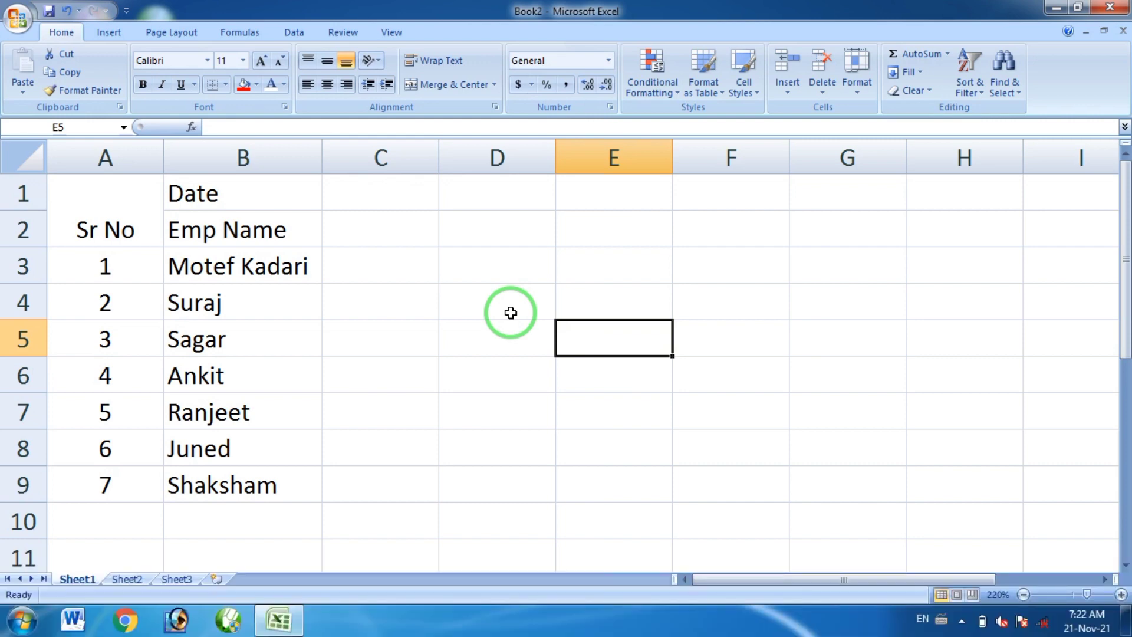
Step: Merge and centre the Sr No heading across cells A1 and A2
drag(254, 266, 244, 477)
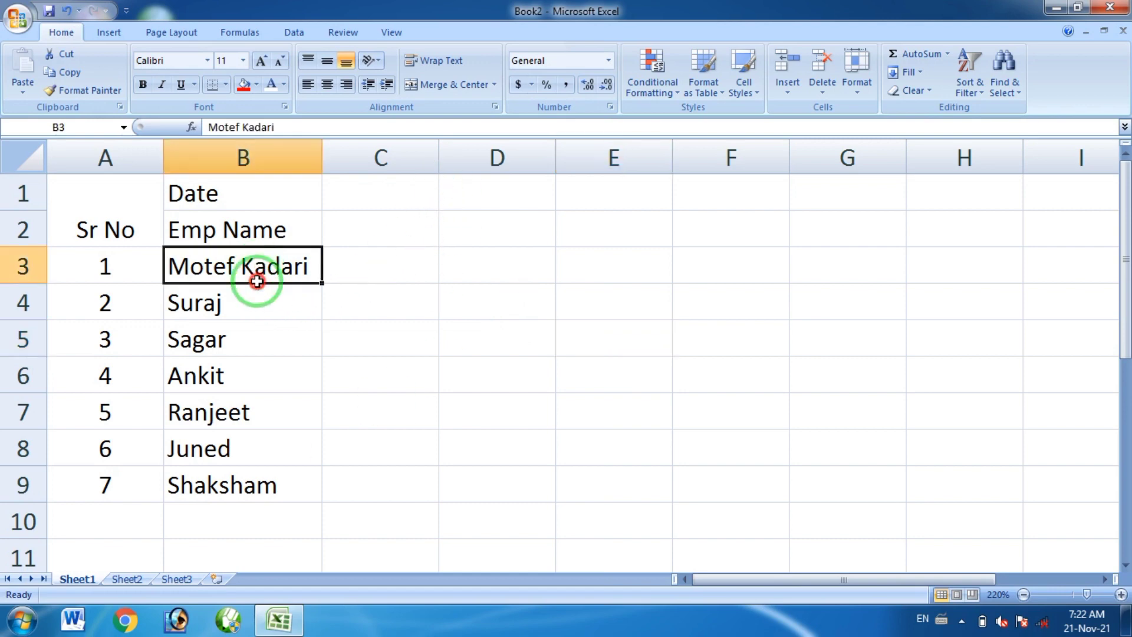
drag(359, 199, 724, 201)
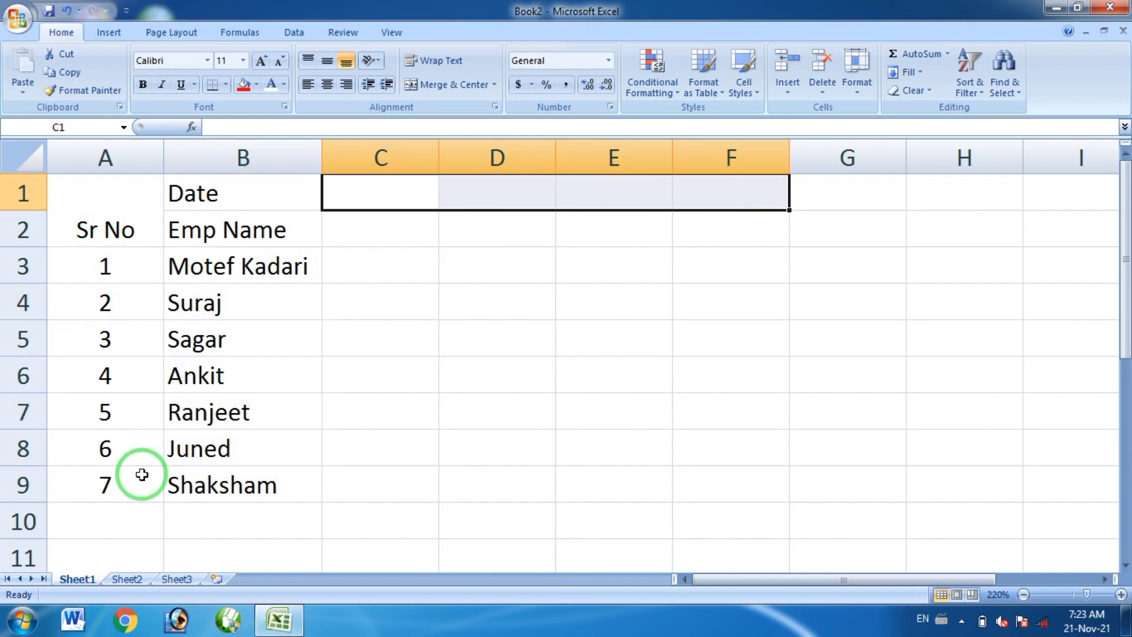
drag(122, 229, 112, 194)
click(448, 84)
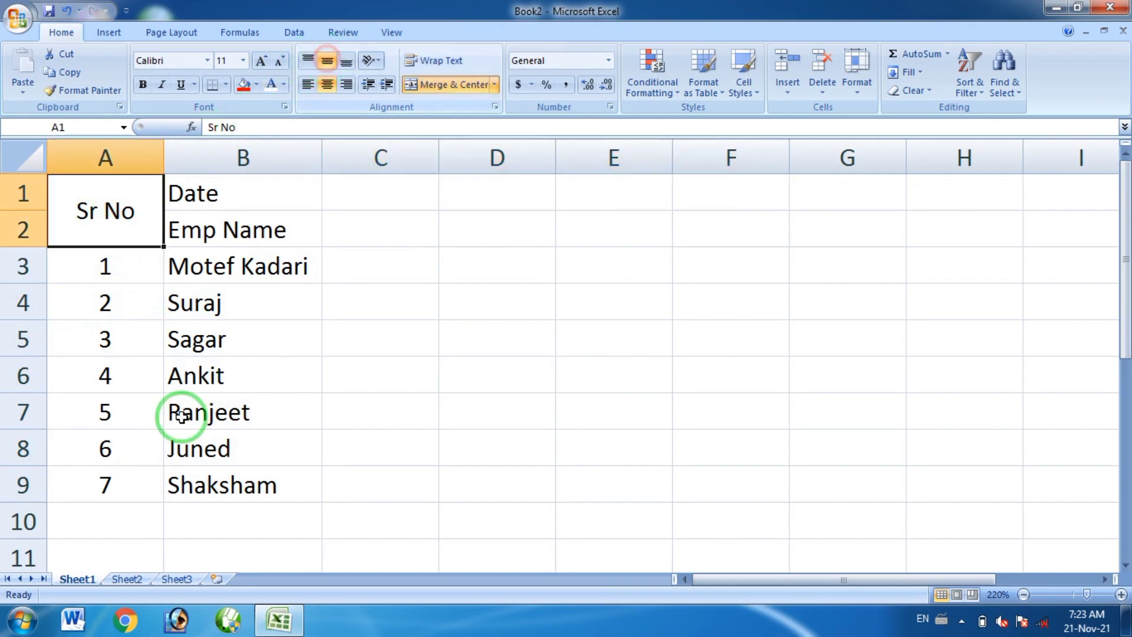
click(451, 330)
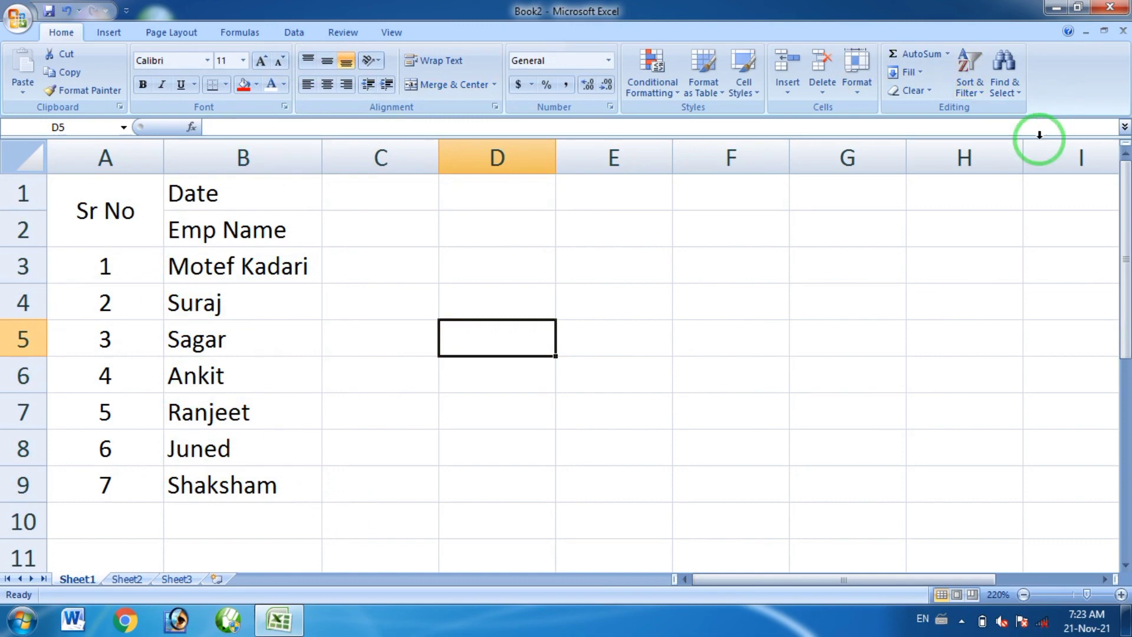
Step: Enter the first date, 1-11-21, in cell C1
click(424, 196)
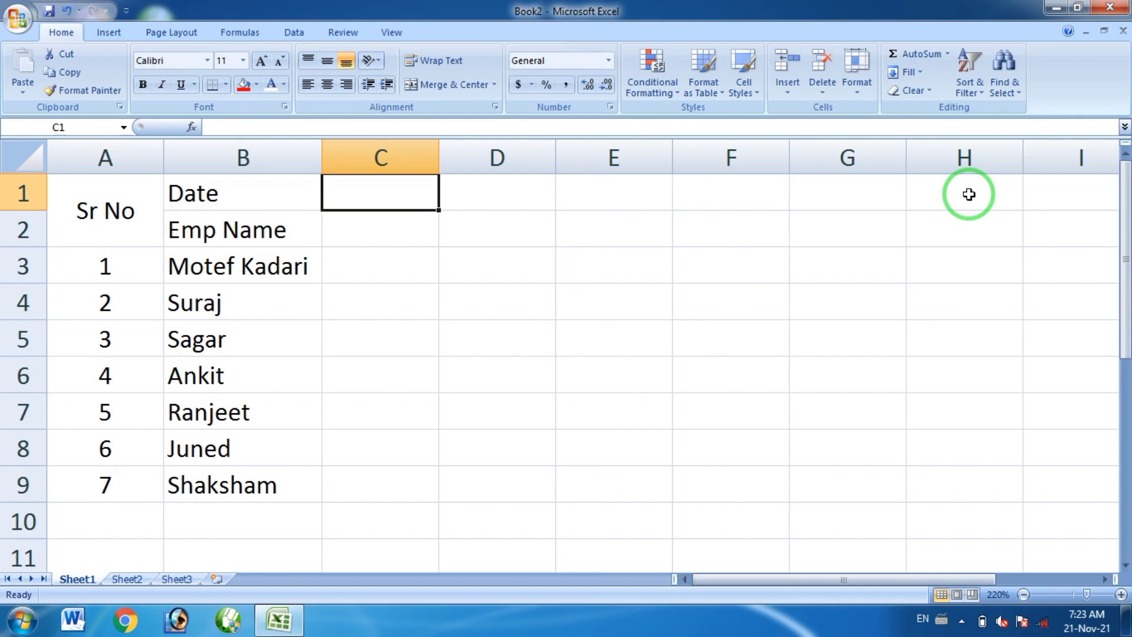
text(1-22)
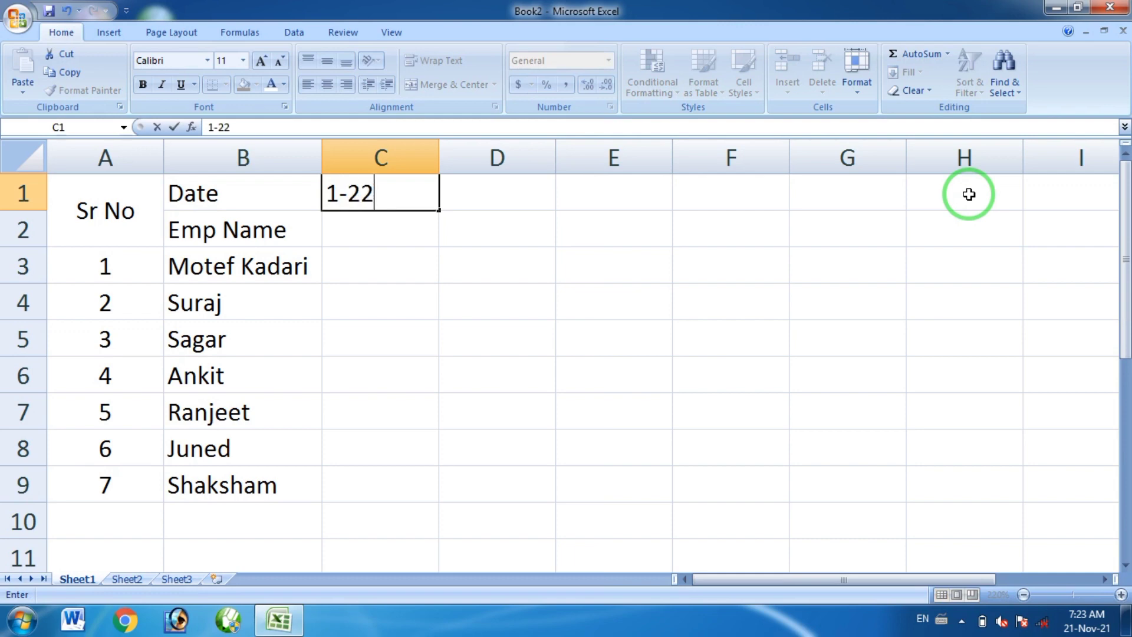
key(BackSpace)
key(BackSpace)
text(11-)
text(21)
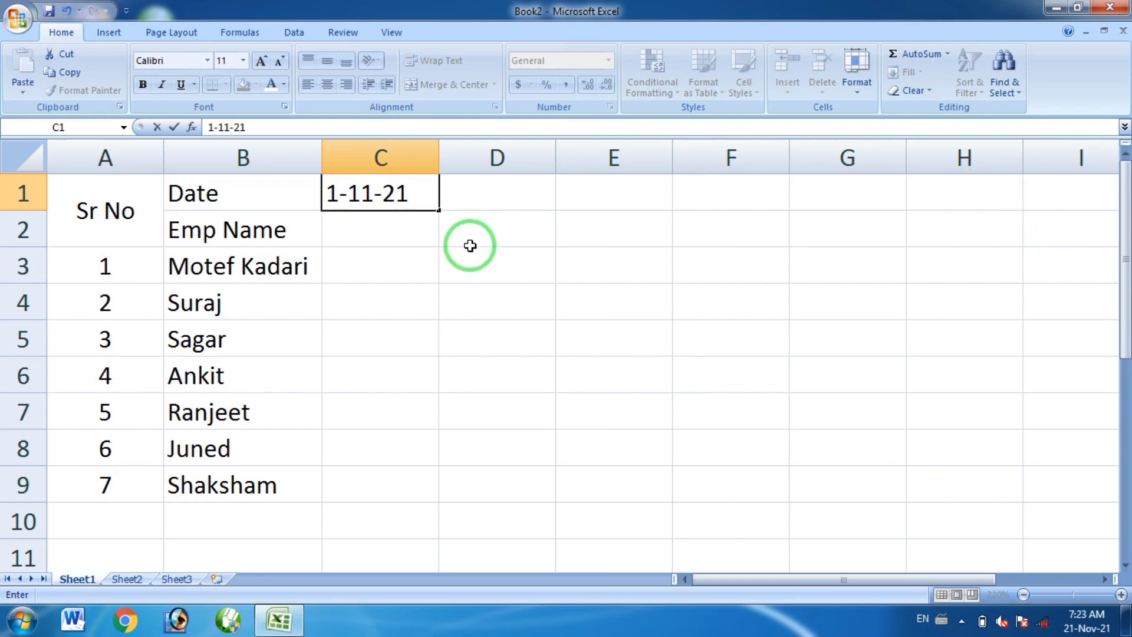
click(469, 248)
click(397, 199)
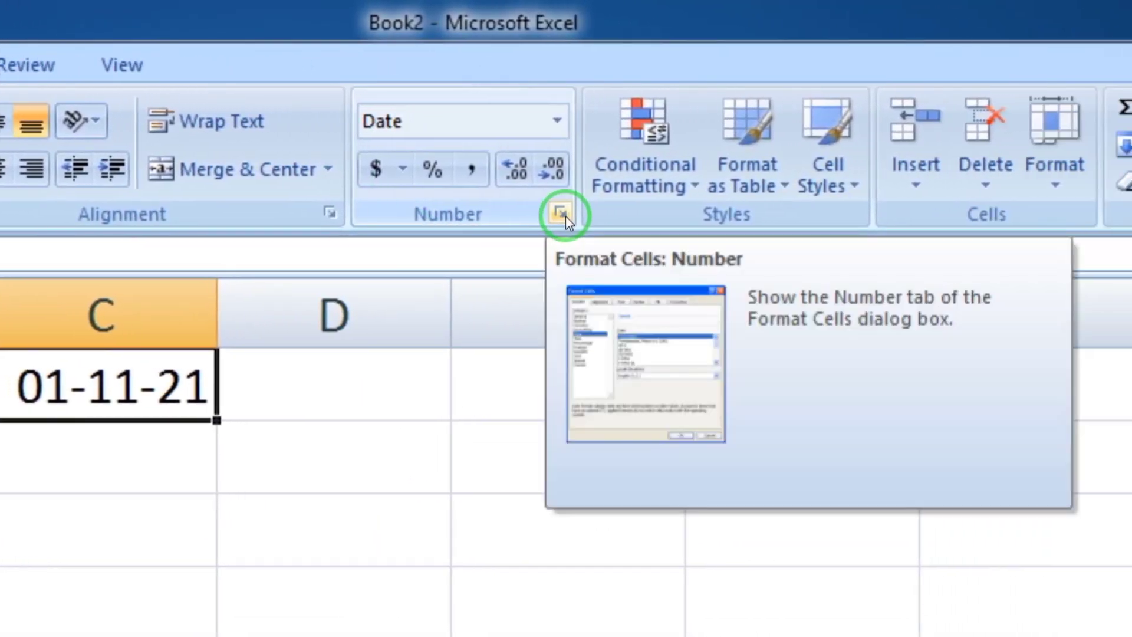
Step: Give C1 the custom number format dd so it shows only 01
click(560, 214)
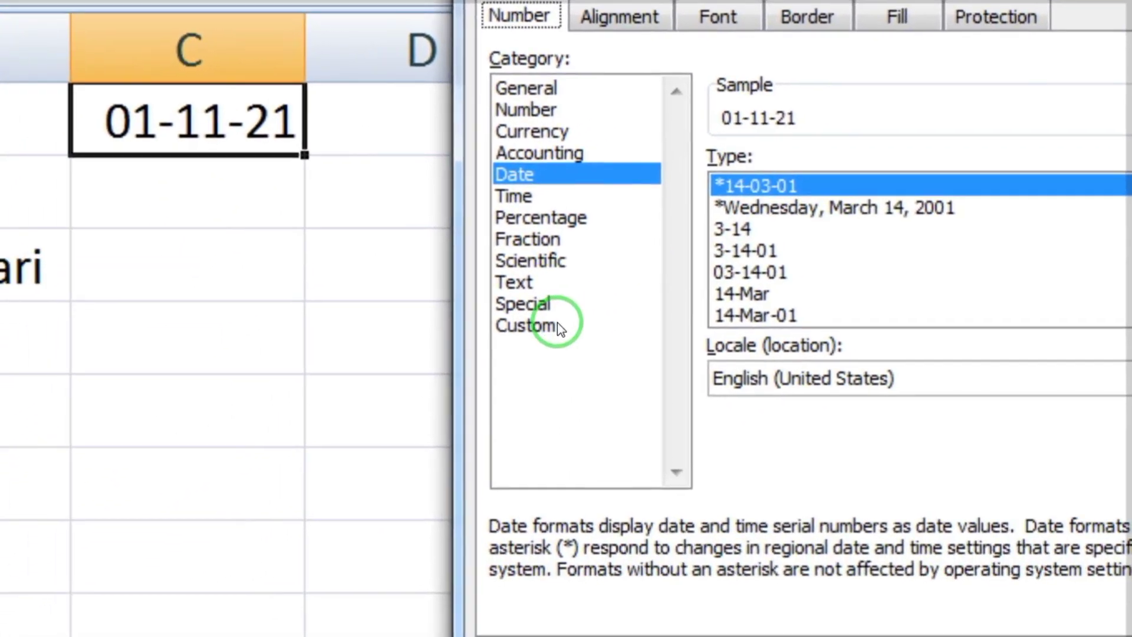
click(557, 325)
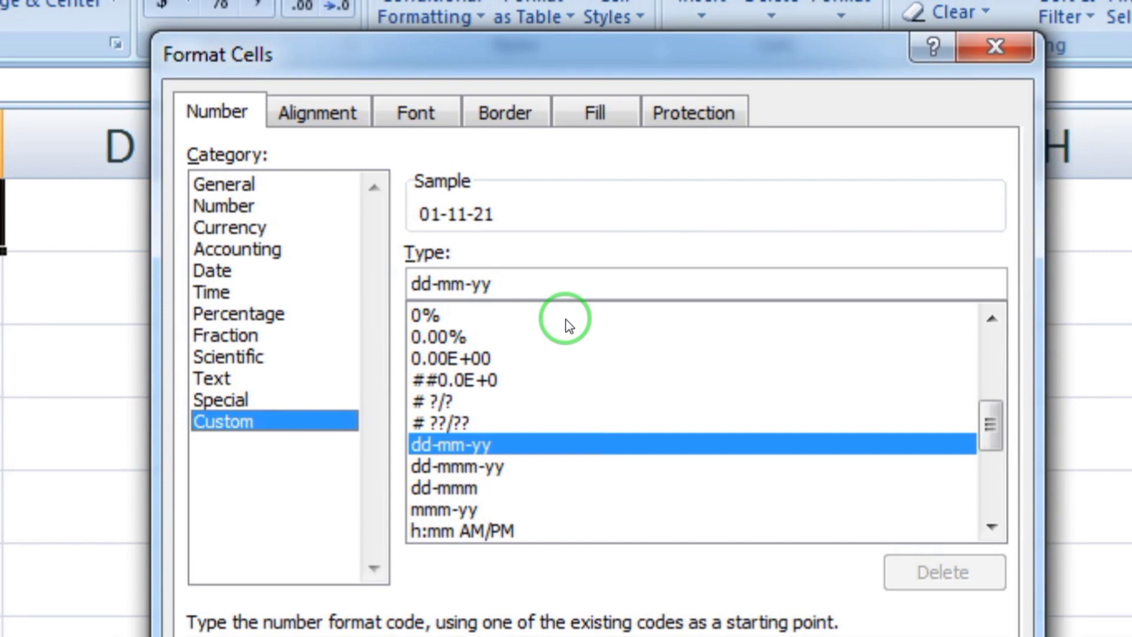
drag(531, 284, 385, 292)
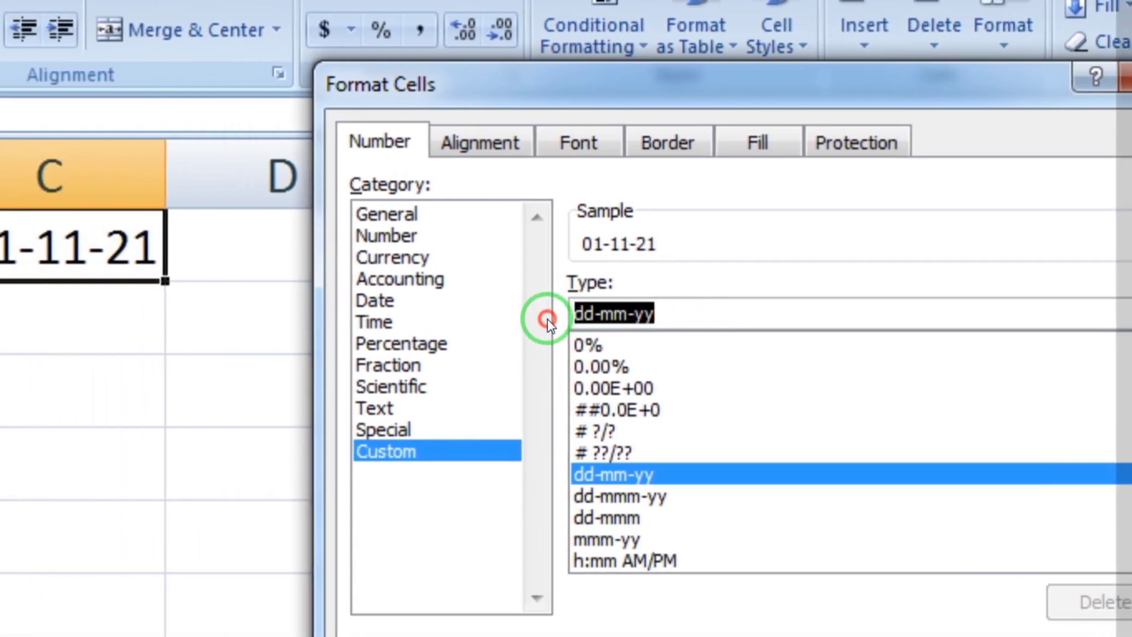
text(dd)
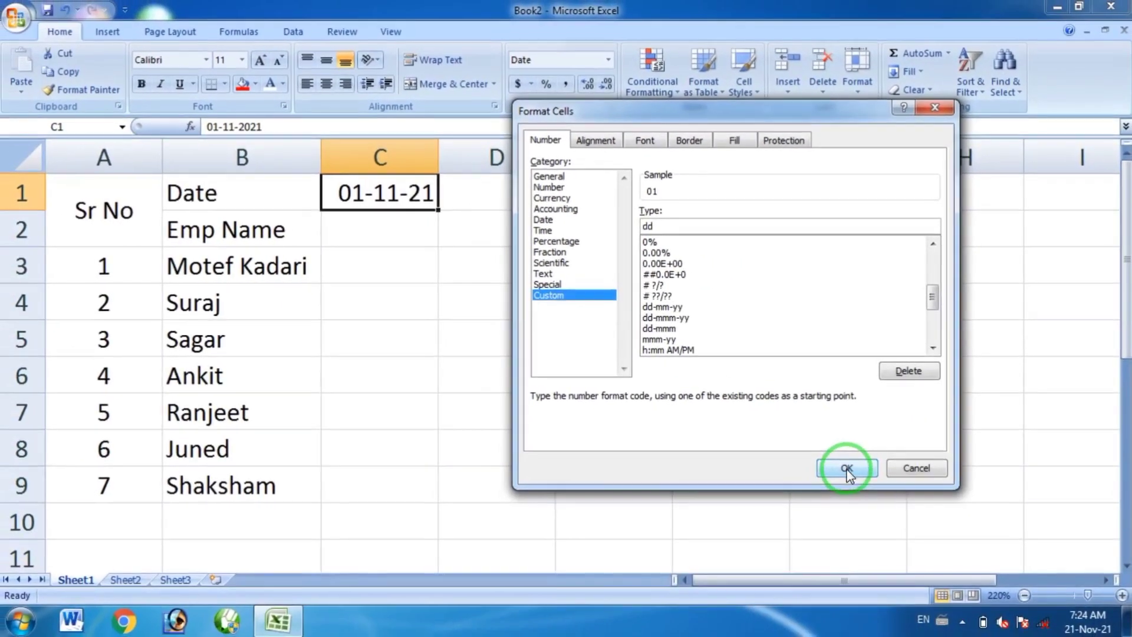
click(847, 468)
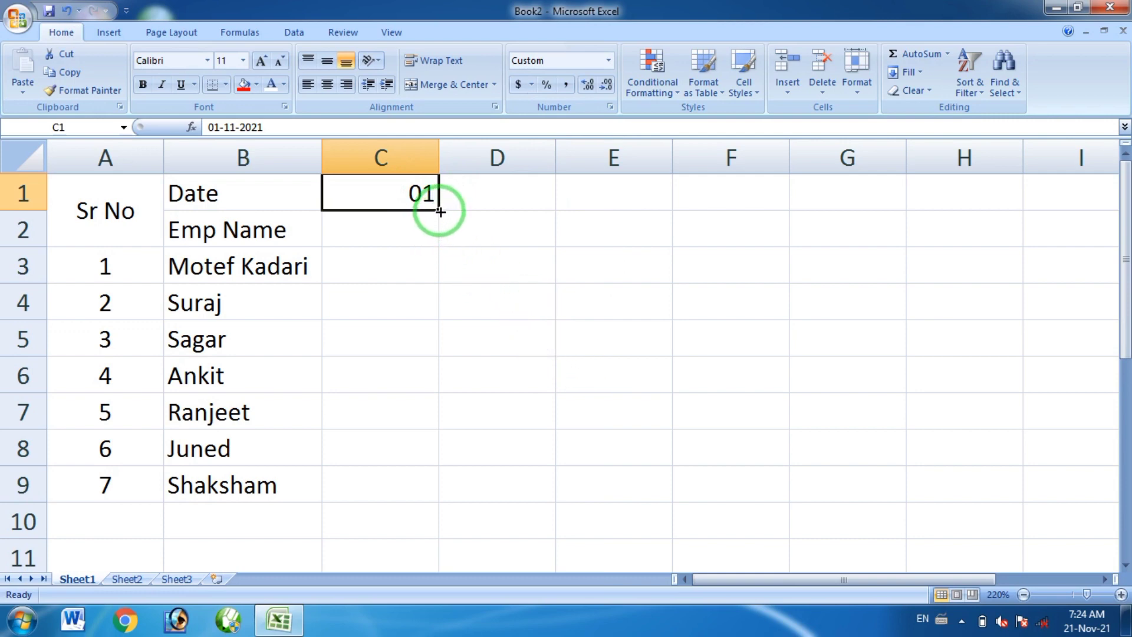
Step: Fill row 1 with days 01 to 30 through AF and autofit columns C to AF
mouse_move(440, 211)
mouse_down()
mouse_move(1046, 213)
mouse_move(987, 212)
mouse_up()
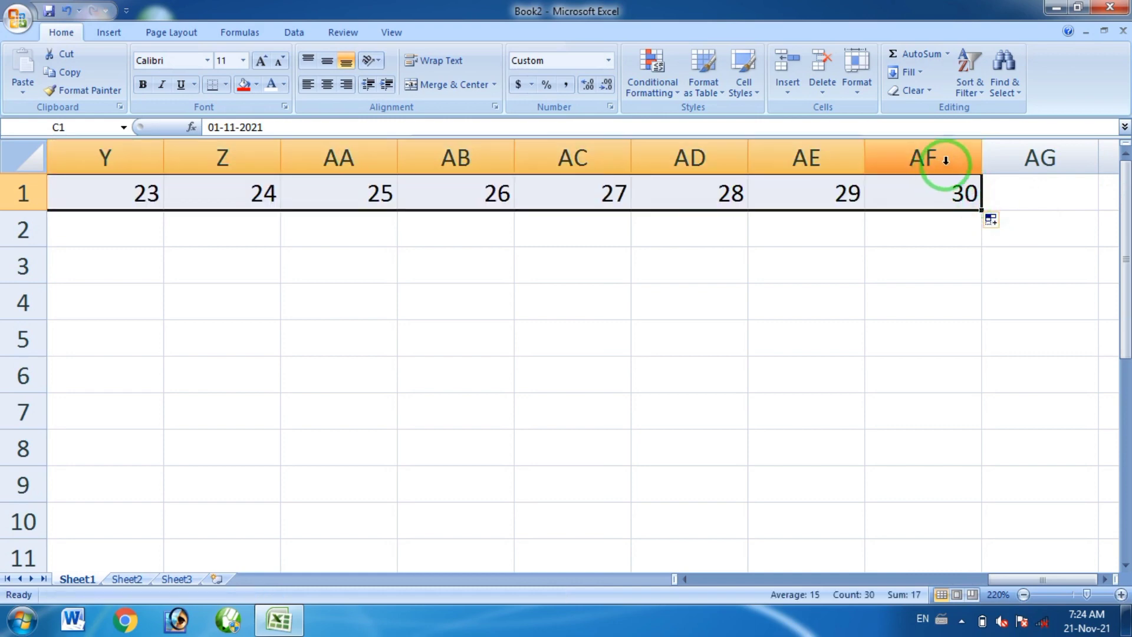
drag(945, 160, 12, 168)
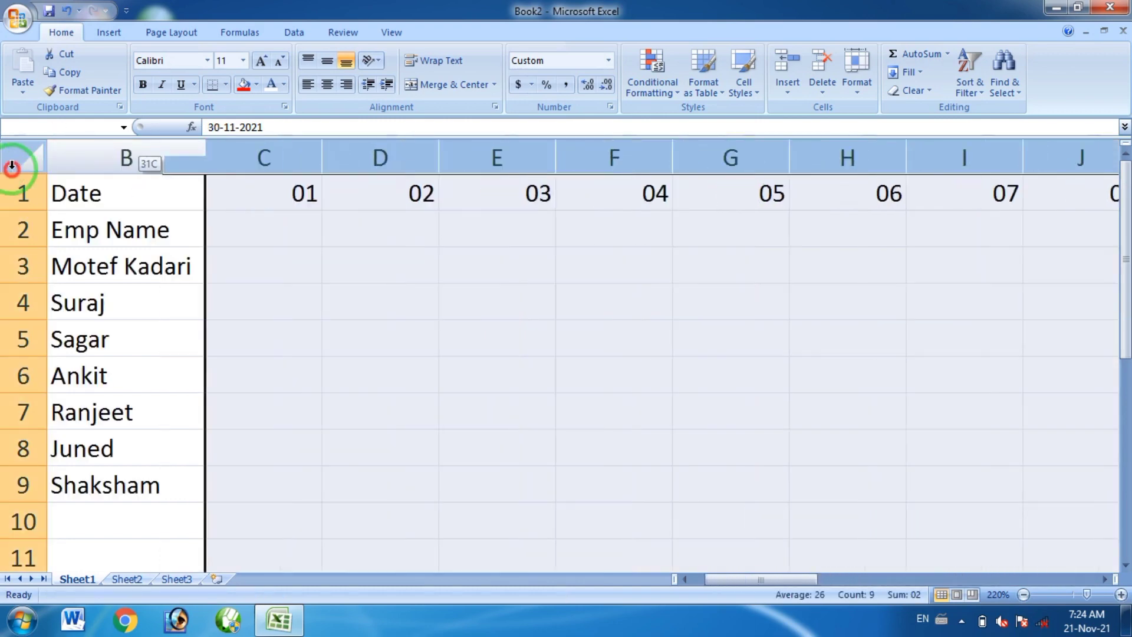
drag(11, 168, 411, 160)
double_click(438, 159)
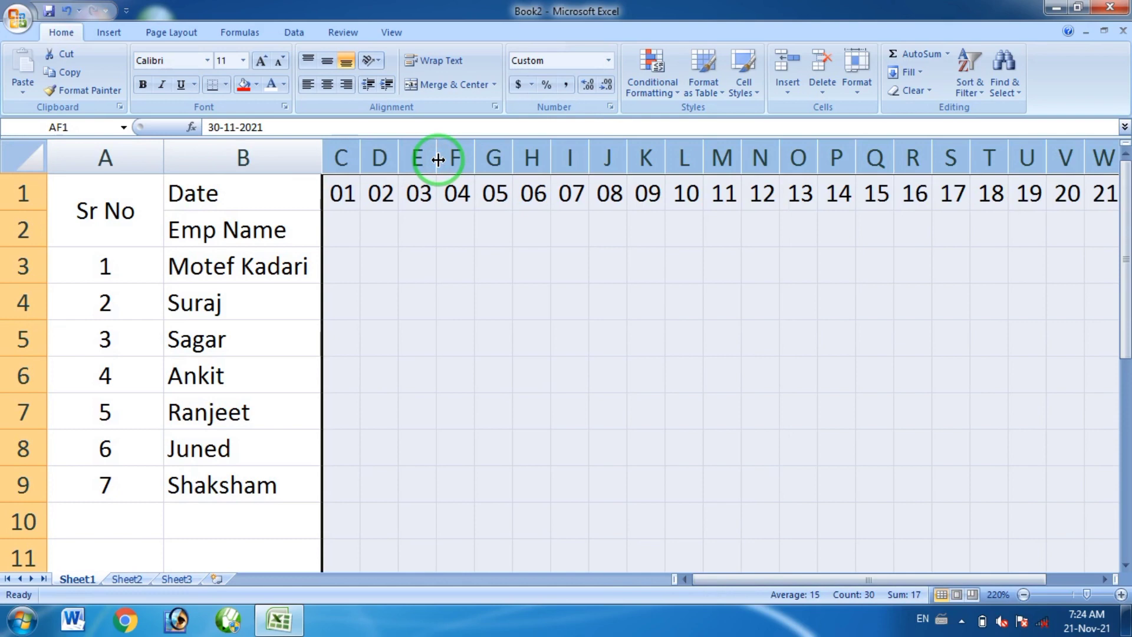
click(341, 219)
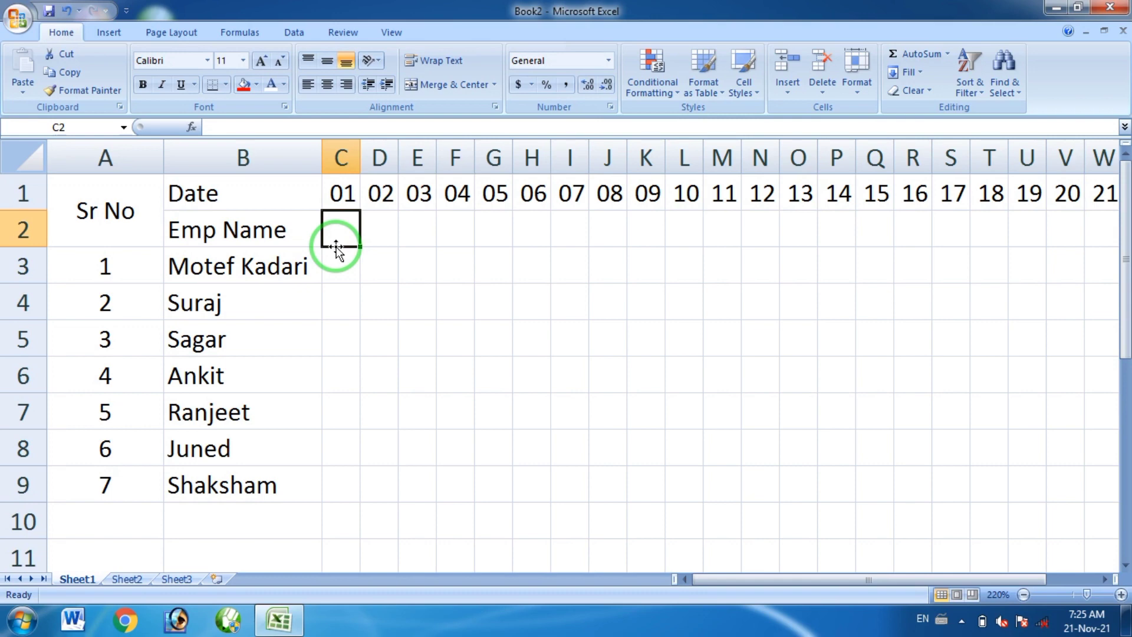
Step: Enter =TEXT(C1,"ddd") in C2 so it shows the weekday Mon
text(=)
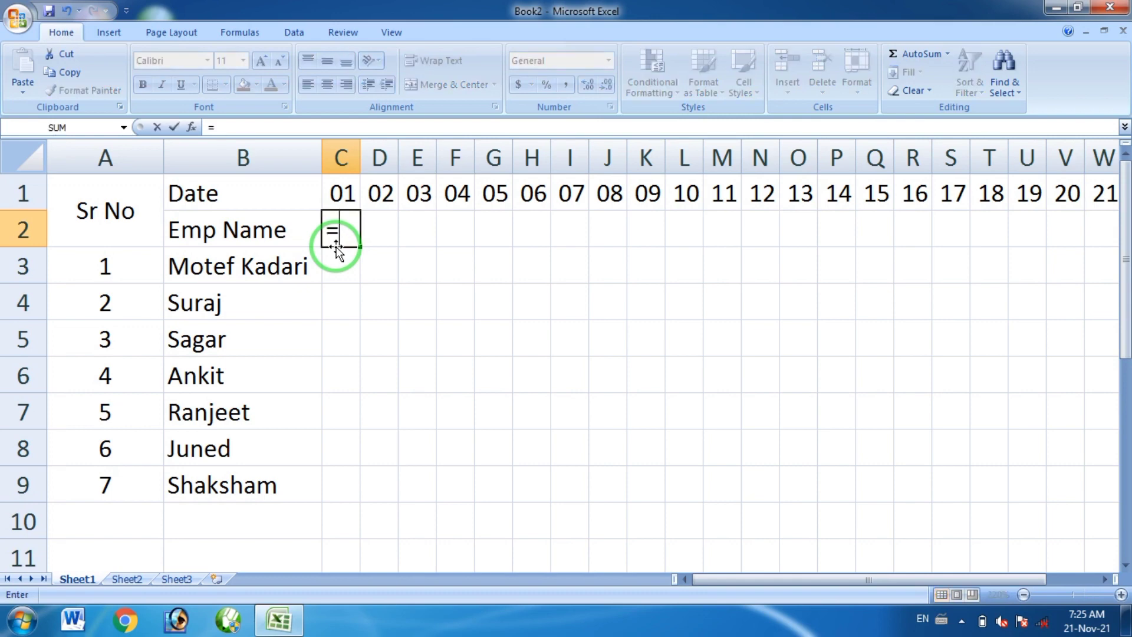
text(te)
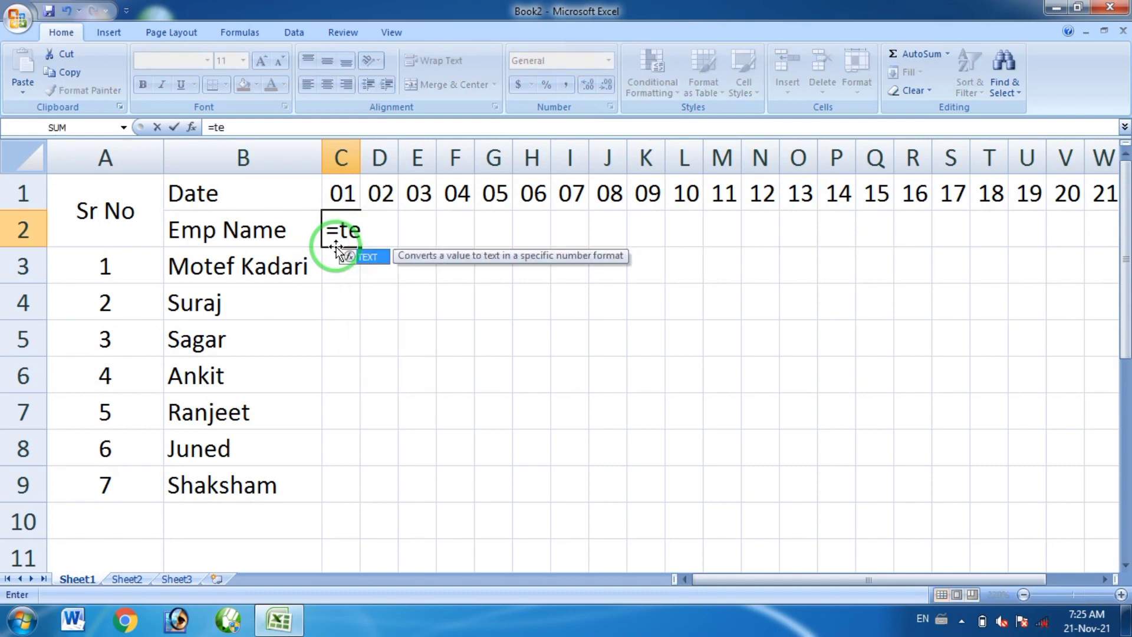
double_click(337, 252)
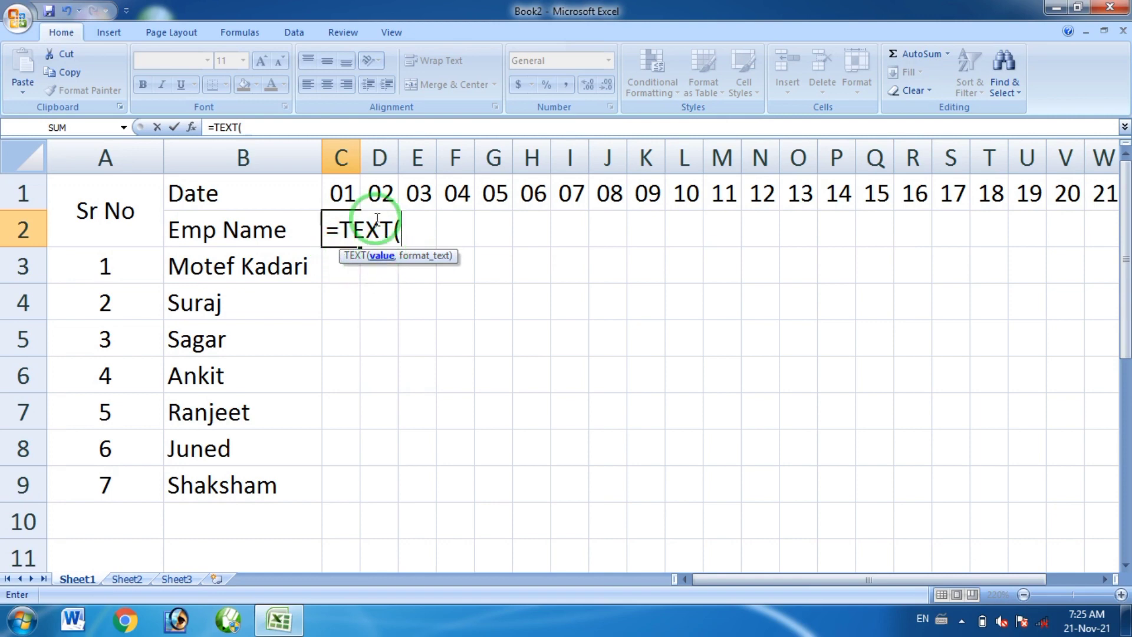
click(335, 190)
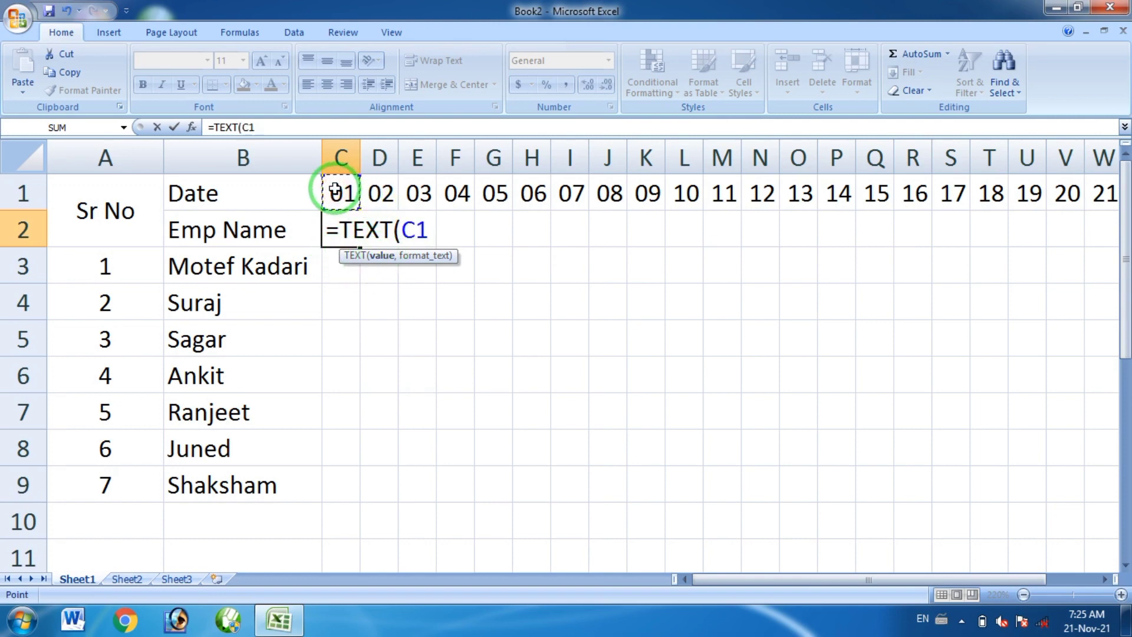
text(,")
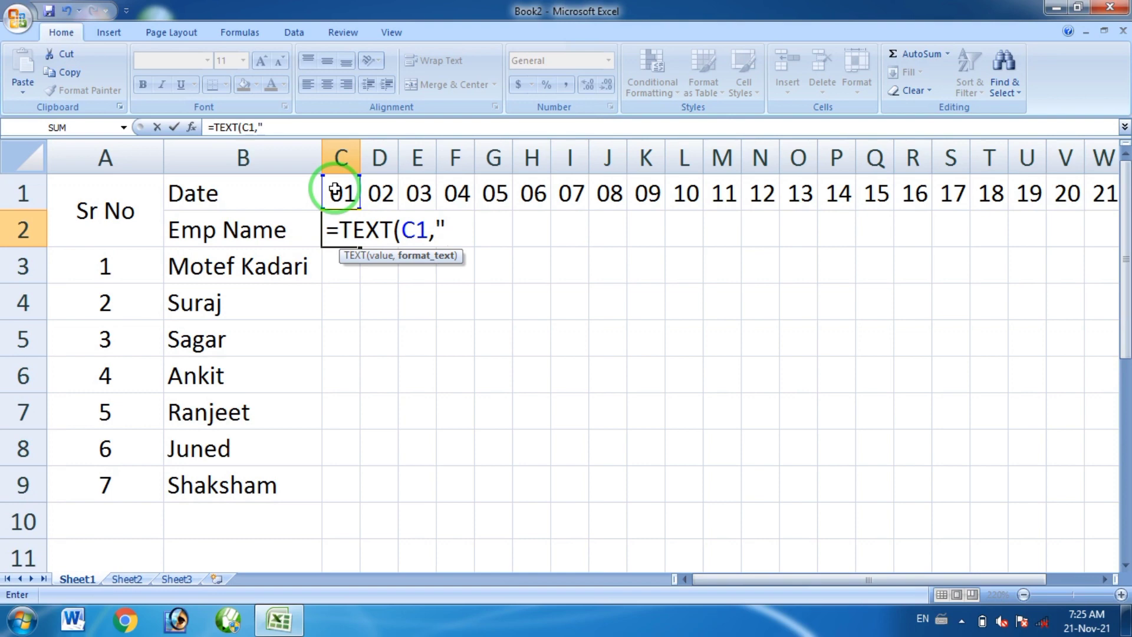
text(d)
text(d)
text(d)
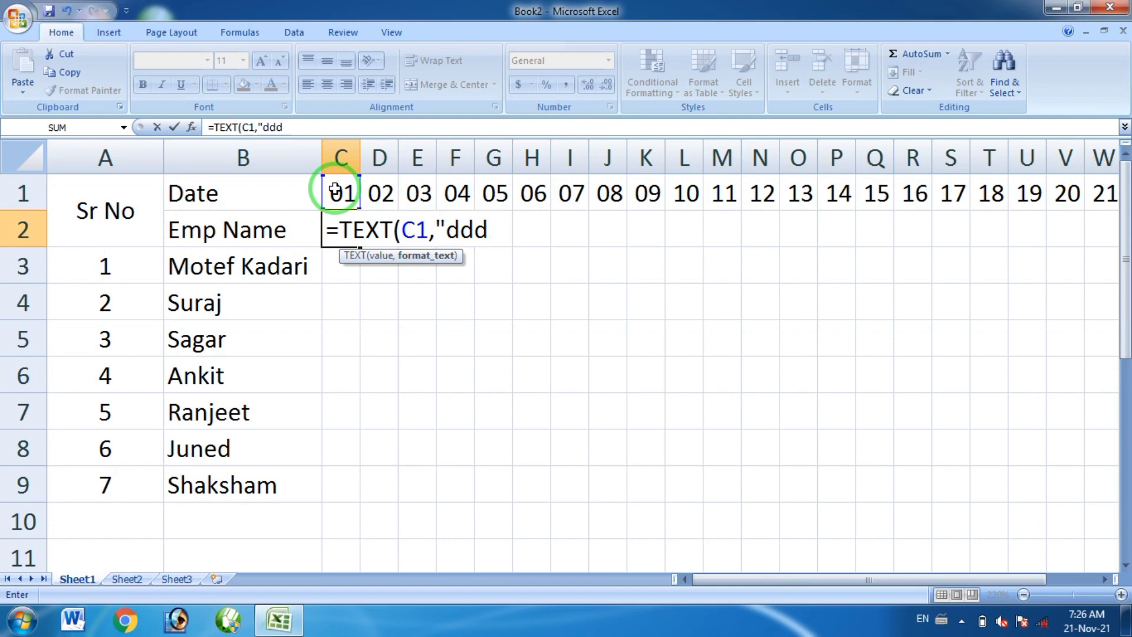
text(")
text())
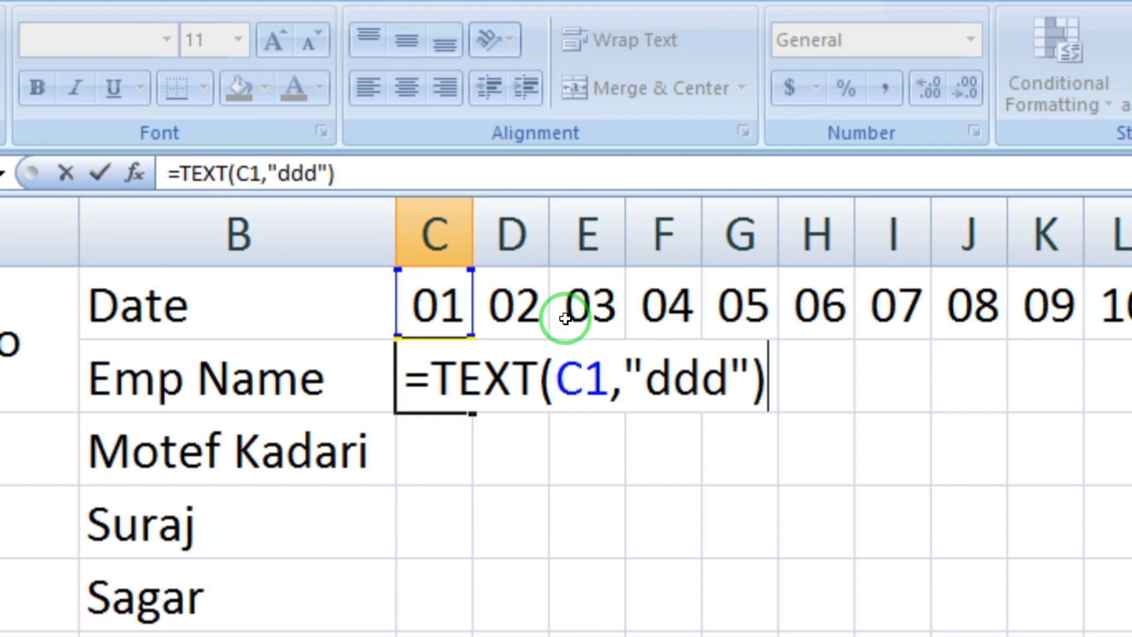
key(Return)
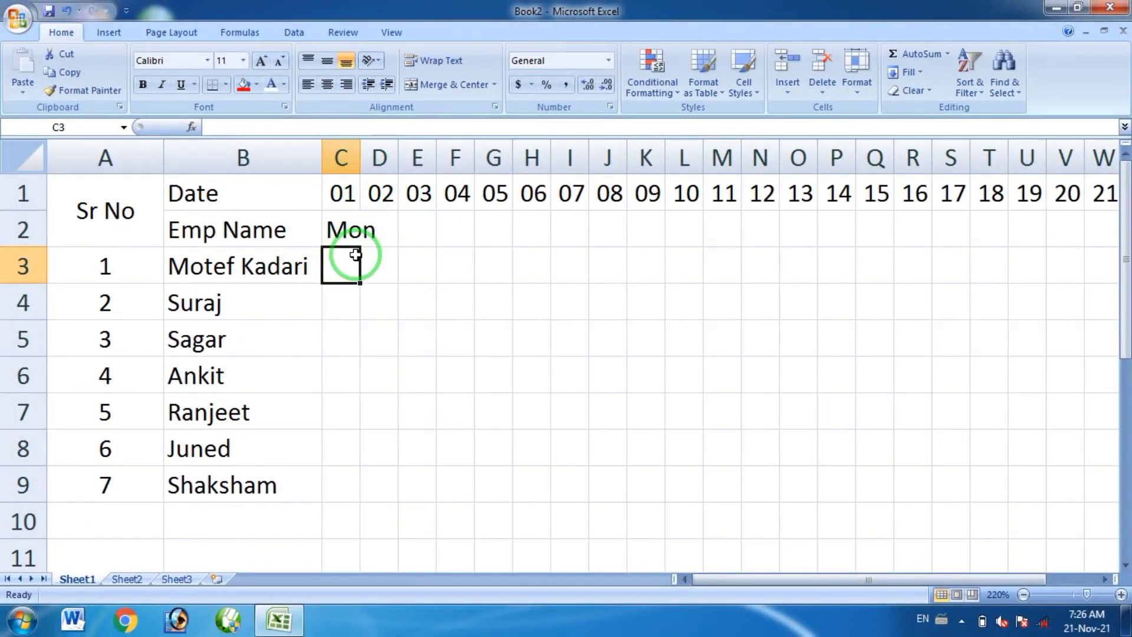
Step: Copy the weekday formula across row 2 to AF, at font size 8 and centred
click(351, 229)
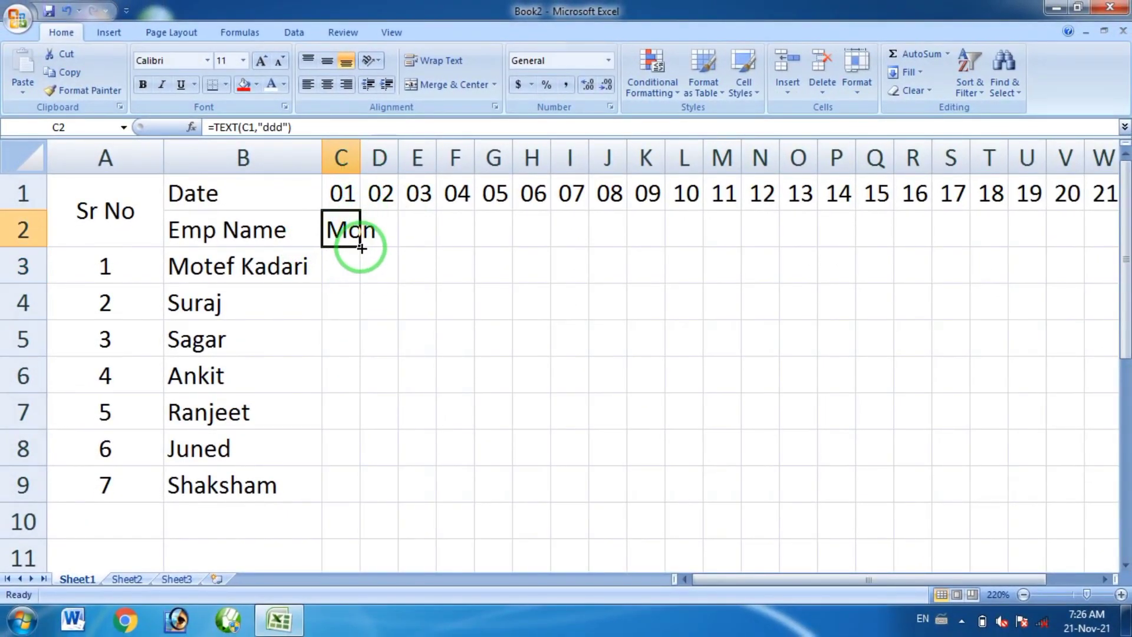
mouse_move(361, 248)
mouse_down()
mouse_move(1072, 265)
mouse_move(1026, 261)
mouse_up()
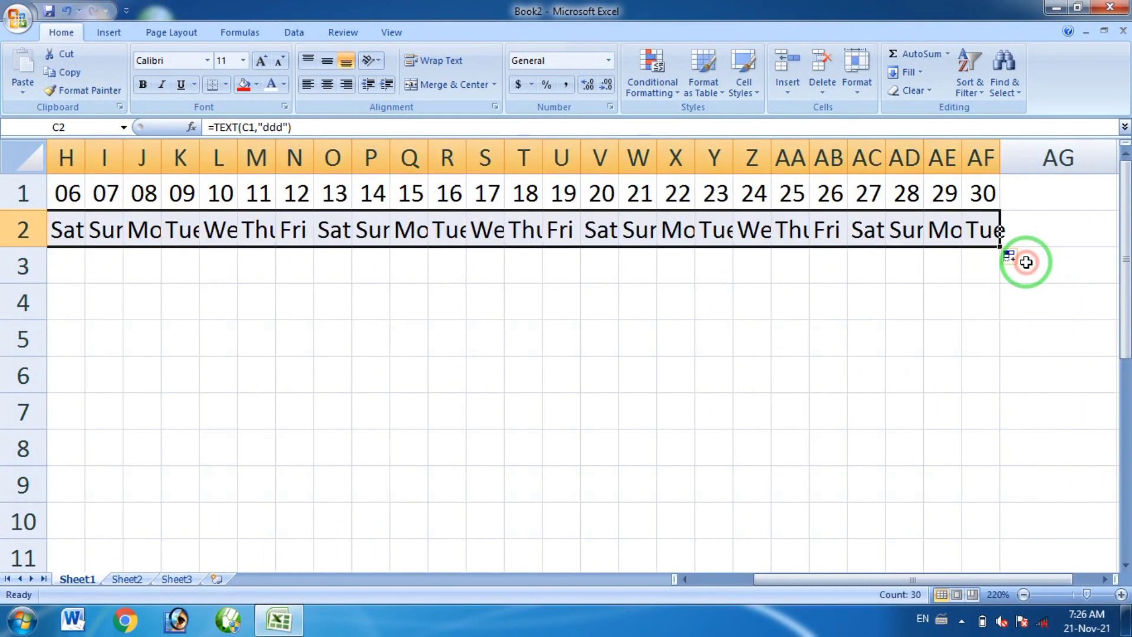
drag(1019, 581, 935, 584)
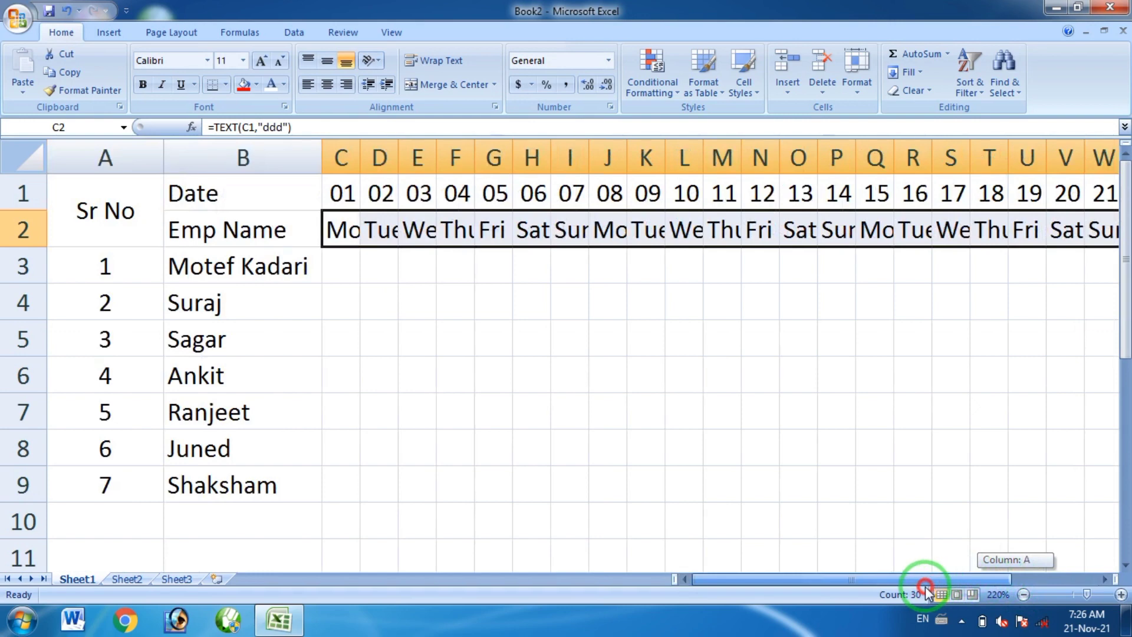
click(277, 62)
click(277, 63)
click(277, 62)
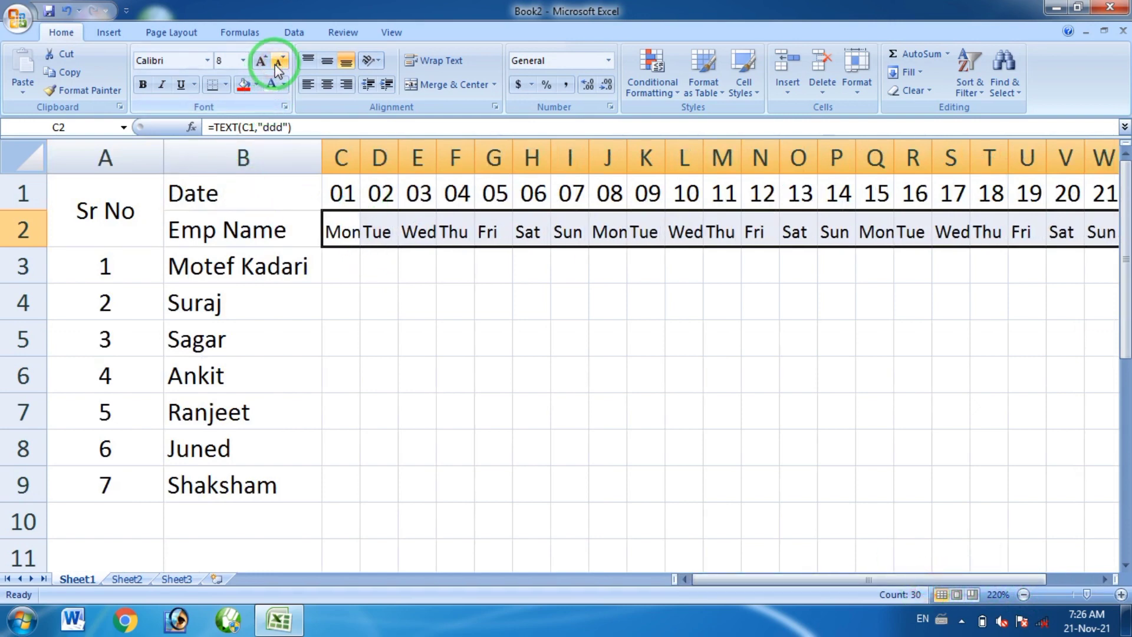
click(333, 85)
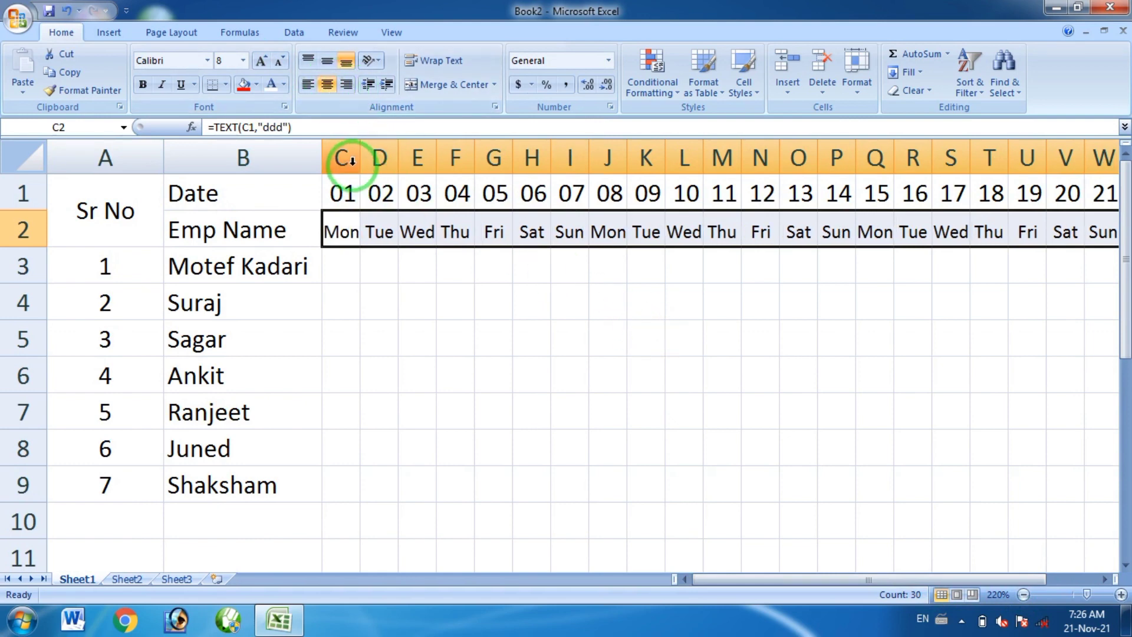
Step: Autofit the date columns C through AF to their contents
mouse_move(341, 159)
mouse_down()
mouse_move(1126, 169)
mouse_move(934, 182)
mouse_move(978, 189)
mouse_up()
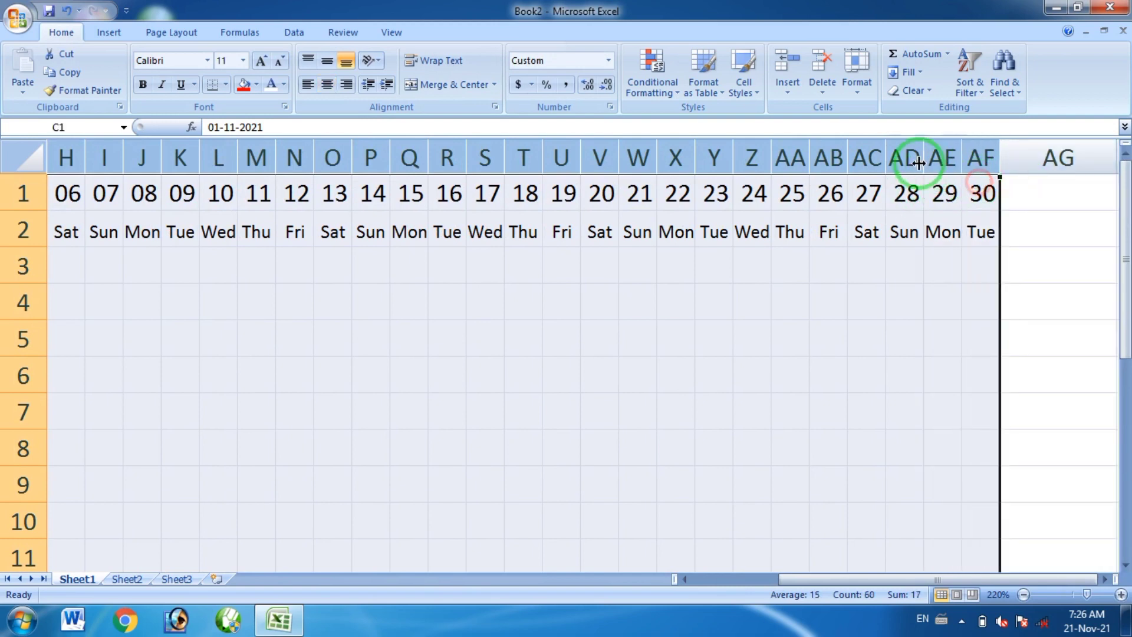
double_click(887, 159)
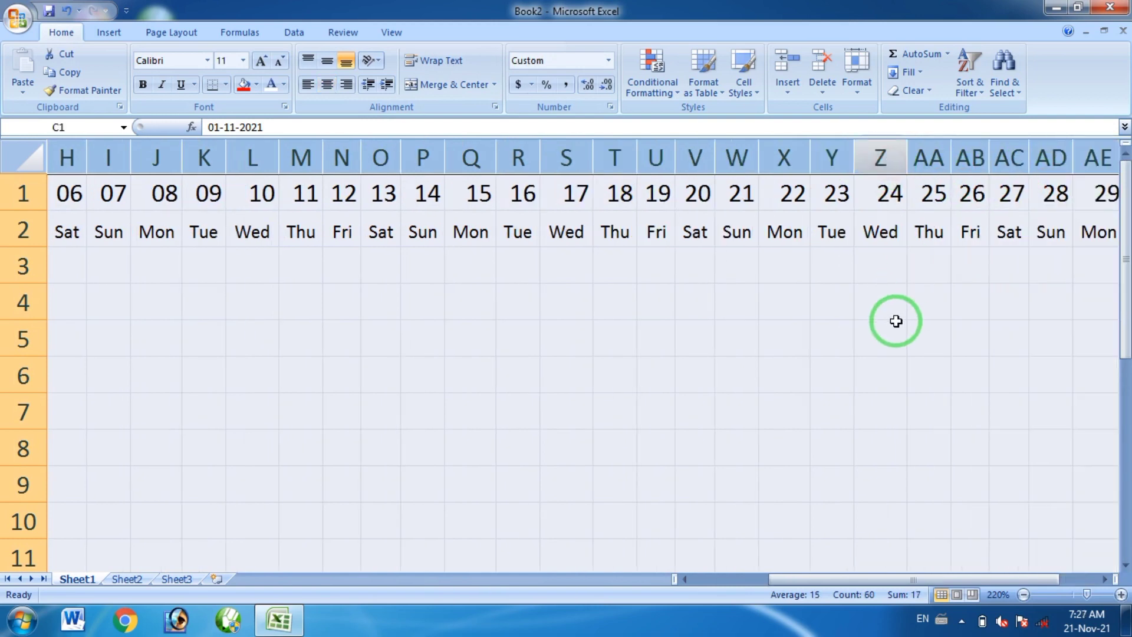
drag(836, 571, 733, 581)
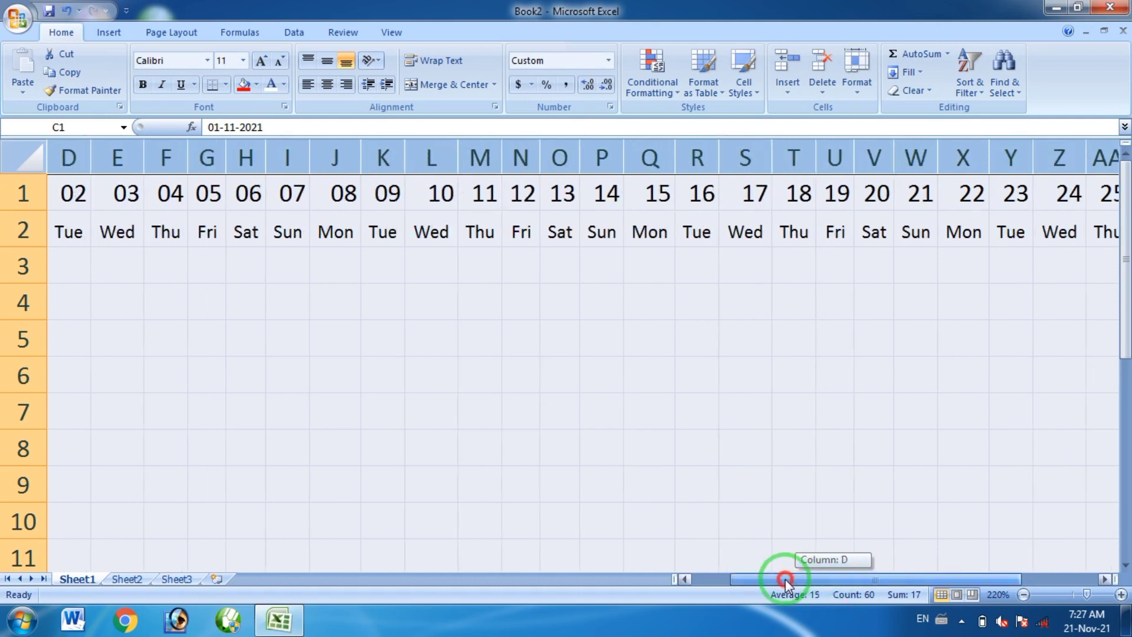
click(550, 468)
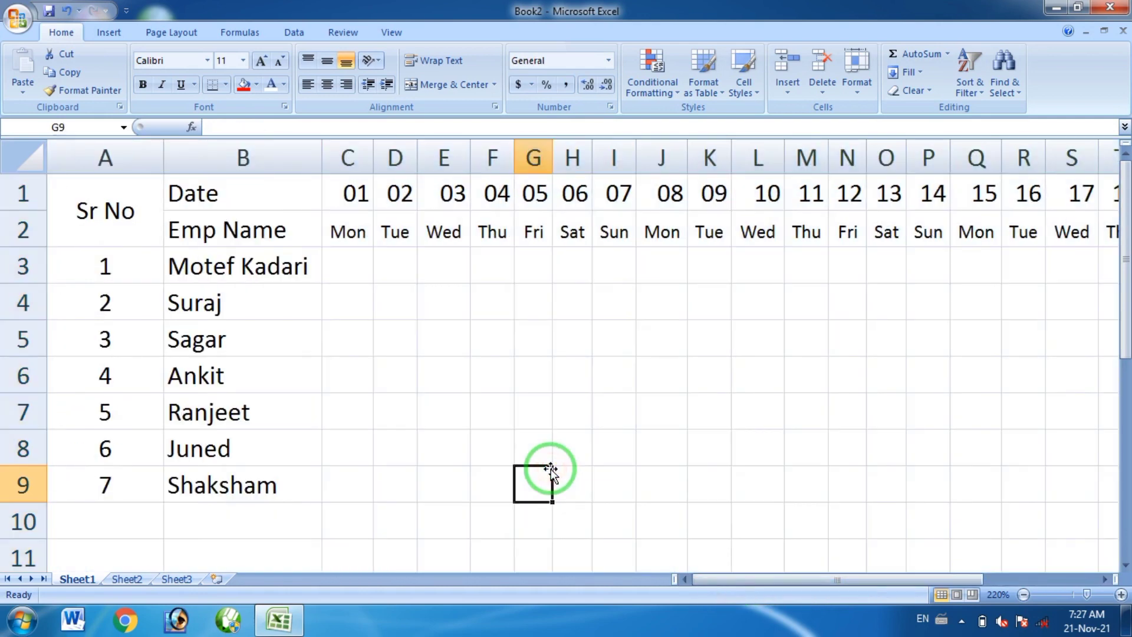
Step: Apply All Borders to the table range A1:AF9
mouse_move(111, 210)
mouse_down()
mouse_move(1126, 222)
mouse_move(671, 437)
mouse_up()
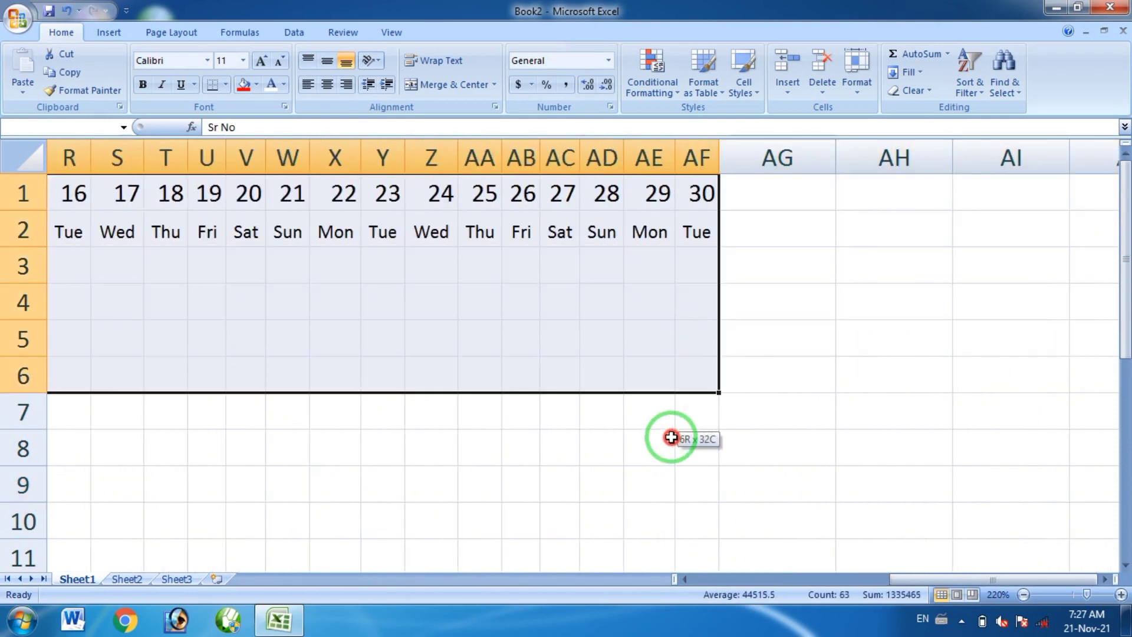
drag(671, 437, 685, 481)
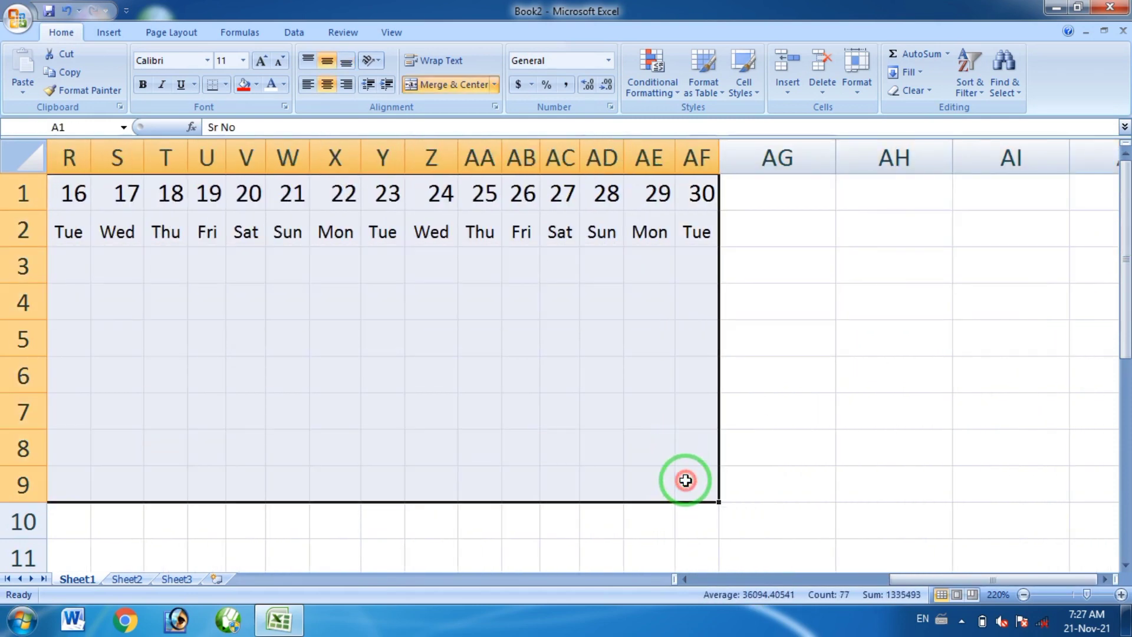
drag(958, 581, 717, 591)
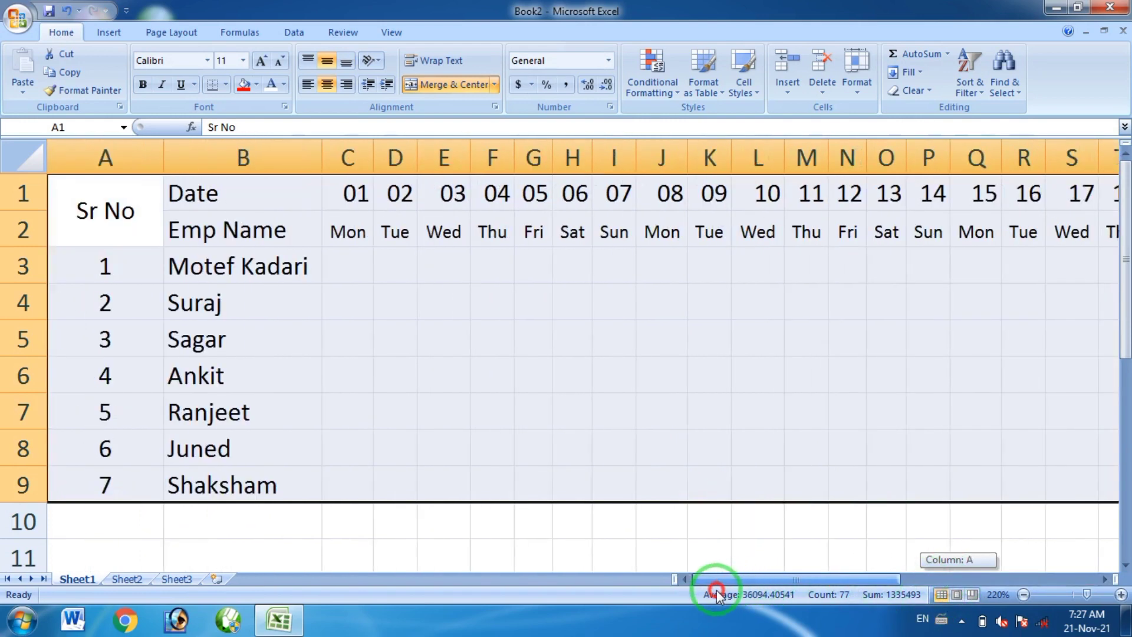
click(226, 86)
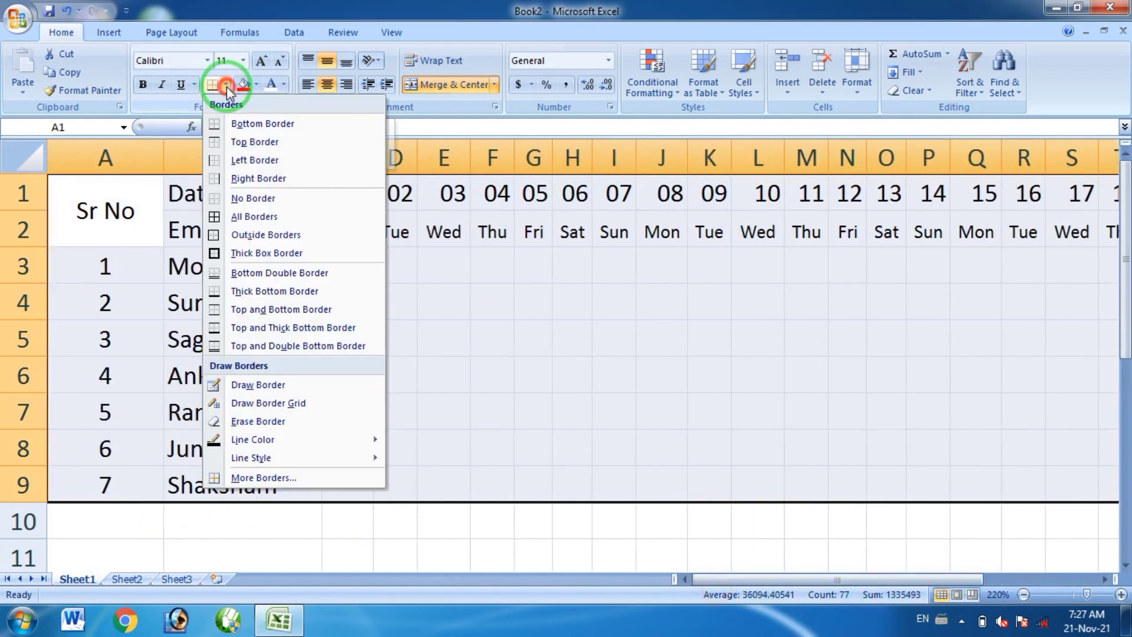
click(232, 218)
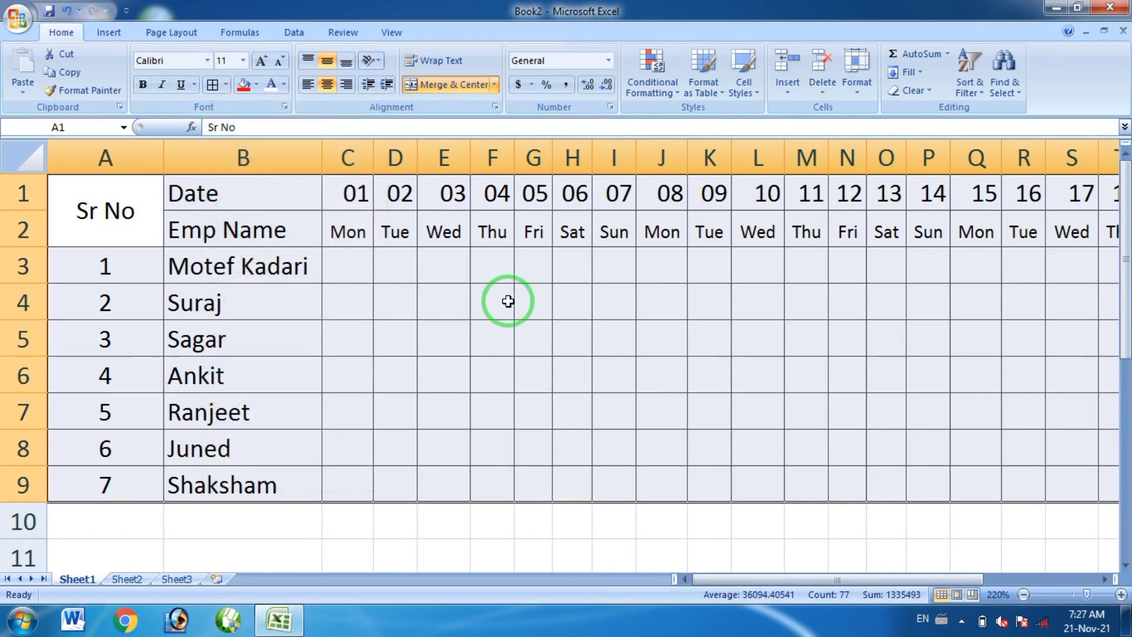
click(719, 346)
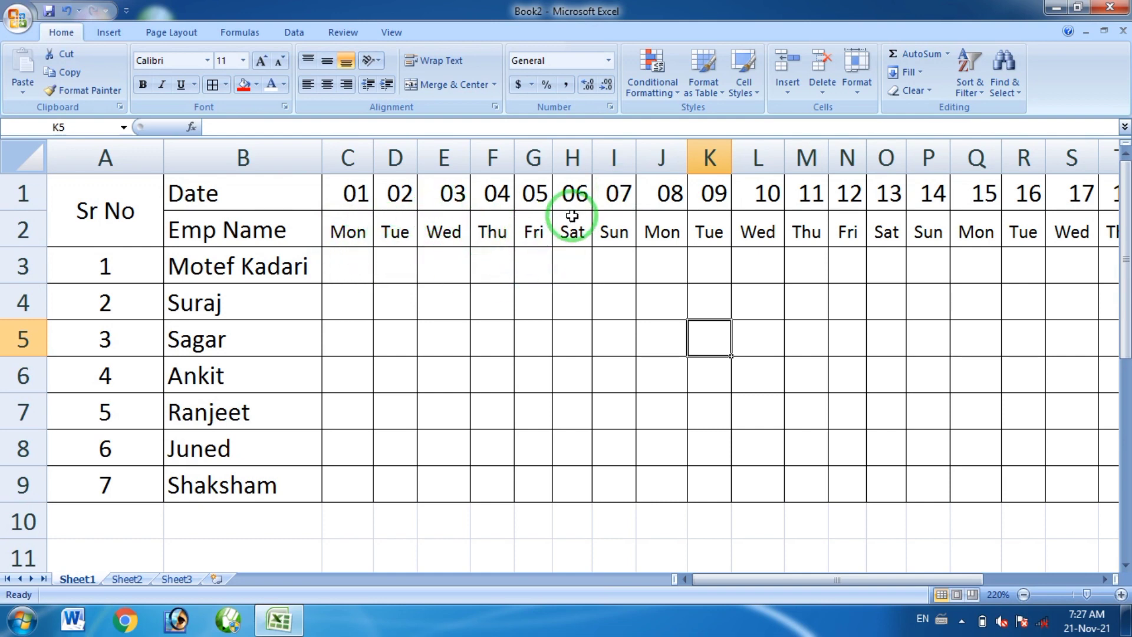
Step: Give the Sunday 07 column, I1:I9, a dark blue fill and white text
drag(616, 184, 623, 479)
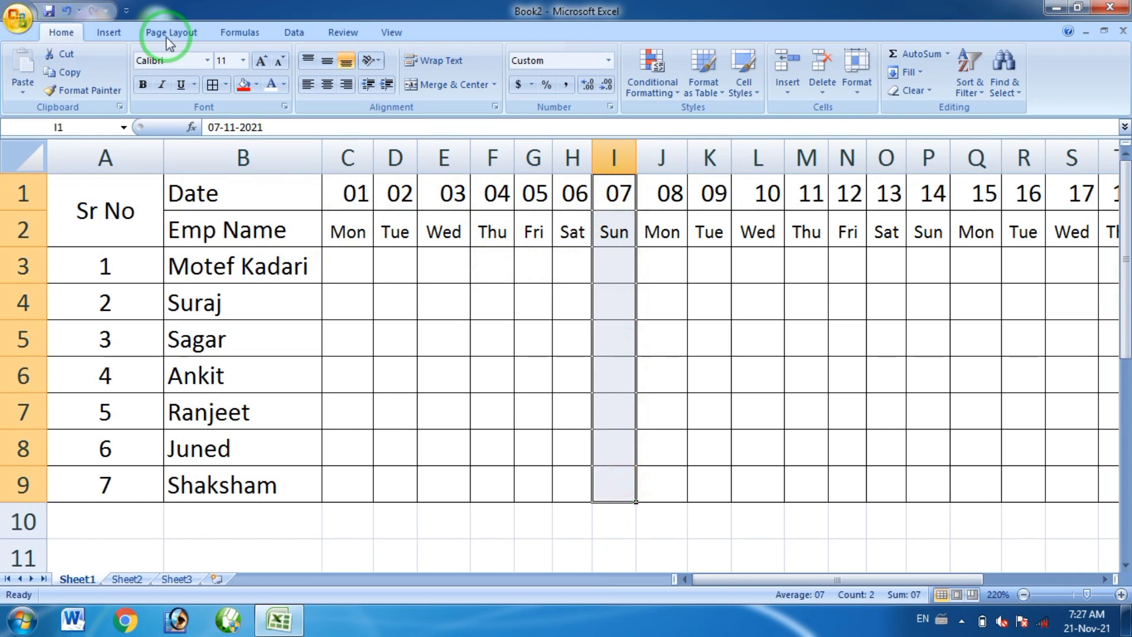
click(256, 86)
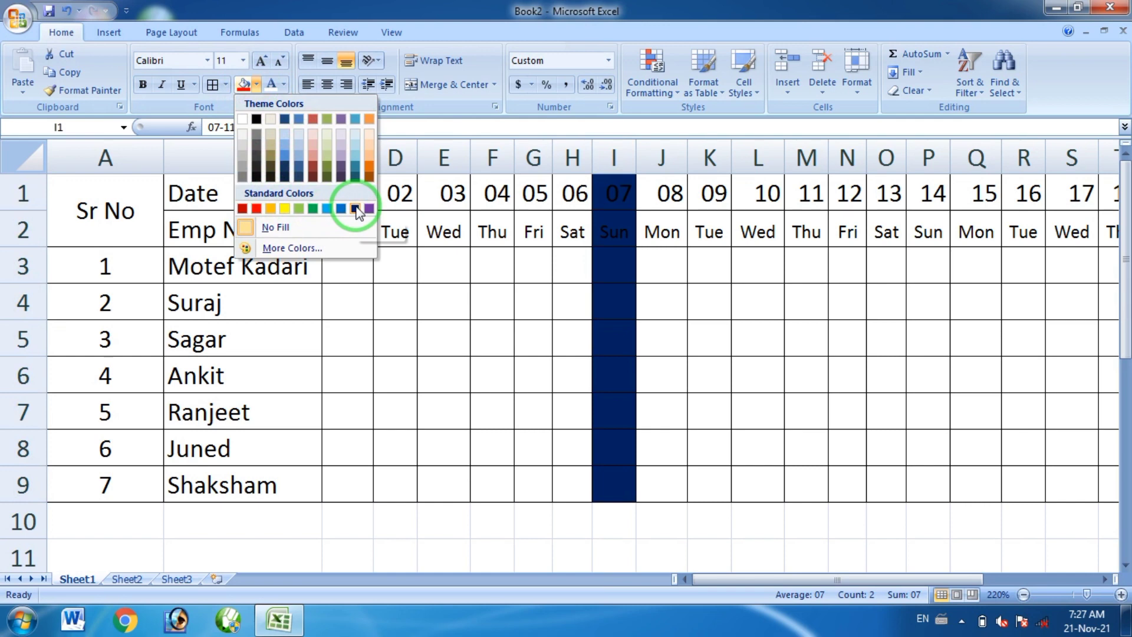
click(355, 209)
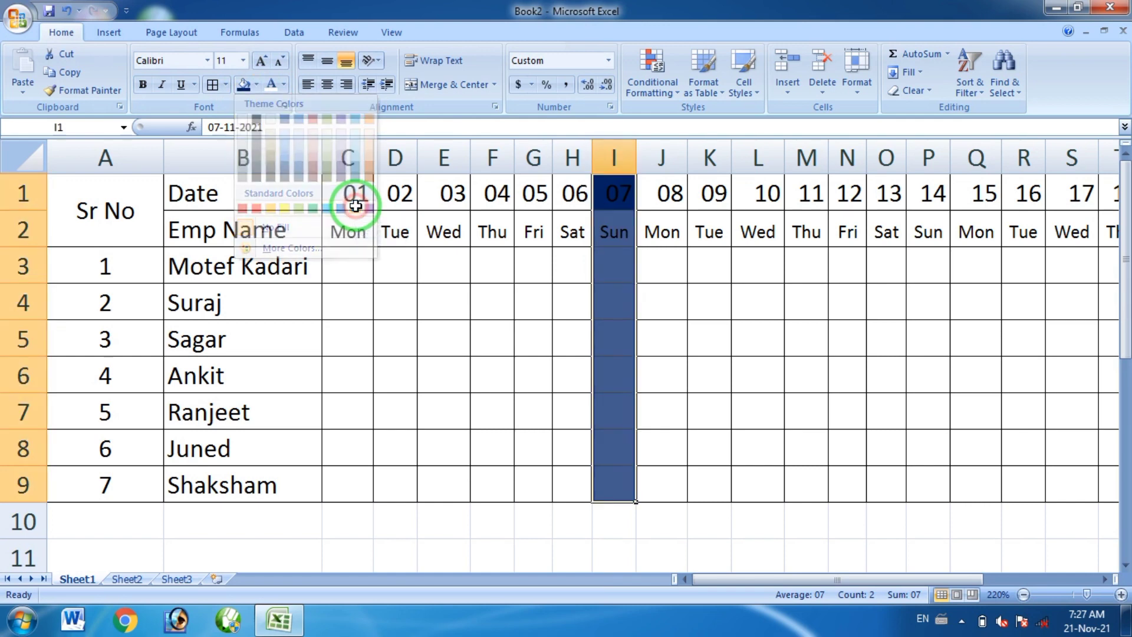
click(268, 88)
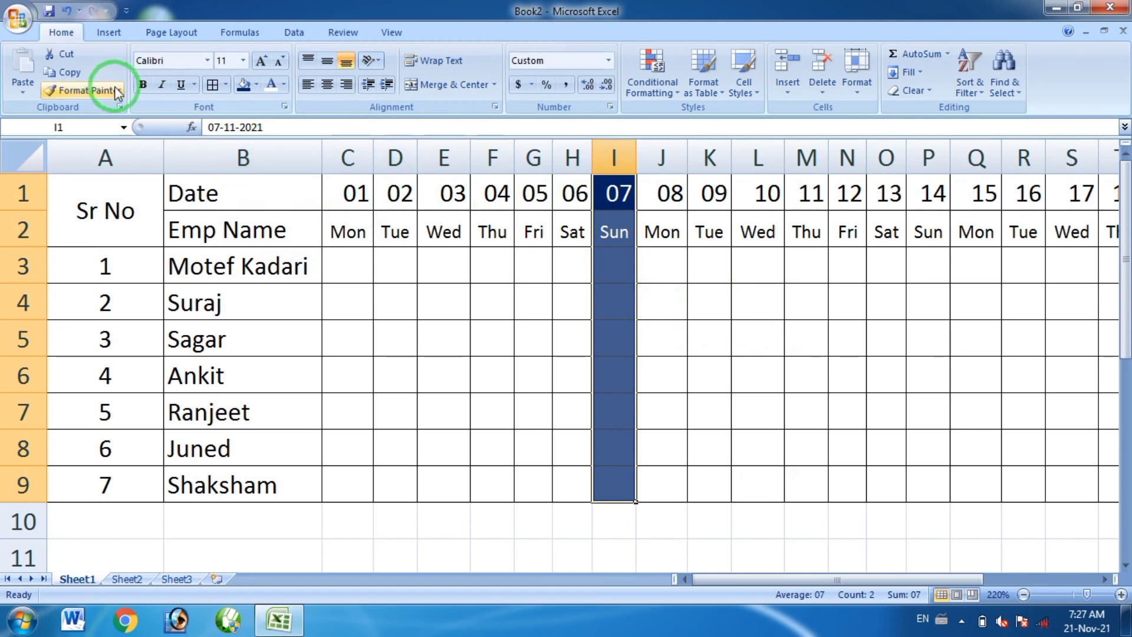
Step: Format-paint the Sunday styling onto columns P, W and AD (days 14, 21, 28)
click(94, 90)
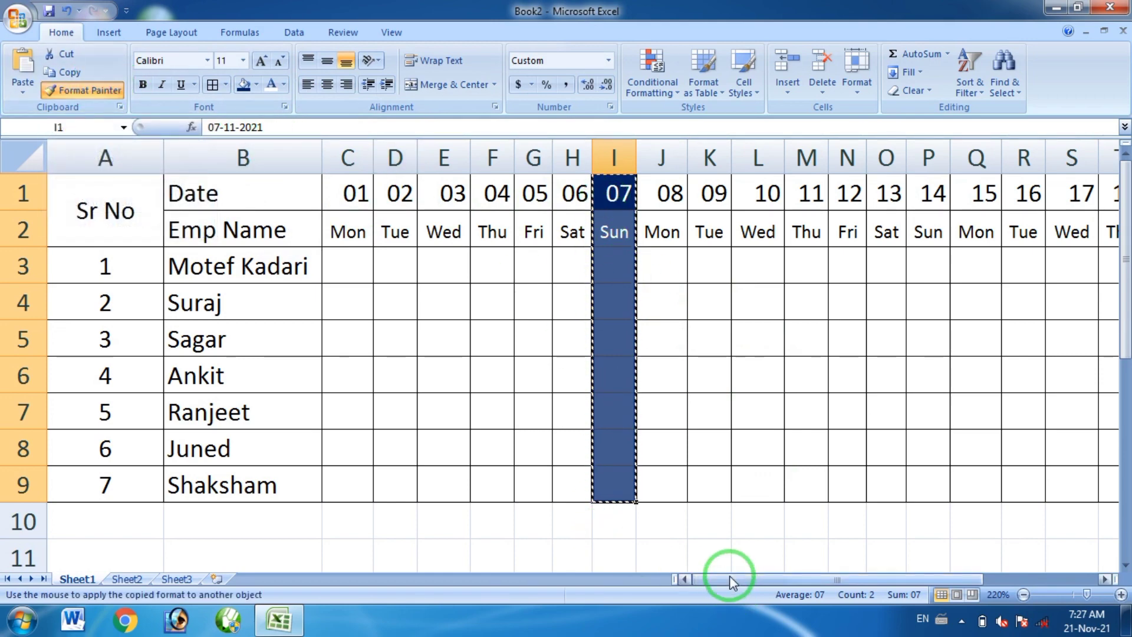
drag(731, 579, 770, 579)
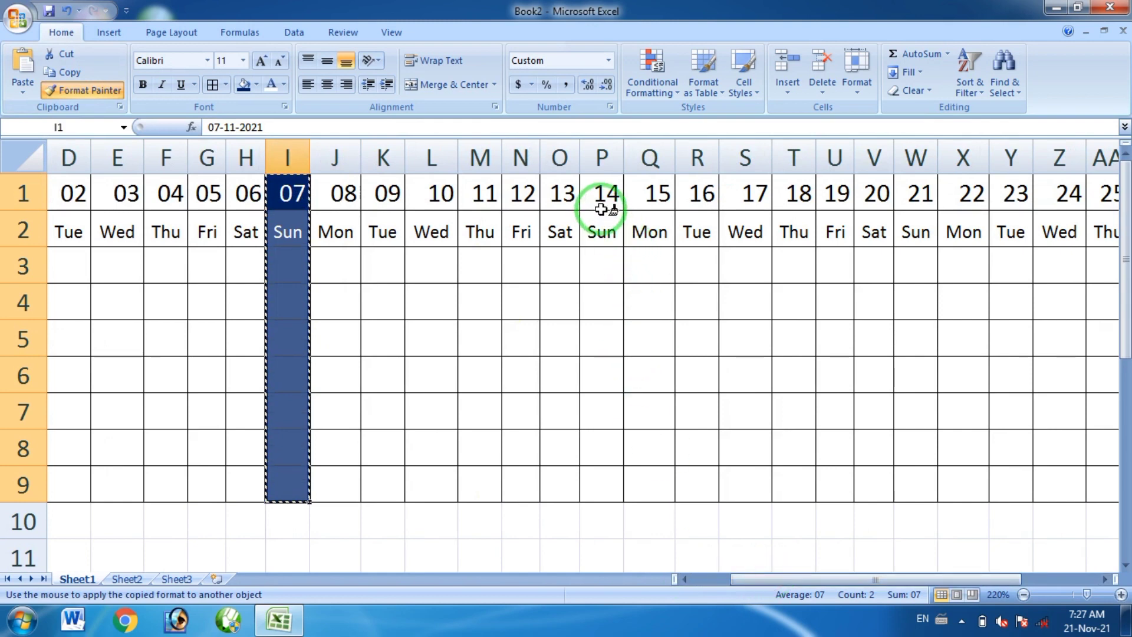
drag(592, 194, 588, 484)
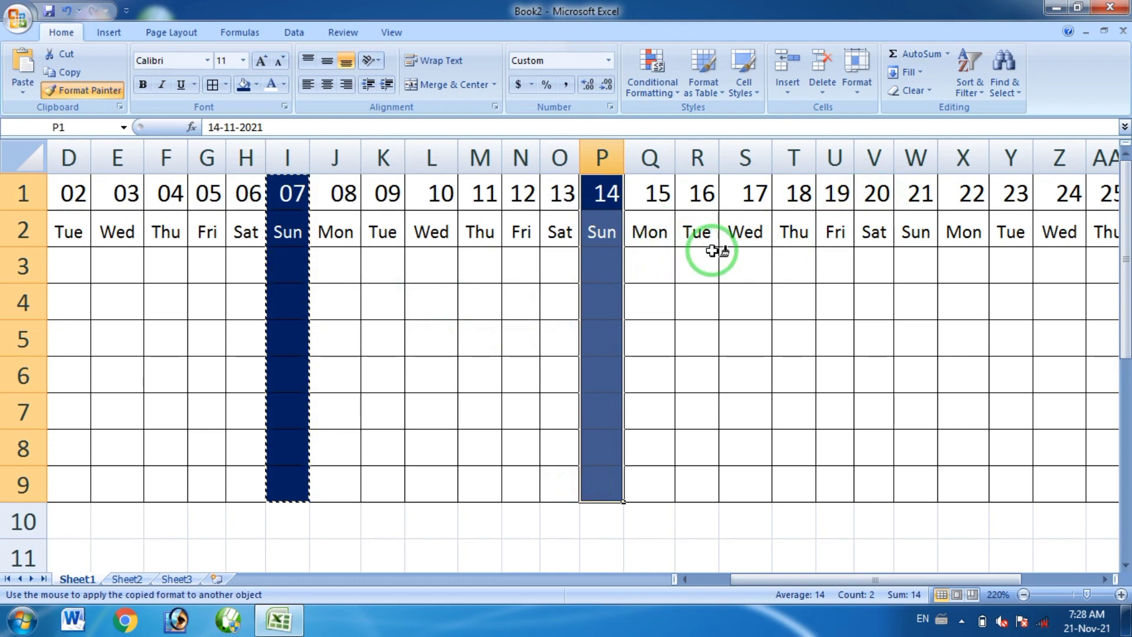
drag(924, 190, 923, 489)
drag(942, 583, 1002, 582)
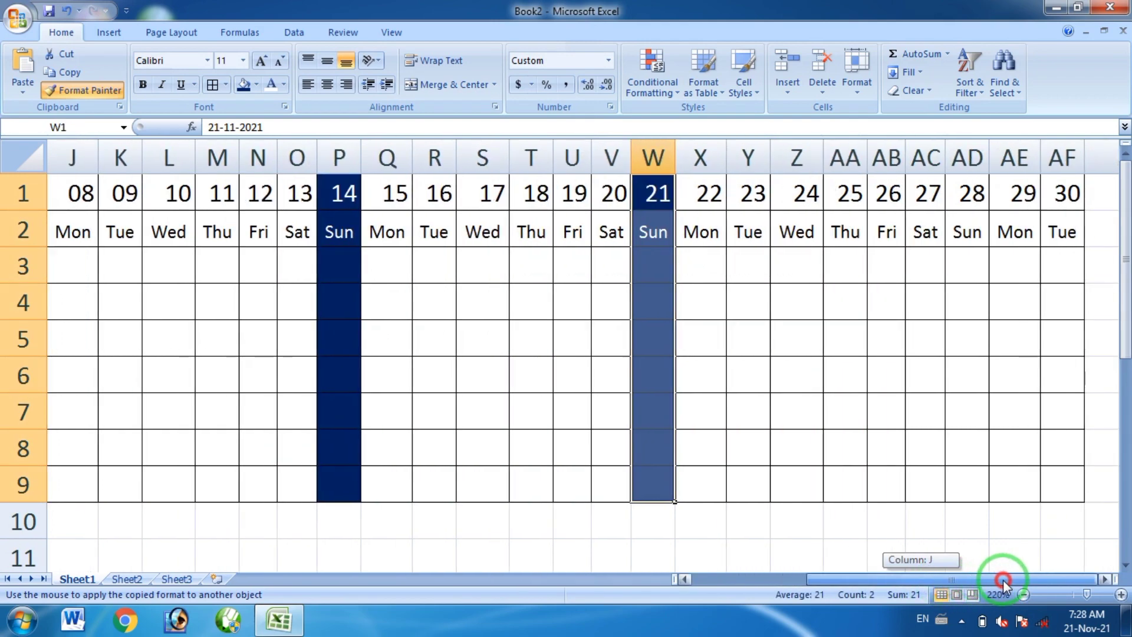
drag(967, 193, 965, 492)
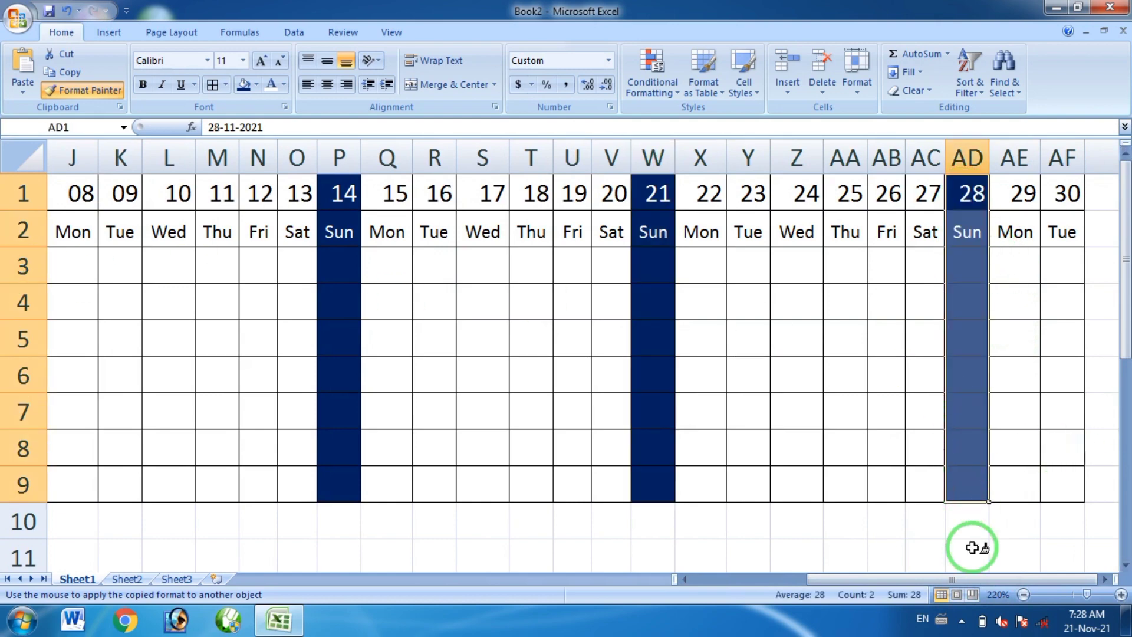
drag(958, 580, 828, 581)
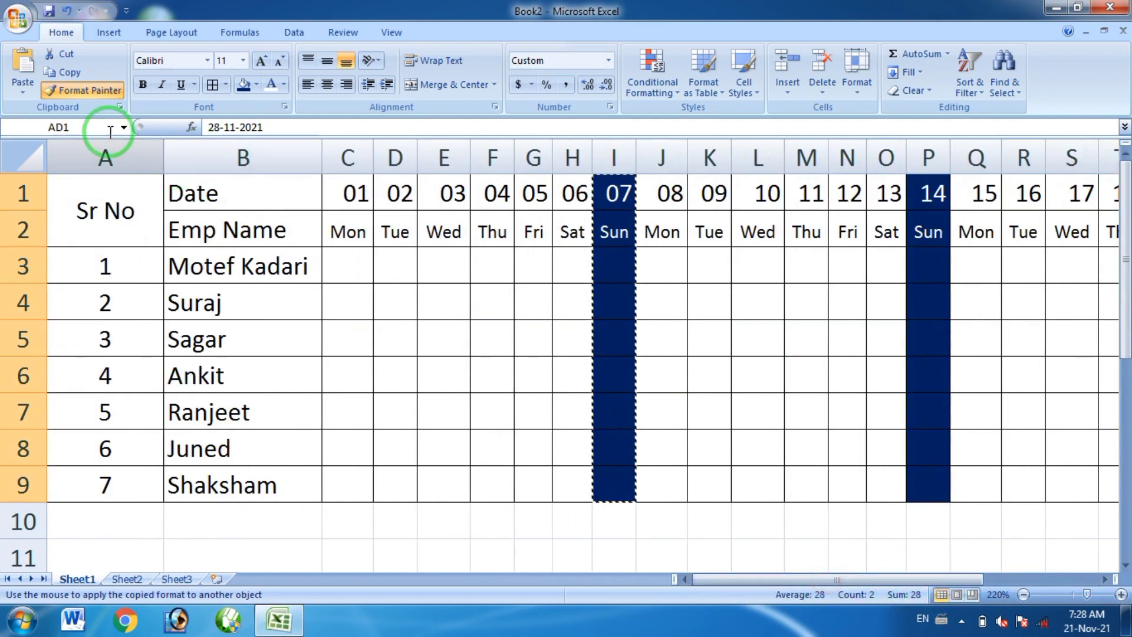
click(100, 95)
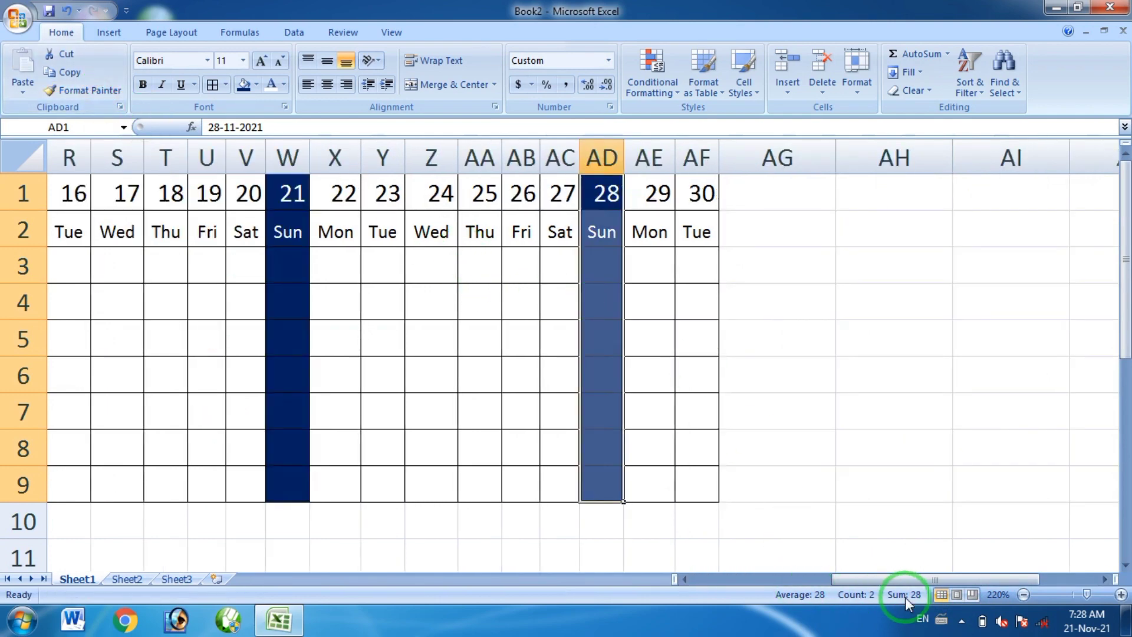
drag(909, 582, 774, 581)
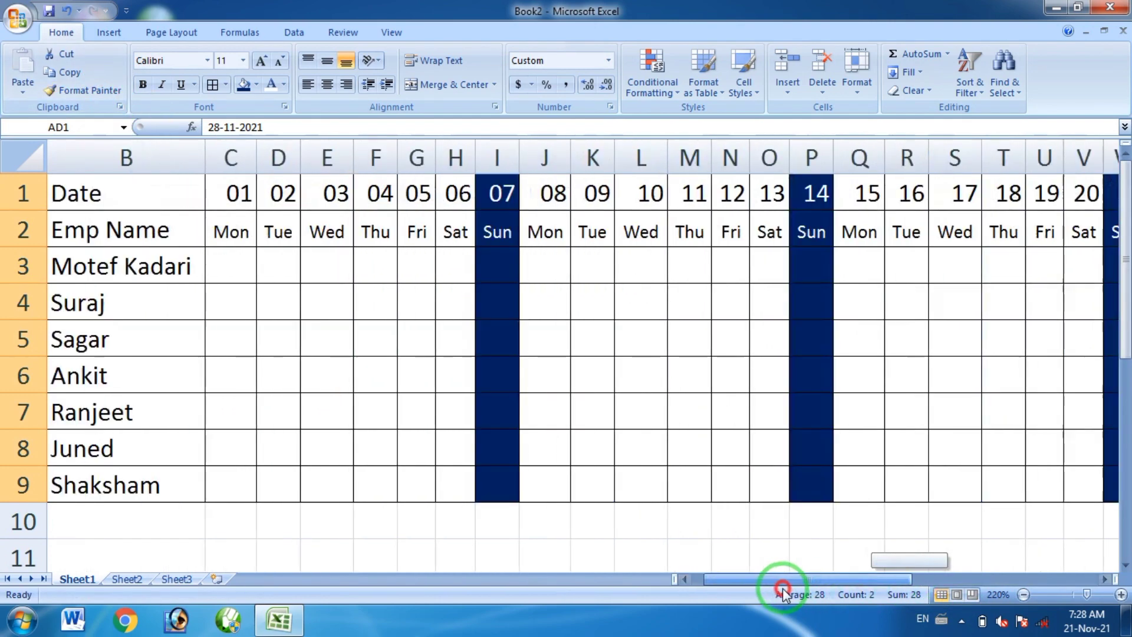
Step: Select the attendance grid C3:AF9 and show the ribbon KeyTips with Alt
click(237, 256)
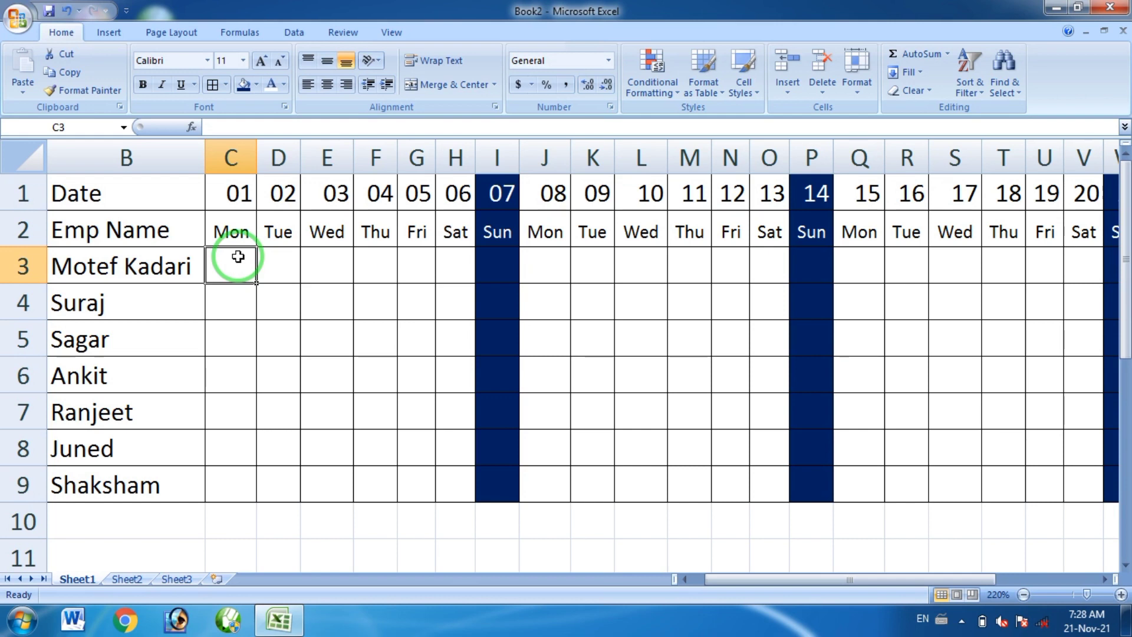
click(240, 304)
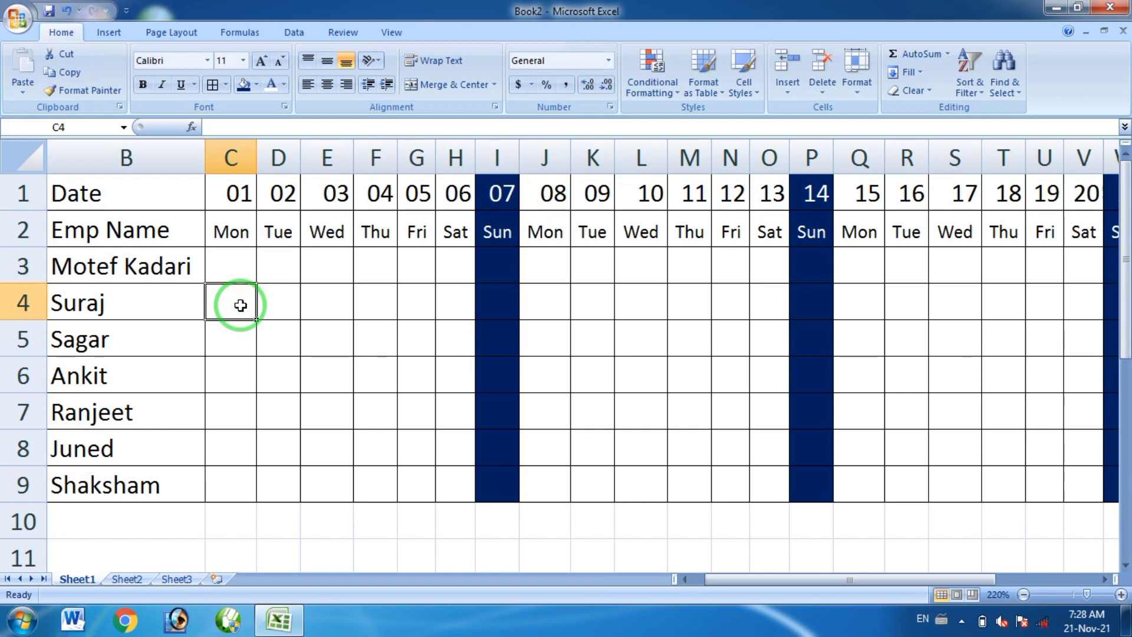
click(229, 261)
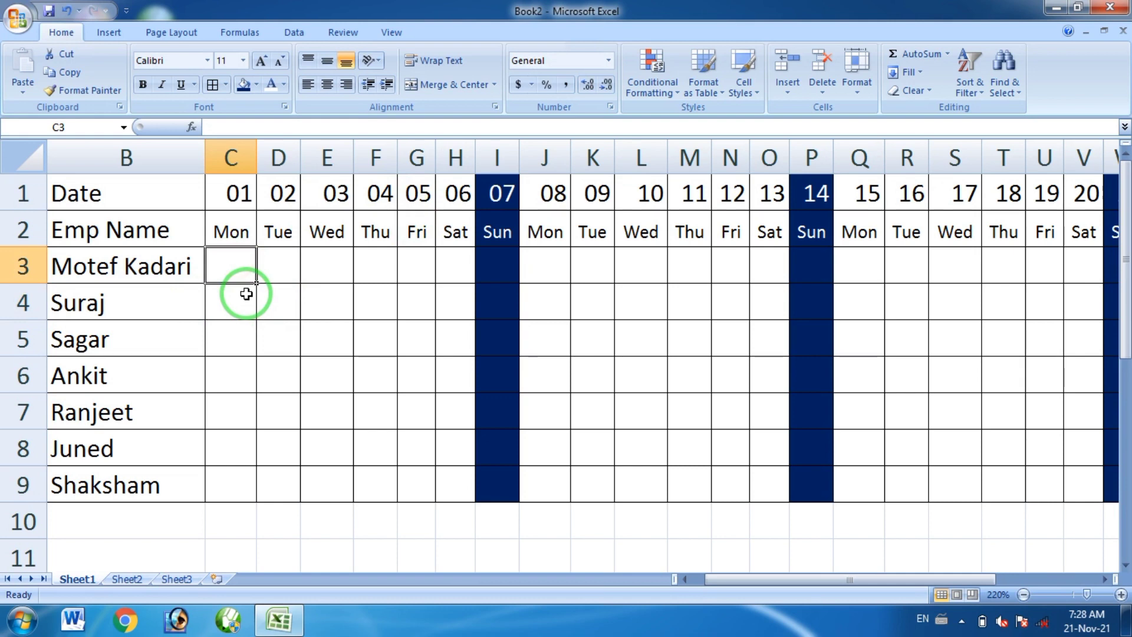
click(262, 312)
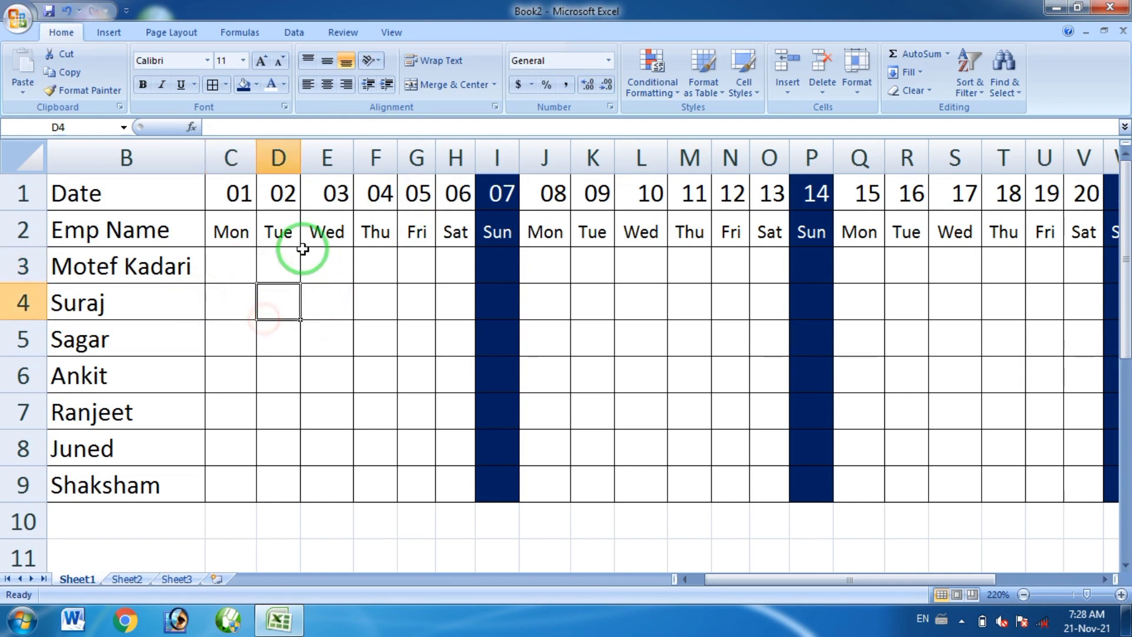
mouse_move(235, 258)
mouse_down()
mouse_move(792, 305)
mouse_move(1127, 285)
mouse_move(940, 298)
mouse_move(1044, 298)
mouse_move(1049, 494)
mouse_up()
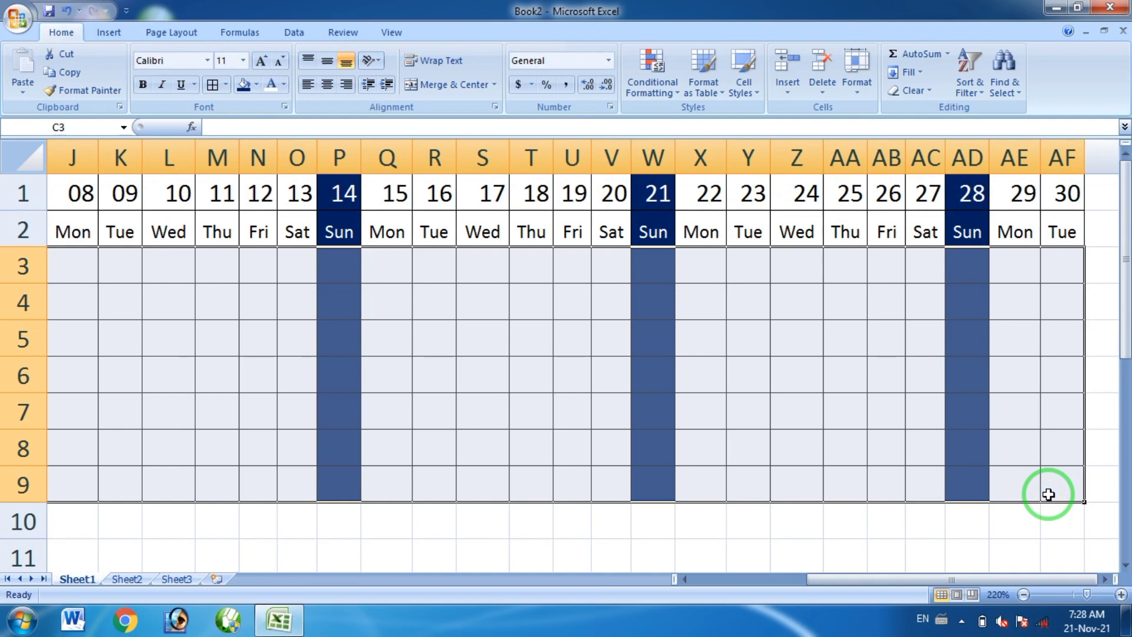
key(alt)
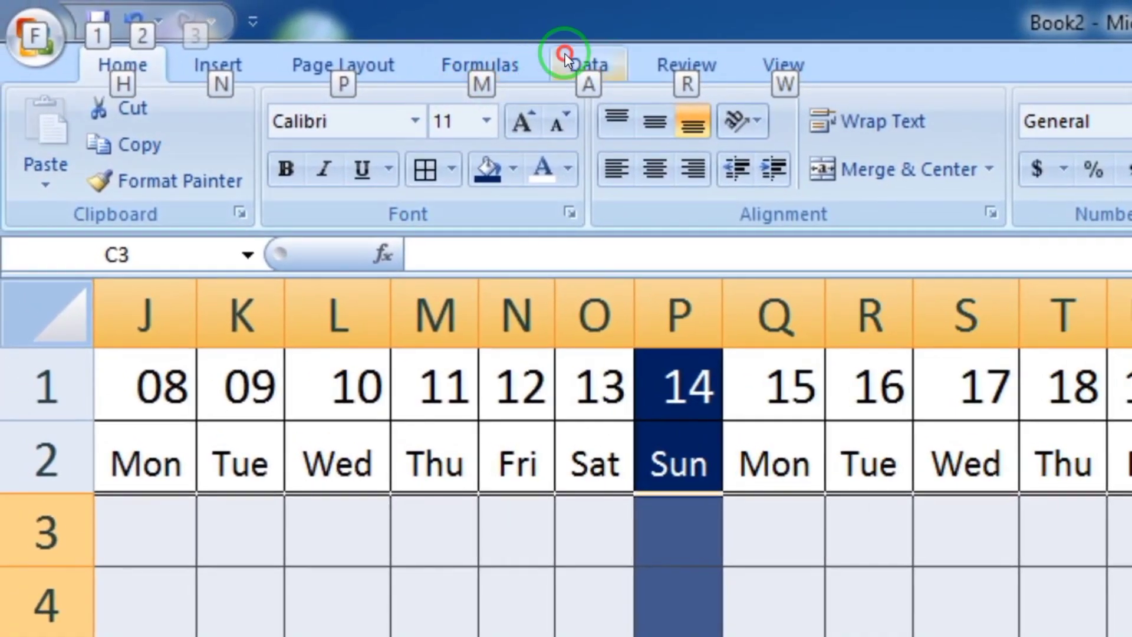
Step: Add a Data Validation list with source P,A,H to the selected attendance cells
click(607, 59)
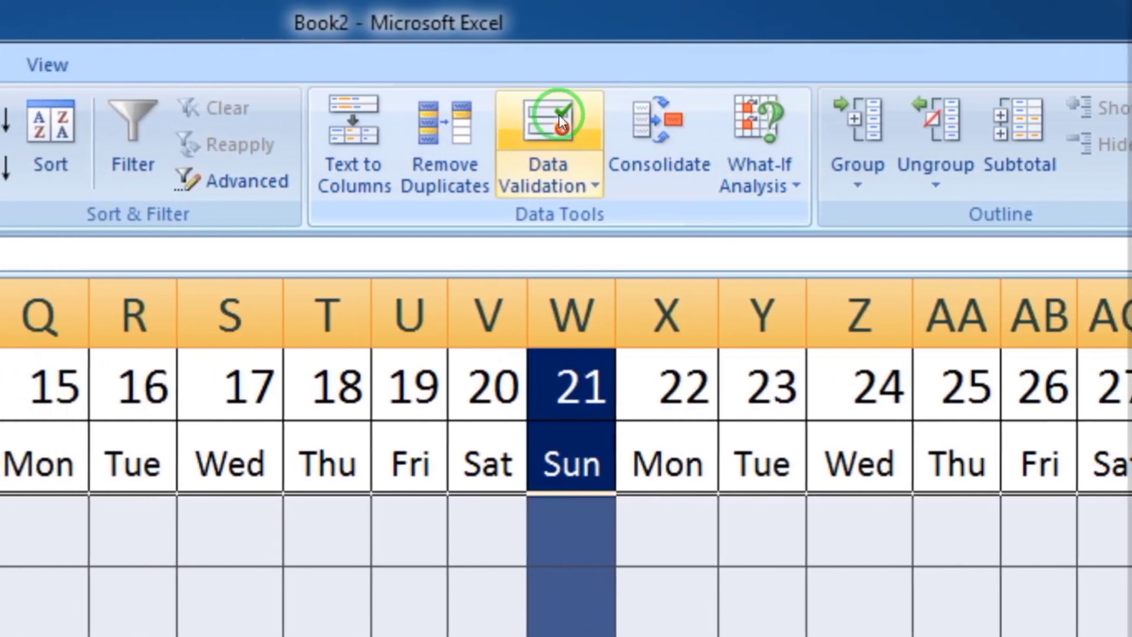
click(565, 115)
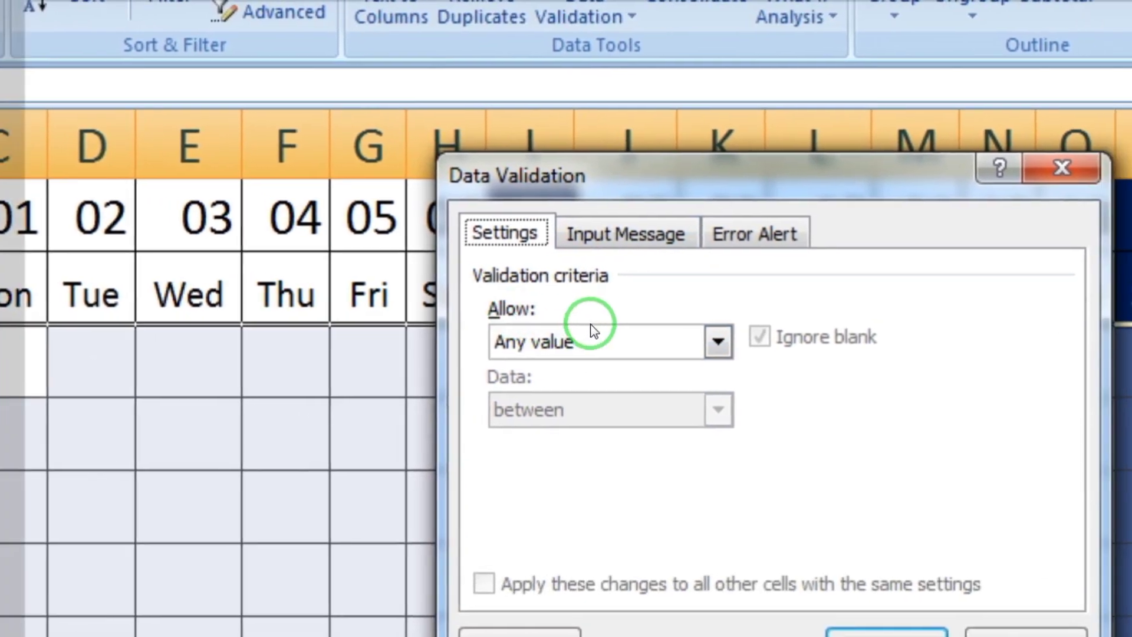
click(566, 510)
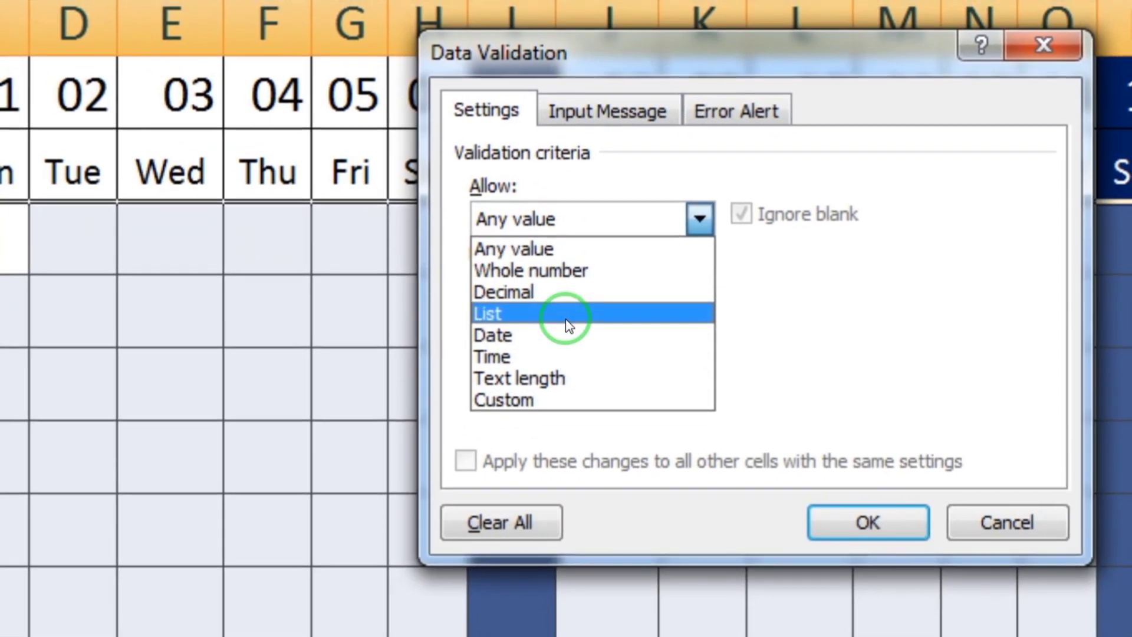
click(565, 414)
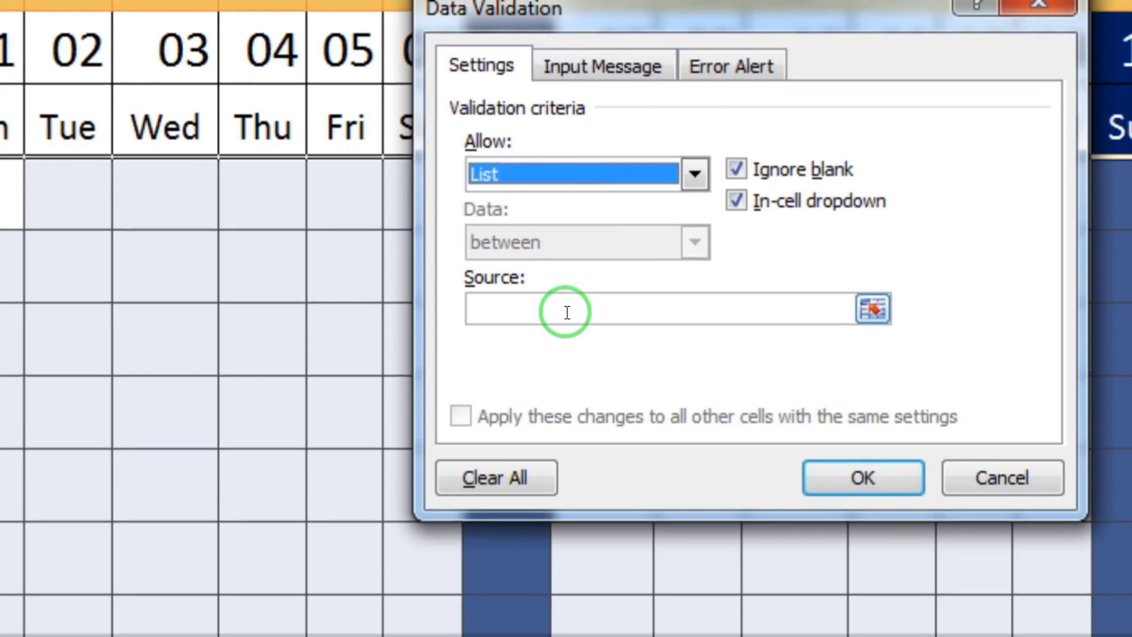
click(566, 319)
text(P,A,H)
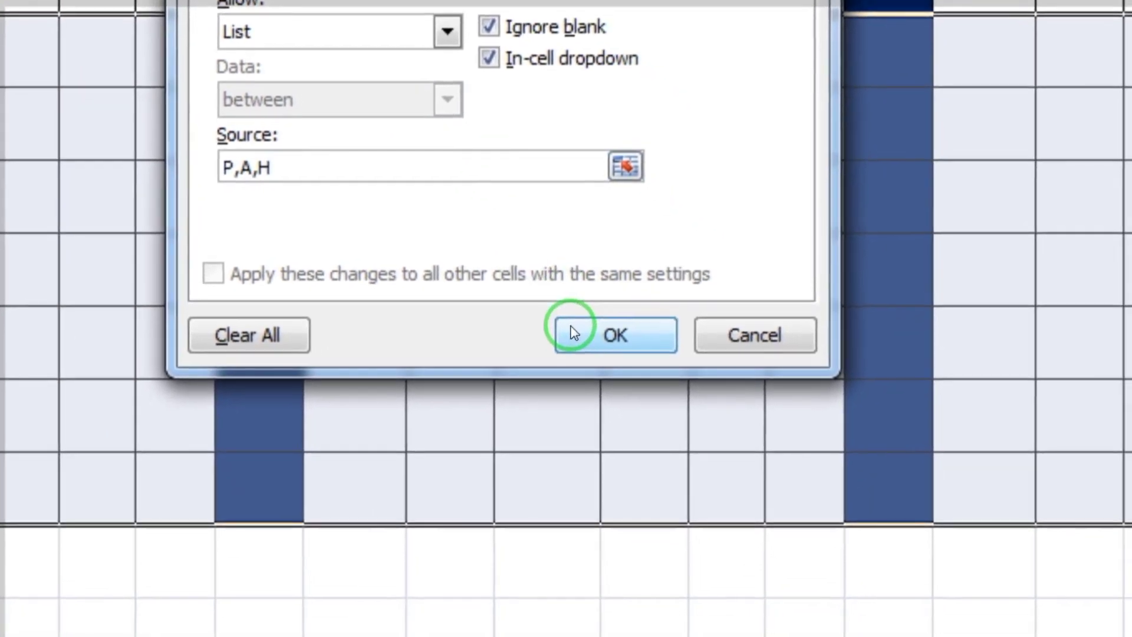
click(573, 334)
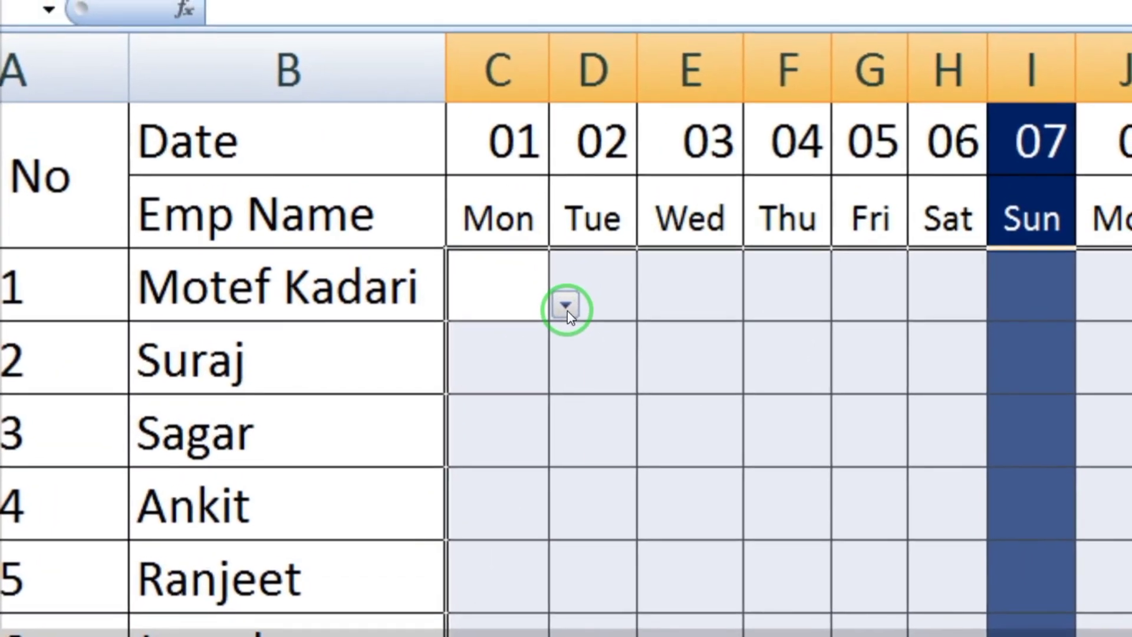
Step: Use the dropdowns to mark P on the 1st, A on a Wednesday and H on a Thursday
click(564, 316)
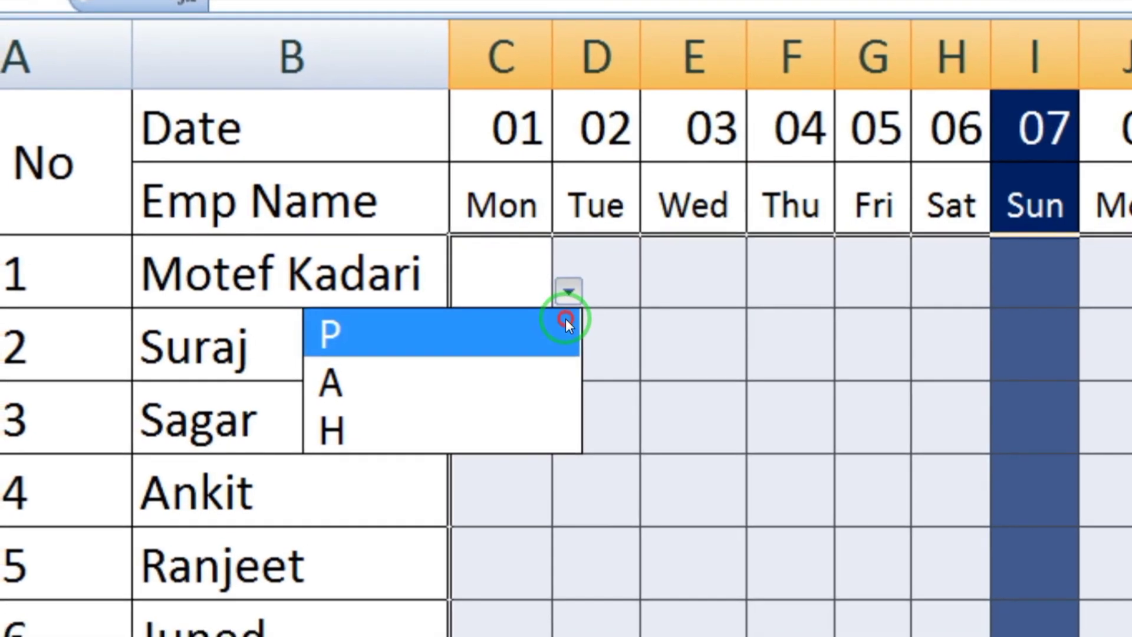
click(563, 341)
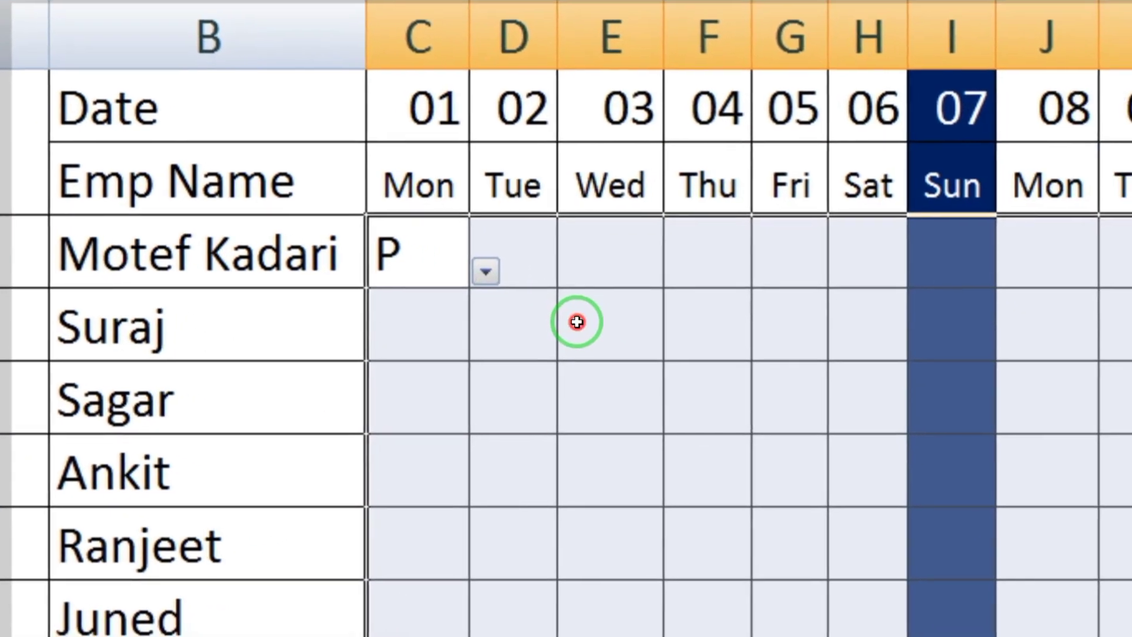
click(576, 321)
click(678, 343)
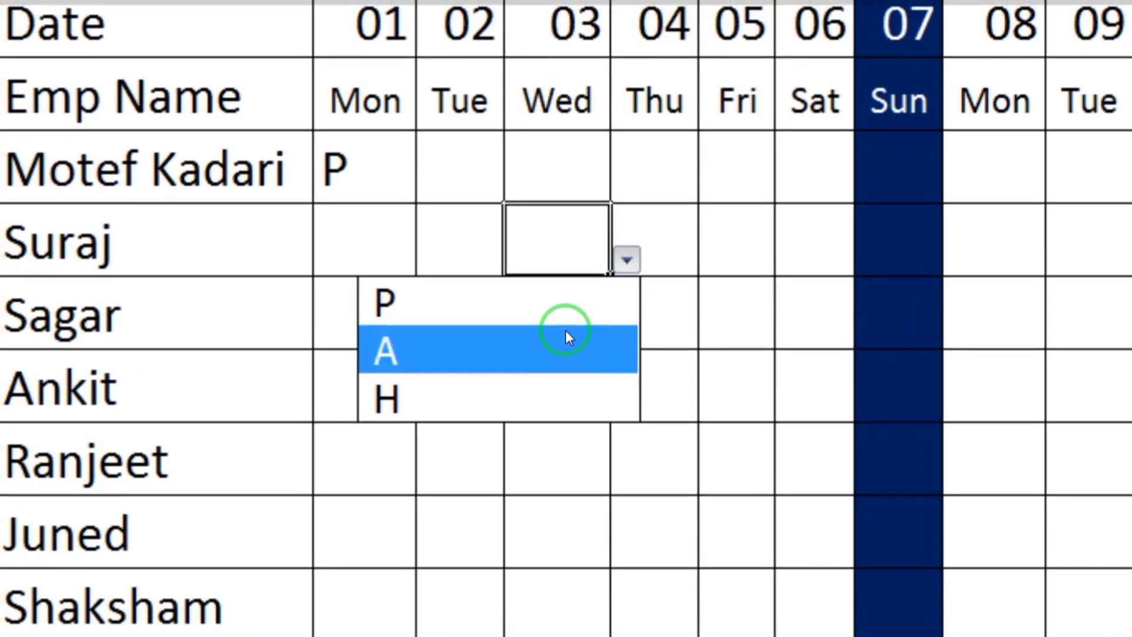
click(565, 336)
click(531, 301)
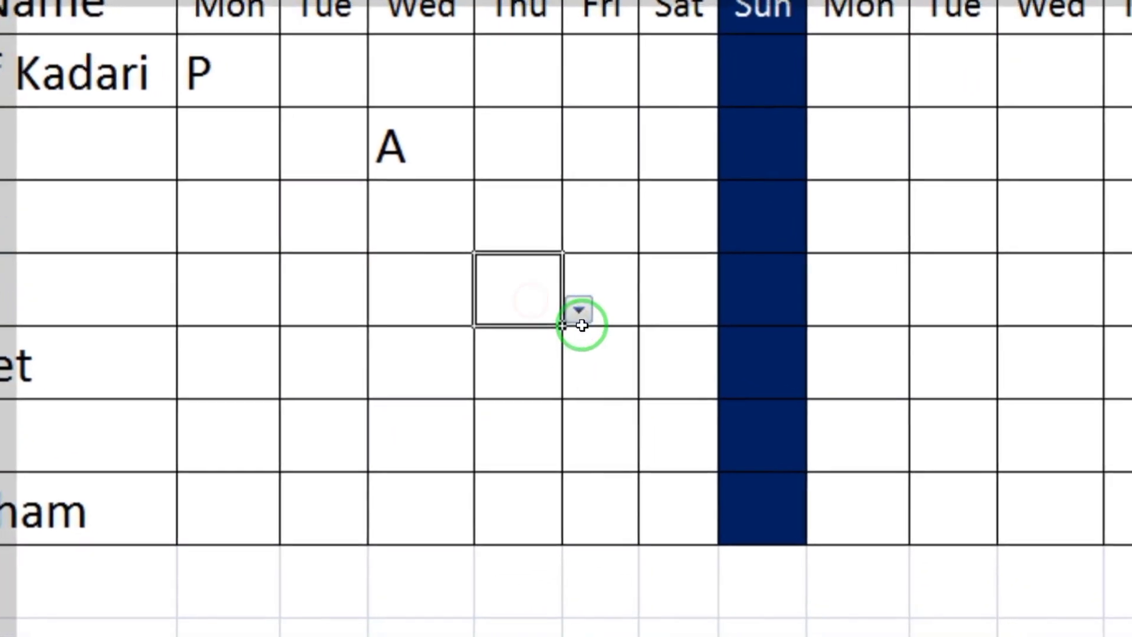
click(580, 318)
click(560, 332)
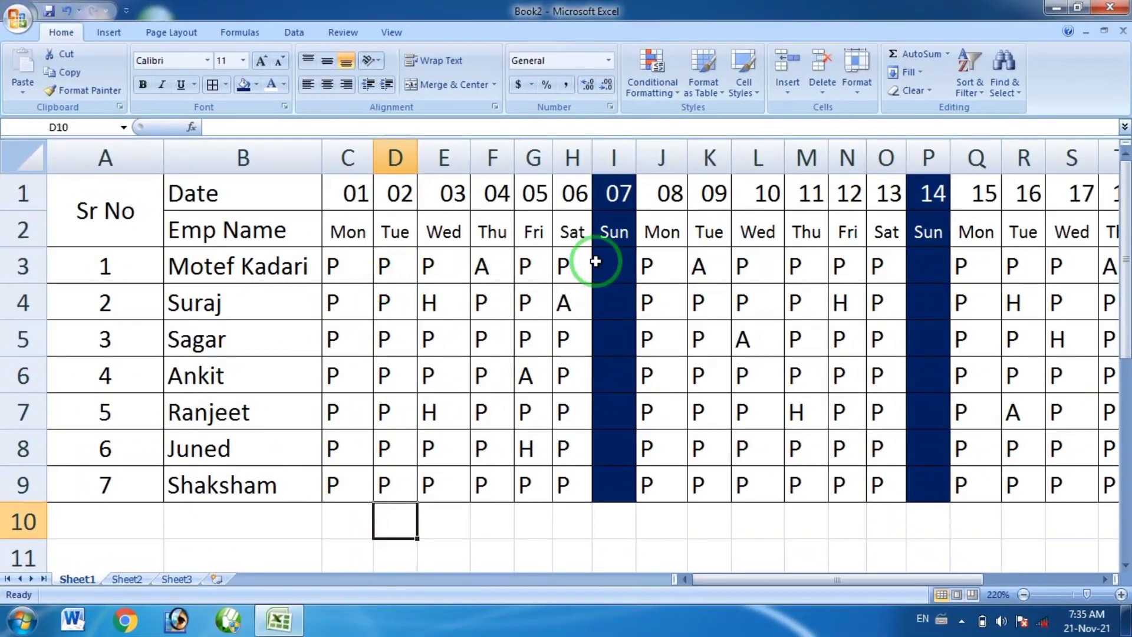
Step: Change cell S4 from P to A using its dropdown
drag(859, 580, 1047, 579)
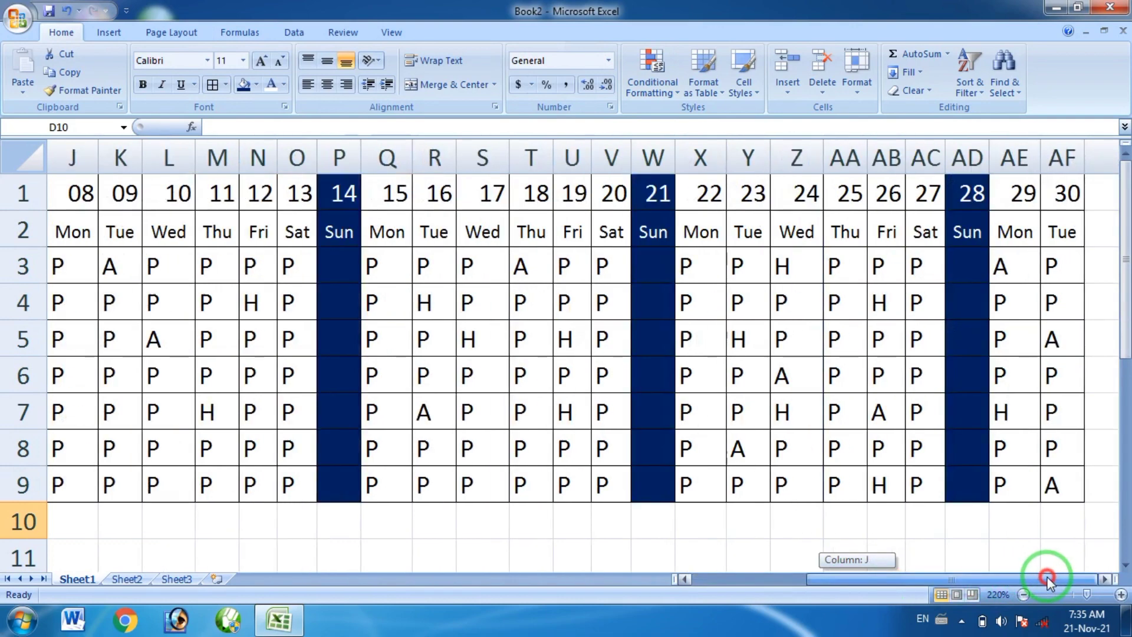
click(809, 288)
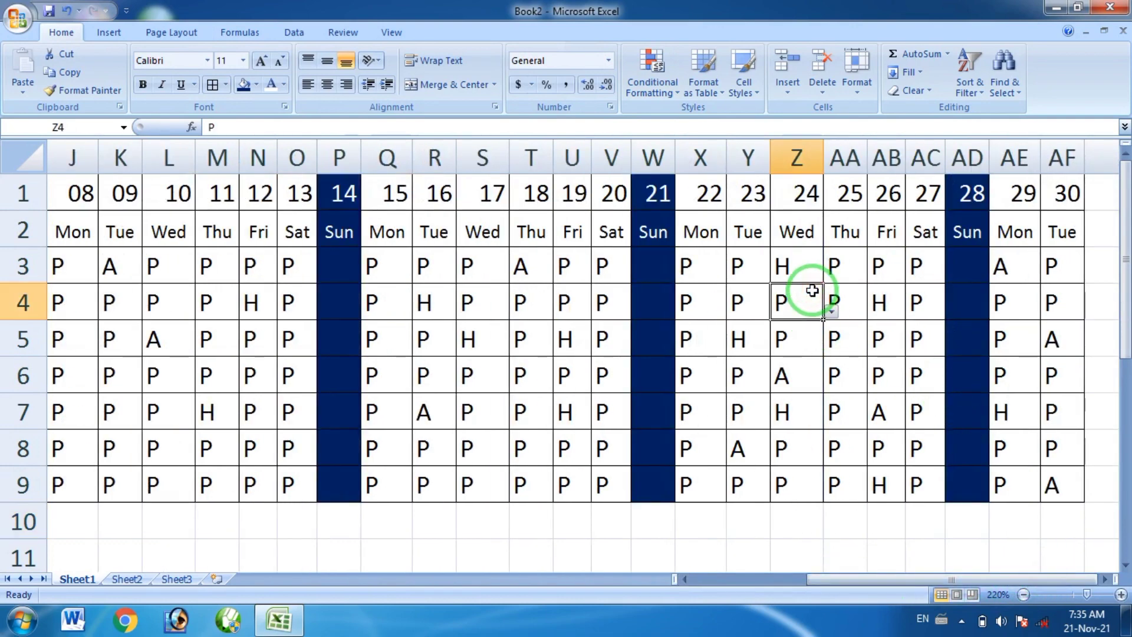
click(474, 299)
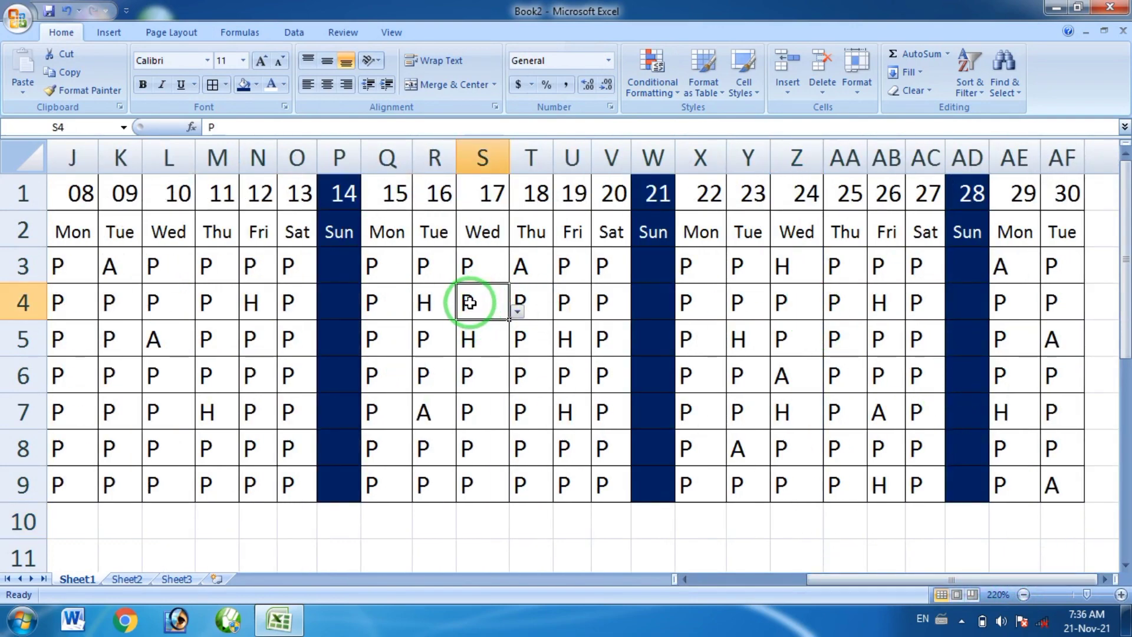
click(518, 311)
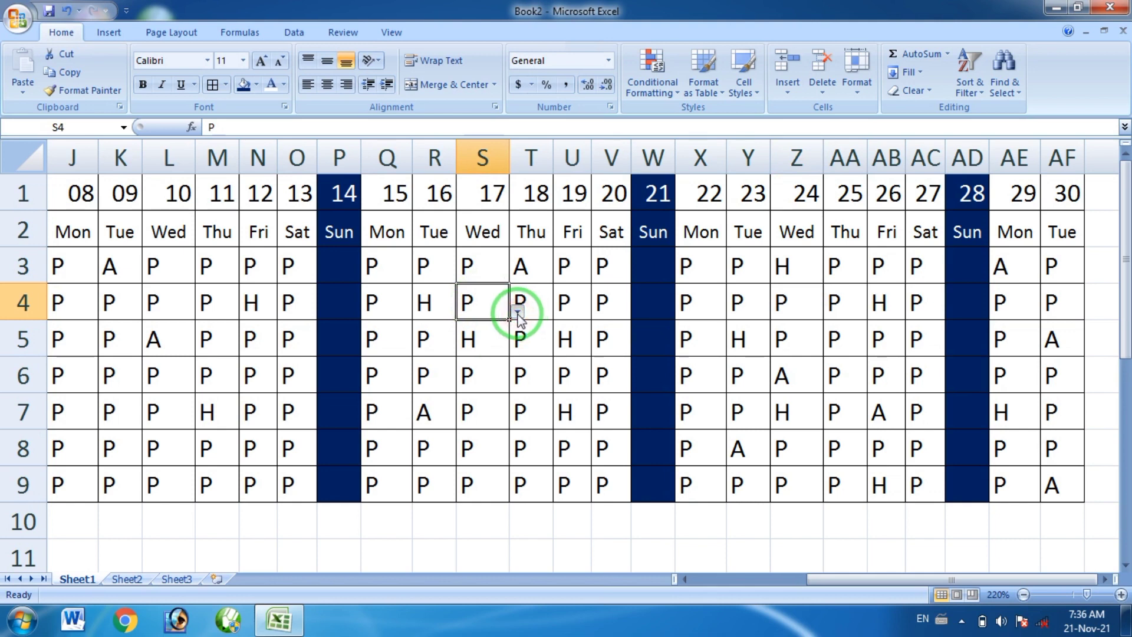
click(504, 355)
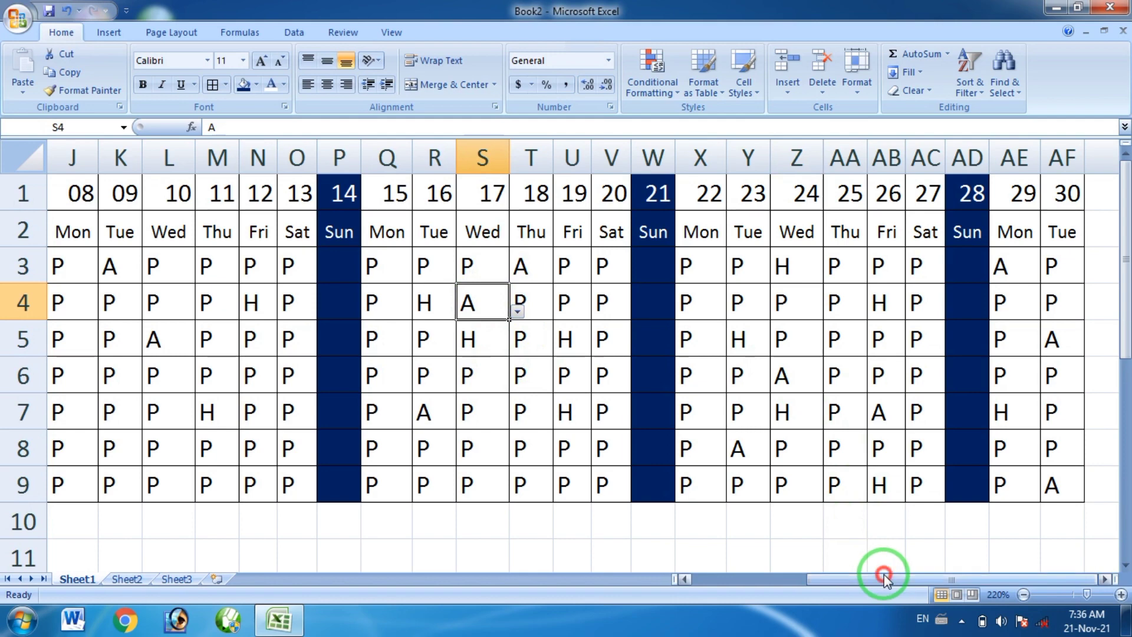
drag(879, 579, 768, 583)
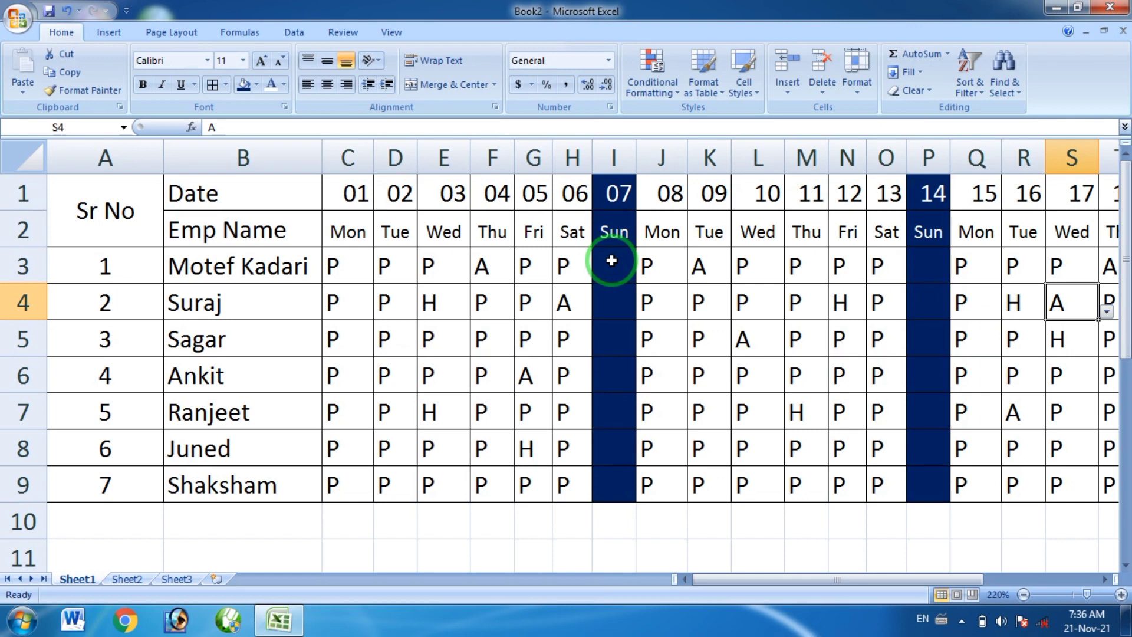
Step: Merge & Center the Sunday 07 cells I3:I9 and Sunday 14 cells P3:P9
drag(611, 261, 613, 468)
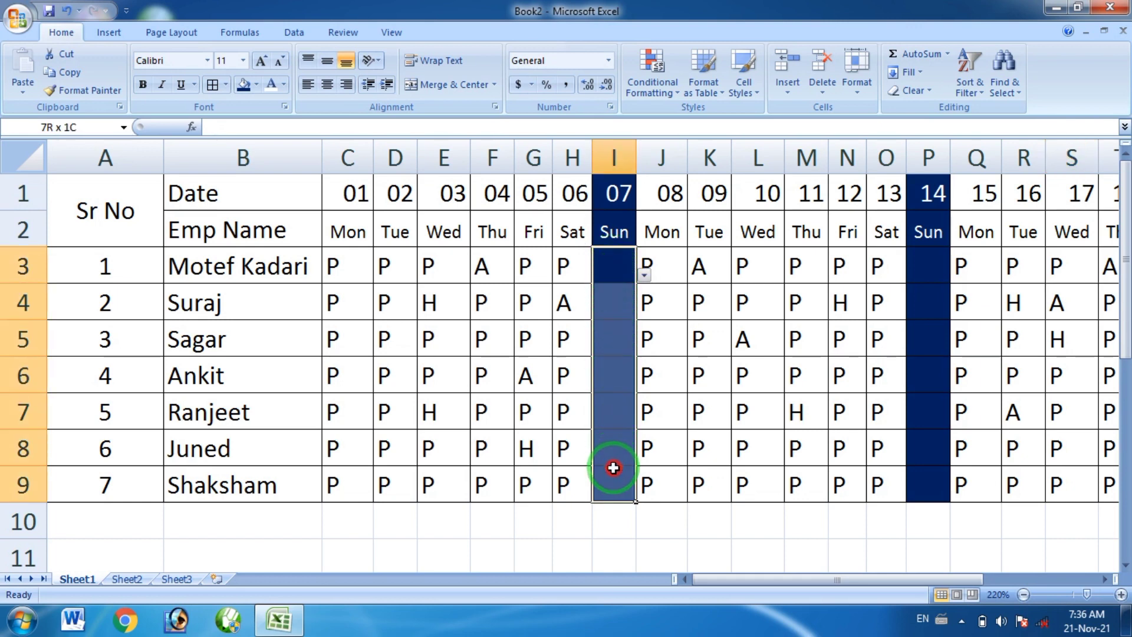
mouse_move(614, 469)
mouse_down()
mouse_move(626, 269)
mouse_move(617, 479)
mouse_up()
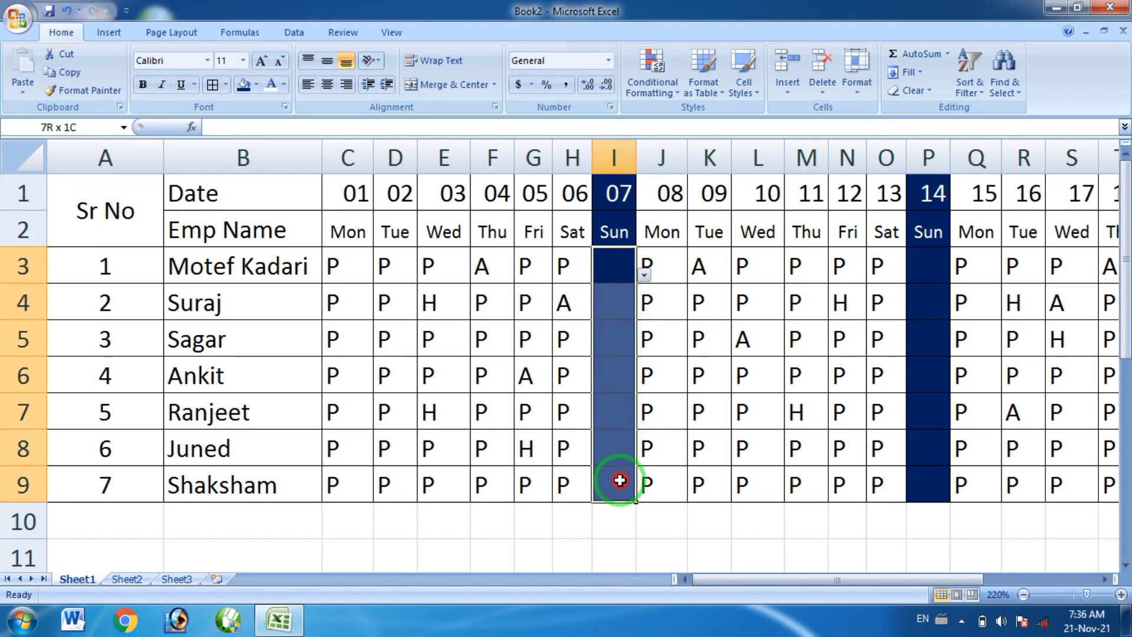
click(438, 86)
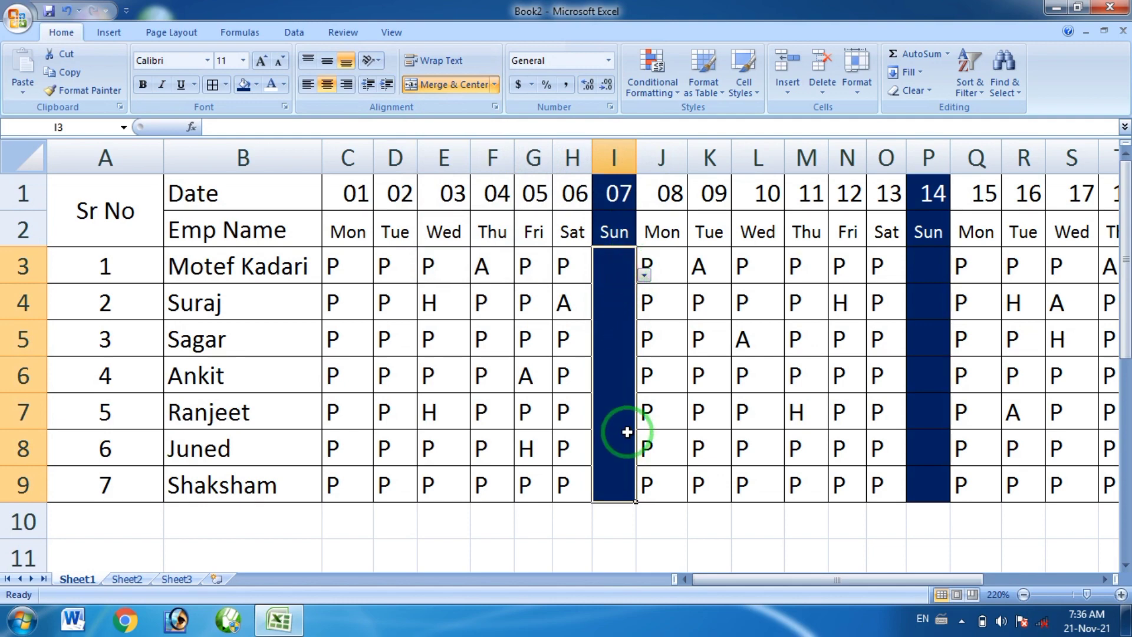
drag(920, 265, 933, 489)
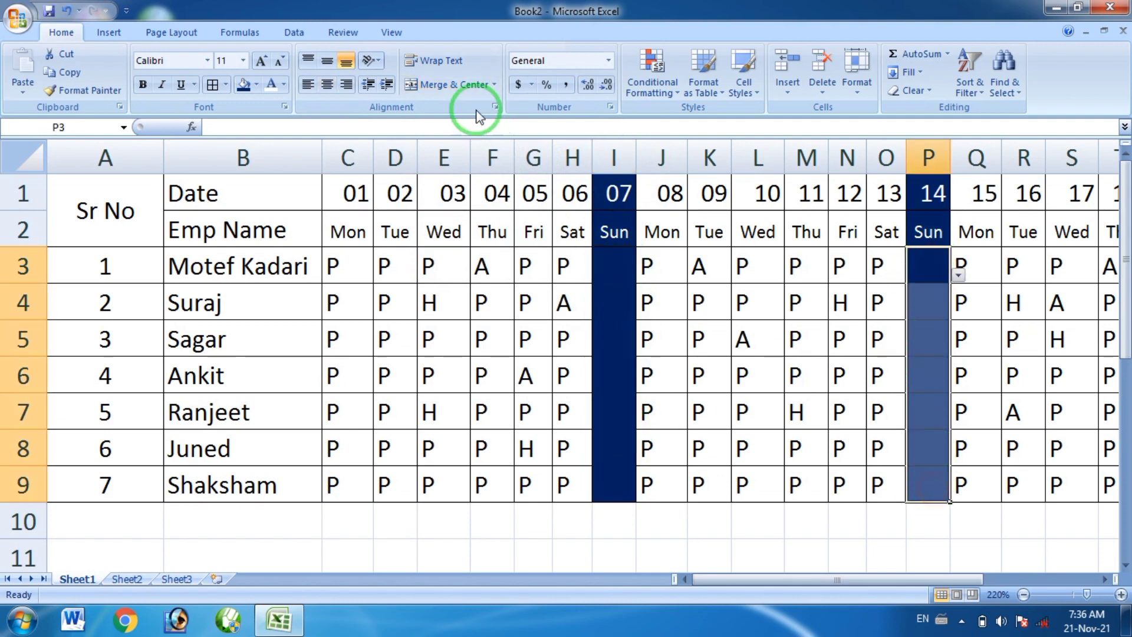
click(413, 85)
Step: Merge & Center the Sunday 21 cells W3:W9 and Sunday 28 cells AD3:AD9
drag(936, 581, 1056, 580)
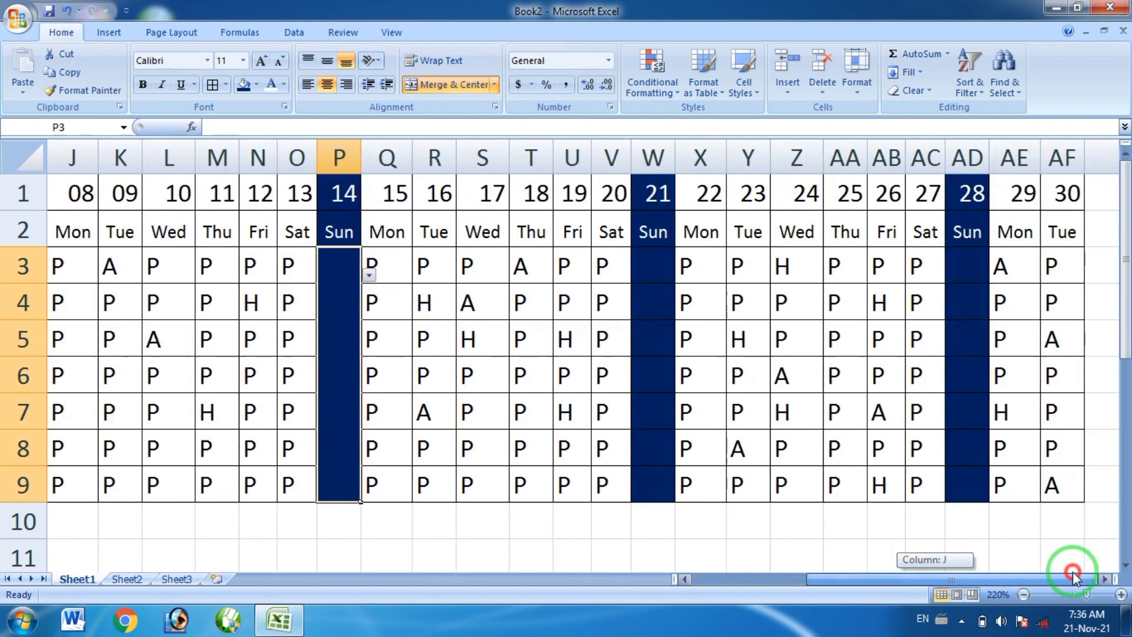
drag(652, 266, 651, 476)
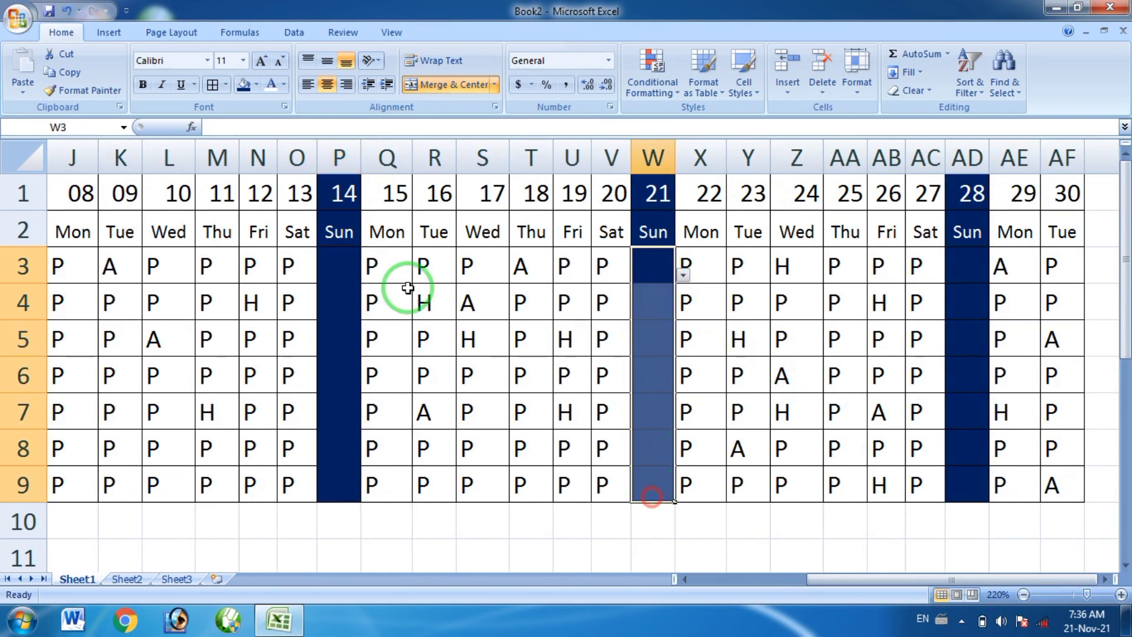
click(413, 85)
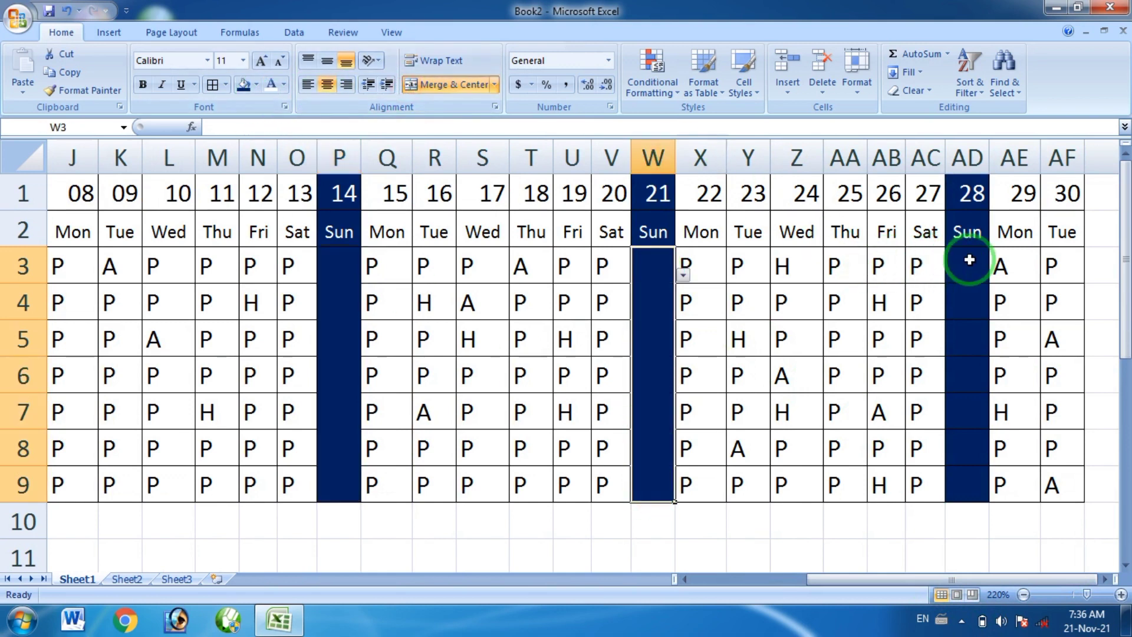
drag(967, 266, 967, 484)
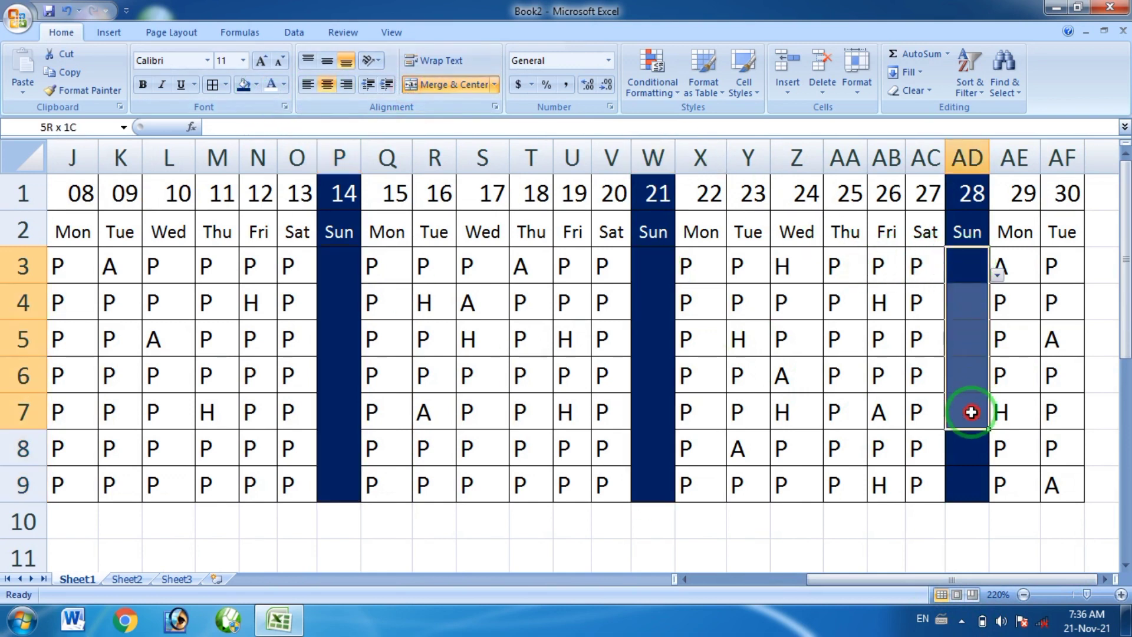
click(412, 86)
click(776, 521)
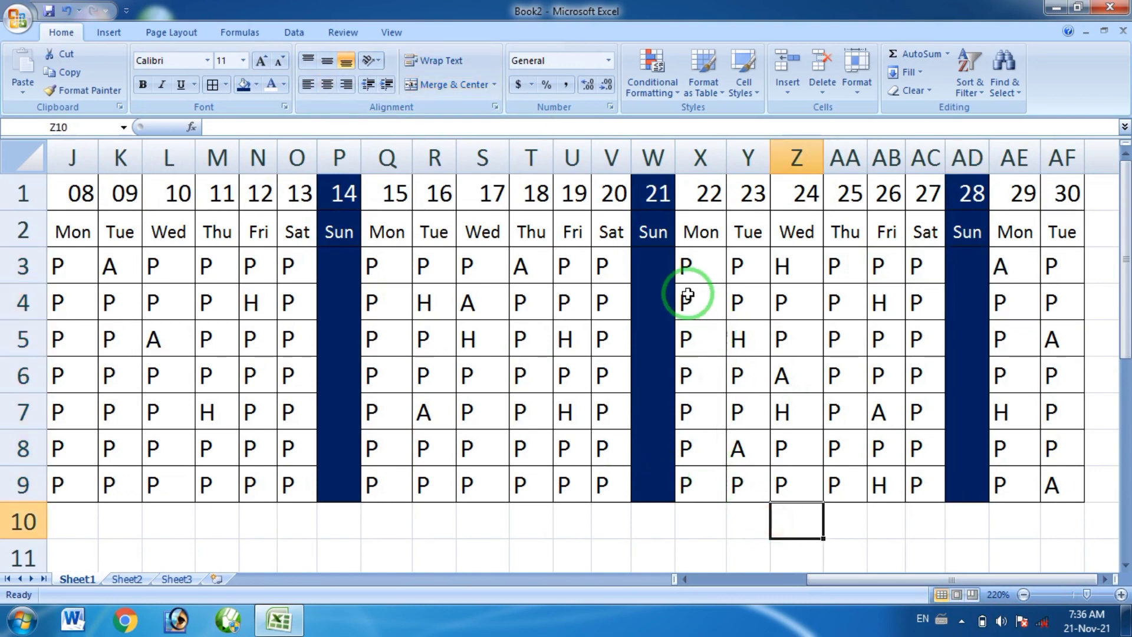
click(660, 265)
click(681, 275)
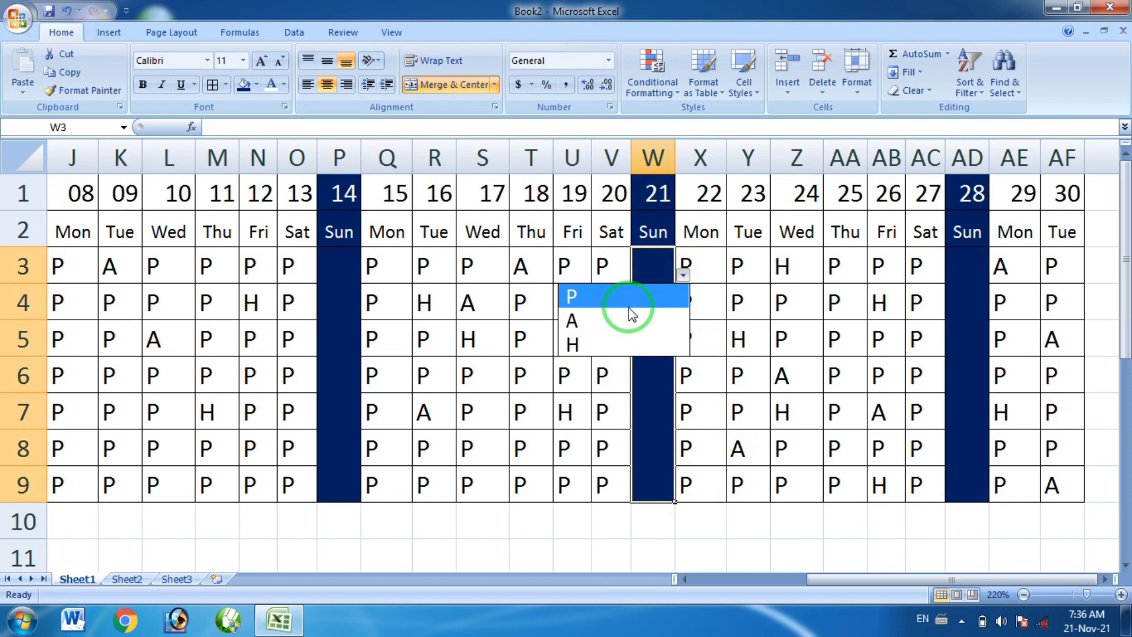
Step: Change the merged Sunday 07 cell's validation Source to P,A,H,SUNDAY
click(644, 404)
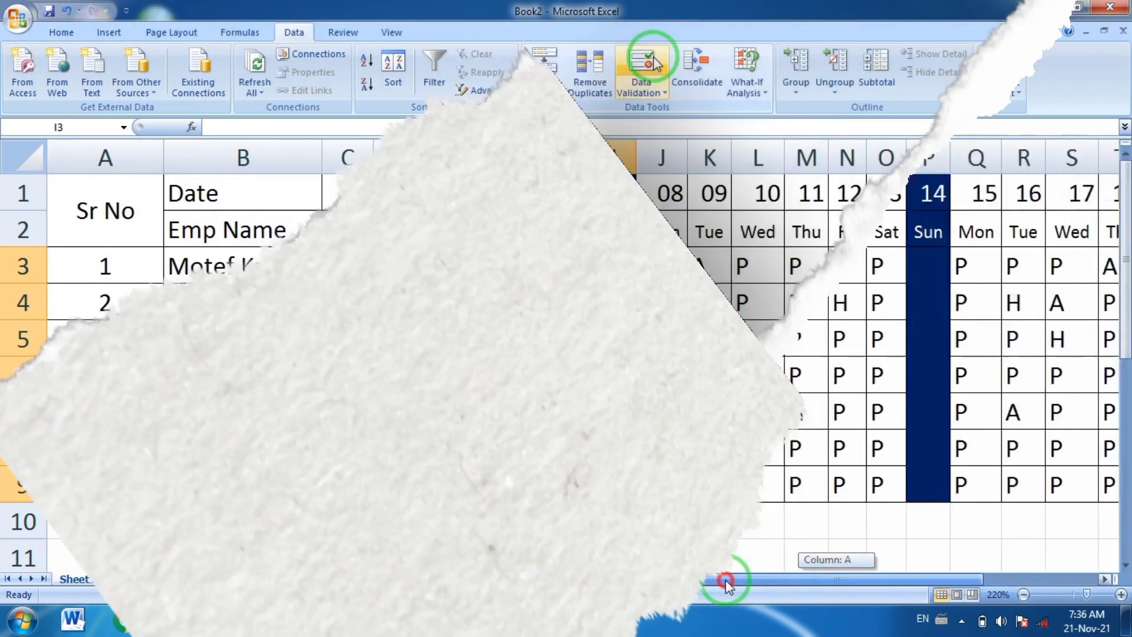
click(506, 352)
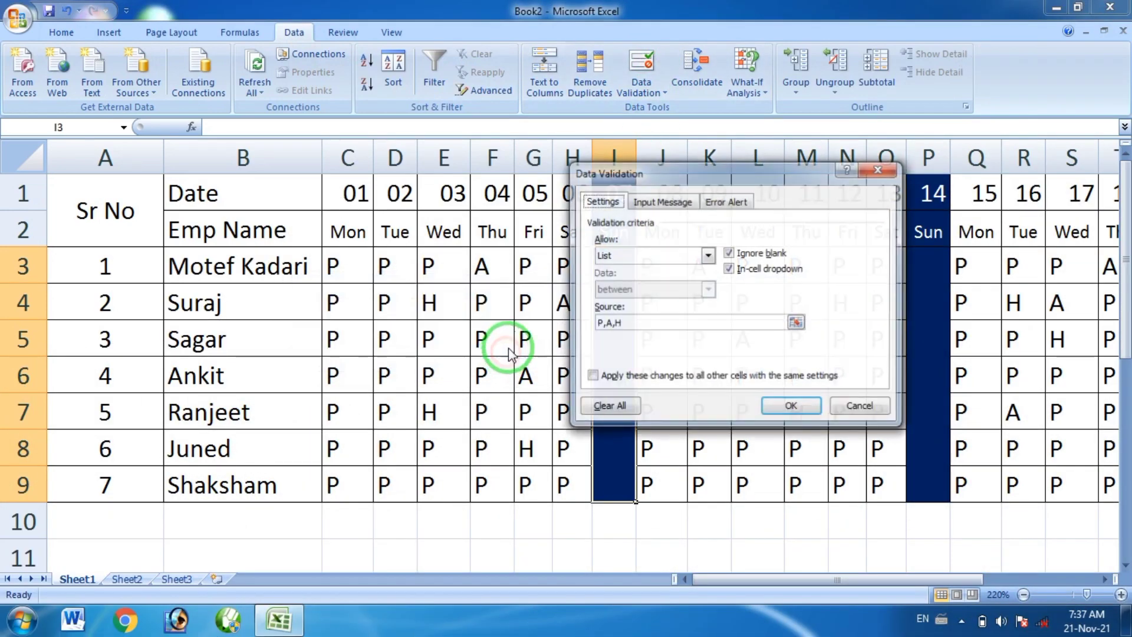
click(627, 323)
text(,SUNDAY)
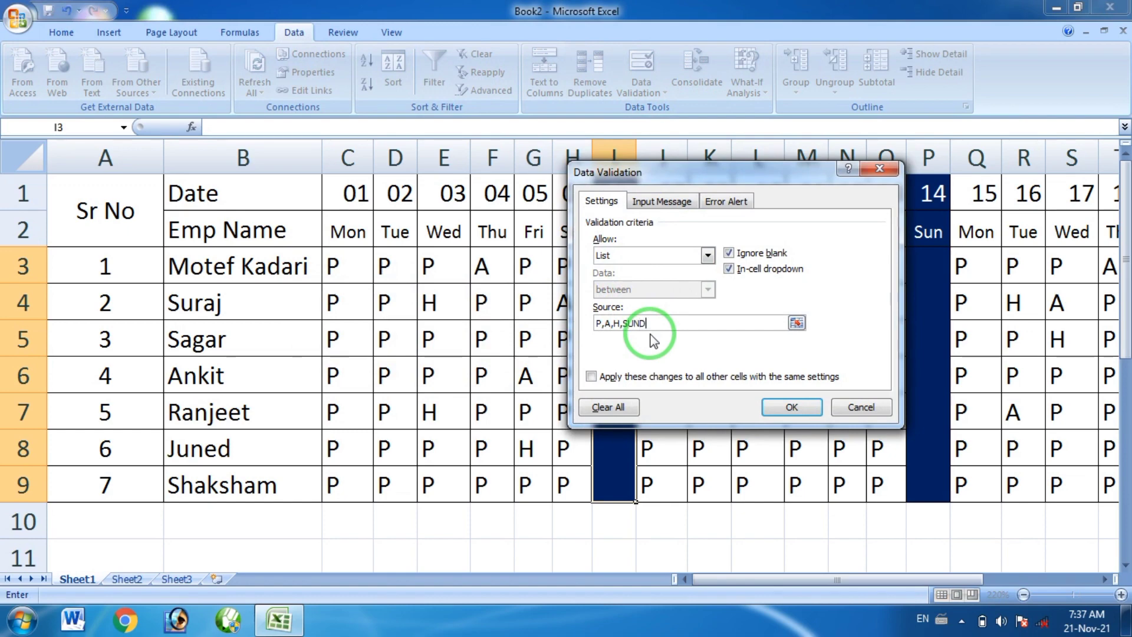
click(791, 406)
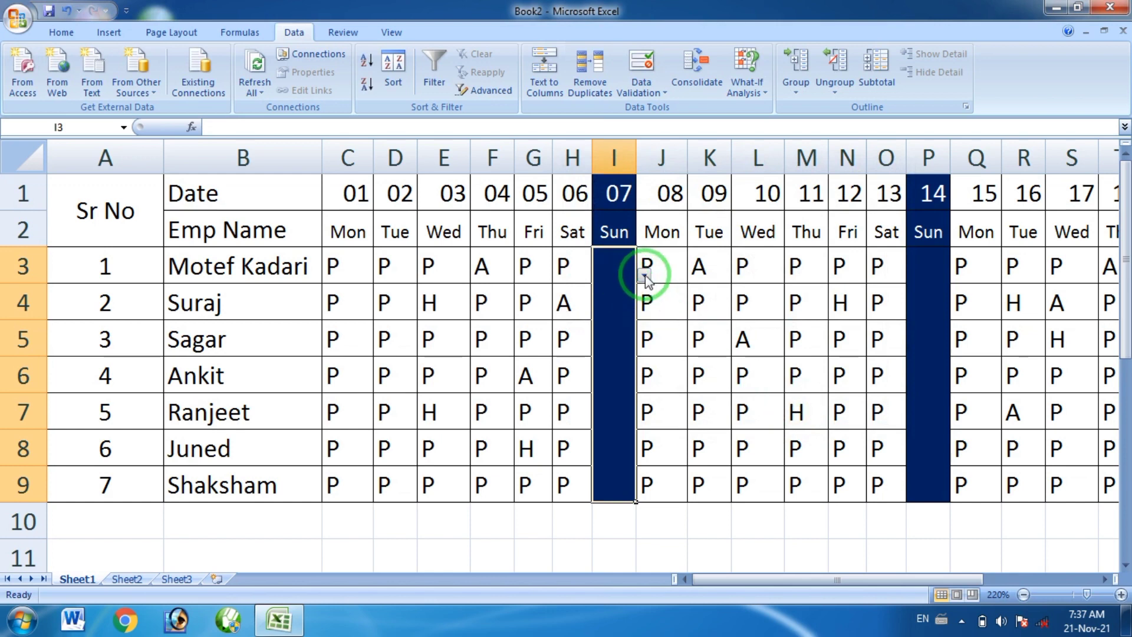
Step: Set the merged Sunday 07 cell to SUNDAY, rotate the text upward, and middle-align it
click(644, 274)
click(613, 377)
text(SUNDAY)
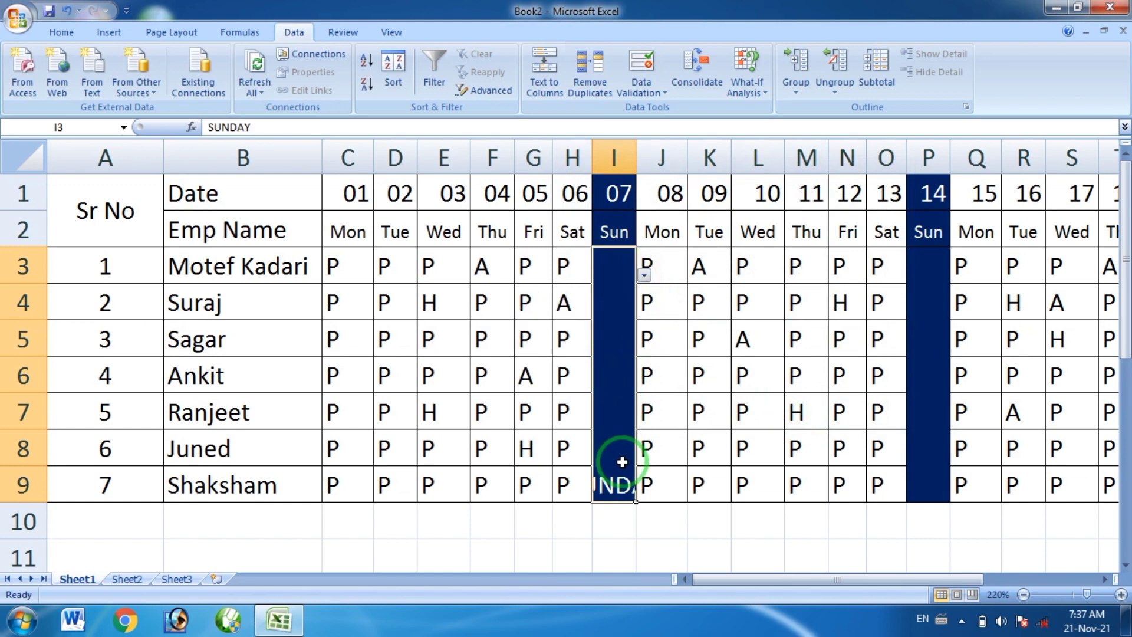
click(53, 33)
click(372, 60)
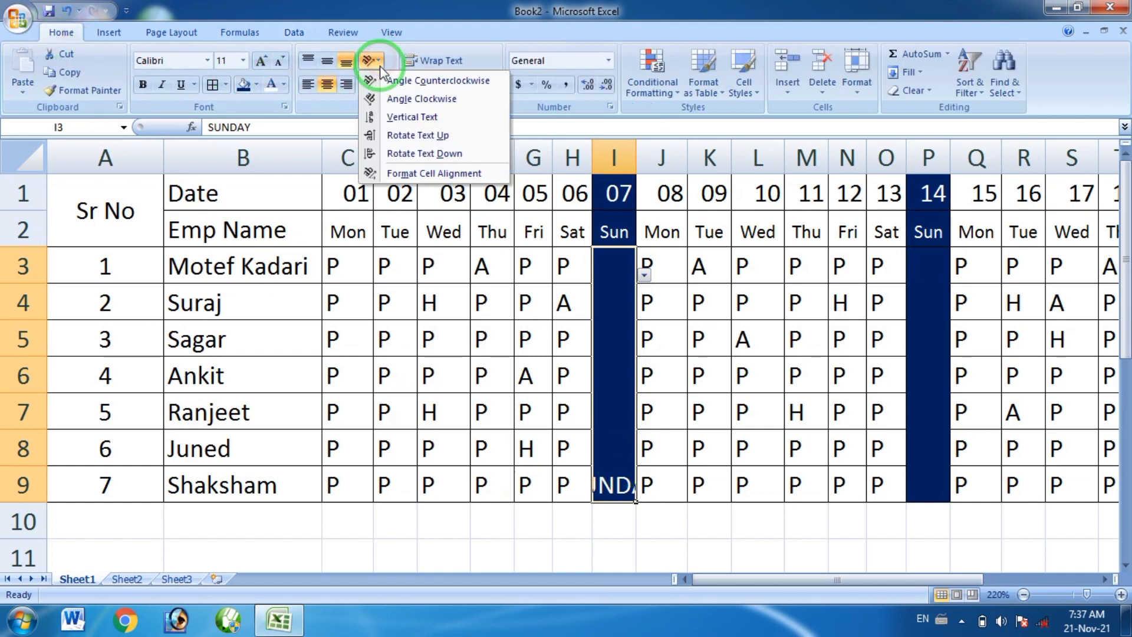
click(372, 135)
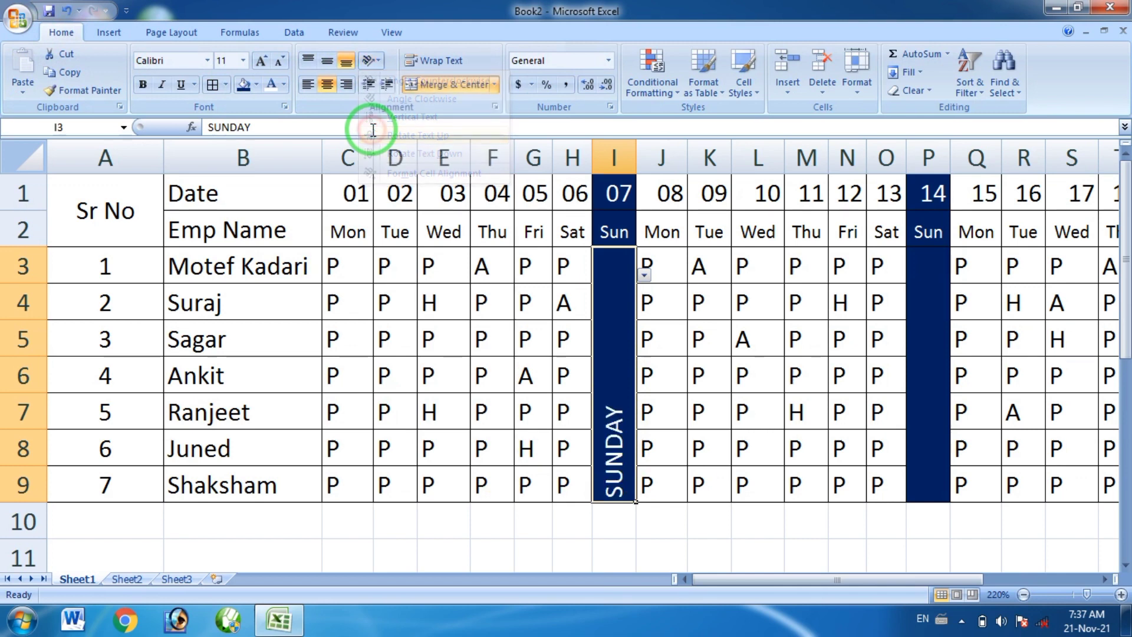
click(327, 61)
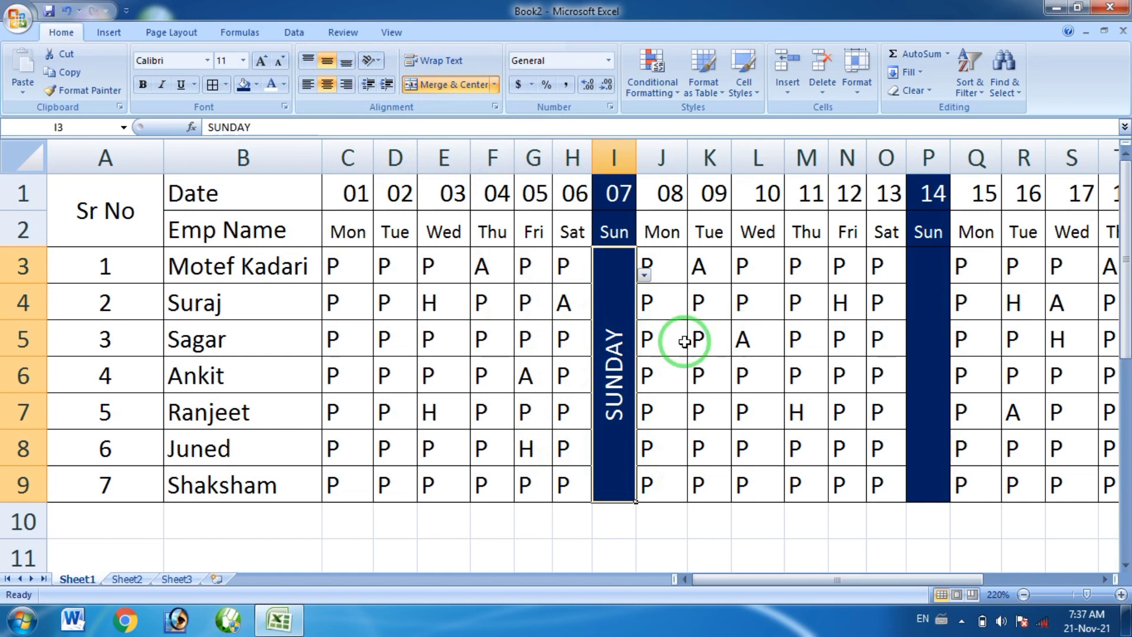
Step: Use Format Painter to copy the column I SUNDAY cell formatting onto P3:P9
click(96, 88)
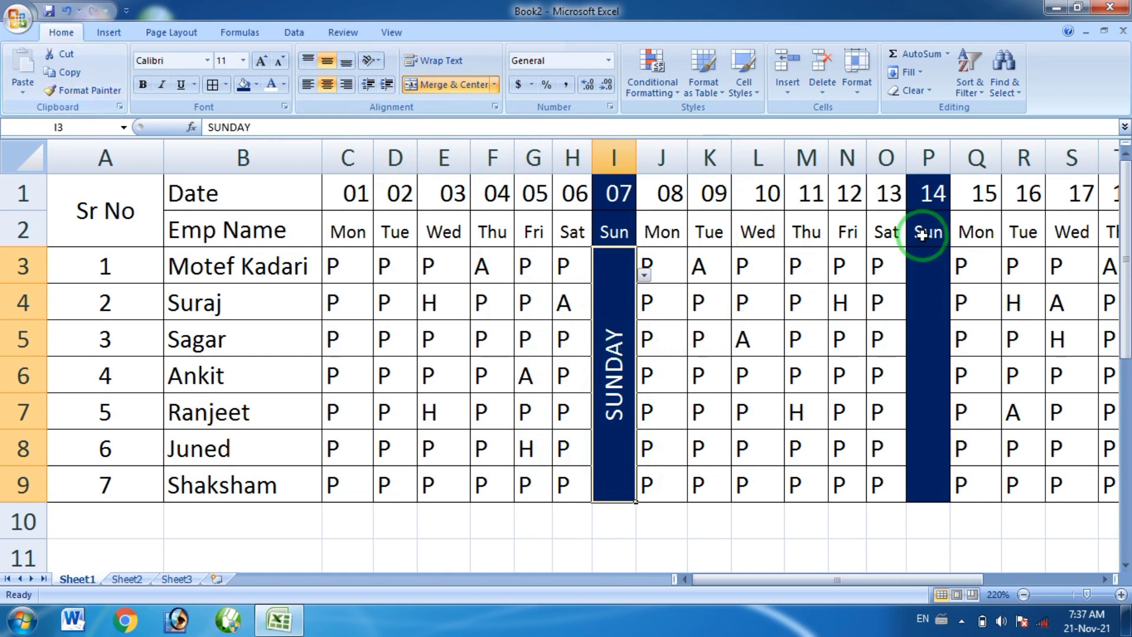
click(940, 270)
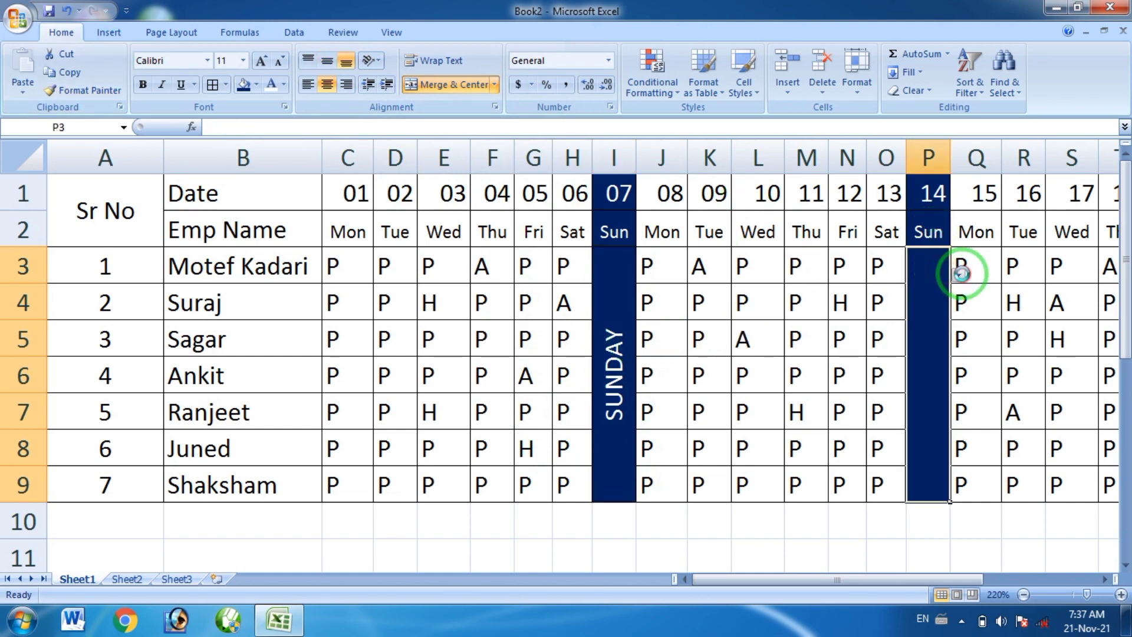
click(958, 275)
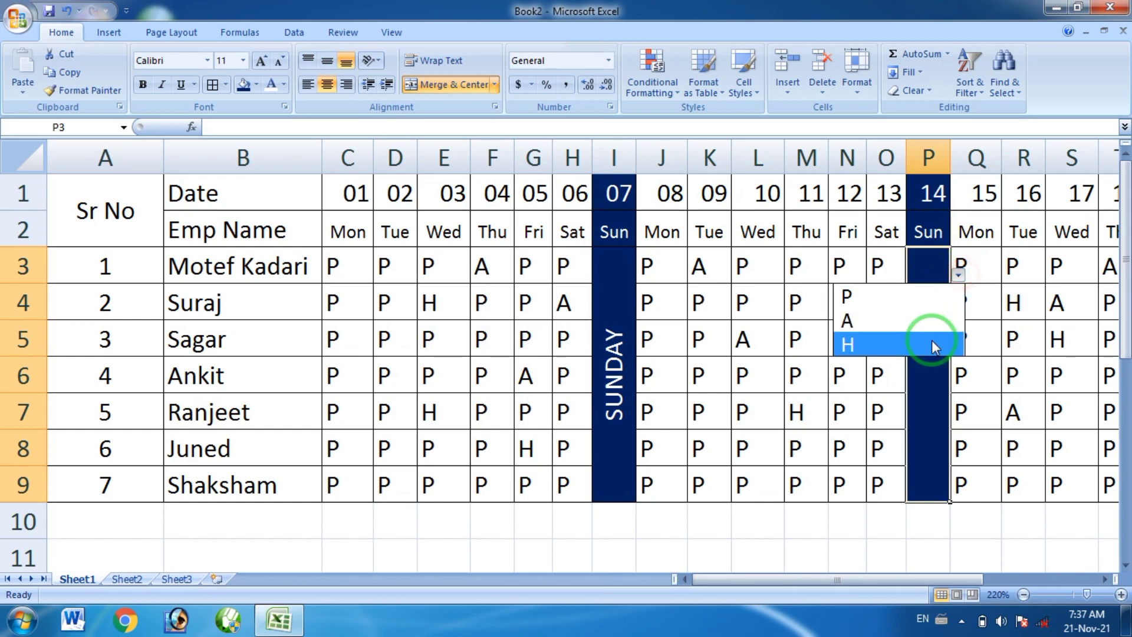
click(613, 293)
click(89, 90)
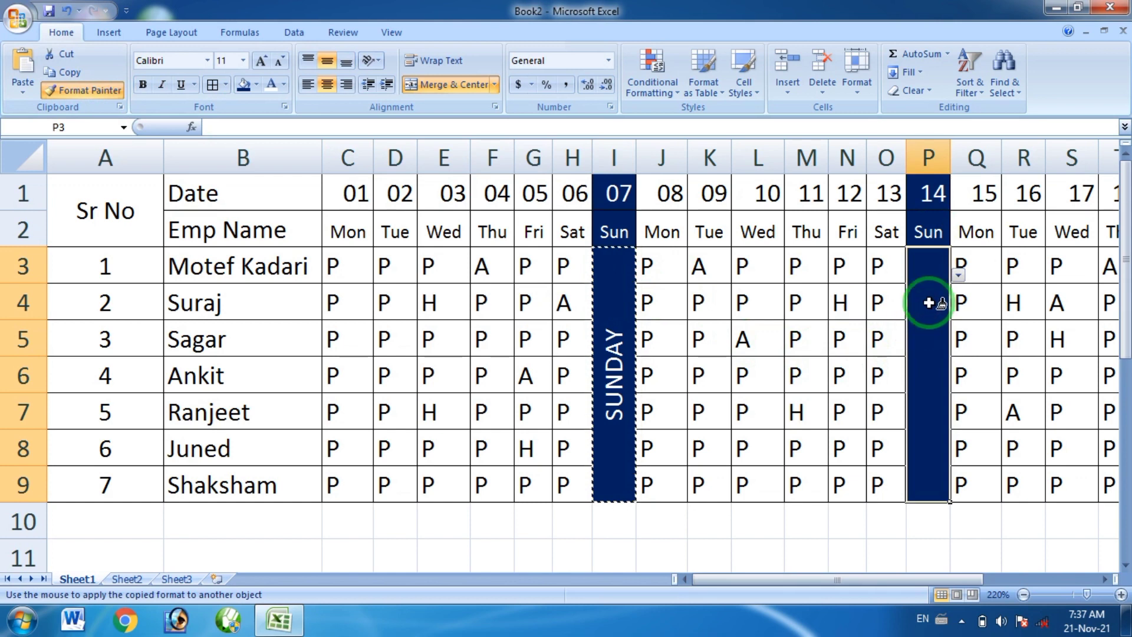
click(946, 273)
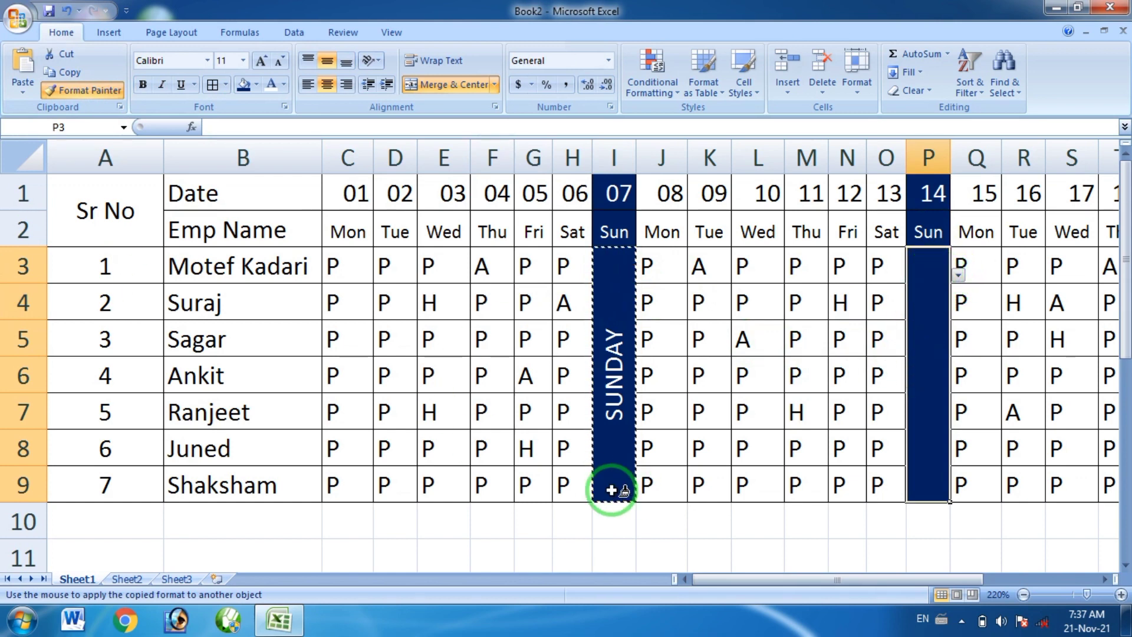
click(99, 97)
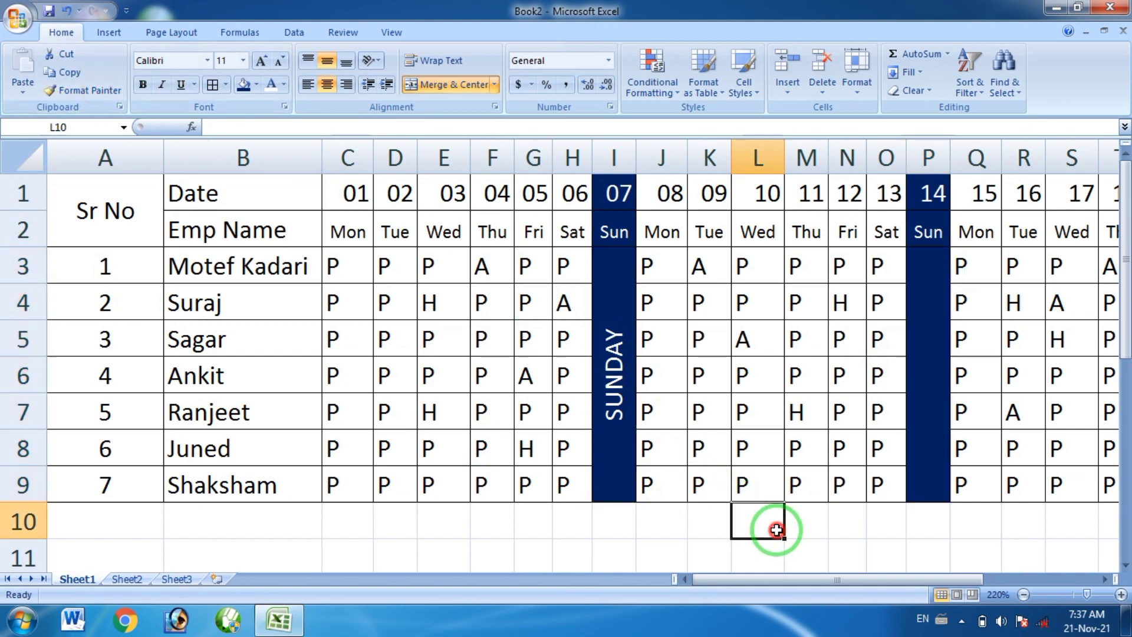
Step: Check P3's merged cell and dropdown against the SUNDAY cell in column I
click(767, 521)
click(925, 298)
click(958, 275)
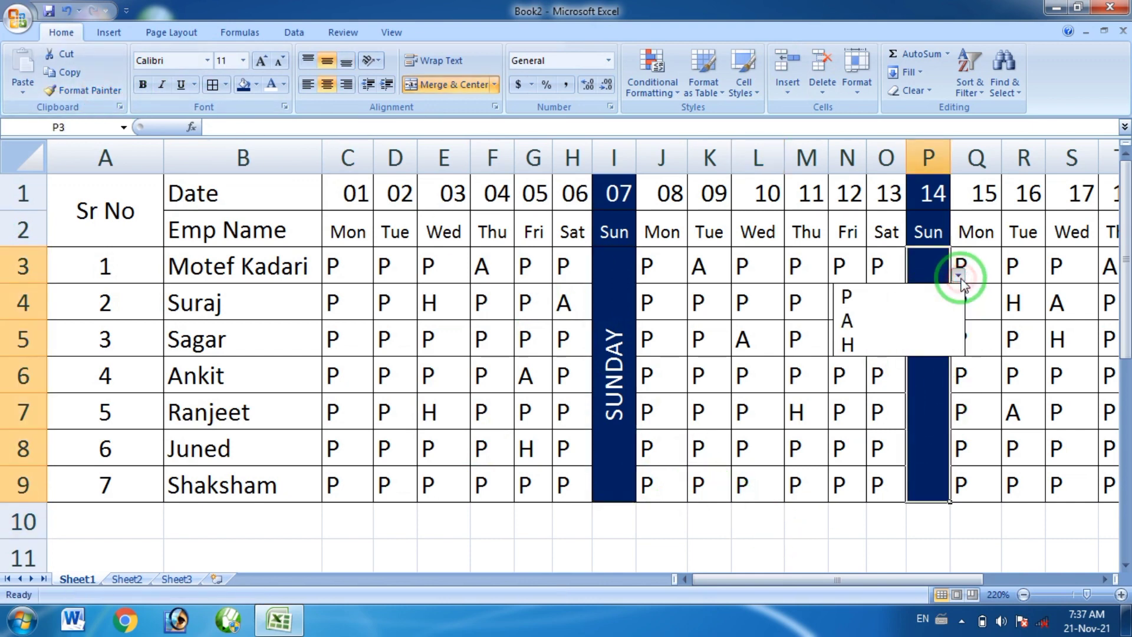
click(935, 430)
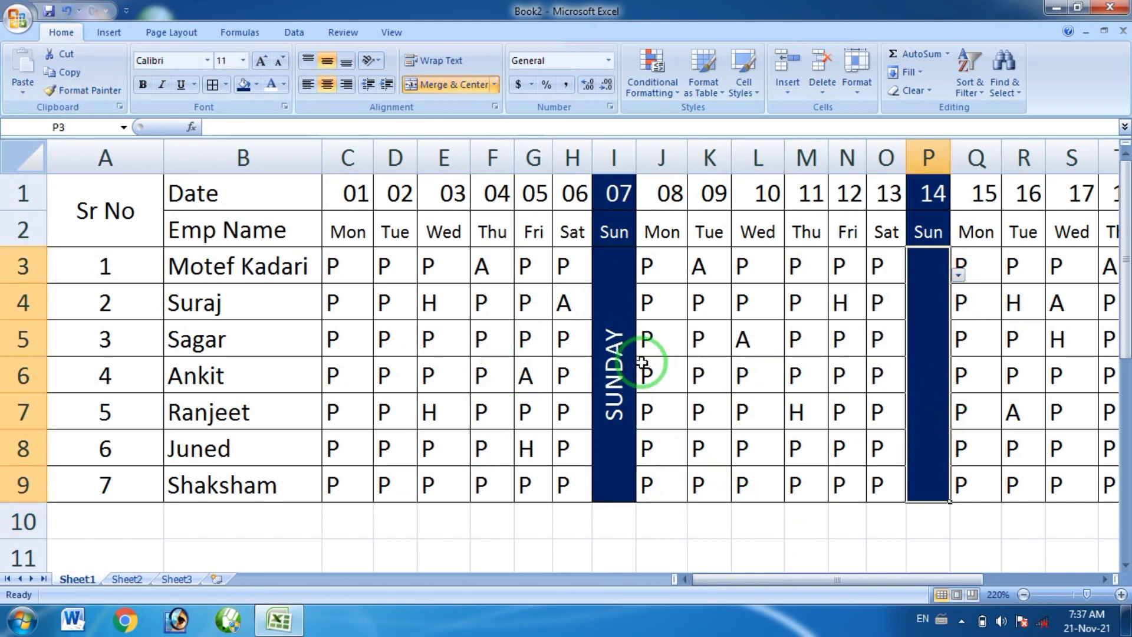
click(618, 260)
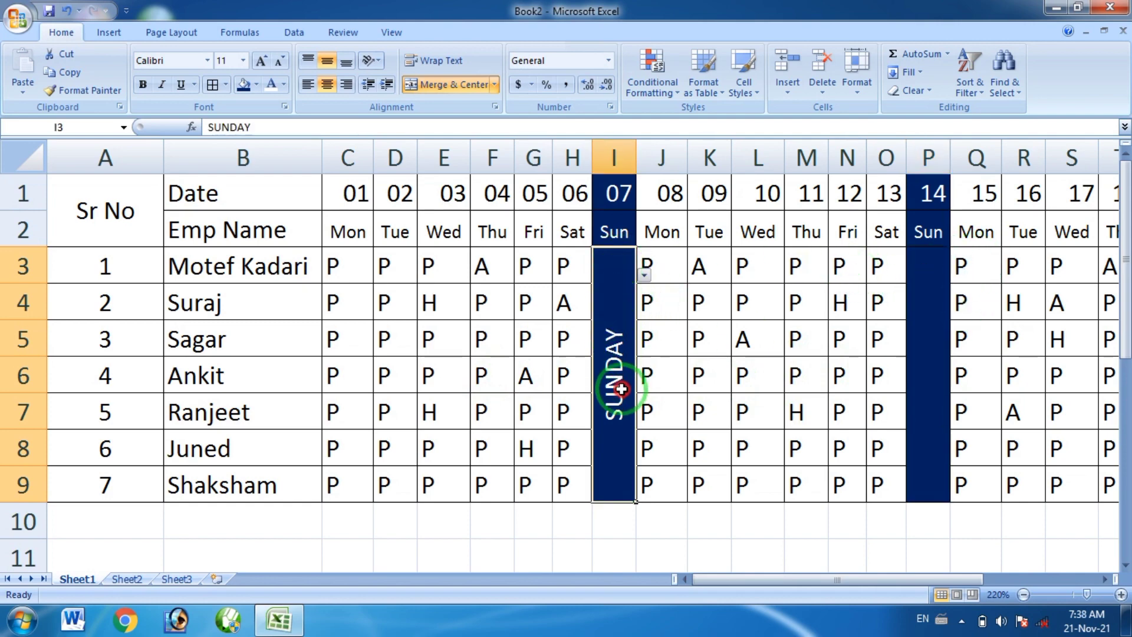
click(924, 400)
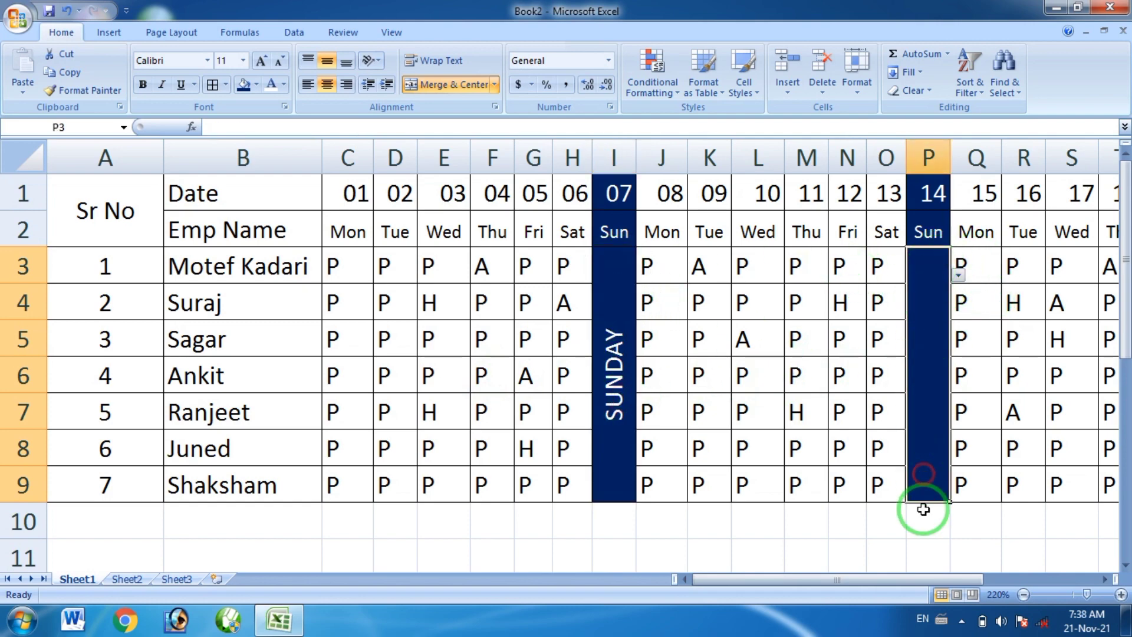
drag(930, 580, 1035, 582)
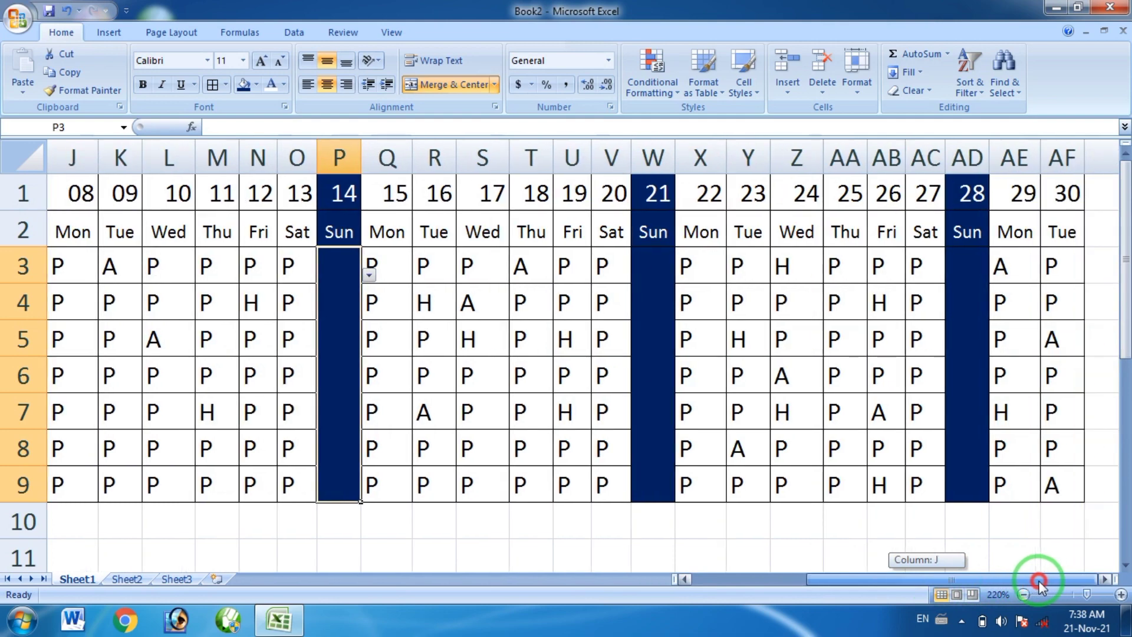
Step: Change the validation Source for the 21st and 28th Sunday cells to P,A,H,SUNDAY
click(653, 354)
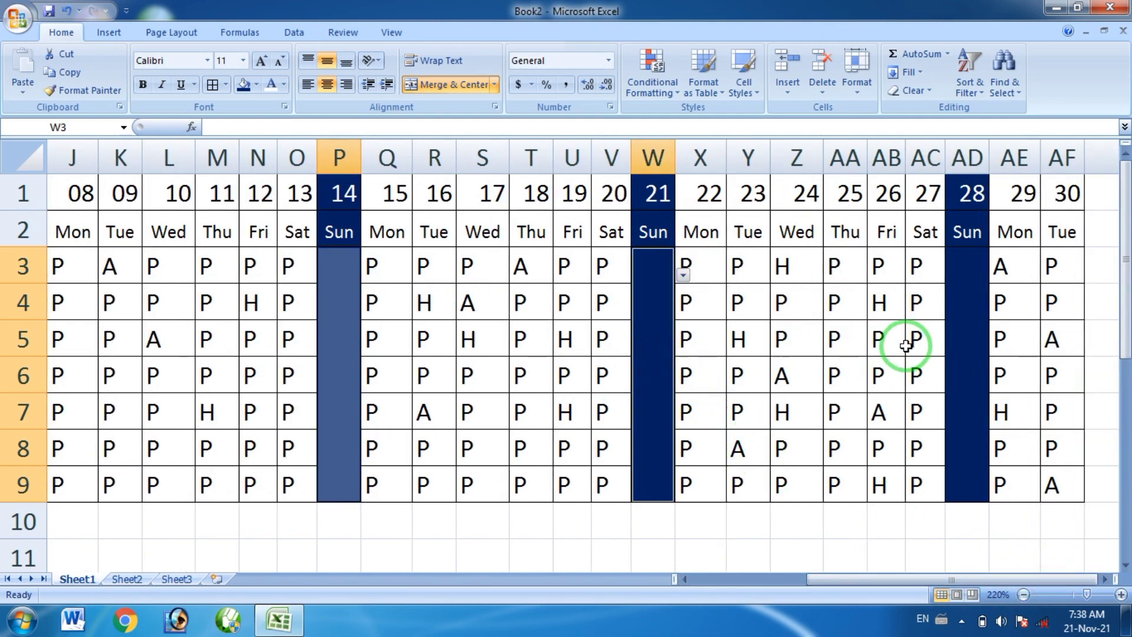
click(973, 316)
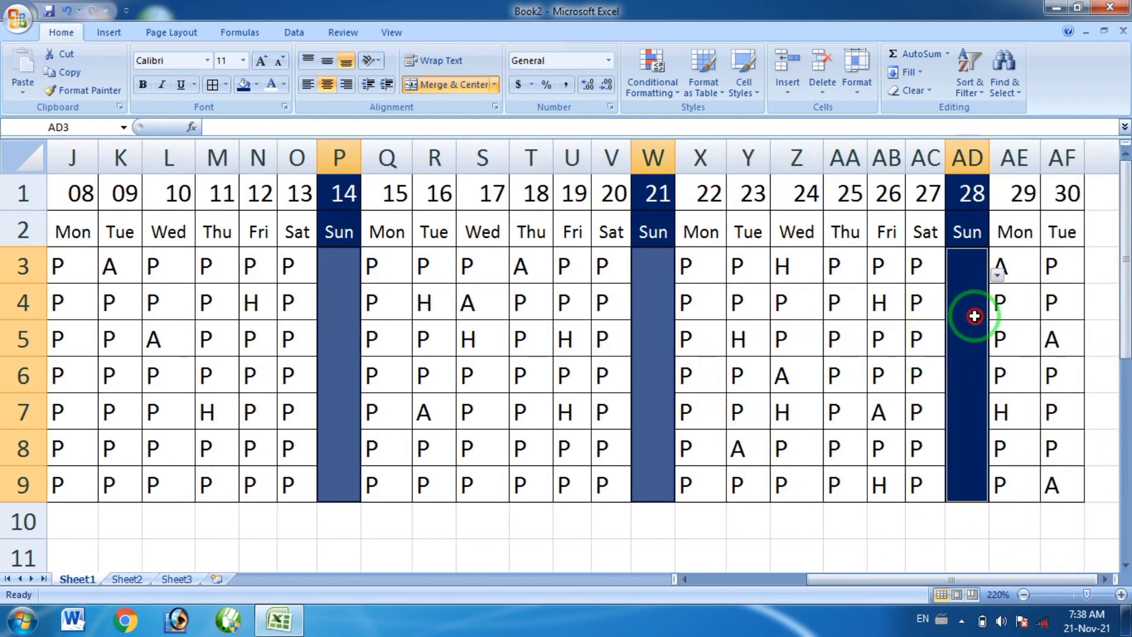
click(294, 33)
click(641, 62)
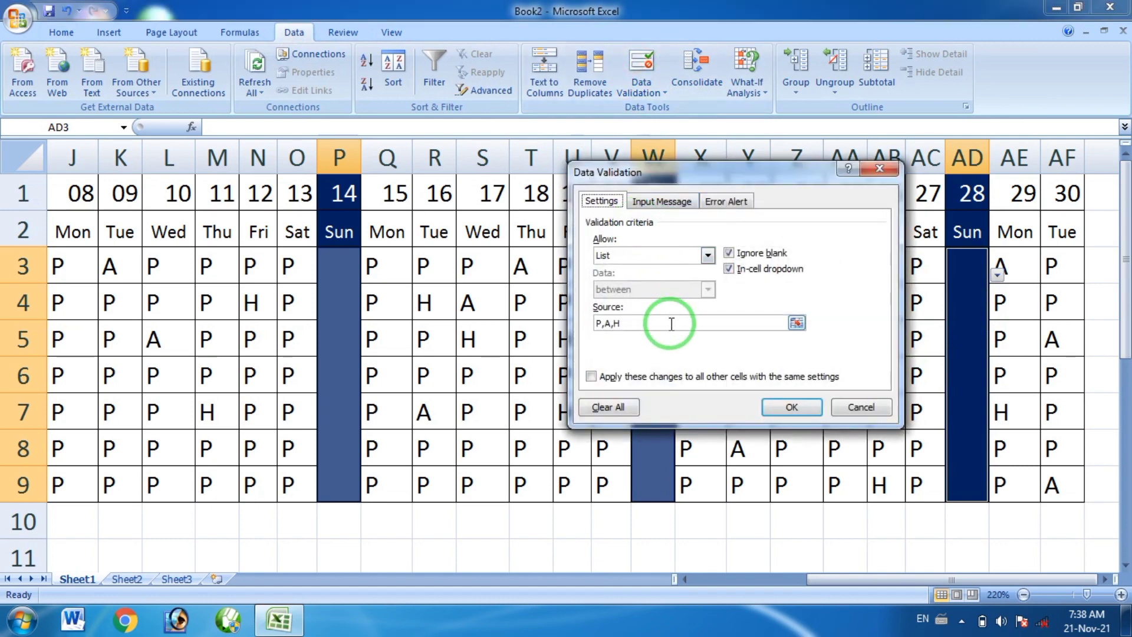
click(645, 324)
text(,SUNDAY)
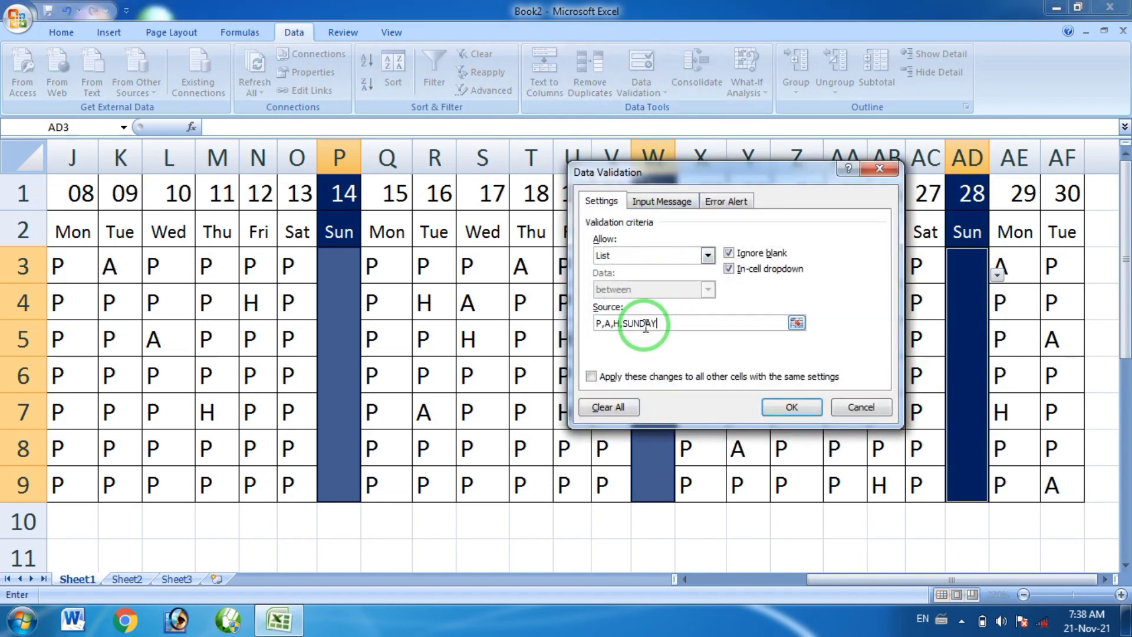
click(791, 407)
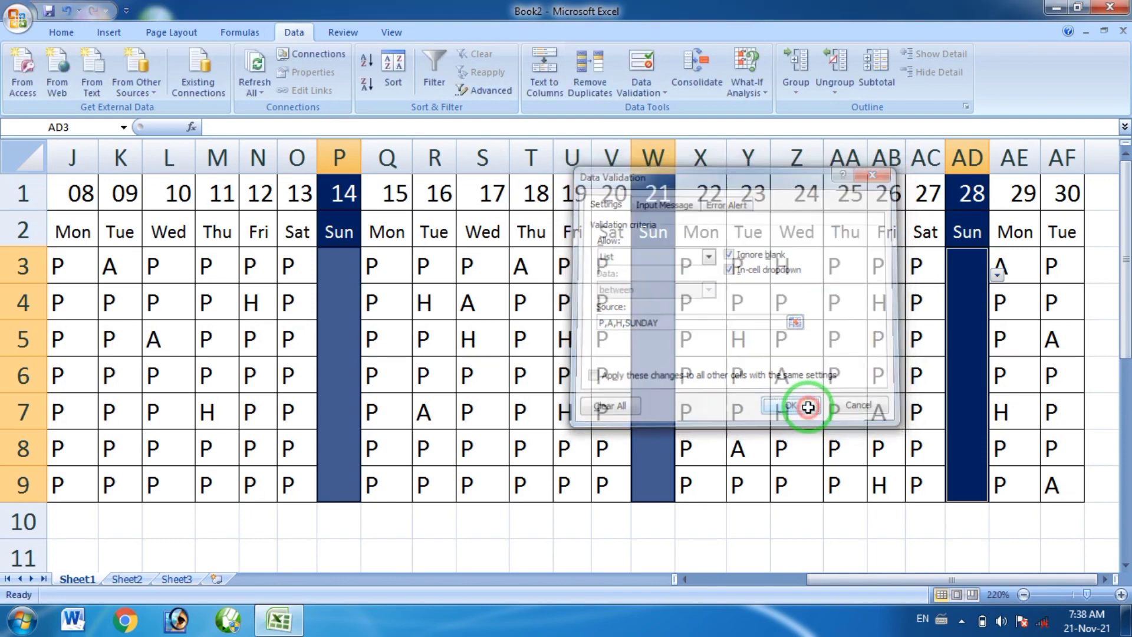
click(350, 266)
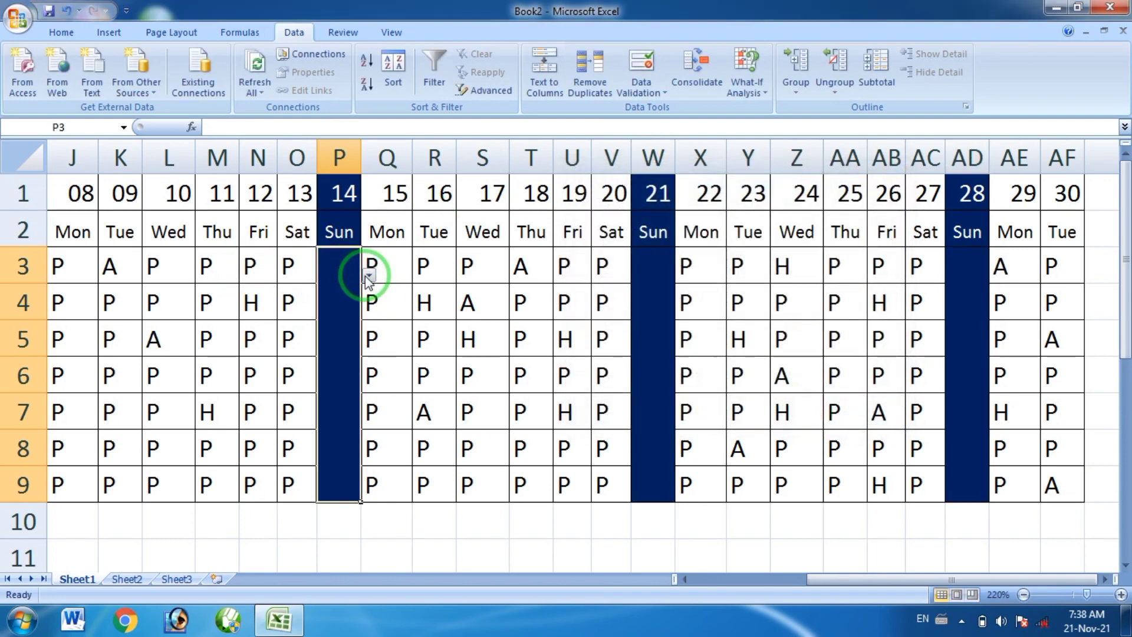
Step: Choose SUNDAY from the dropdowns in P3, W3 and AD3
click(369, 276)
click(325, 372)
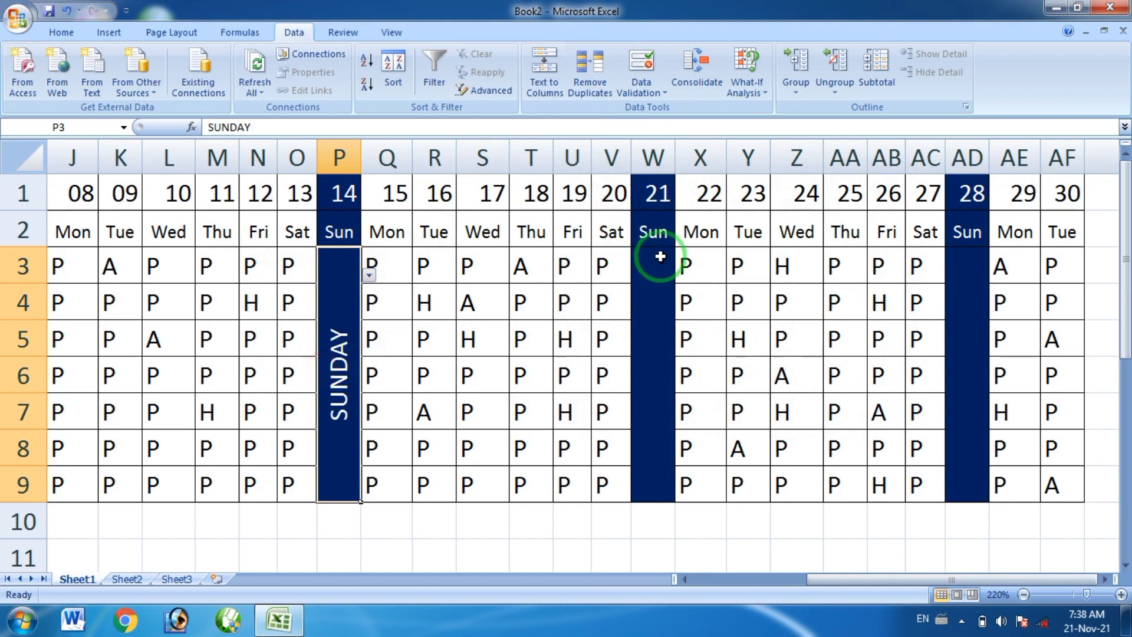
click(648, 266)
click(683, 274)
click(635, 370)
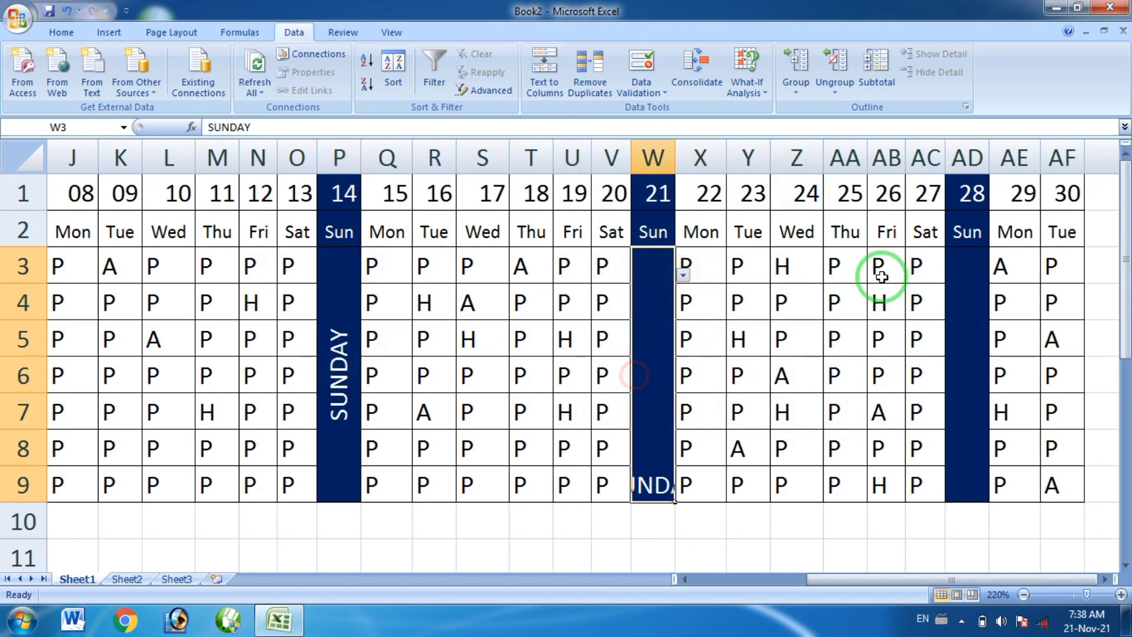
click(981, 264)
click(997, 275)
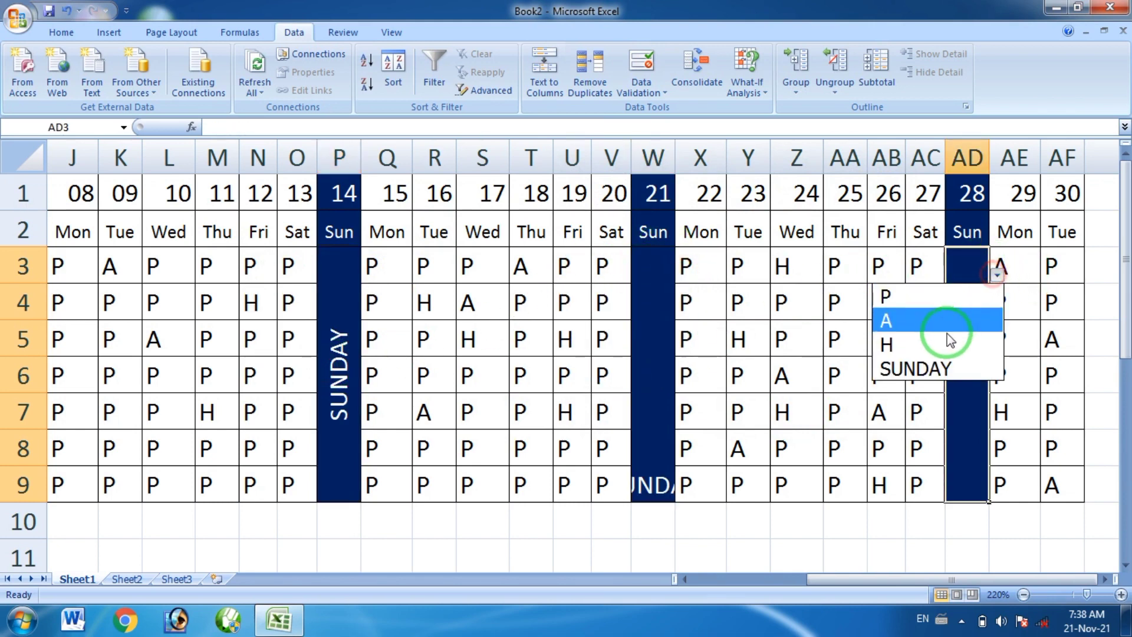
click(930, 370)
Step: Format Painter P3's rotated SUNDAY formatting onto W3 and AD3
click(338, 336)
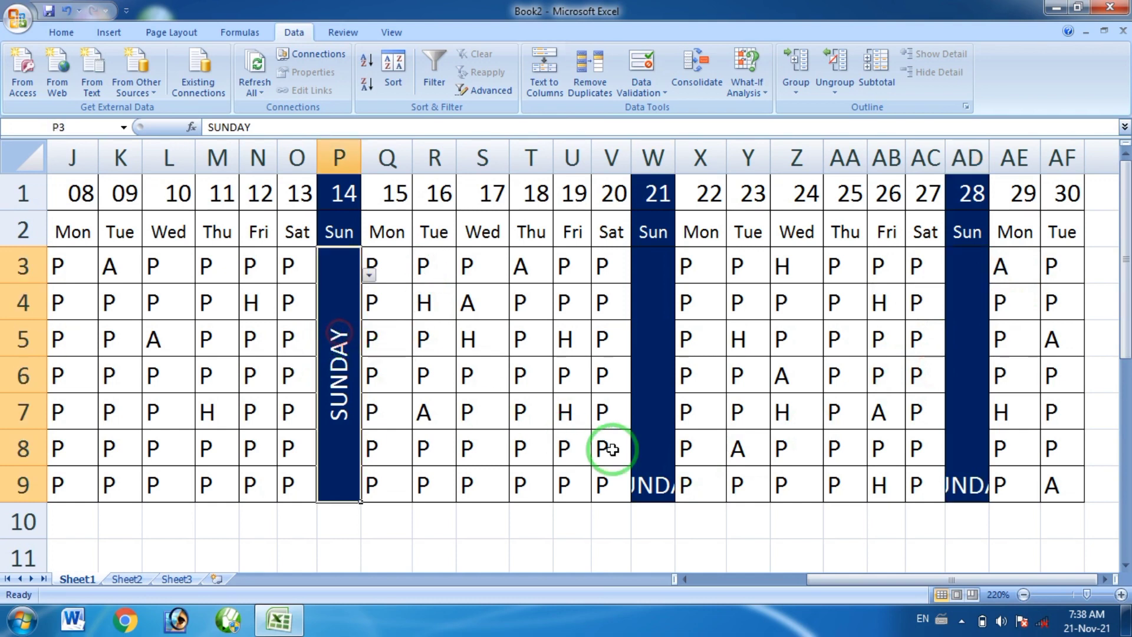
click(66, 33)
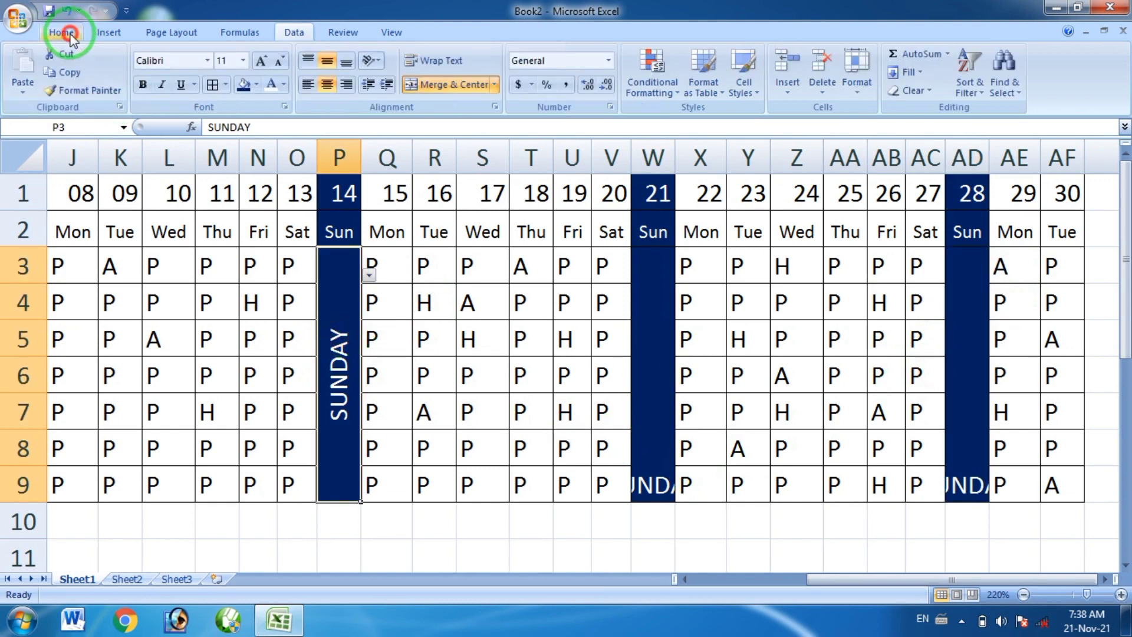
double_click(82, 89)
click(645, 309)
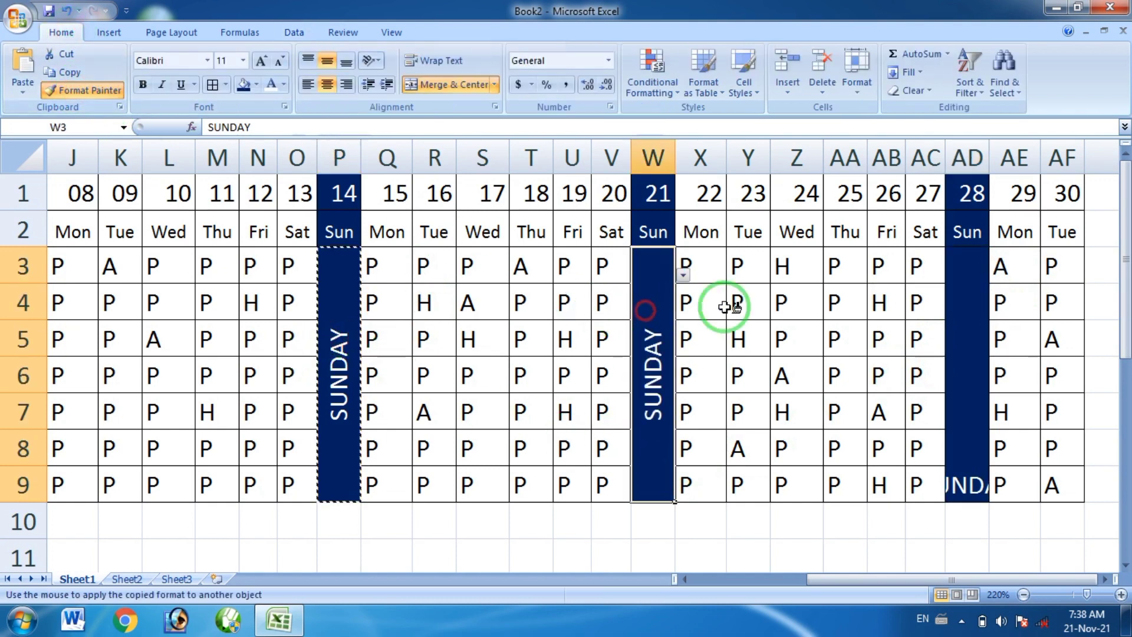
click(950, 302)
click(83, 90)
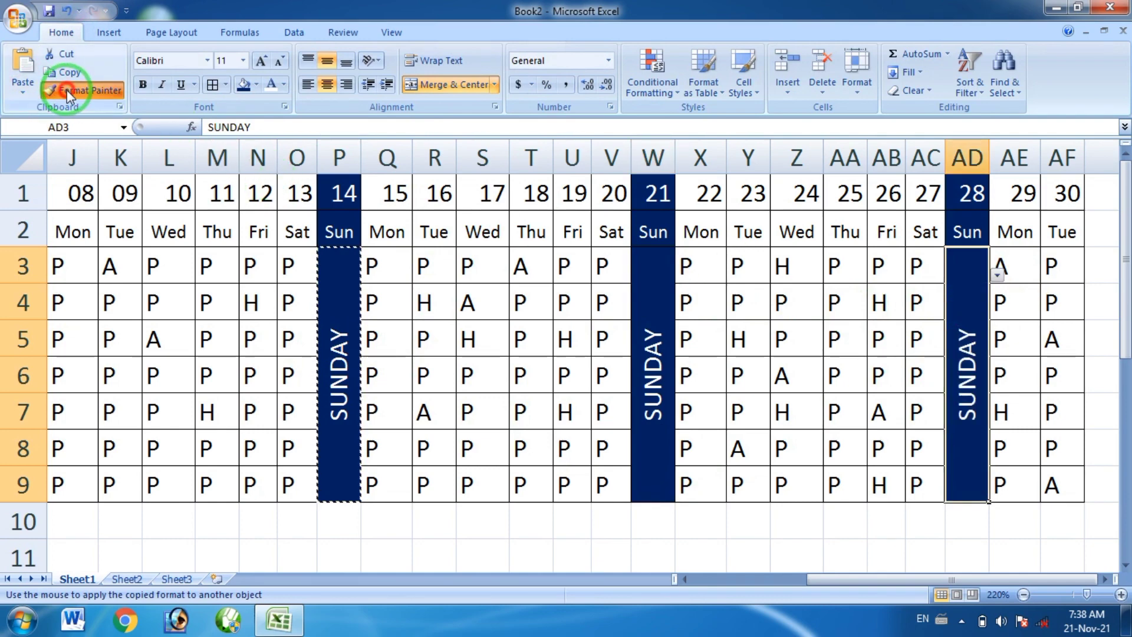
click(509, 531)
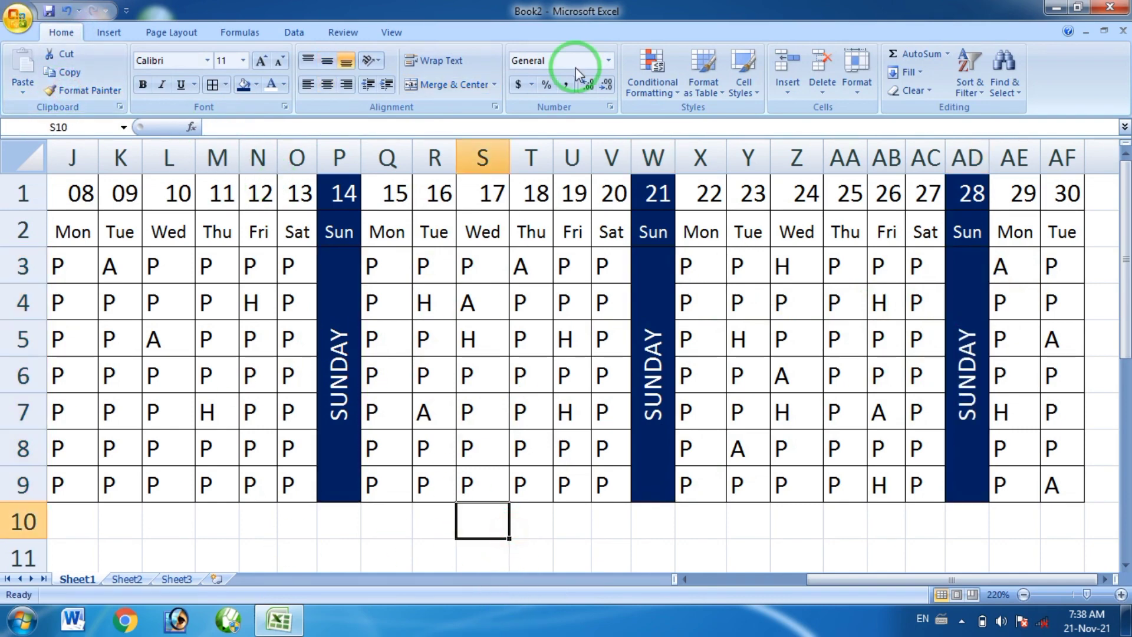
drag(977, 579, 823, 587)
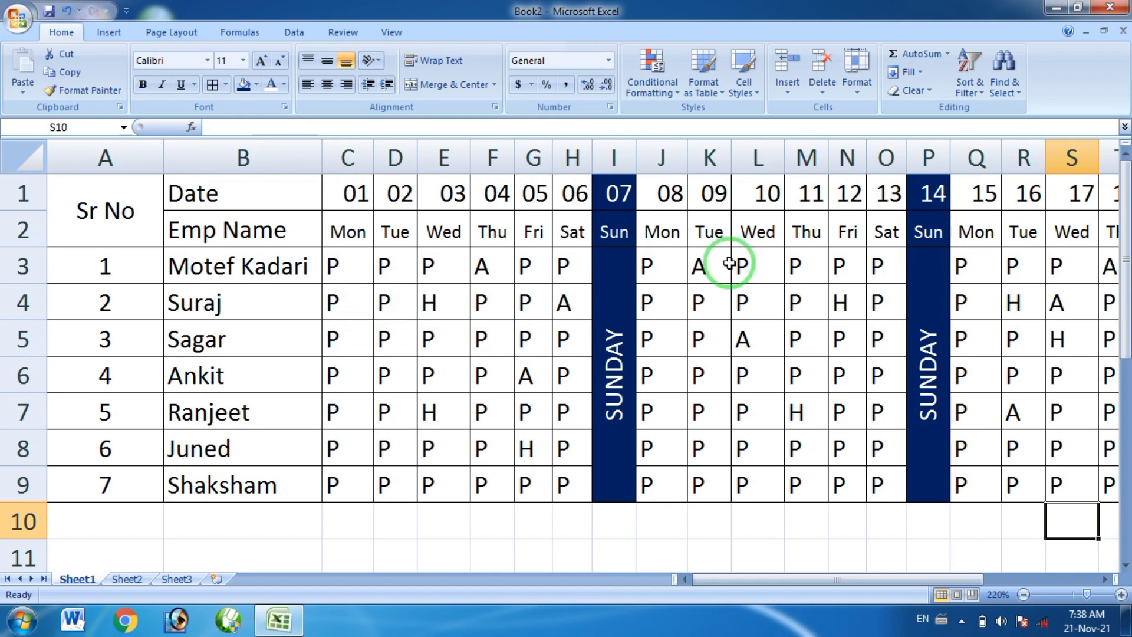
drag(854, 581, 983, 585)
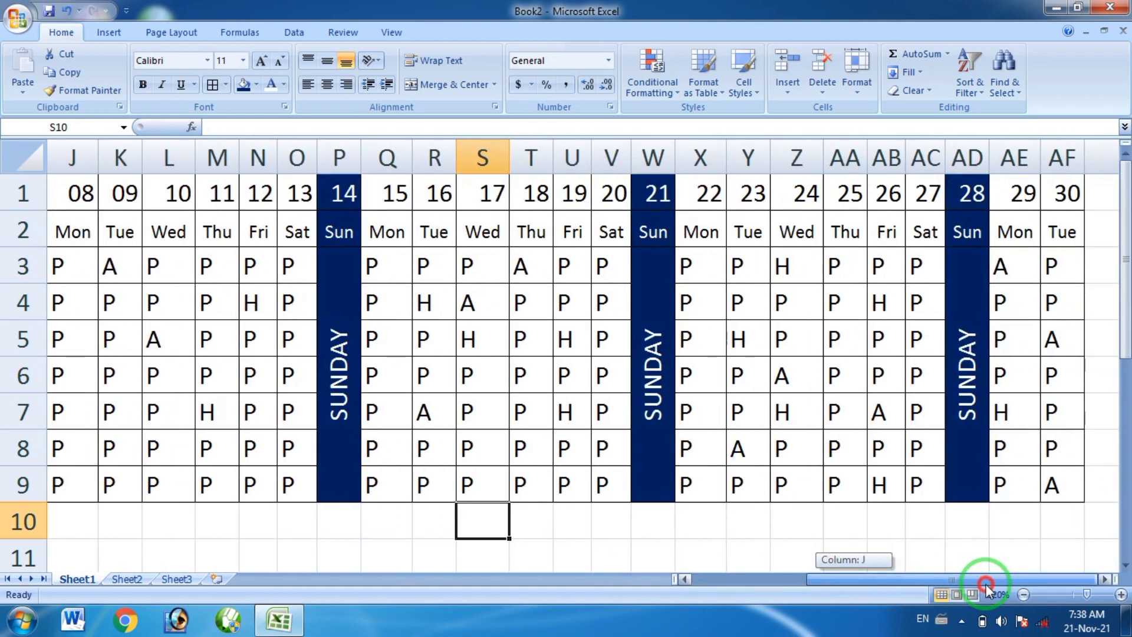
click(1096, 453)
key(Right)
key(Right)
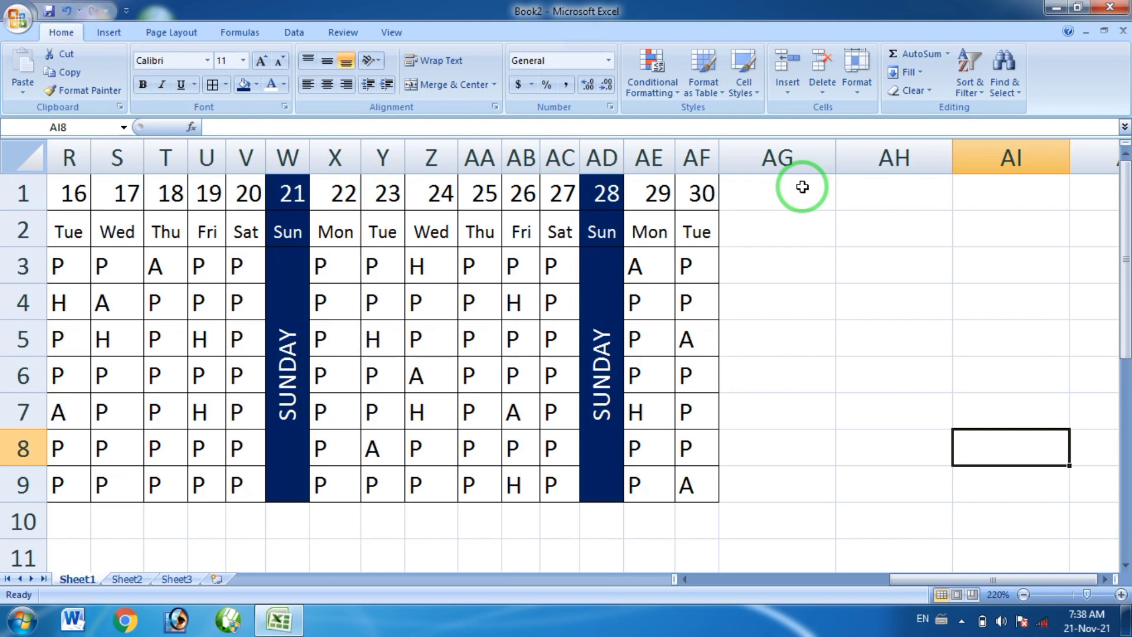
drag(790, 189, 783, 231)
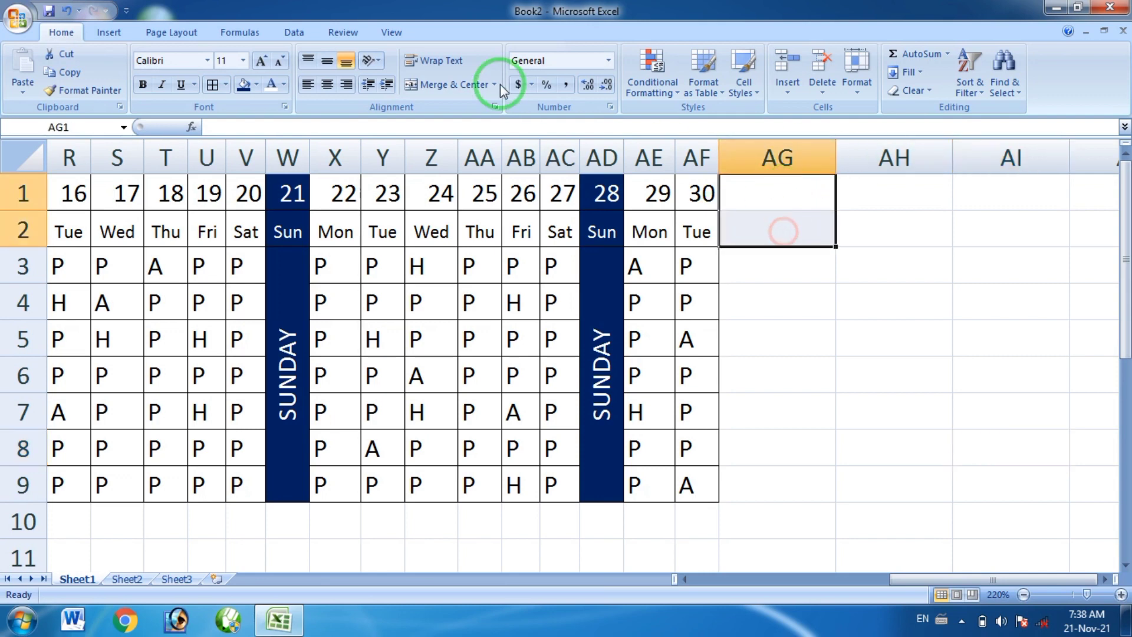
Step: Merge & Center rows 1–2 in columns AG, AH and AI into three header cells
click(482, 85)
drag(881, 193, 877, 223)
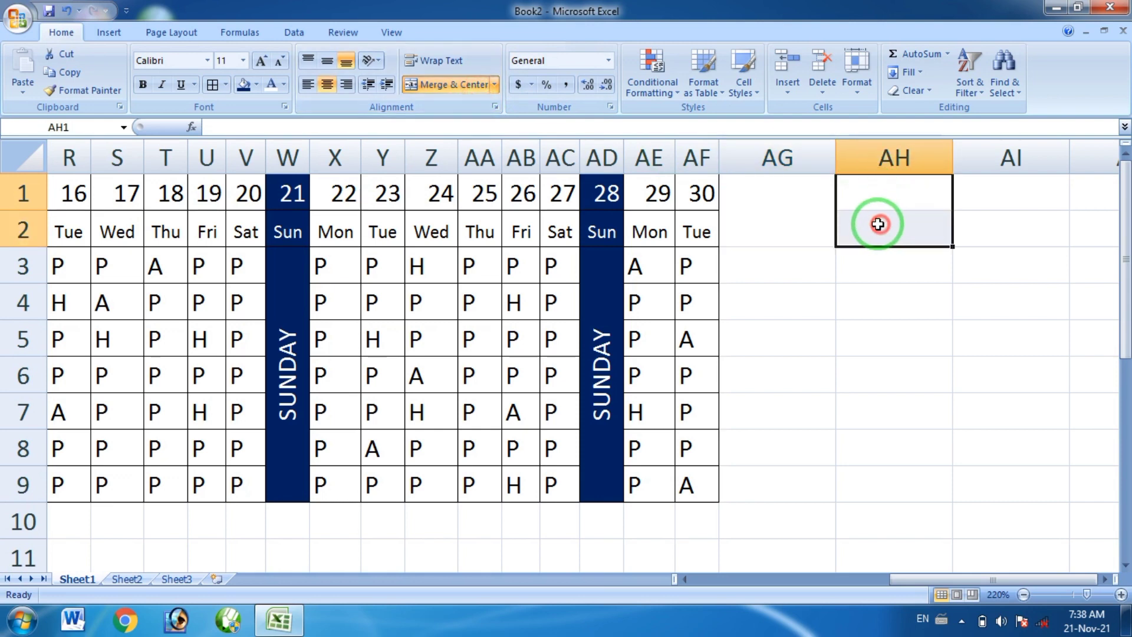
click(437, 86)
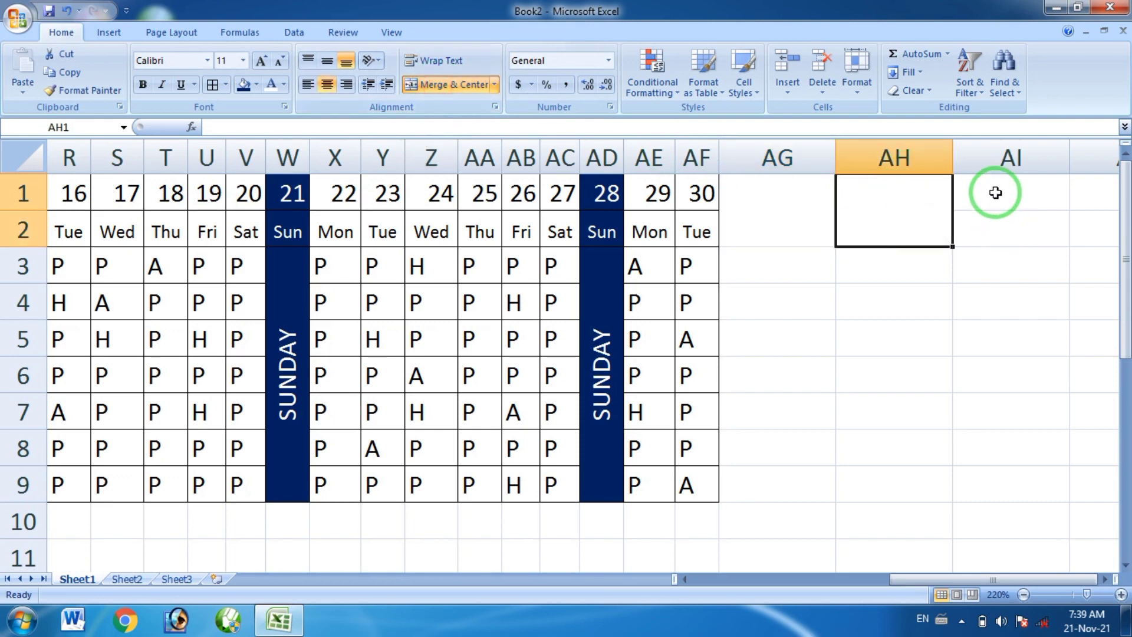
drag(1003, 192, 1003, 227)
click(454, 86)
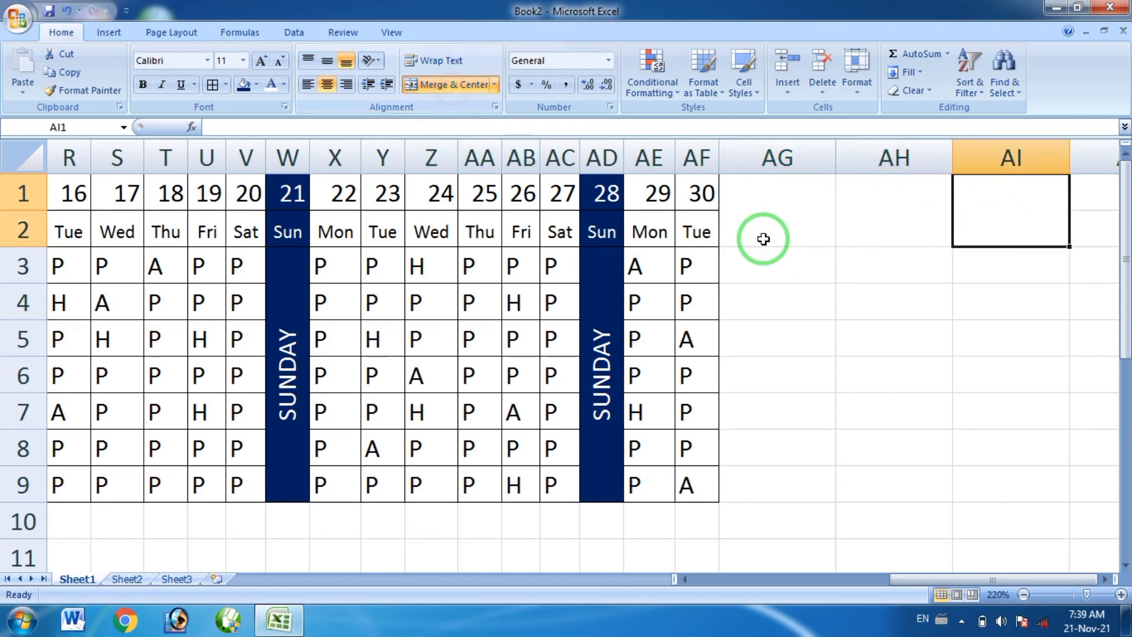
click(763, 236)
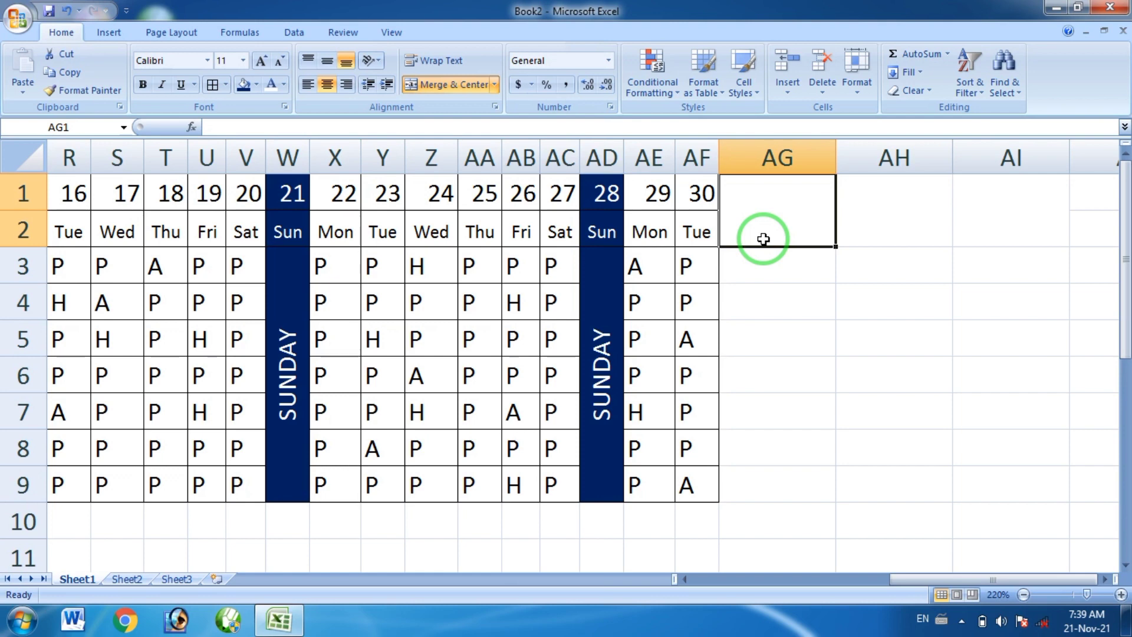
Step: Type the headers PRESENT in AG1, ABSENT in AH1 and HOLIDAY in AI1
text(p)
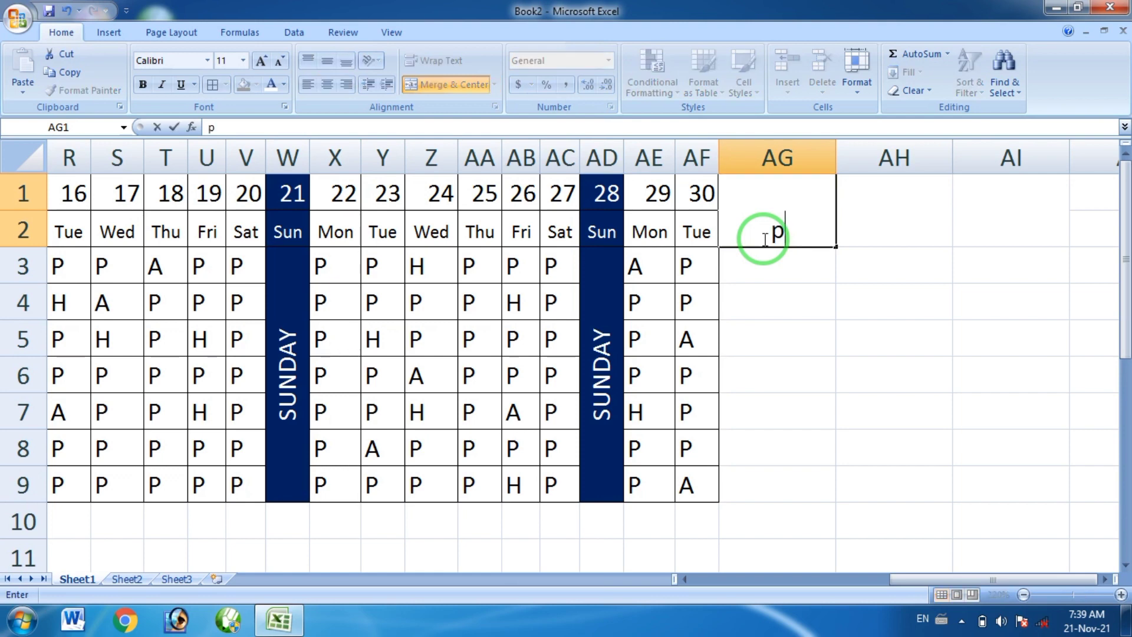
key(BackSpace)
text(P)
text(RE)
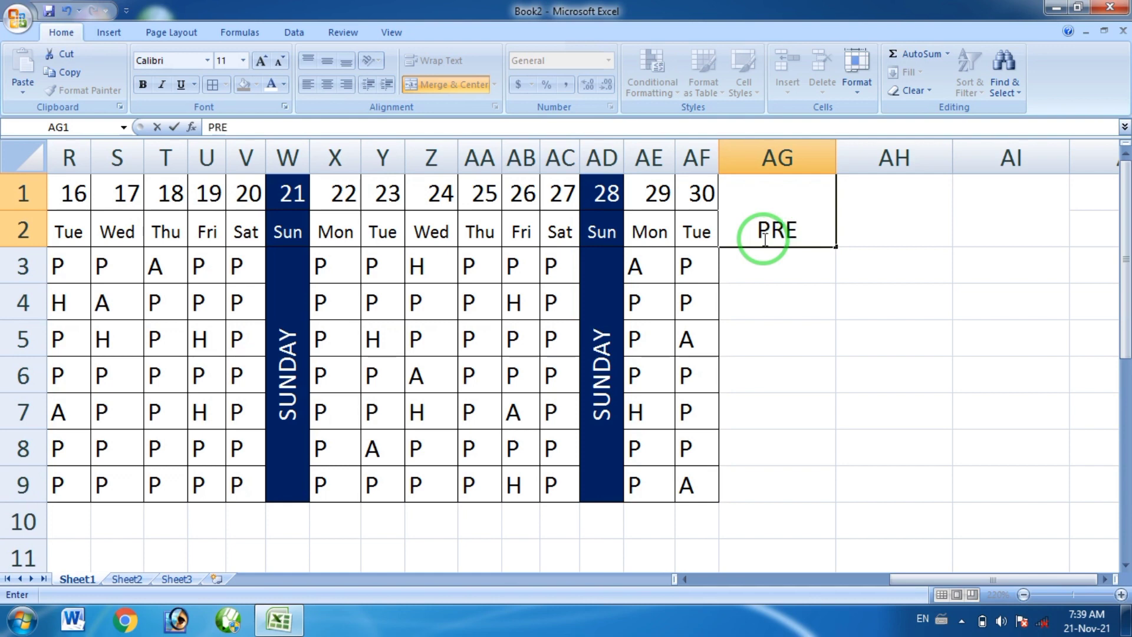
text(SENT)
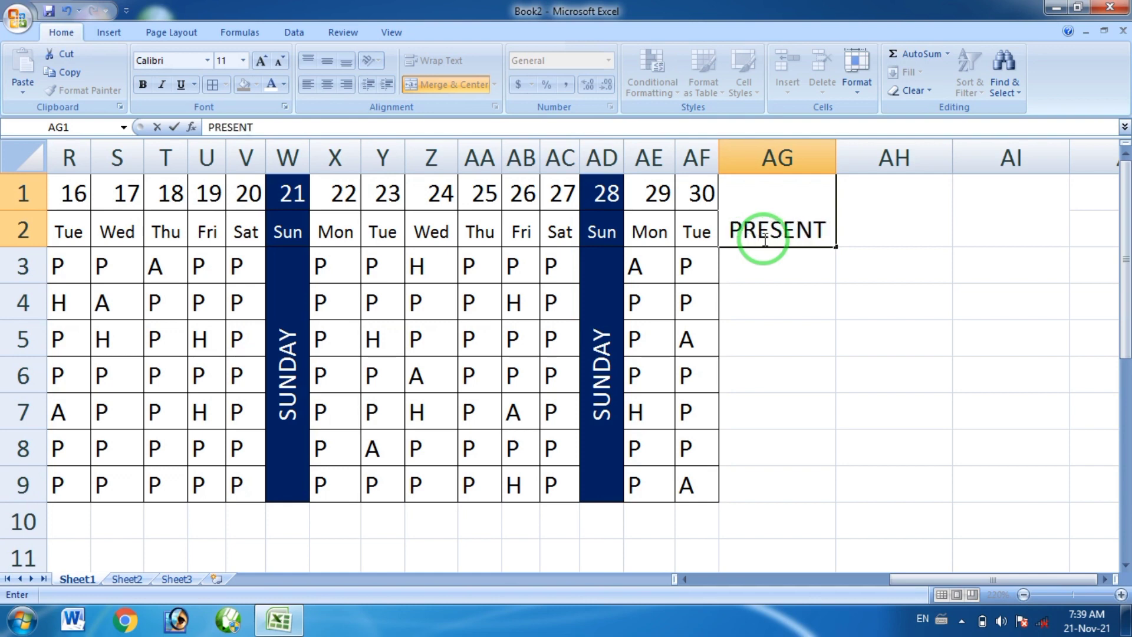
key(Tab)
text(A)
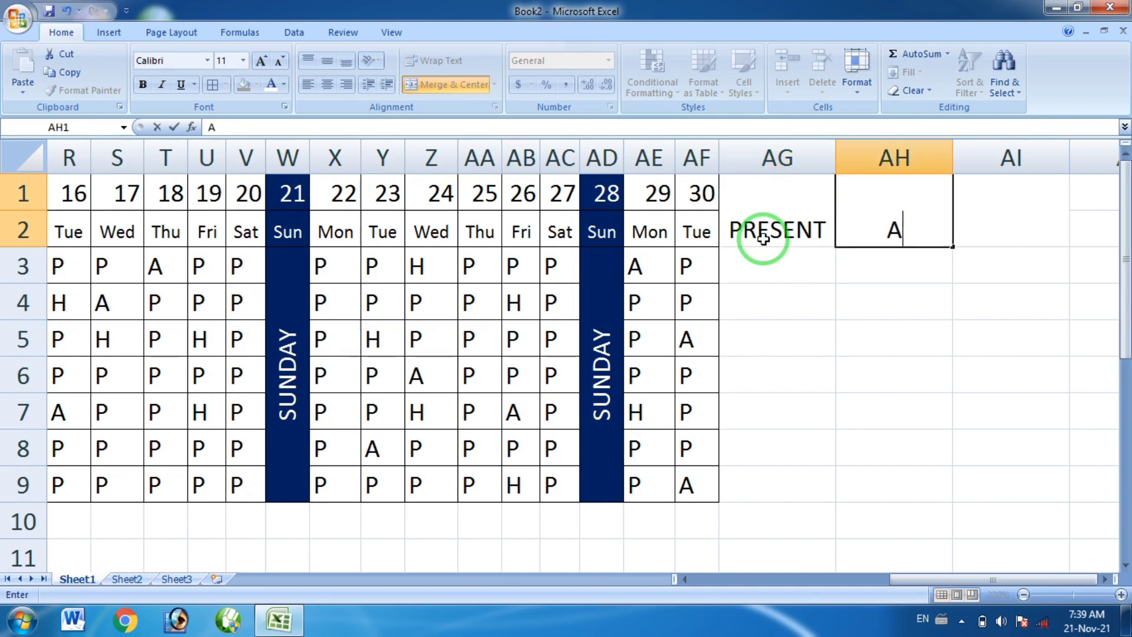
text(BSE)
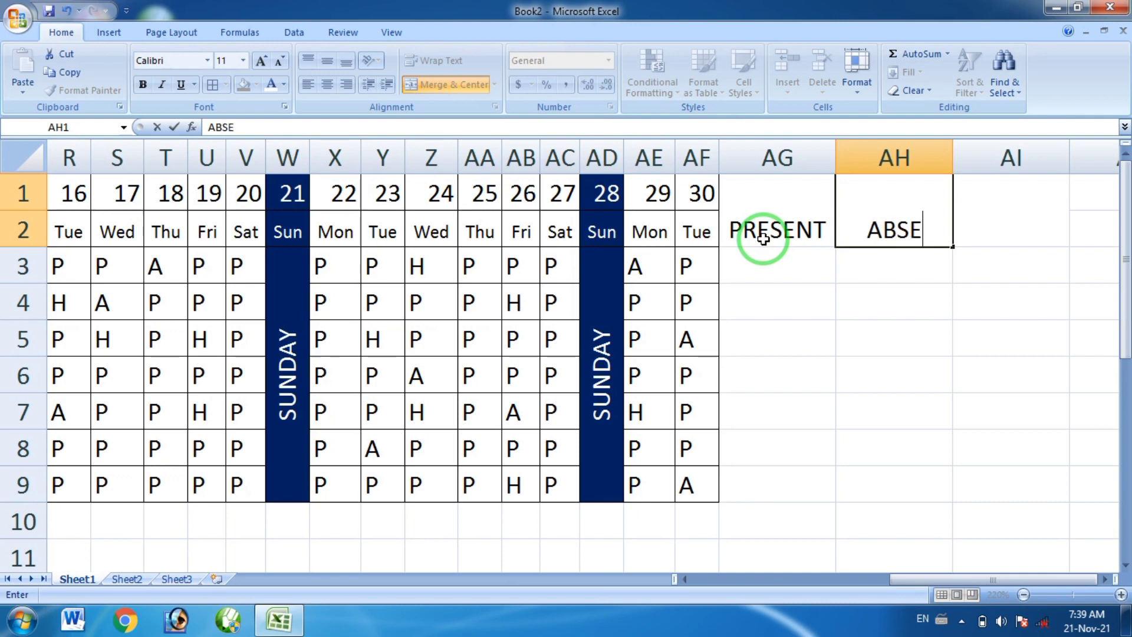
text(N)
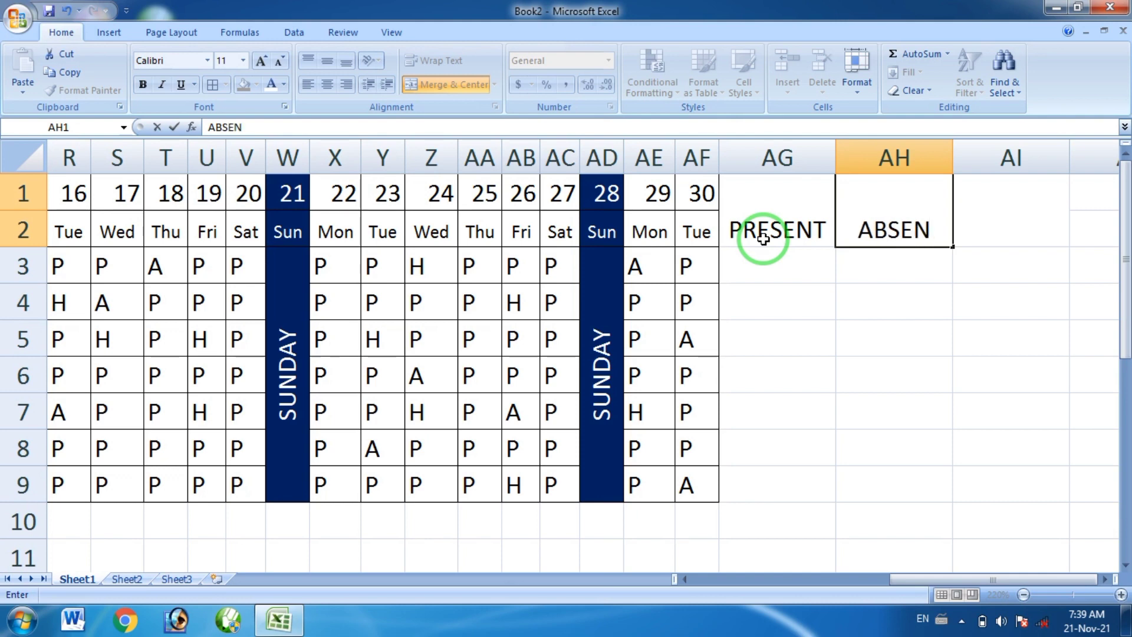
text(T)
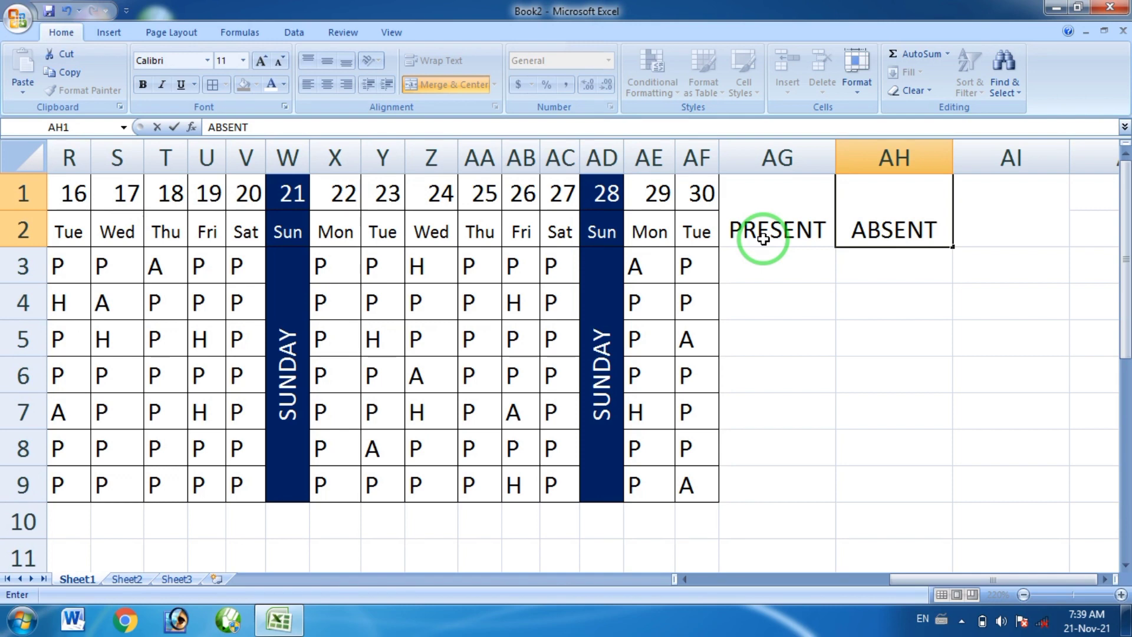
key(Tab)
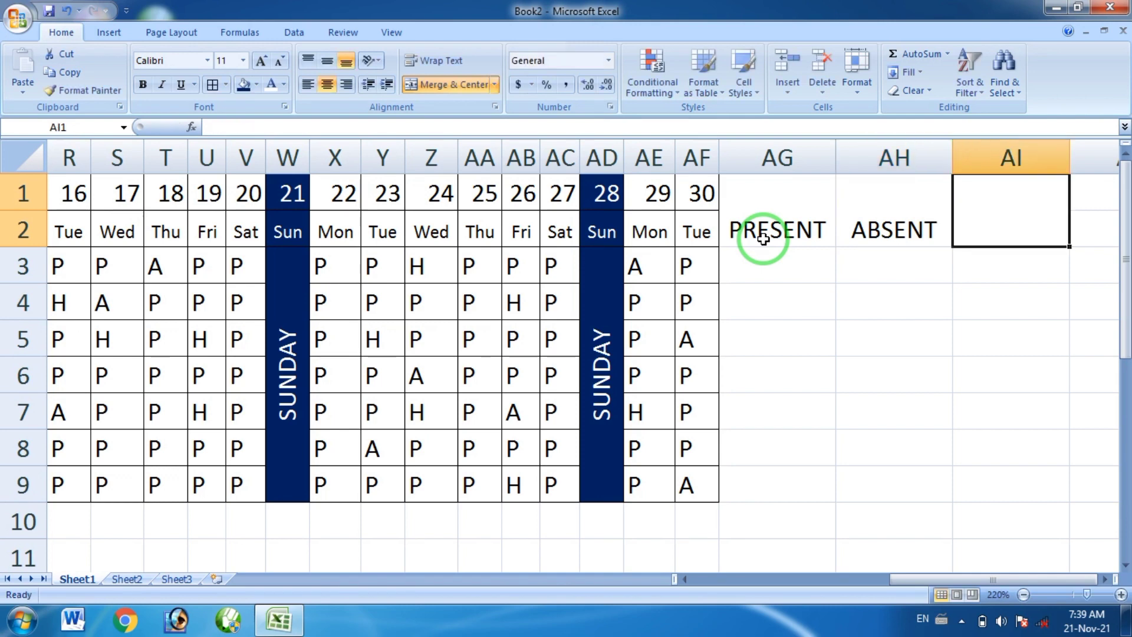
text(HO)
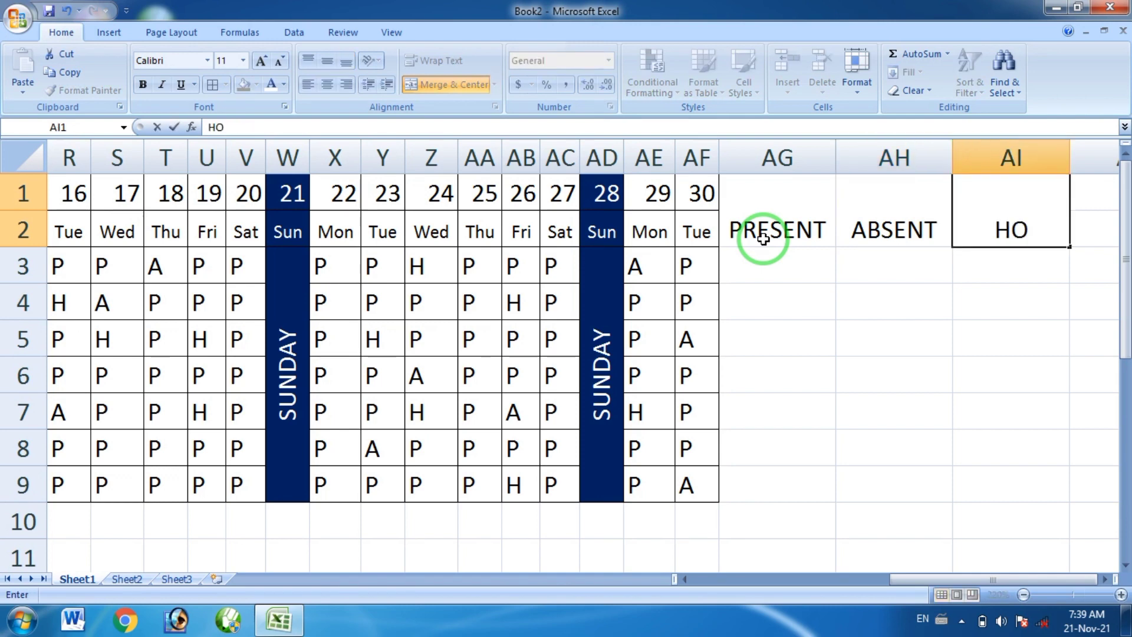
text(LI)
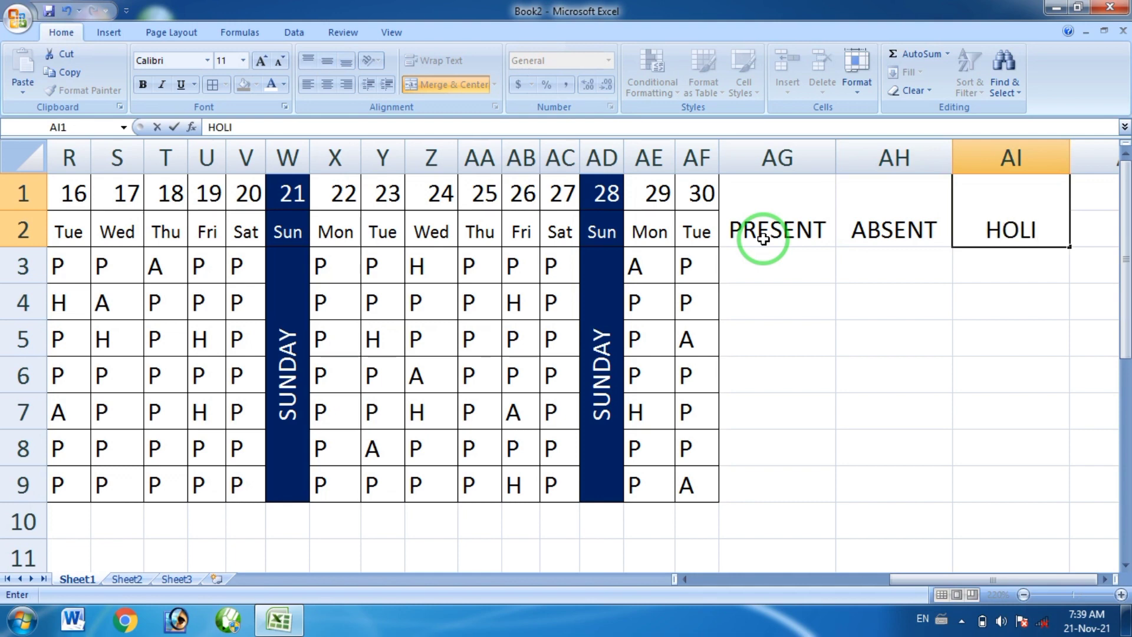
text(DAY)
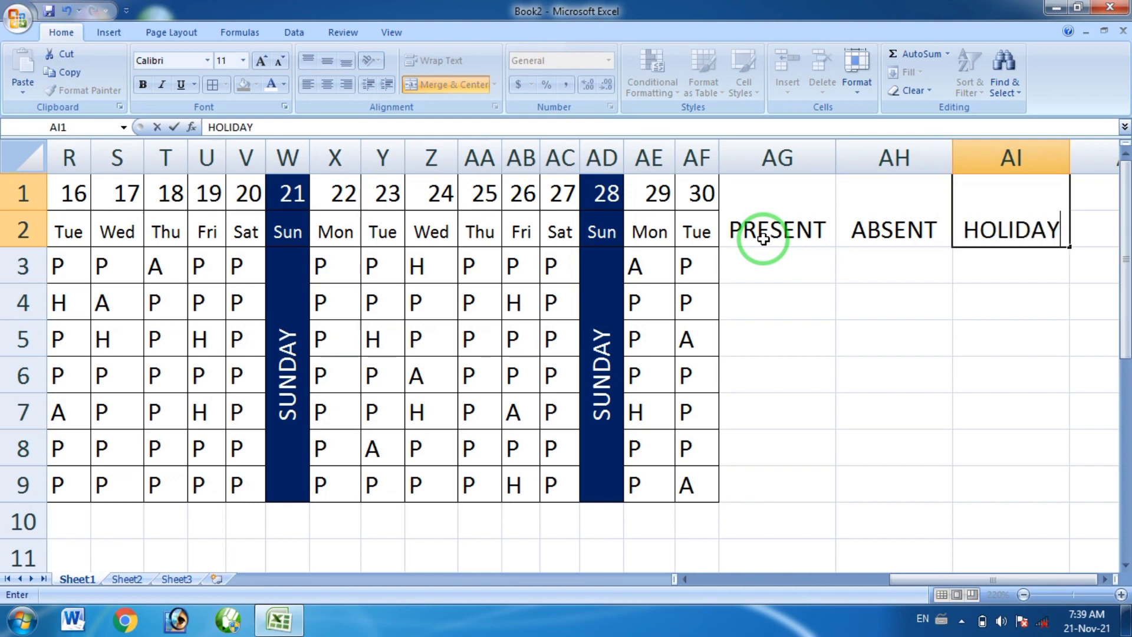
Step: Vertically centre the PRESENT, ABSENT and HOLIDAY headers in AG1:AI2
drag(776, 195, 996, 230)
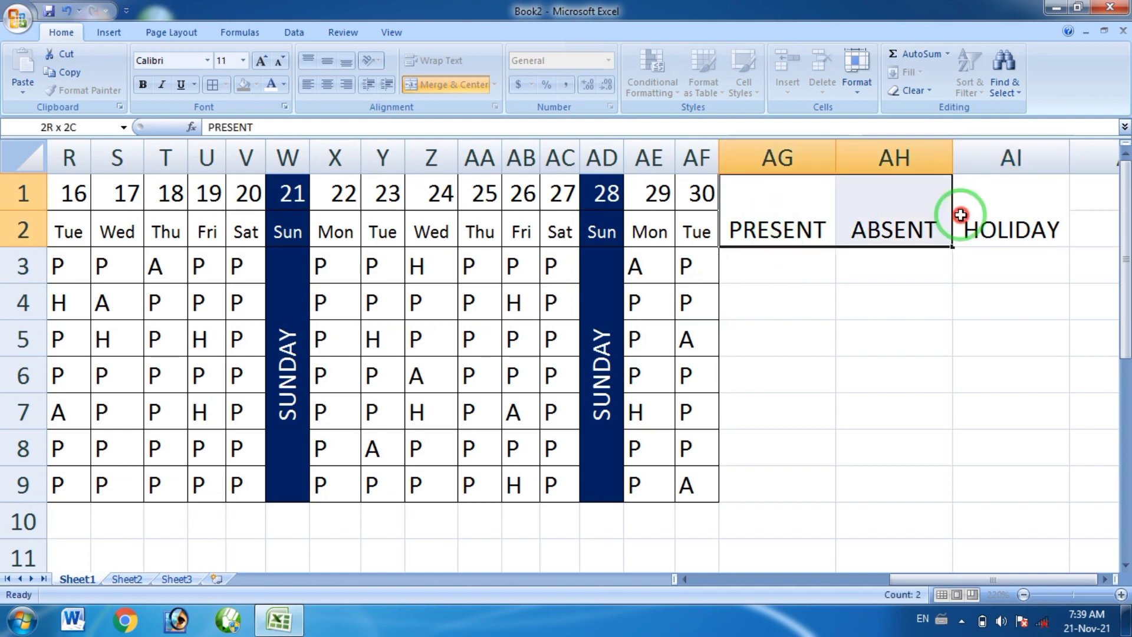
click(327, 60)
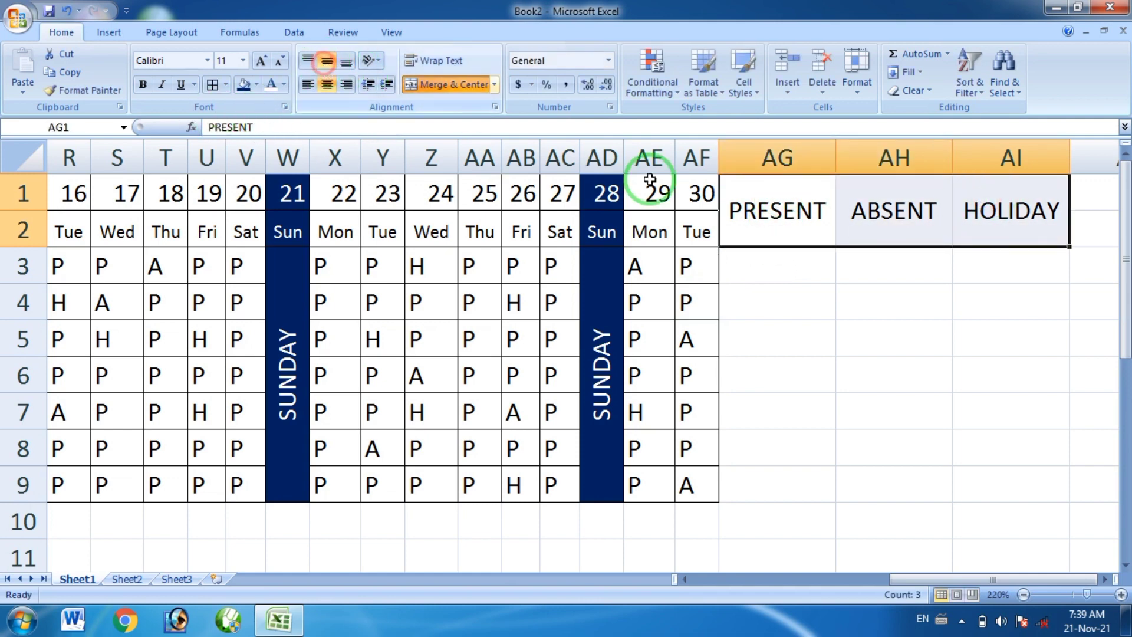
click(878, 301)
Step: Apply All Borders to AG1:AI9, then start a save and cancel the Save As dialog
drag(807, 214, 974, 470)
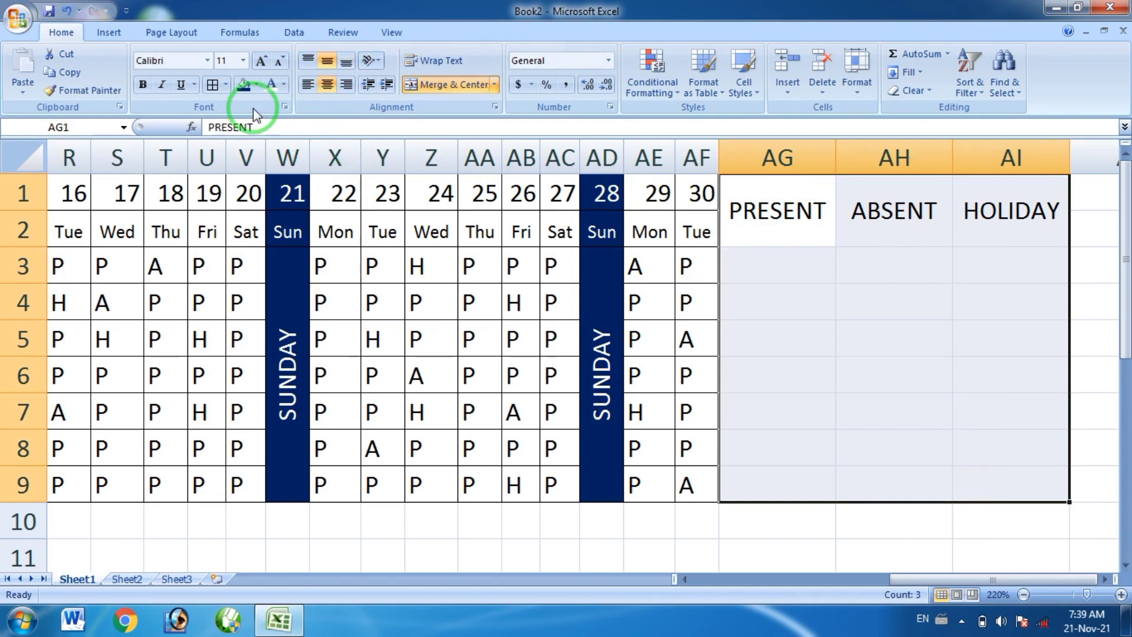
click(213, 84)
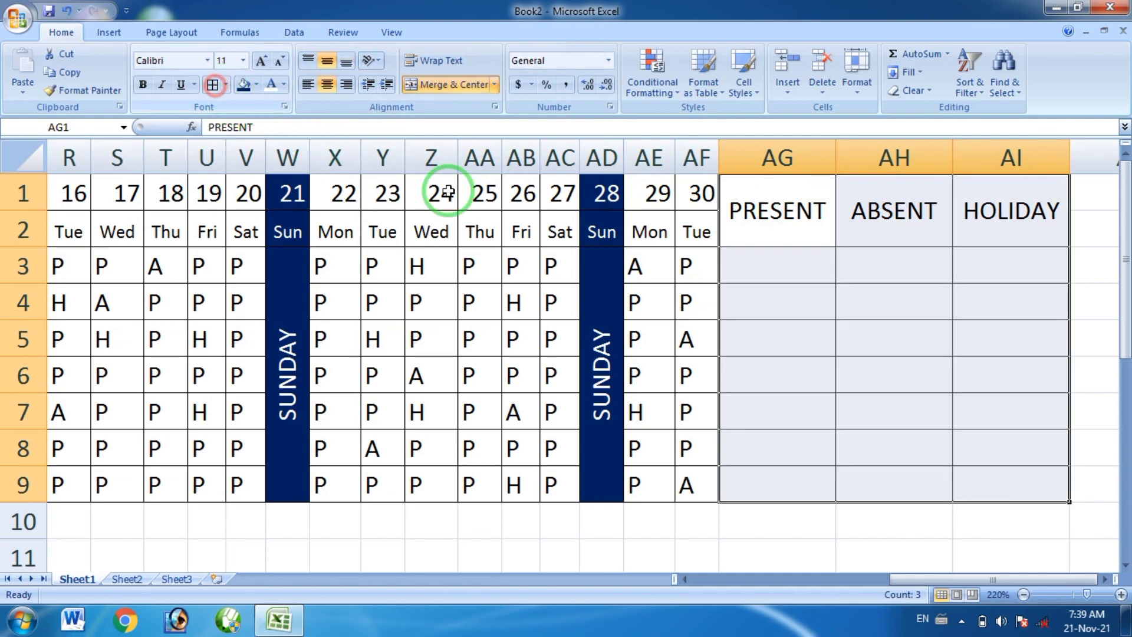
click(808, 269)
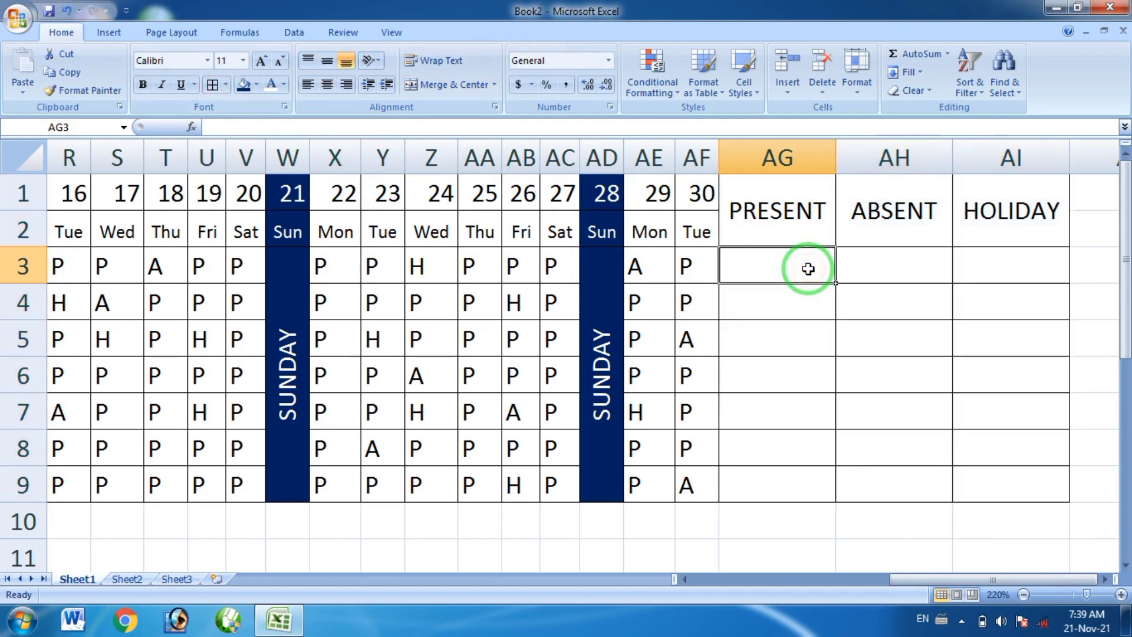
key(ctrl+s)
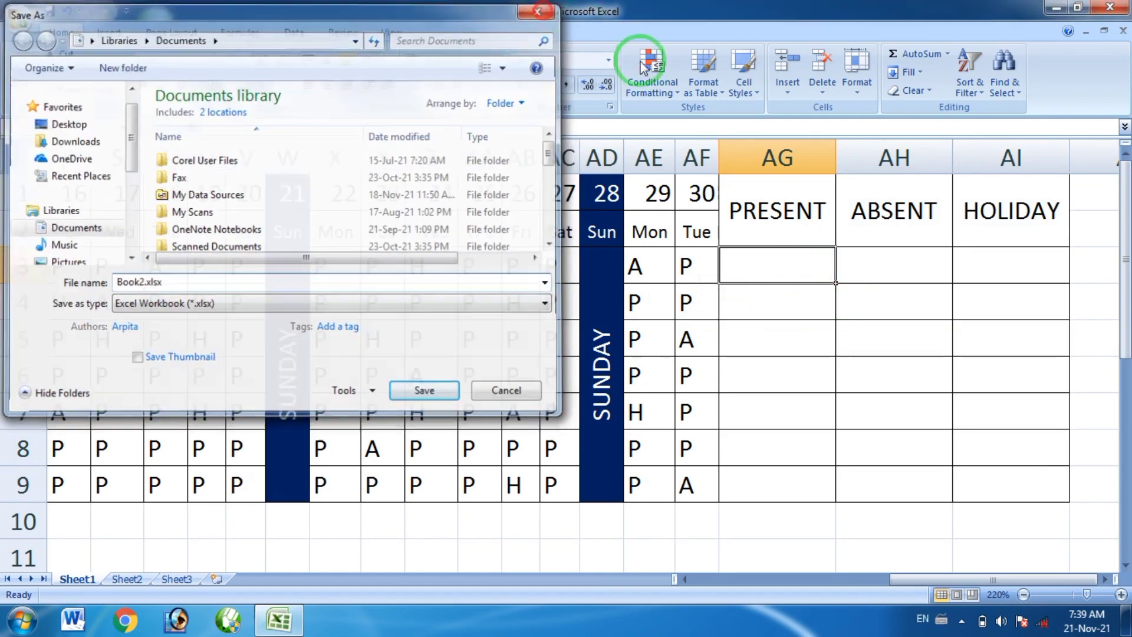
key(Escape)
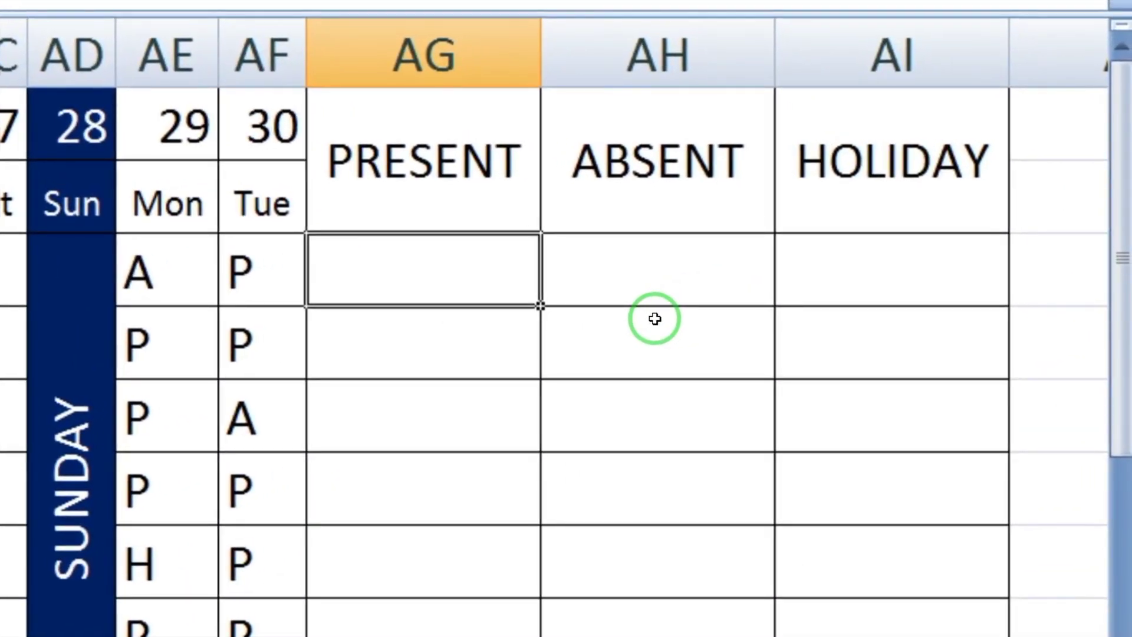
Step: In AG3, fix the mistyped function name and insert =COUNTIF( from the autocomplete list
text(=)
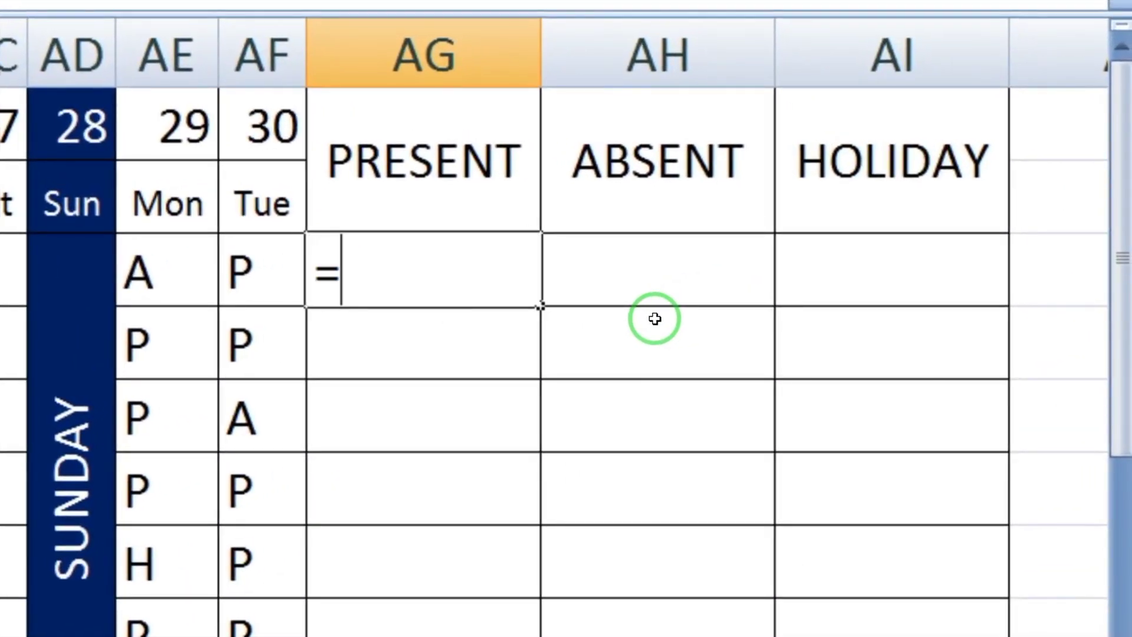
text(SU)
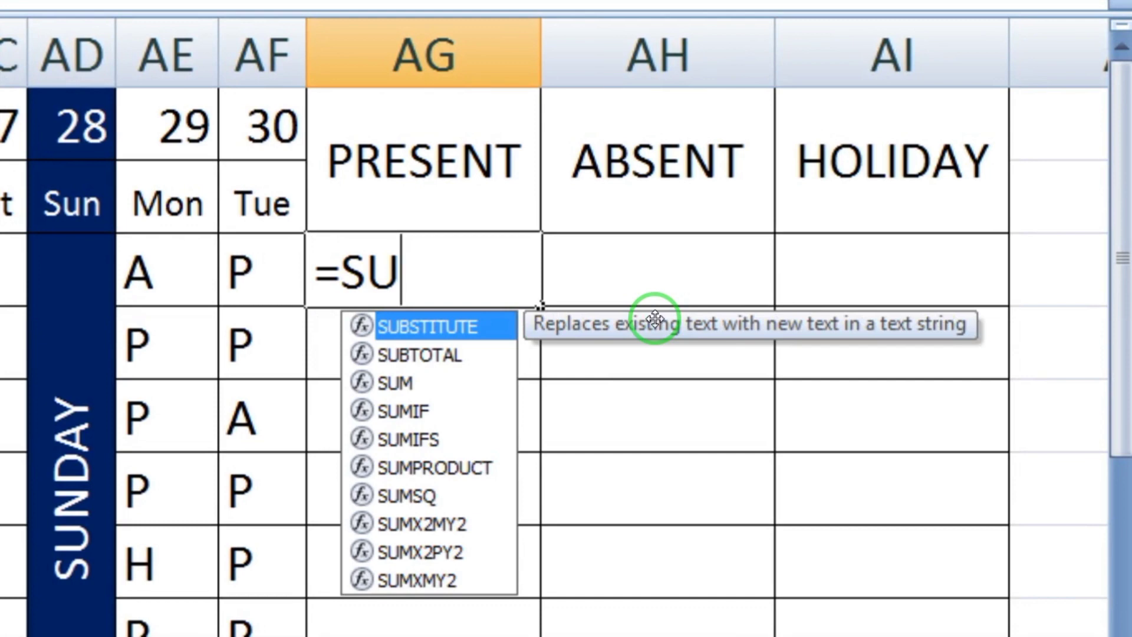
key(BackSpace)
text(OU)
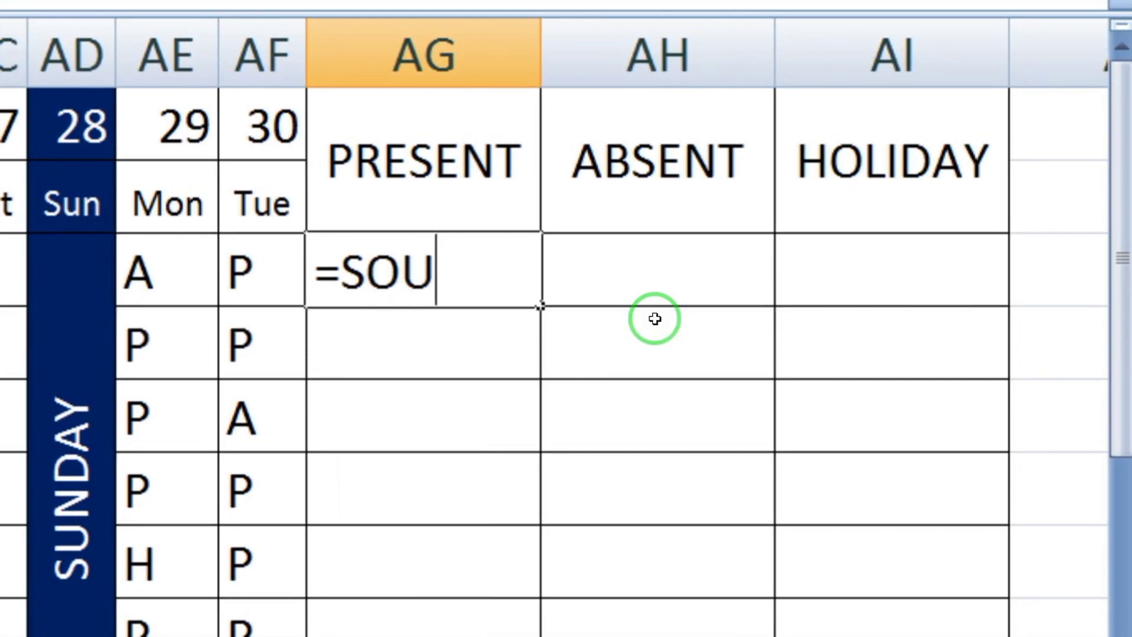
text(NT)
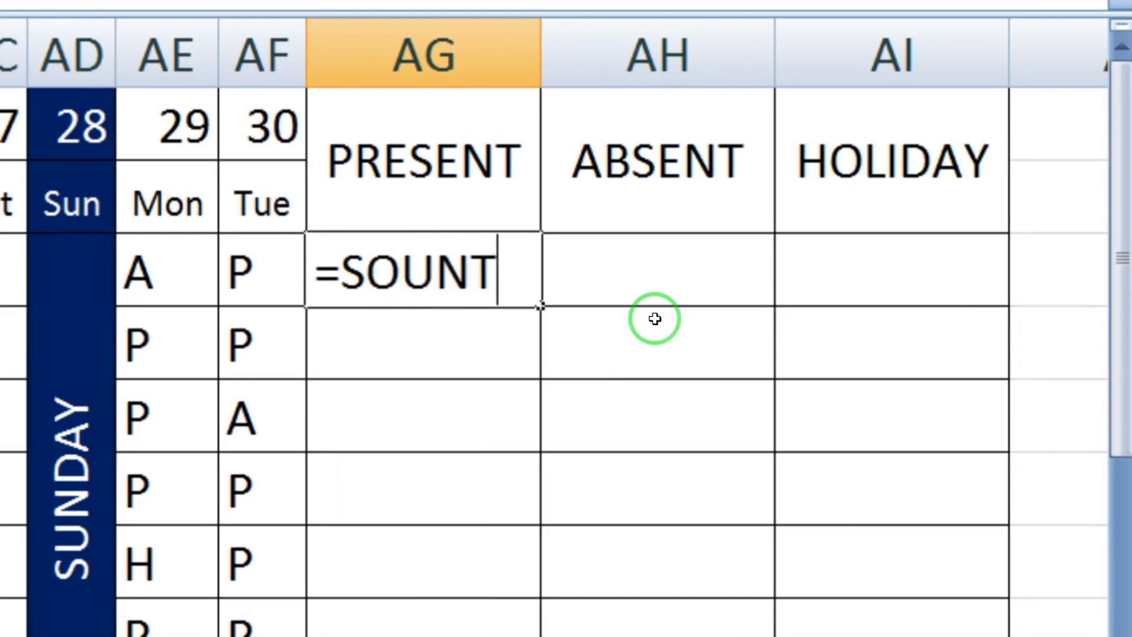
key(BackSpace)
key(BackSpace)
key(BackSpace)
key(BackSpace)
key(BackSpace)
text(C)
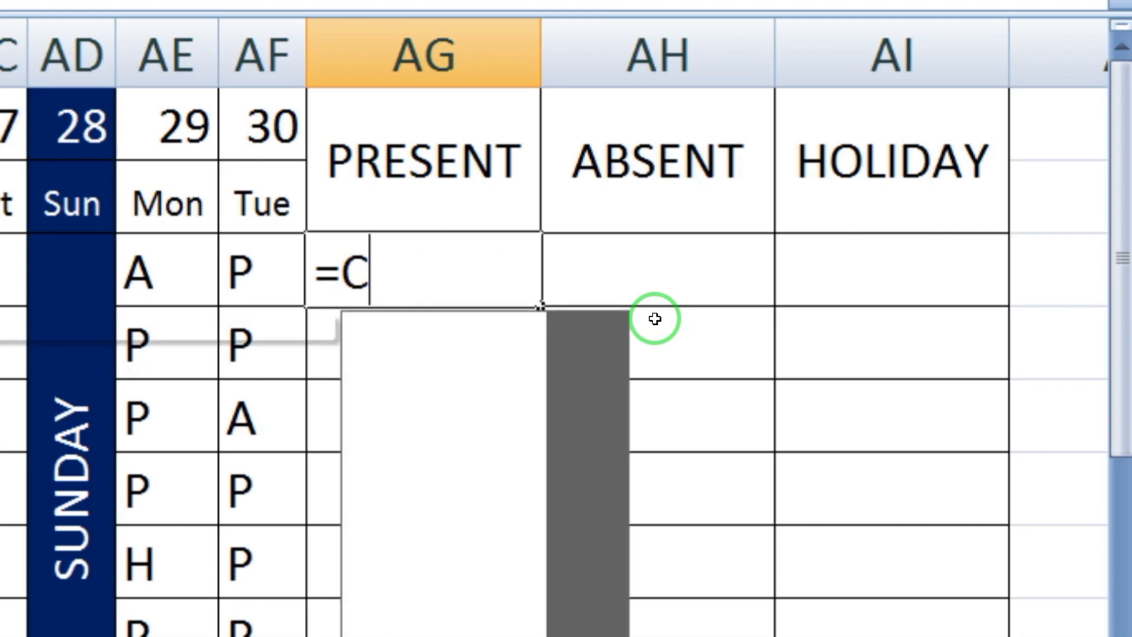
text(OUN)
key(Down)
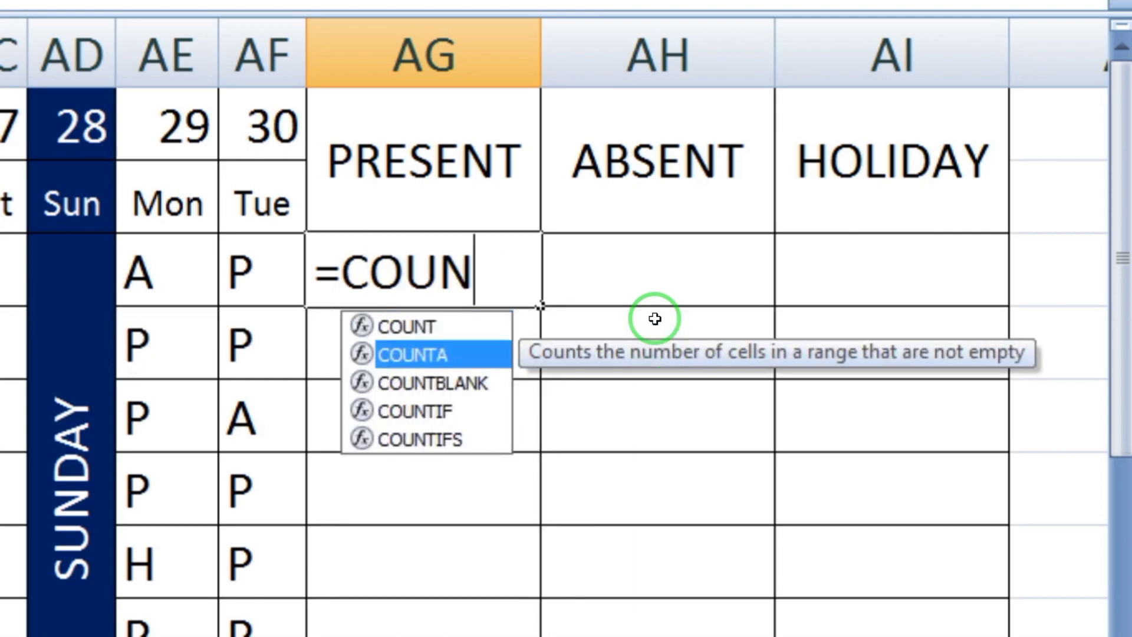
key(Down)
key(Down)
key(Tab)
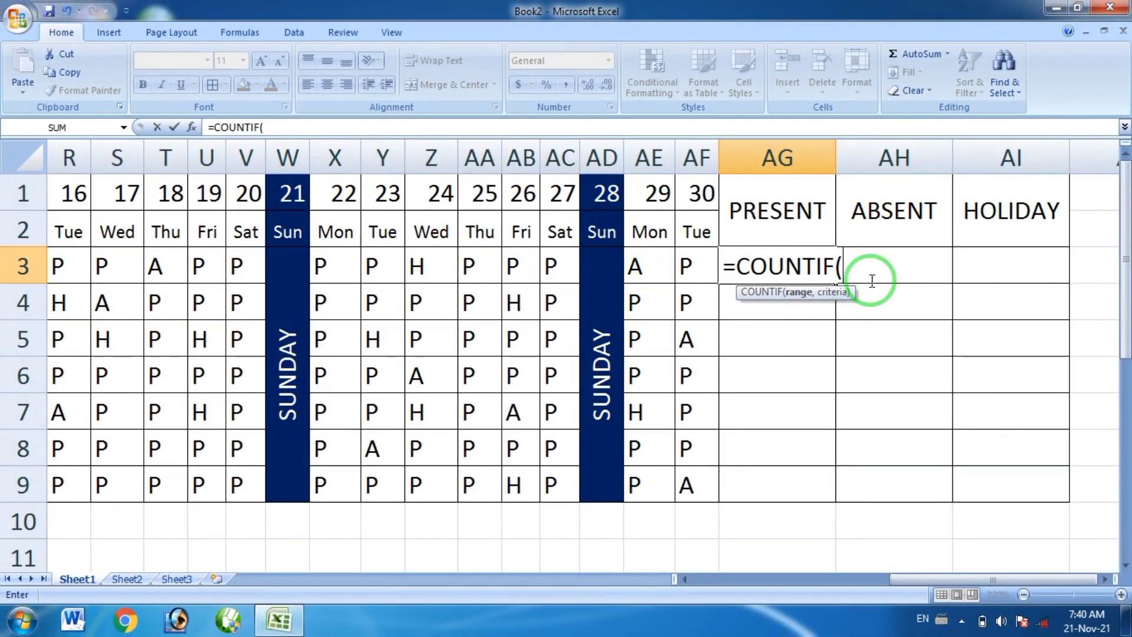
Step: Complete AG3 as =COUNTIF(C3:AF3,"P") so it shows 21 present days
click(690, 265)
drag(690, 265, 604, 270)
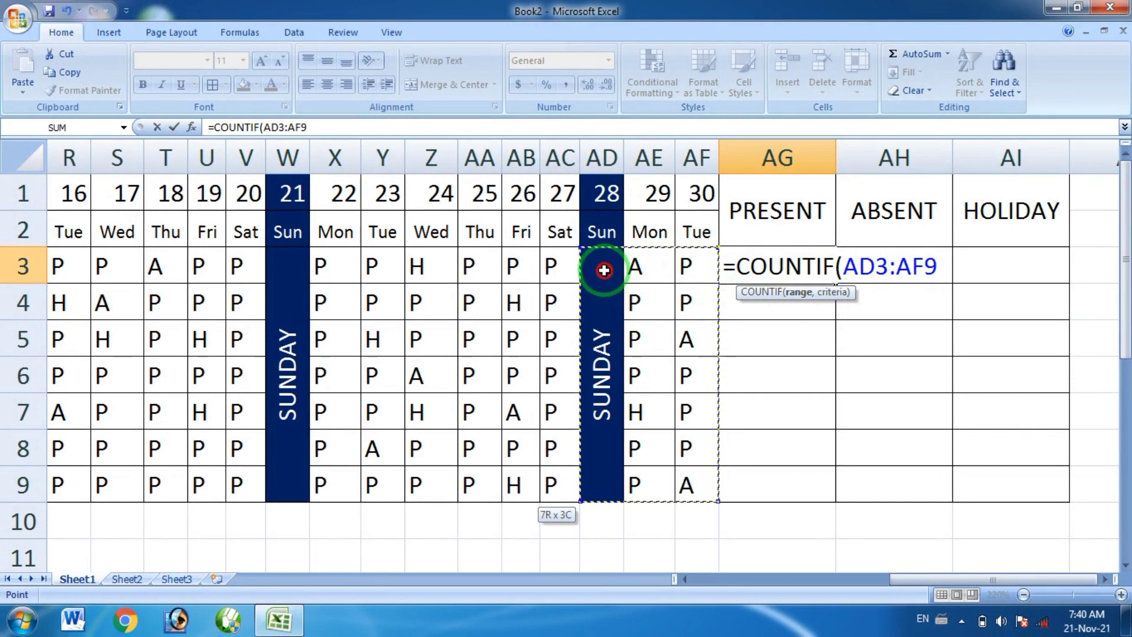
mouse_move(604, 270)
mouse_down()
mouse_move(457, 298)
mouse_move(89, 308)
mouse_move(3, 323)
mouse_move(338, 303)
mouse_up()
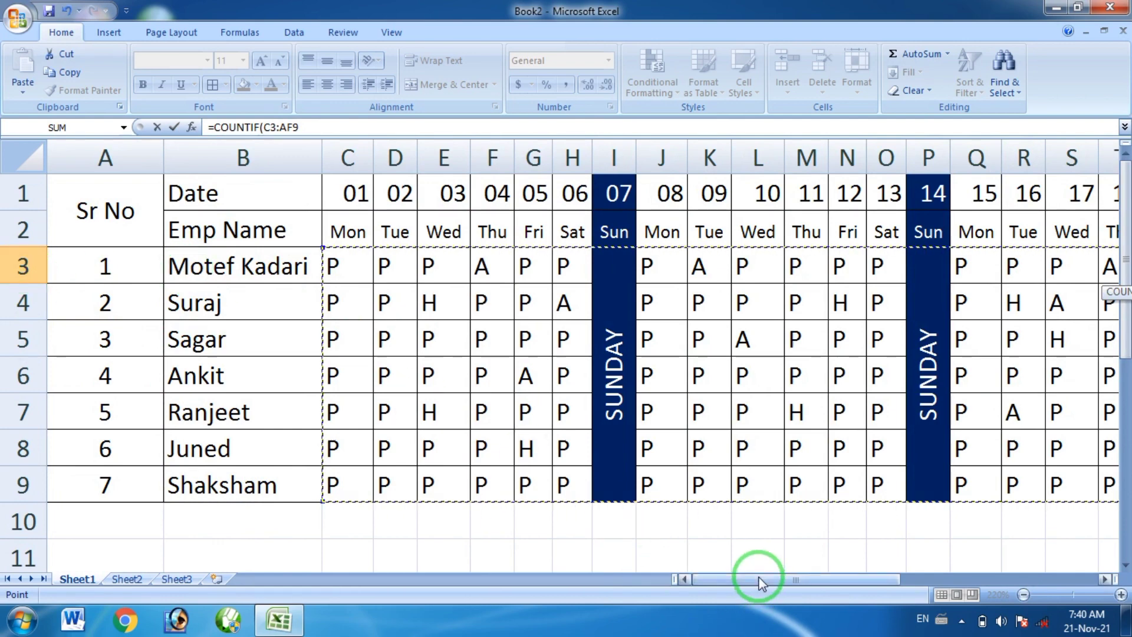
drag(758, 581, 960, 578)
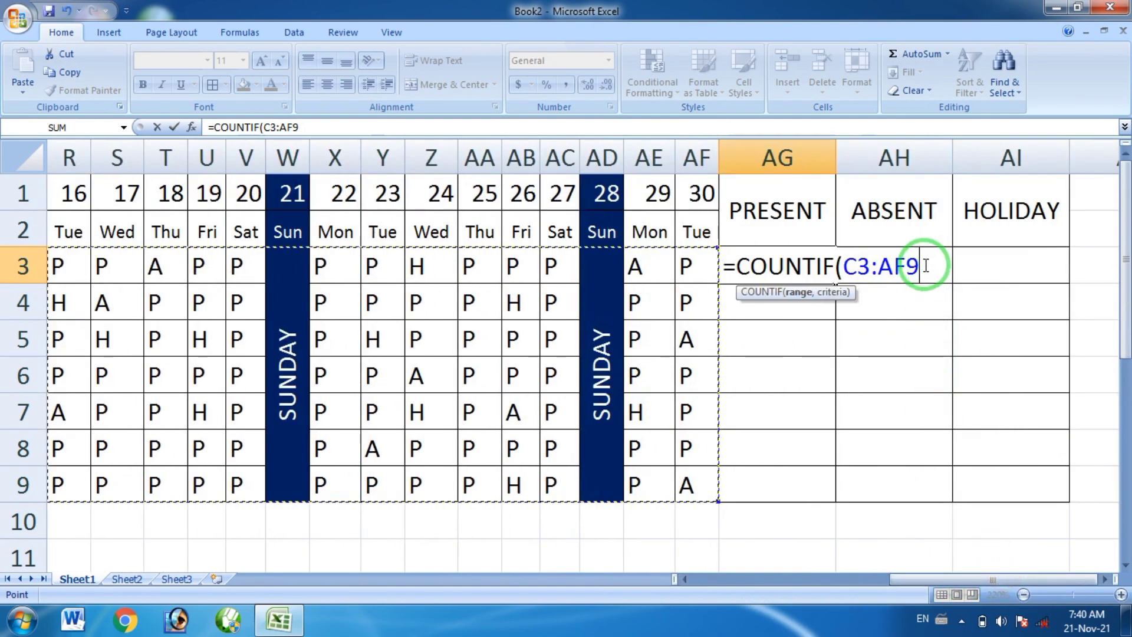
key(BackSpace)
text(3)
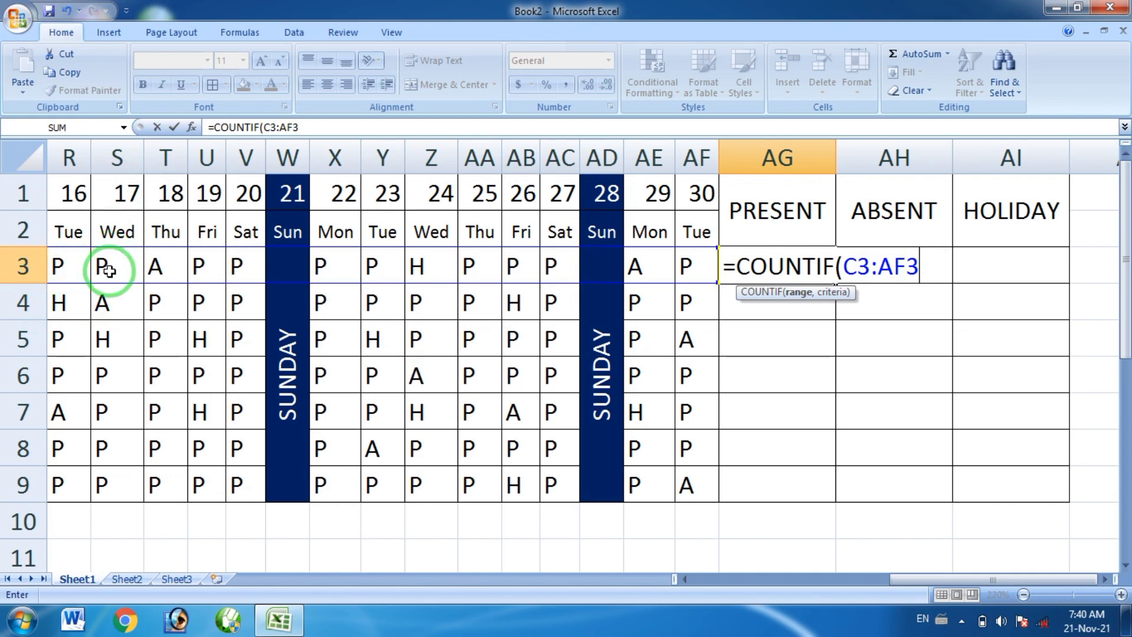
drag(113, 285, 115, 286)
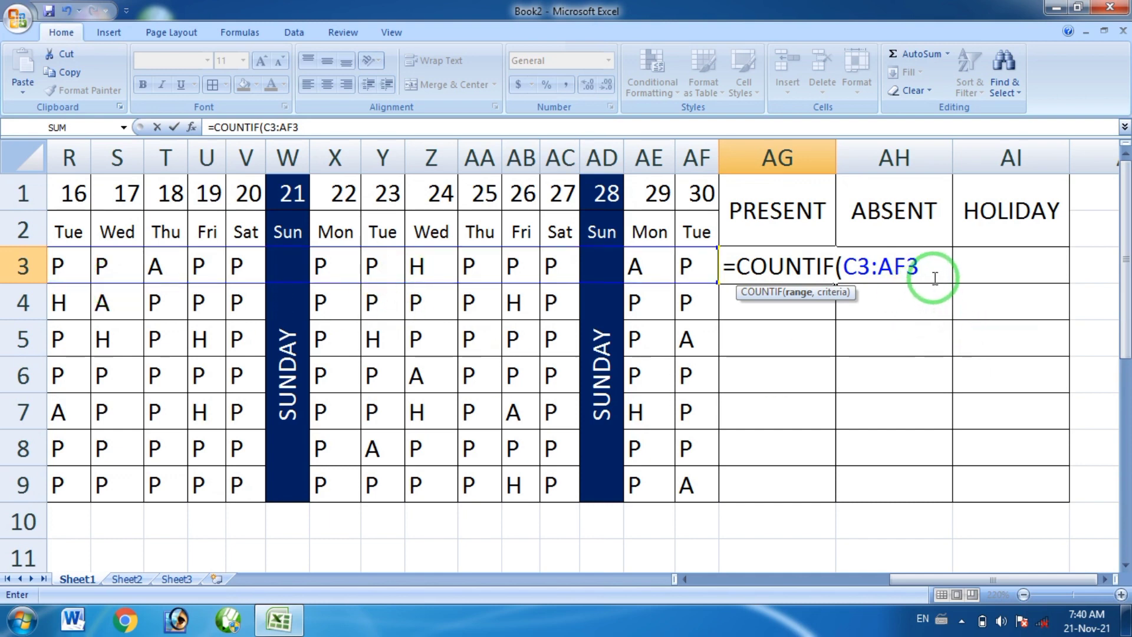
text(,"P)
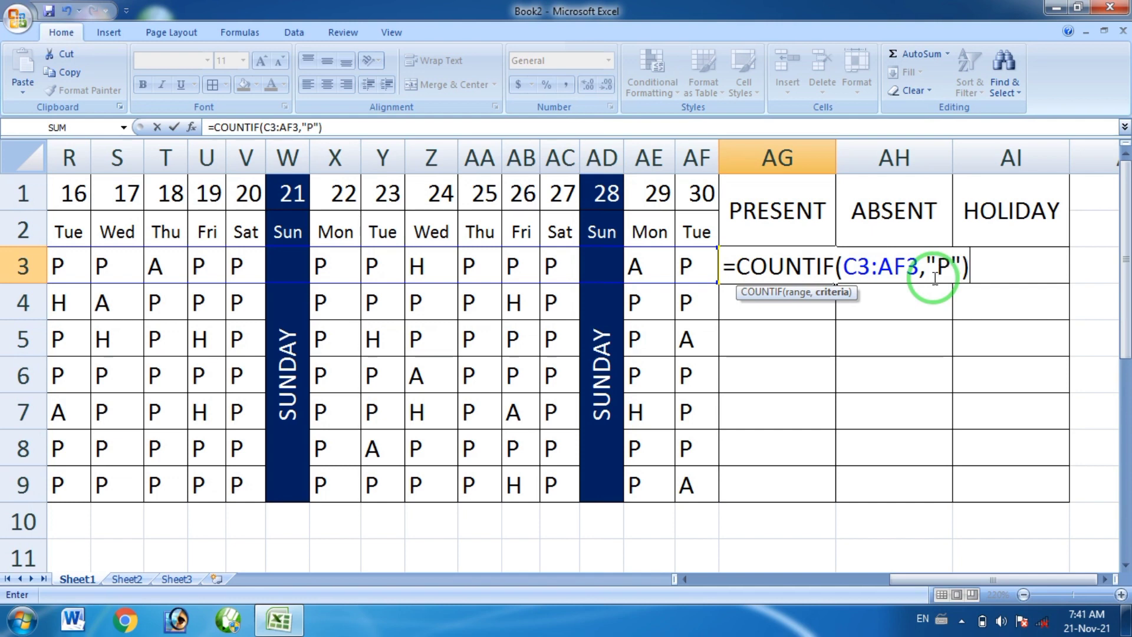
key(Return)
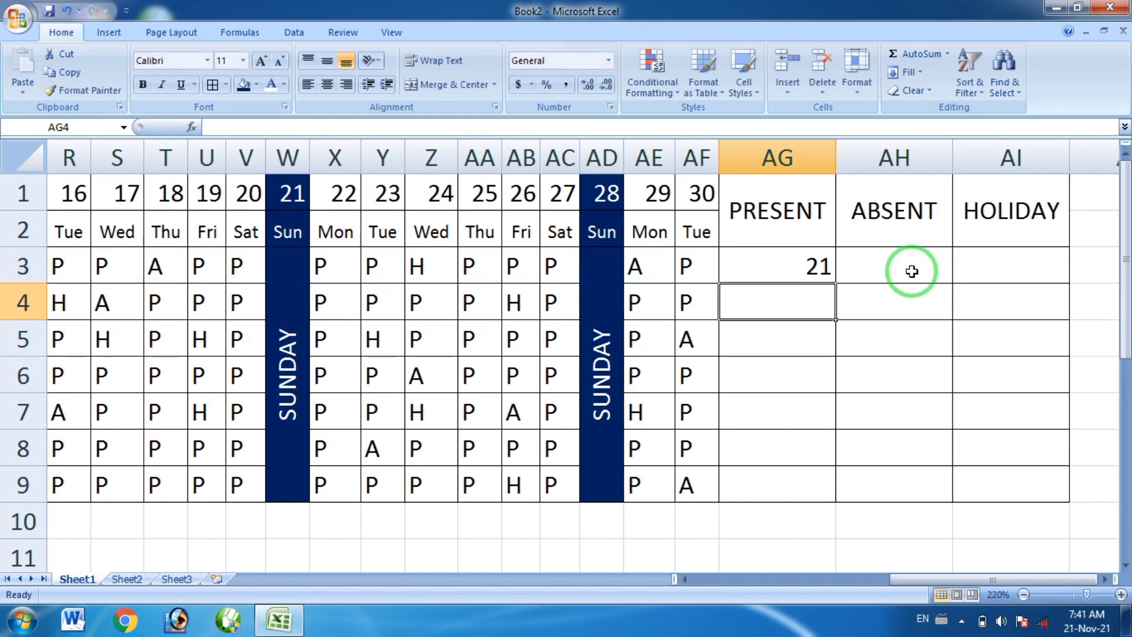
Step: Centre the values in the count block AG3:AI9
click(803, 271)
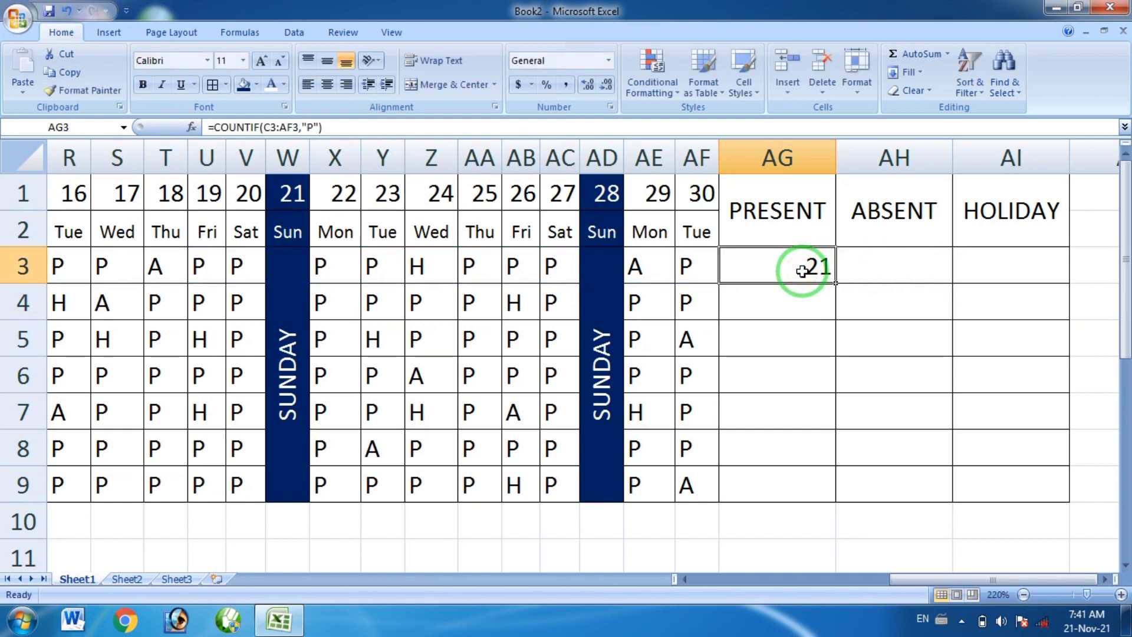
drag(802, 271, 1018, 281)
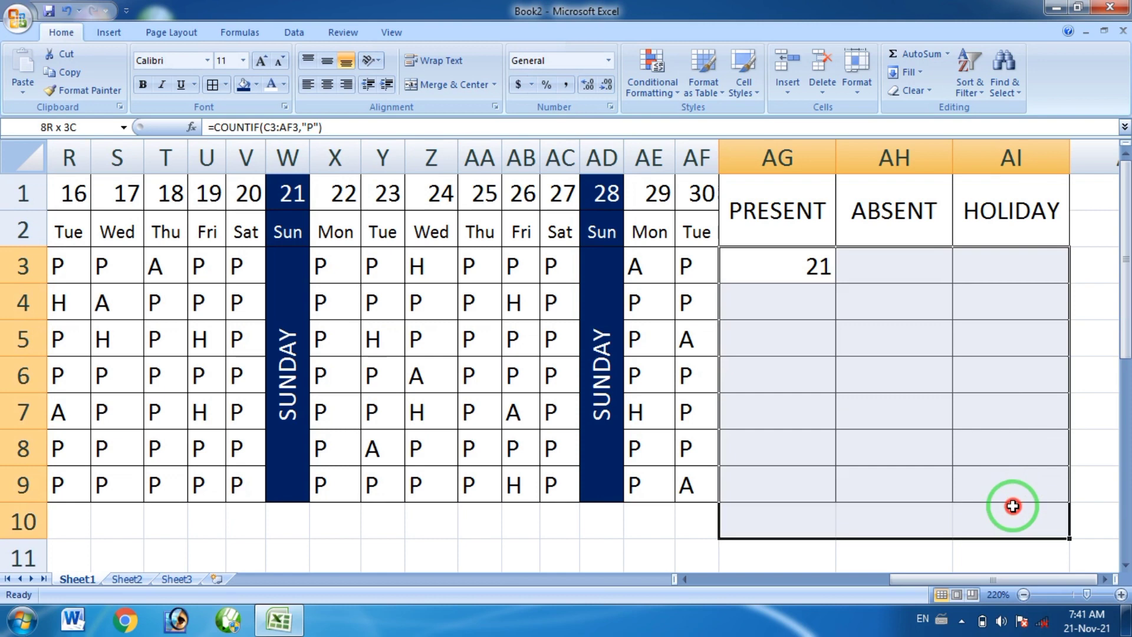
drag(1013, 502, 1008, 493)
click(327, 84)
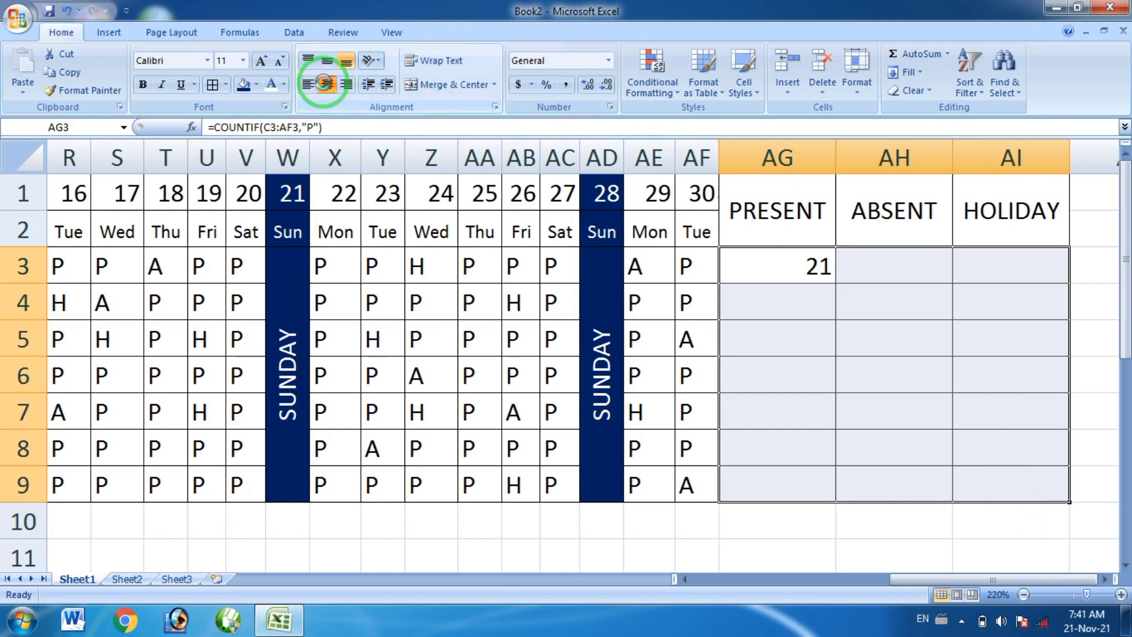
Step: Fill the present-count formula down AG3:AG9, giving 21, 20, 21, 24, 19, 24, 24
click(801, 263)
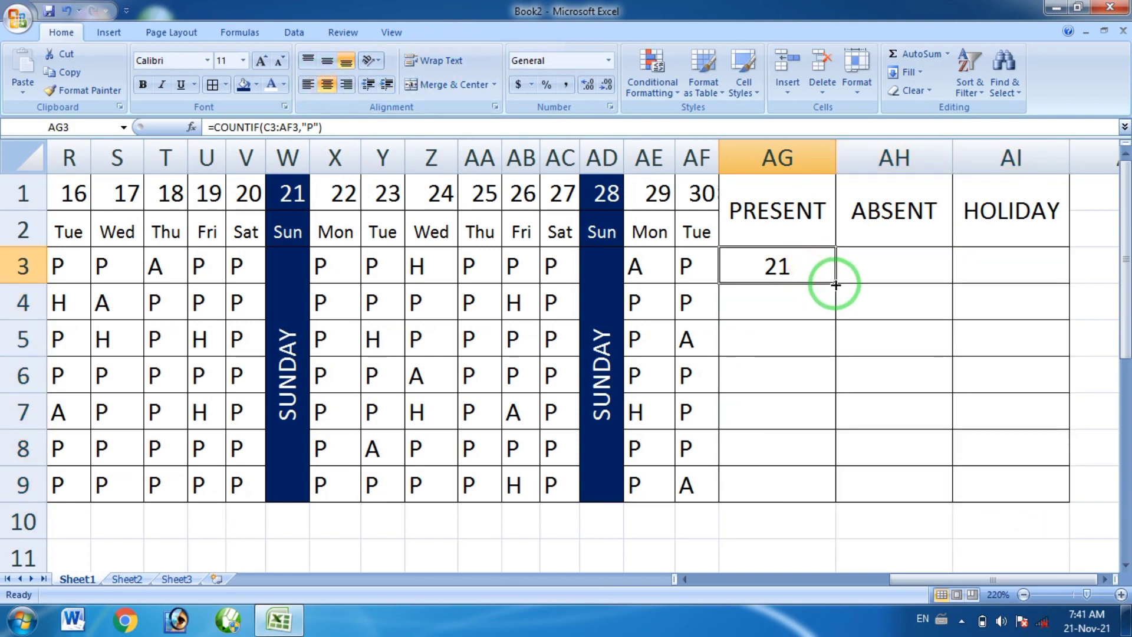
drag(835, 283, 835, 485)
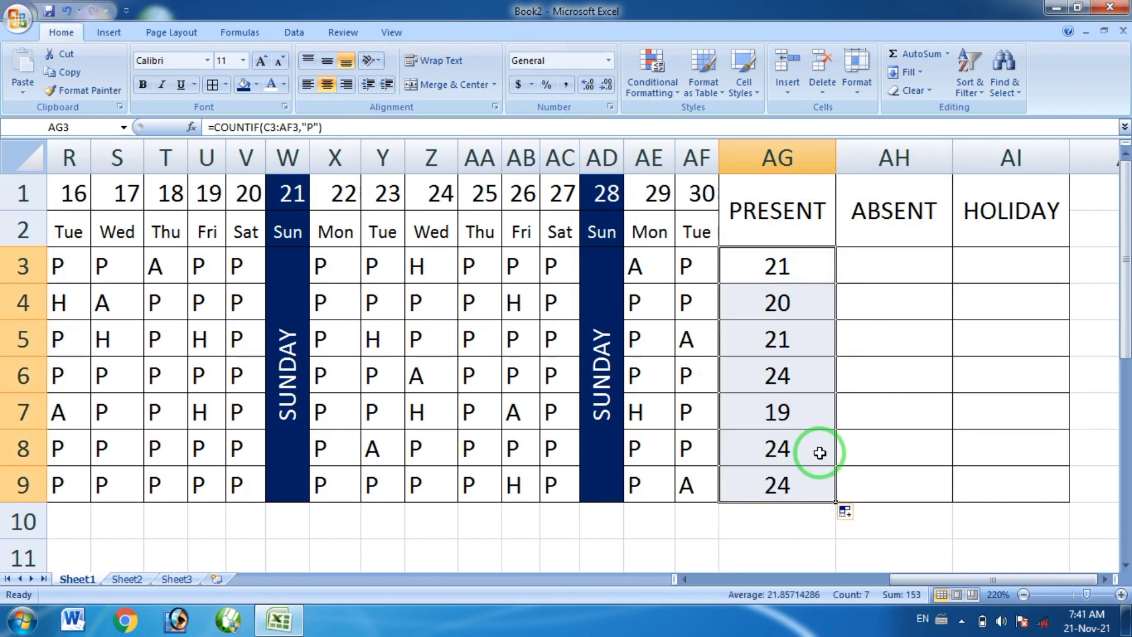
click(908, 267)
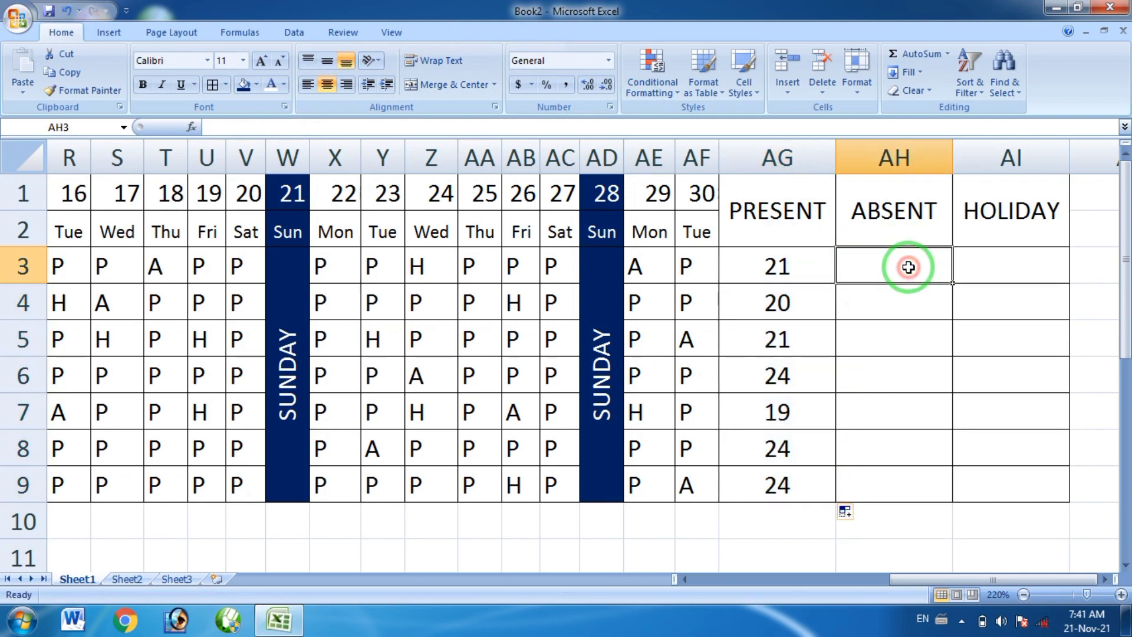
click(779, 268)
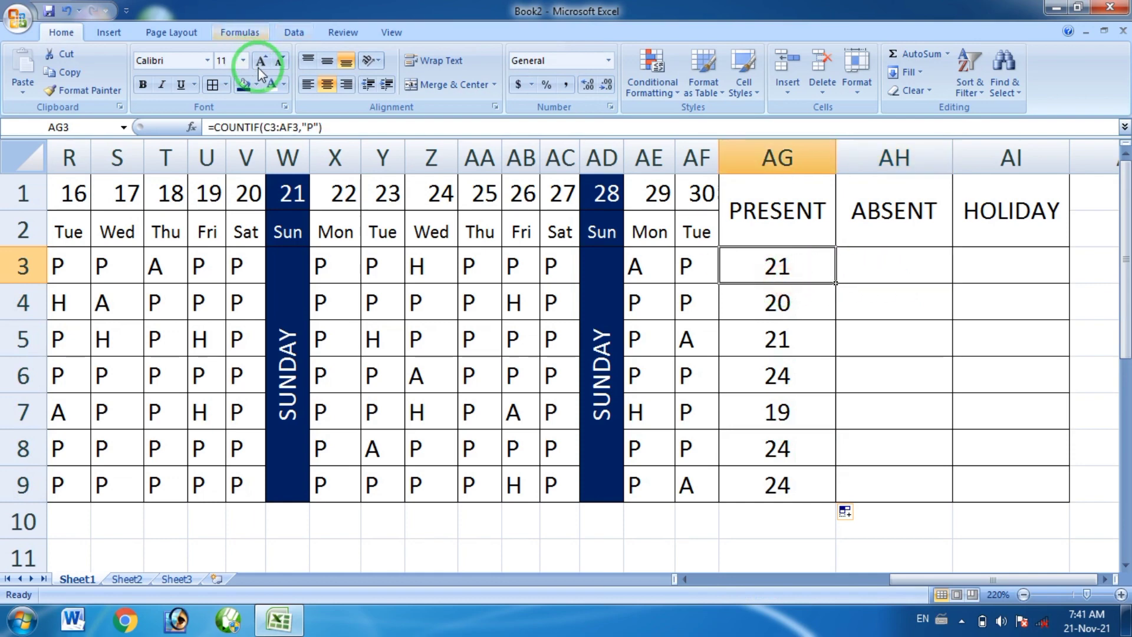
Step: Copy the COUNTIF formula text from AG3 and paste it into AH3
click(321, 127)
drag(321, 127, 220, 128)
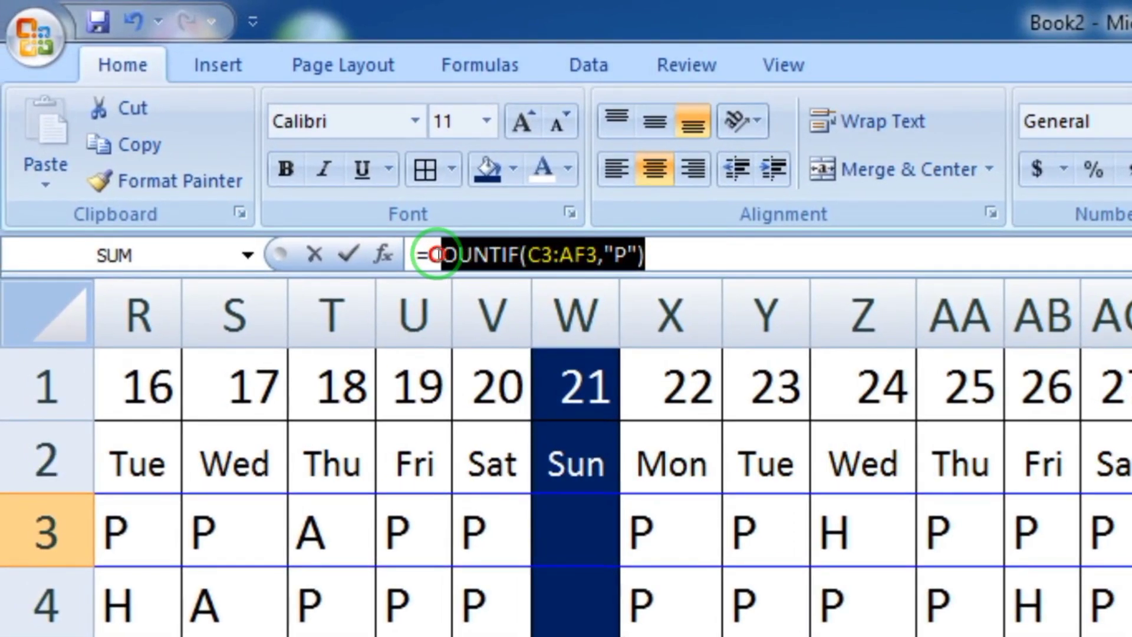
drag(441, 254, 435, 274)
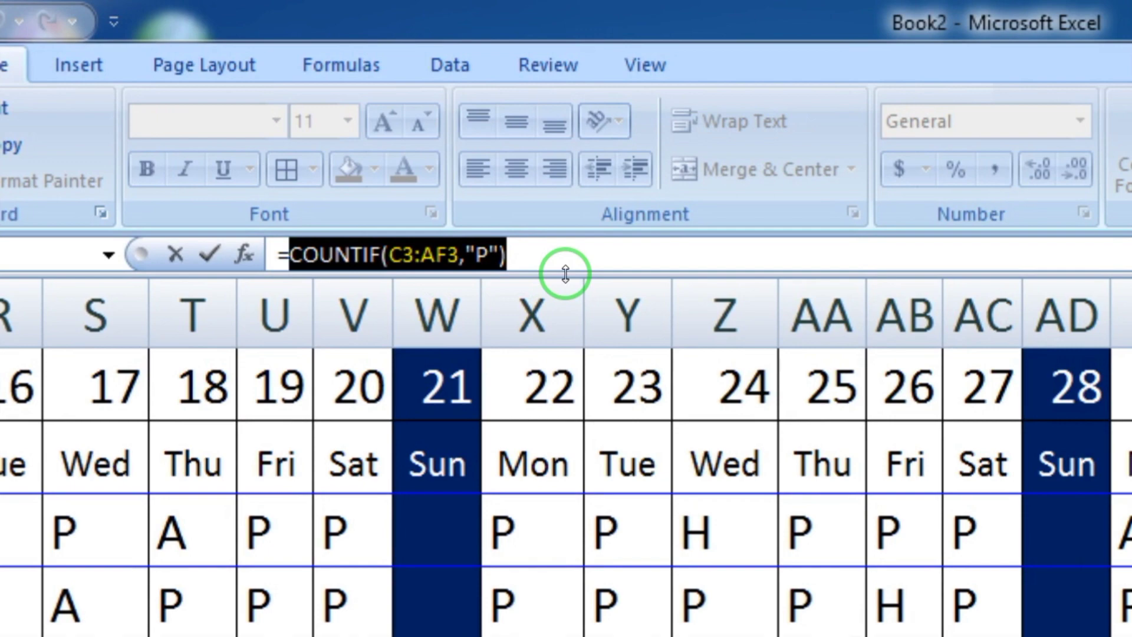
key(ctrl+c)
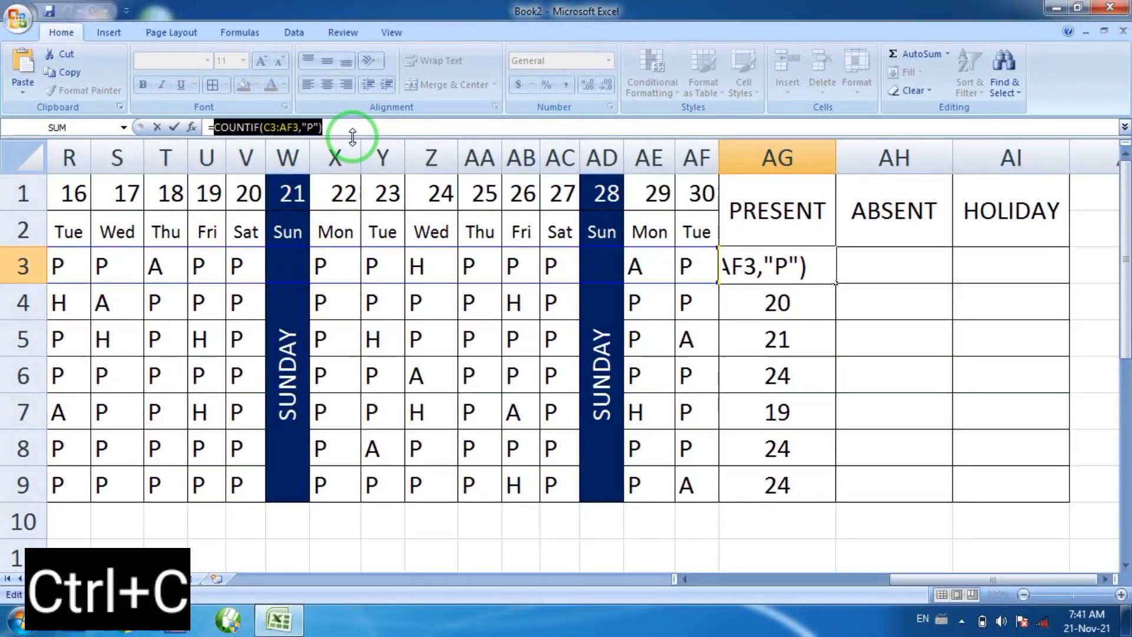
key(Return)
click(886, 256)
text(=)
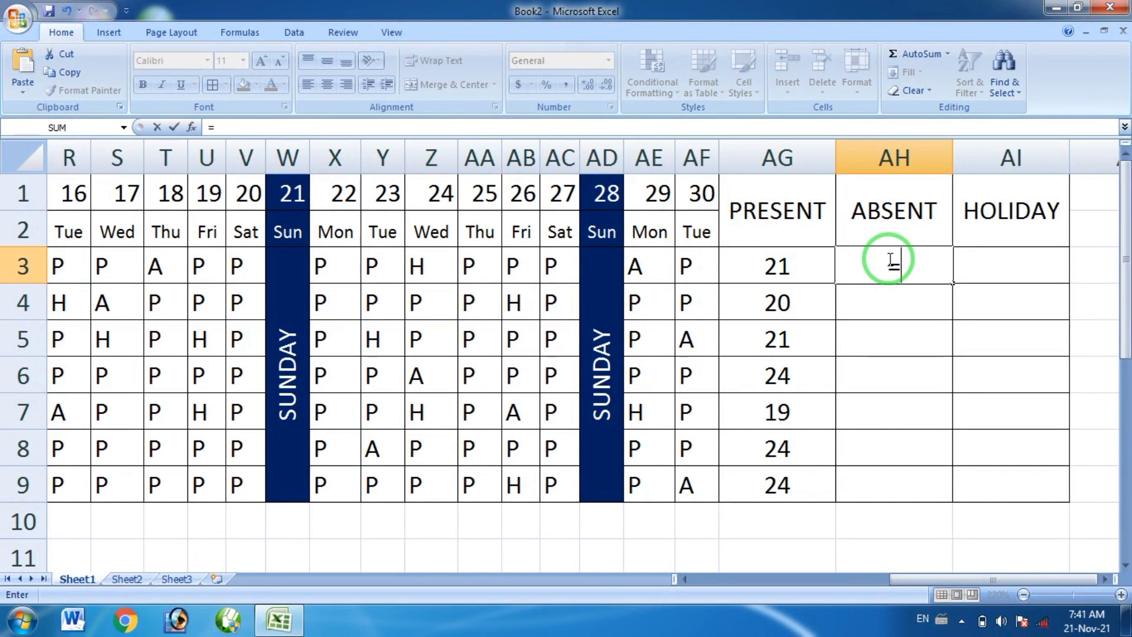
key(ctrl+v)
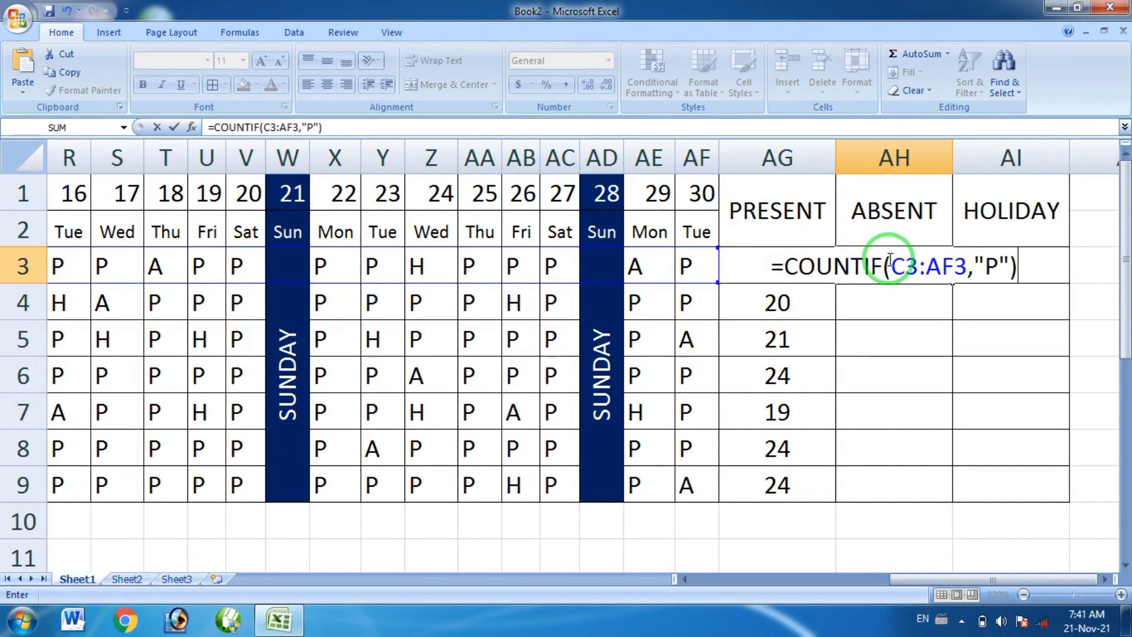
Step: Change AH3's criterion to "A" and fill down to AH9, giving 4, 2, 2, 2, 2, 1, 1
click(994, 267)
key(BackSpace)
text(A)
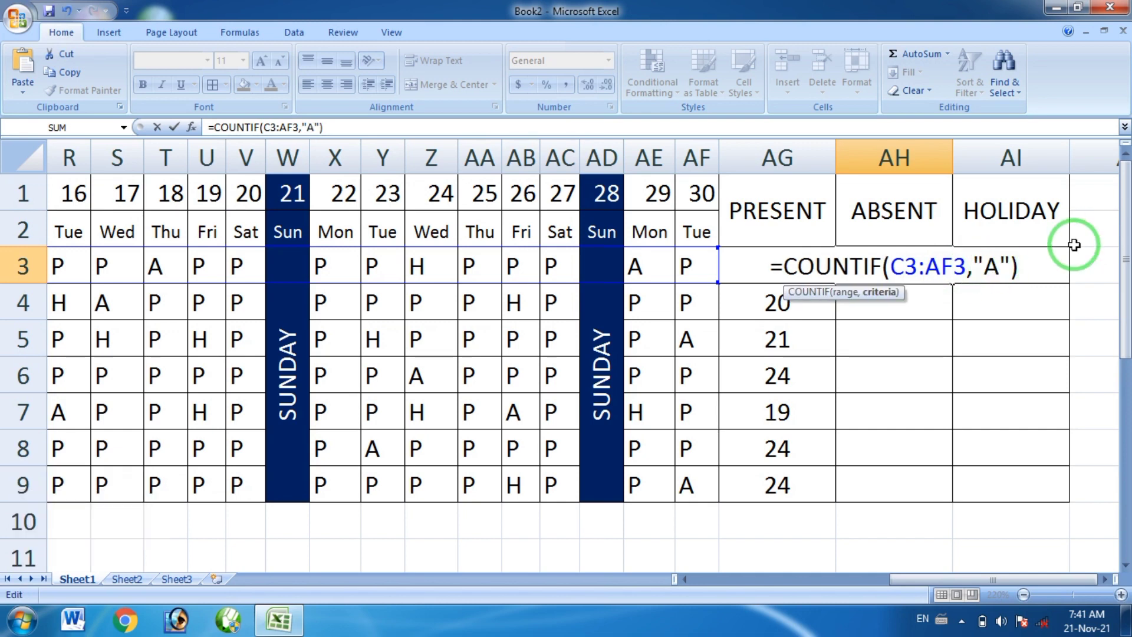
click(1030, 261)
key(Return)
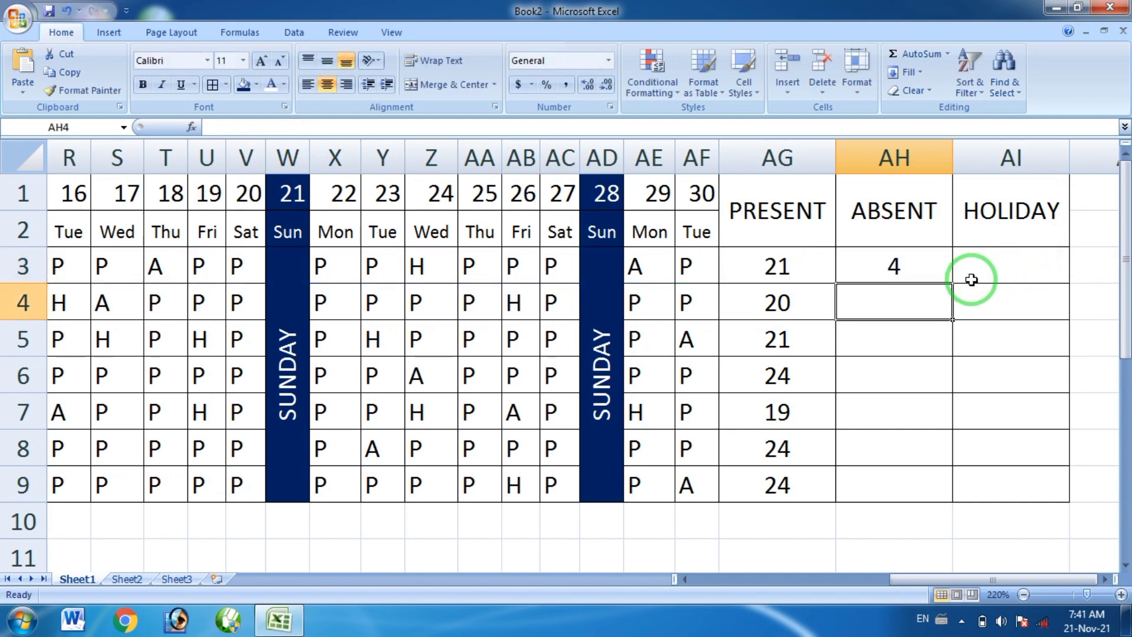
click(934, 266)
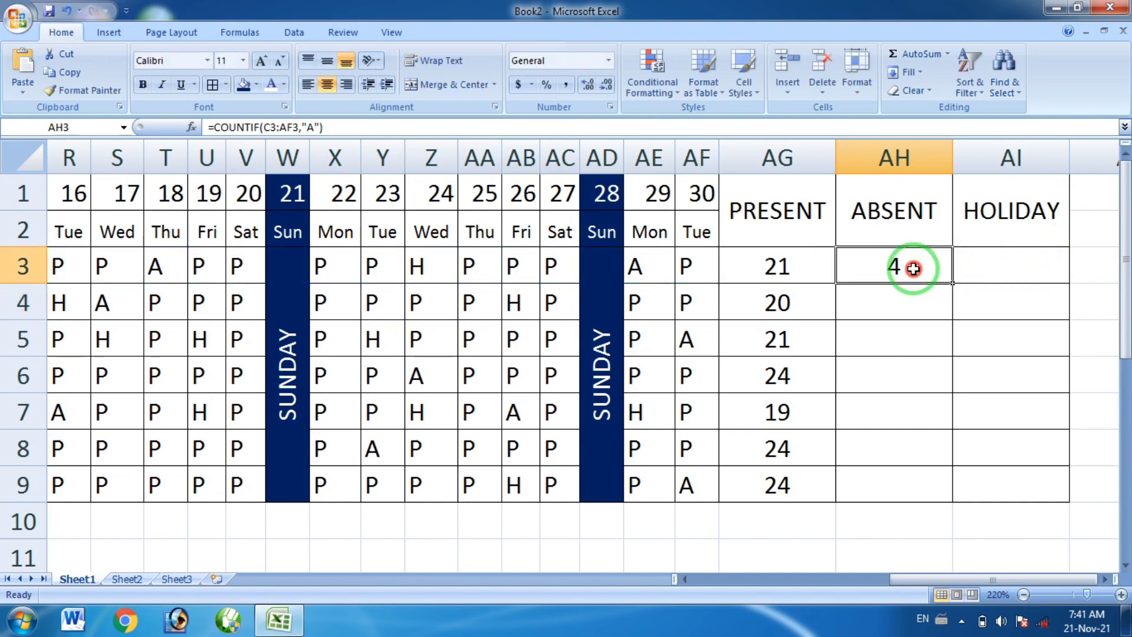
double_click(953, 286)
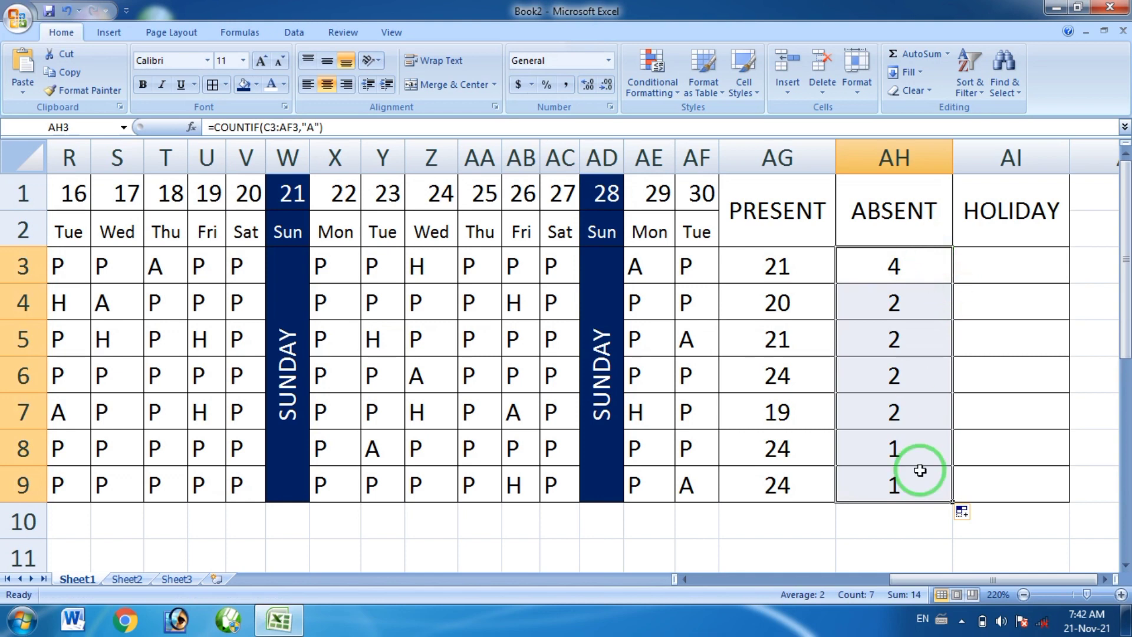
Step: Enter =COUNTIF(C3:AF3,"H") in AI3 to count holidays
click(1001, 271)
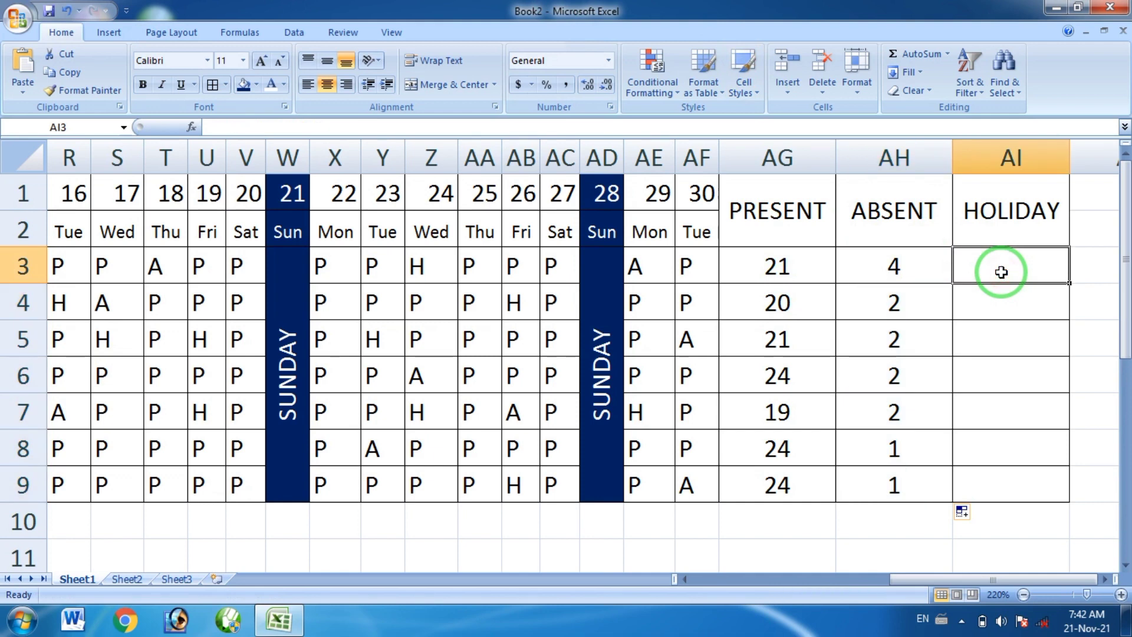
text(=)
key(BackSpace)
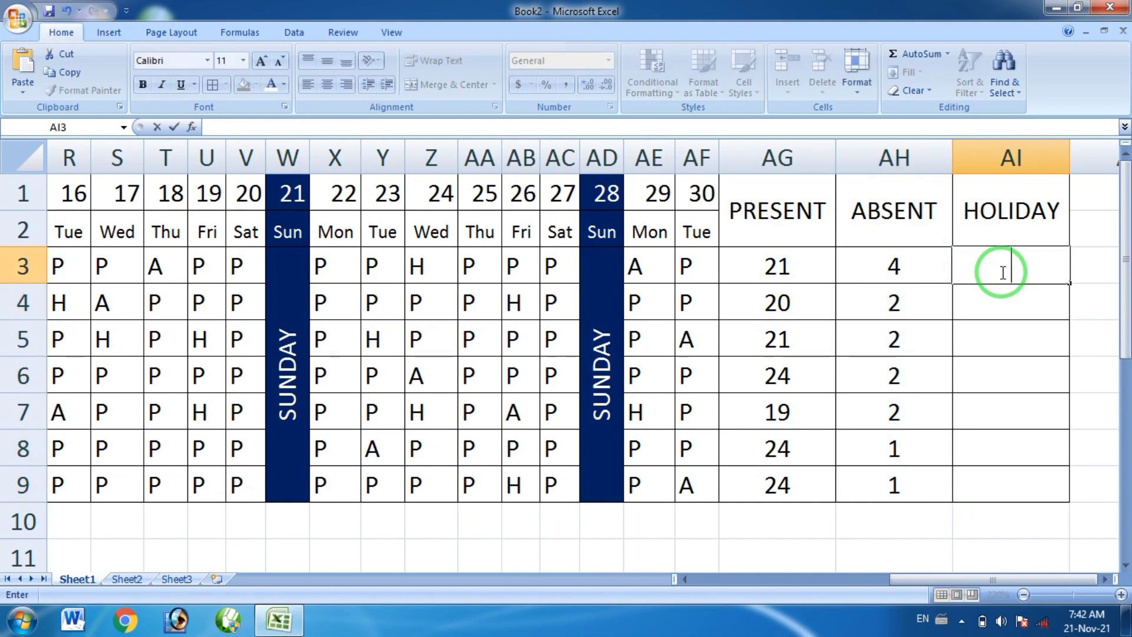
text(=COUNTIF(C3:AF3,"P"))
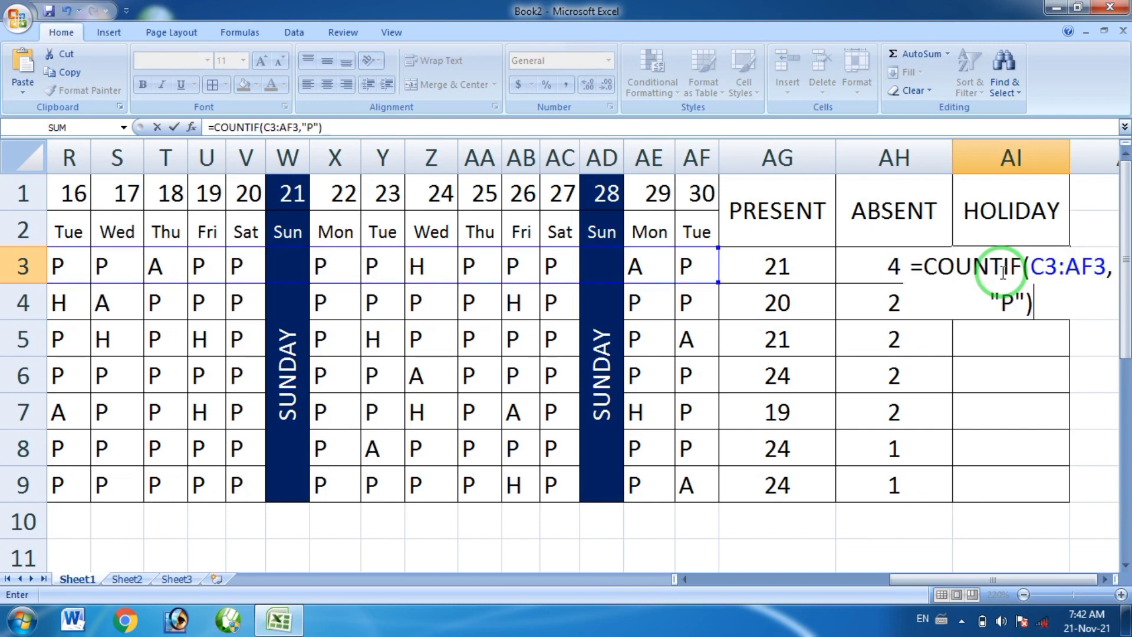
click(1012, 294)
key(BackSpace)
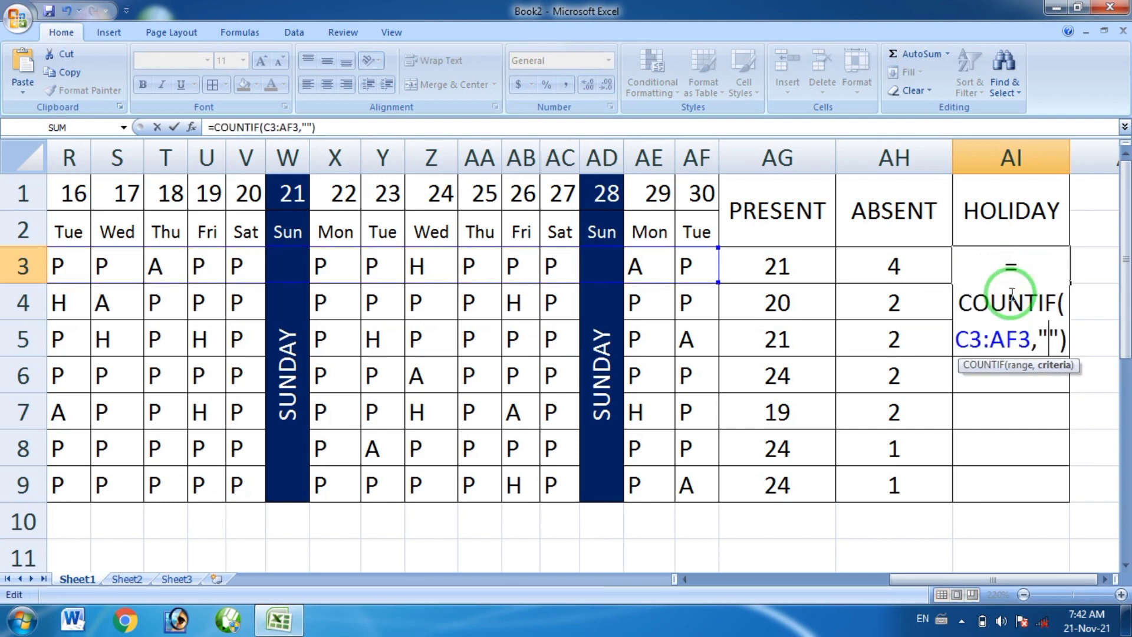
text(H)
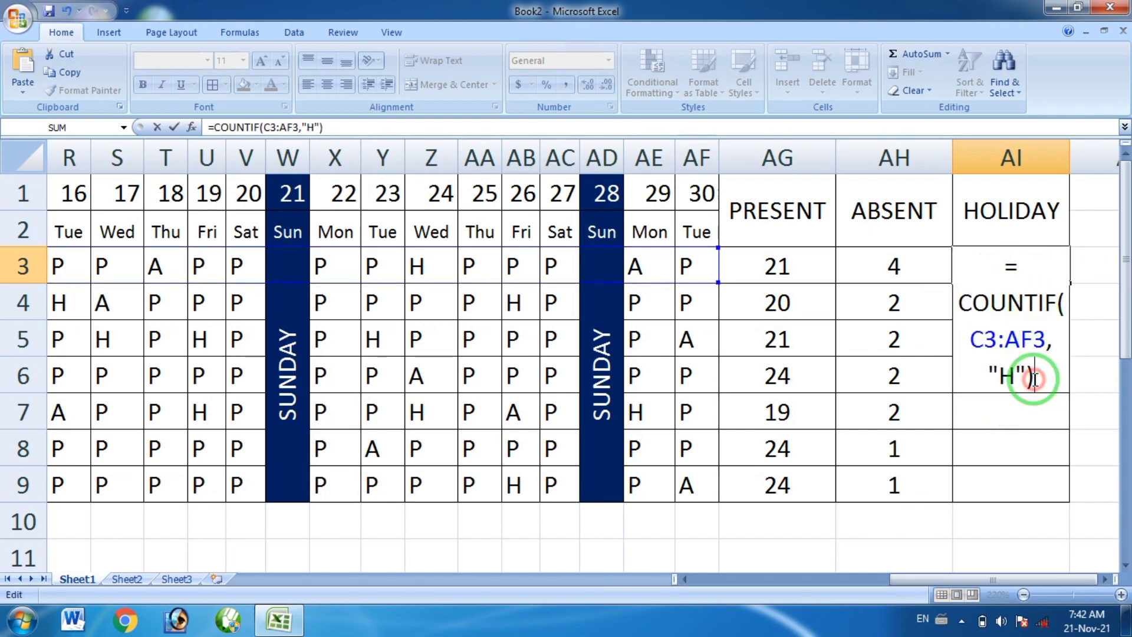
key(Return)
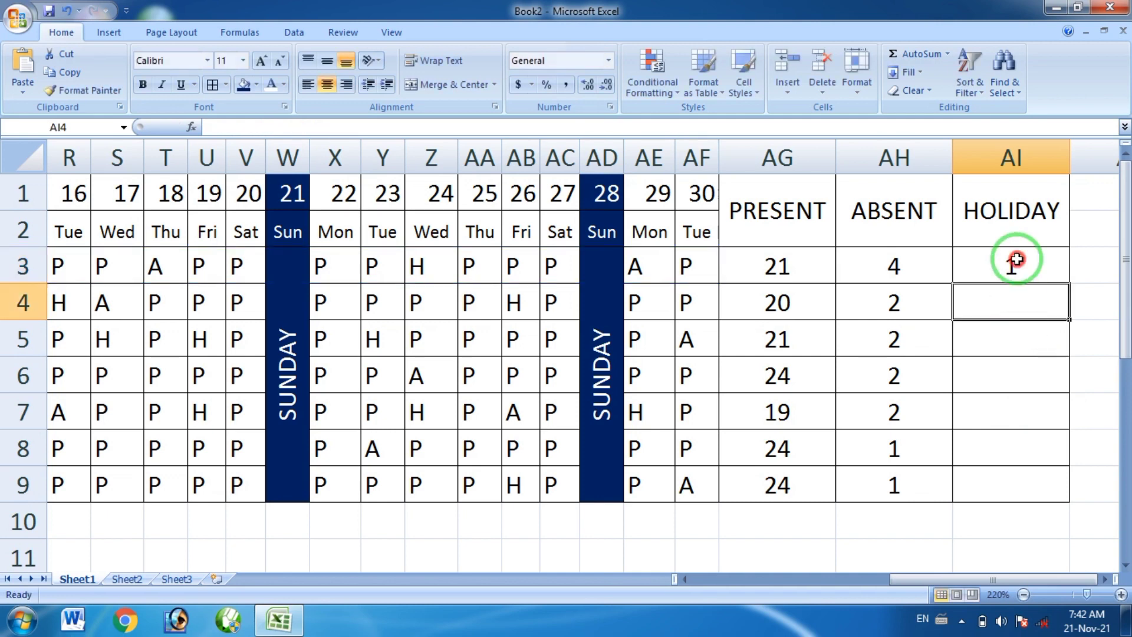
Step: Fill the holiday formula down to AI9, giving 1, 4, 3, 0, 5, 1, 1
click(1012, 266)
drag(1072, 284, 1063, 491)
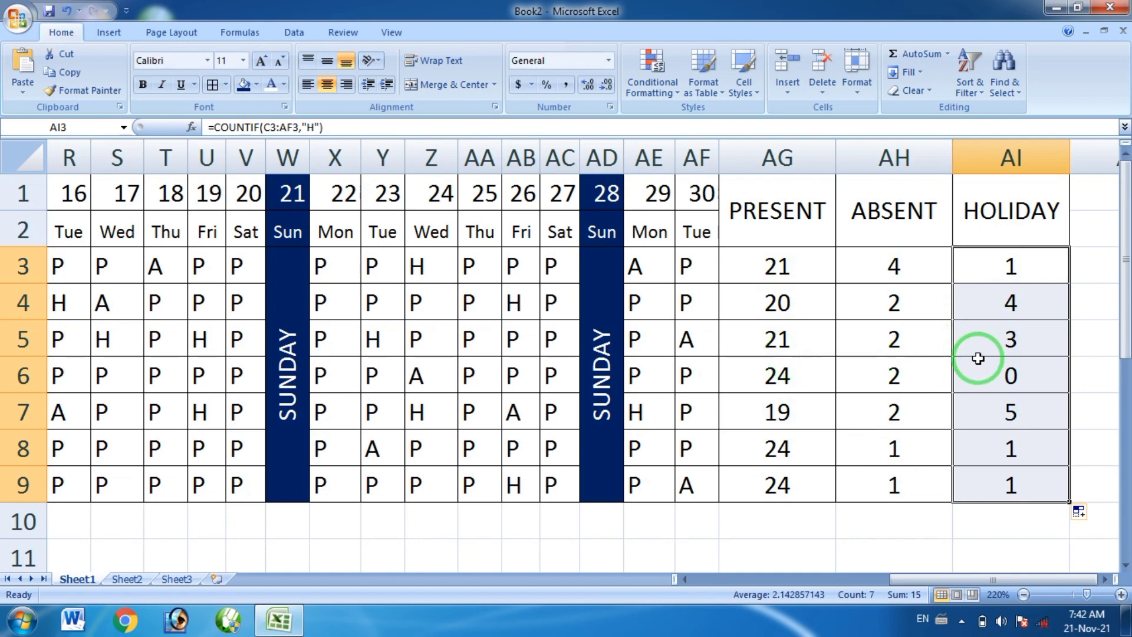
click(974, 376)
click(22, 375)
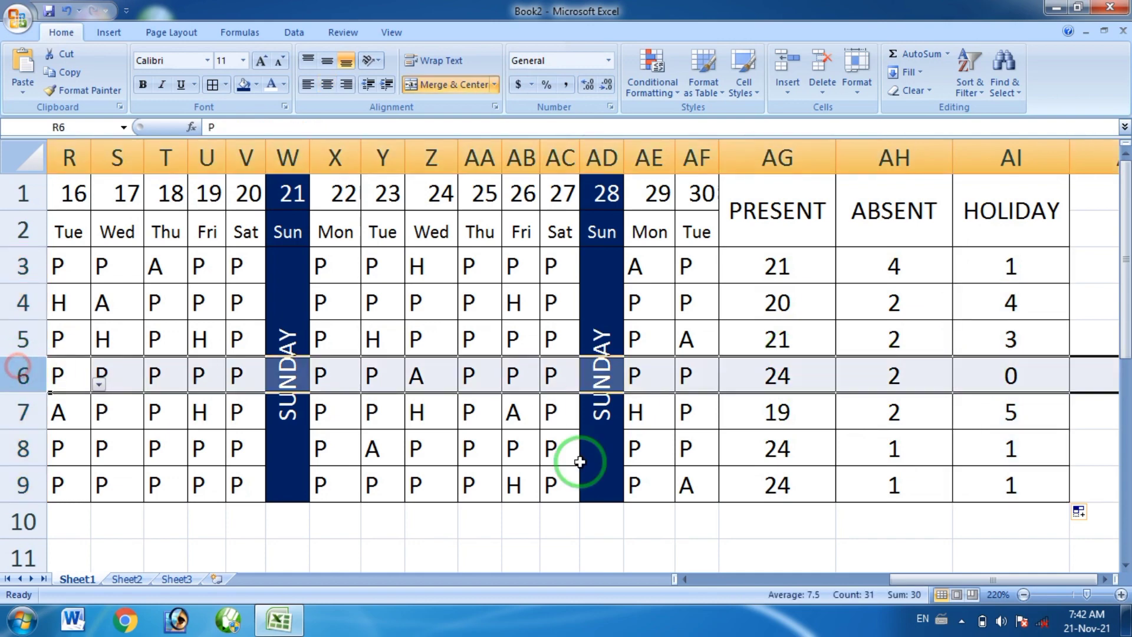
mouse_move(895, 575)
mouse_down()
mouse_move(570, 583)
mouse_move(955, 591)
mouse_up()
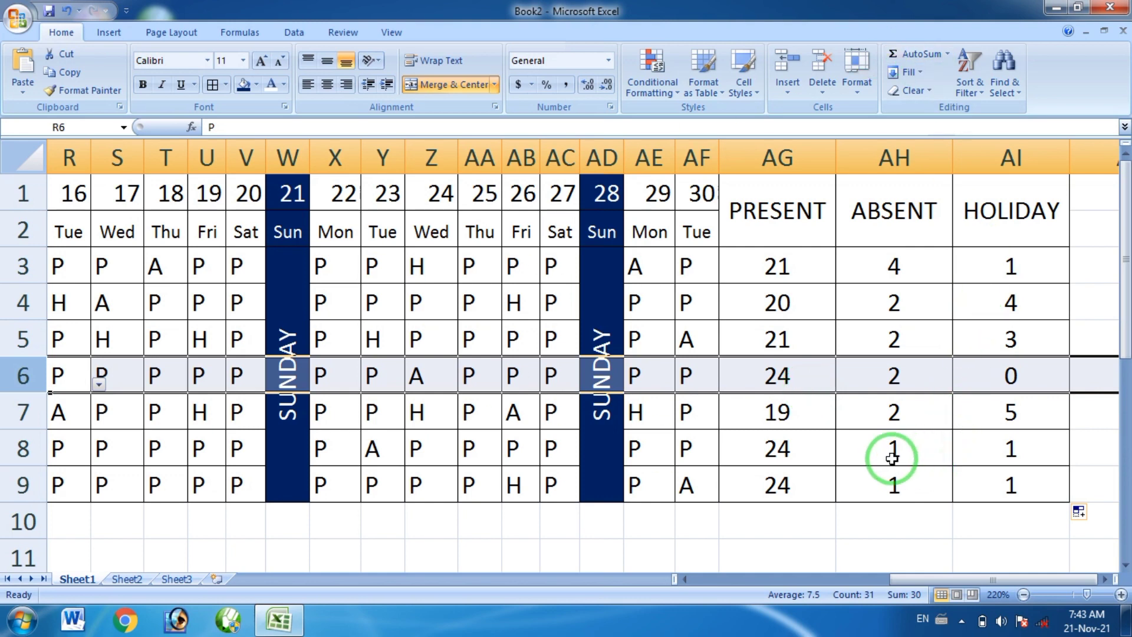
Step: Change G8's attendance mark from H to P using its dropdown
click(784, 449)
drag(934, 559, 389, 560)
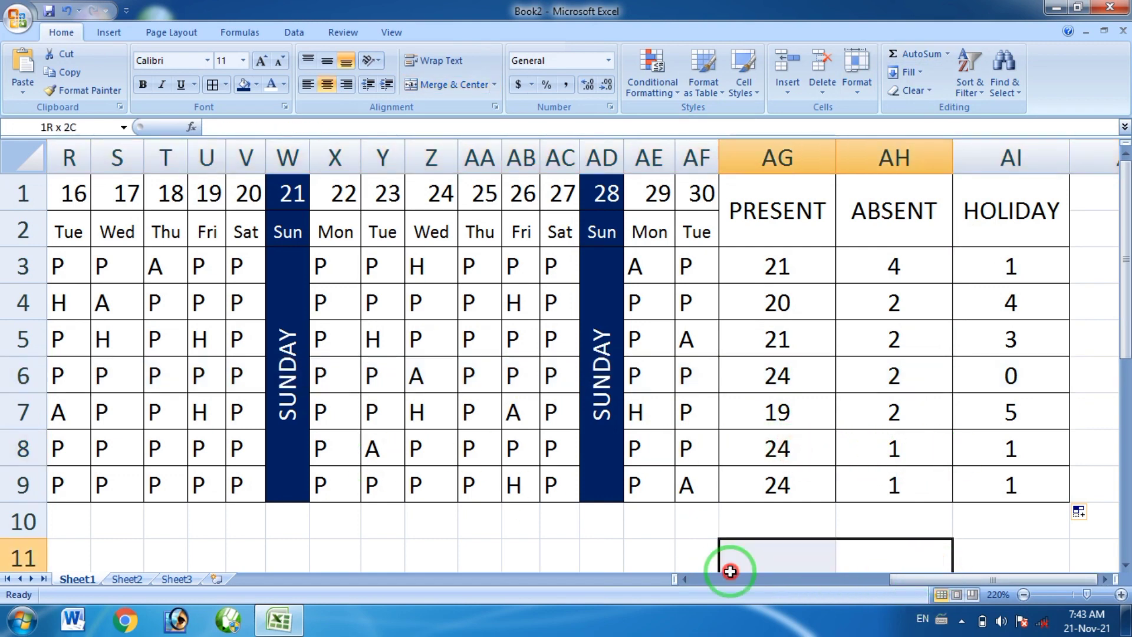
drag(930, 583, 510, 587)
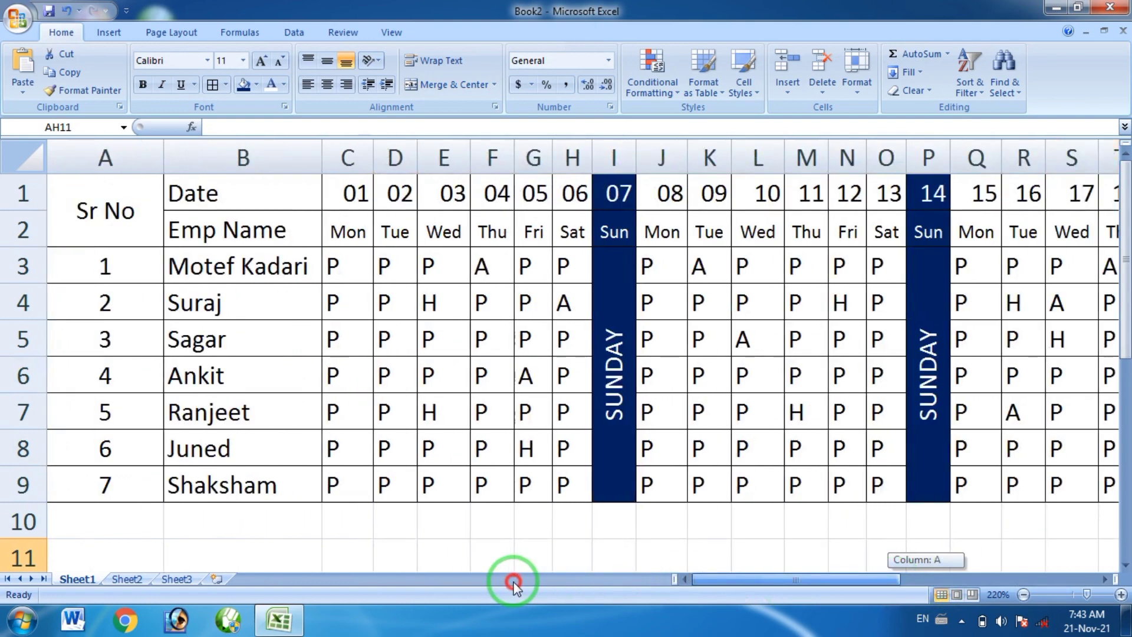
click(525, 450)
click(560, 458)
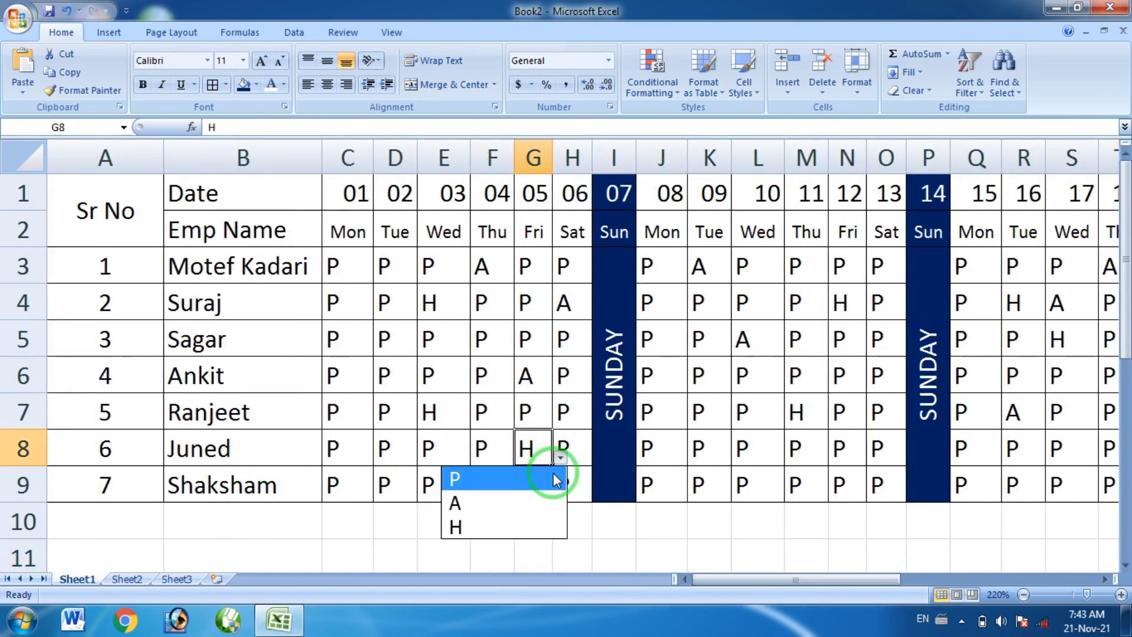
click(554, 474)
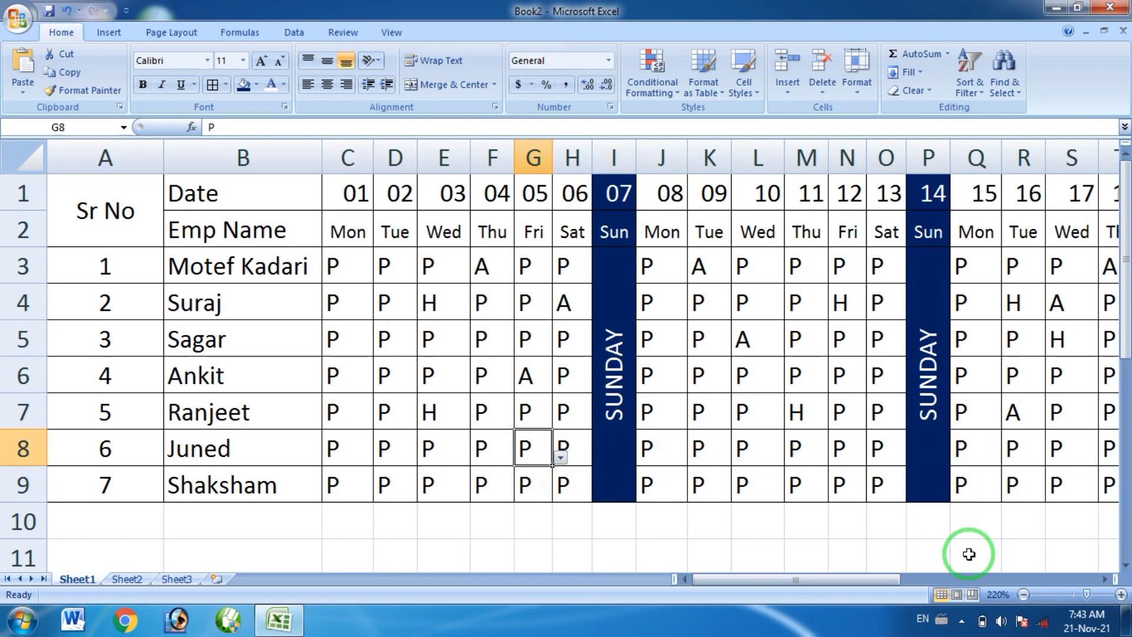
Step: Change Y8 from A to P and check row 8 totals: 26 present, 0 absent, 0 holiday
drag(896, 580, 959, 583)
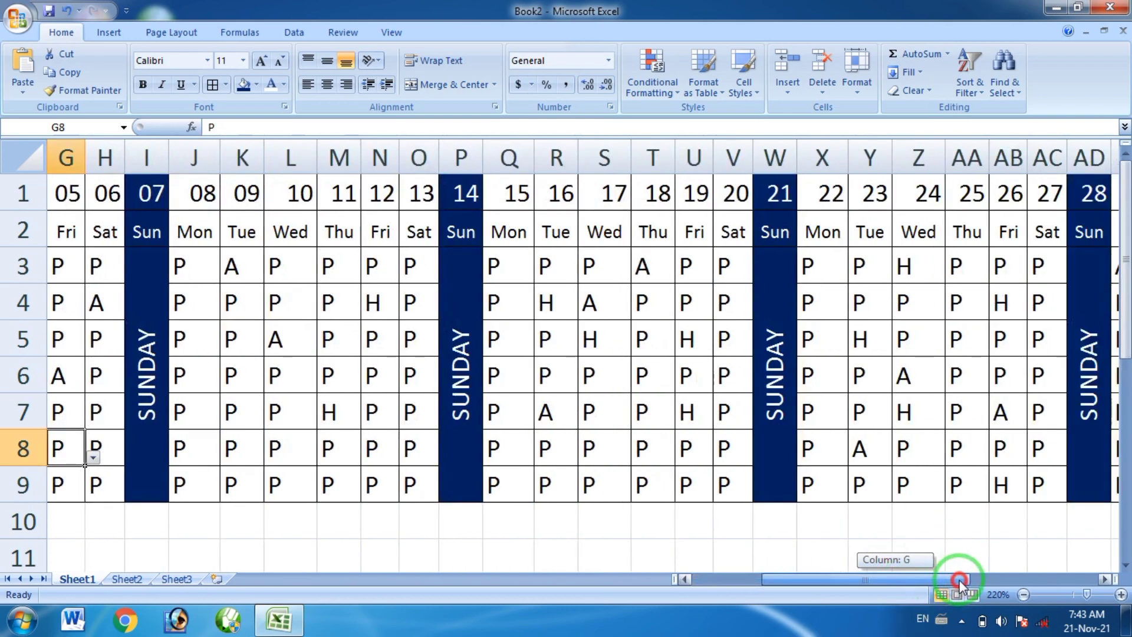
click(876, 451)
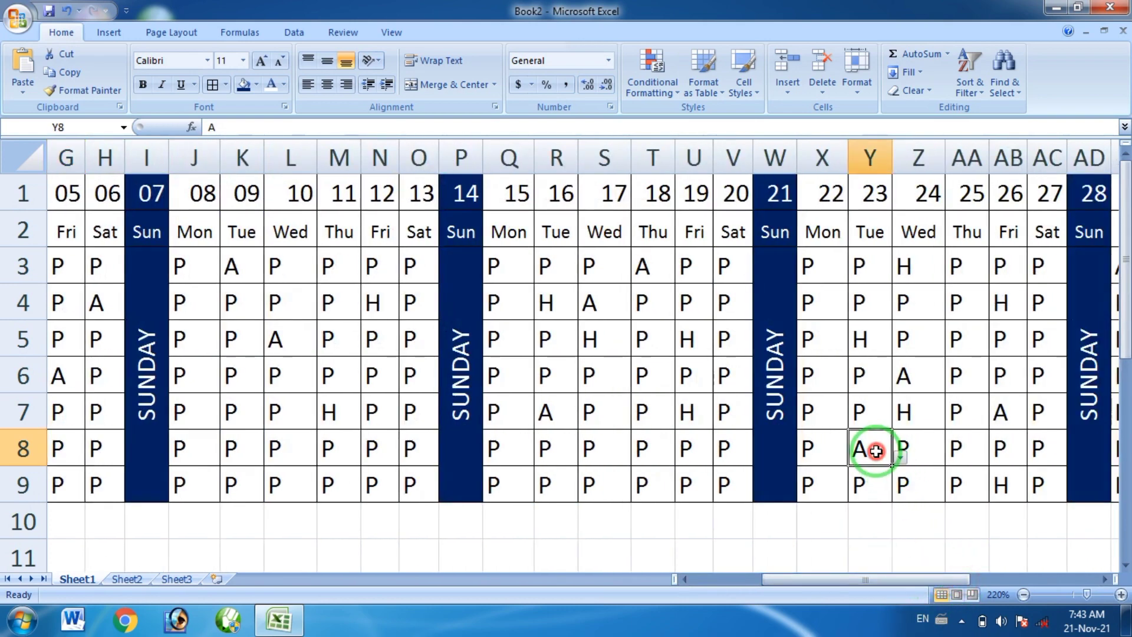
click(899, 458)
click(886, 475)
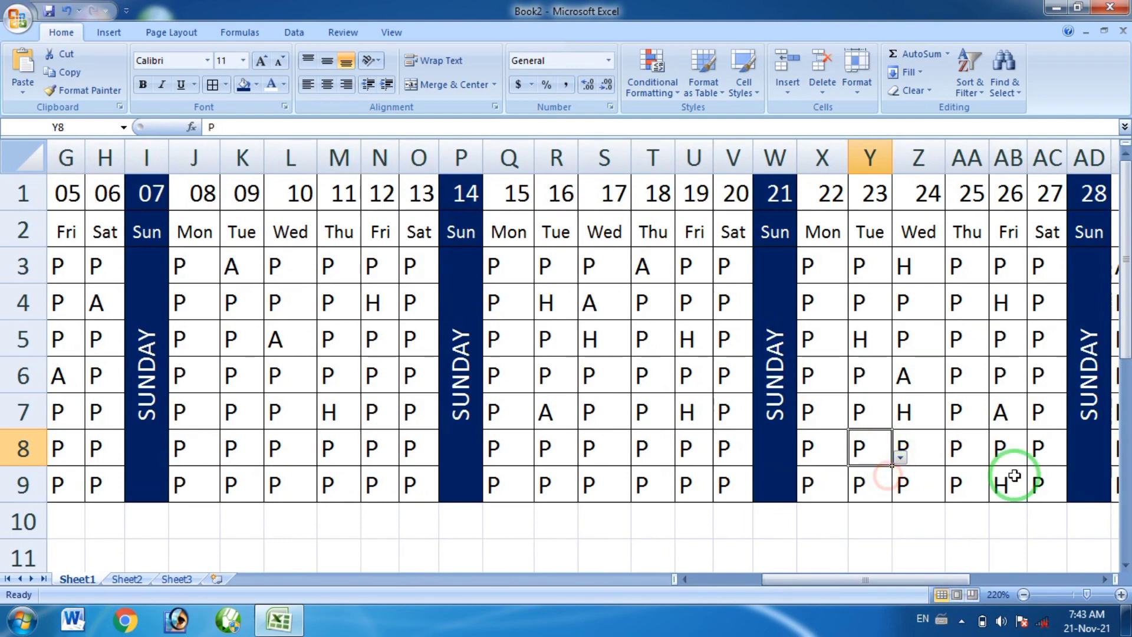
drag(910, 580, 1038, 581)
click(982, 548)
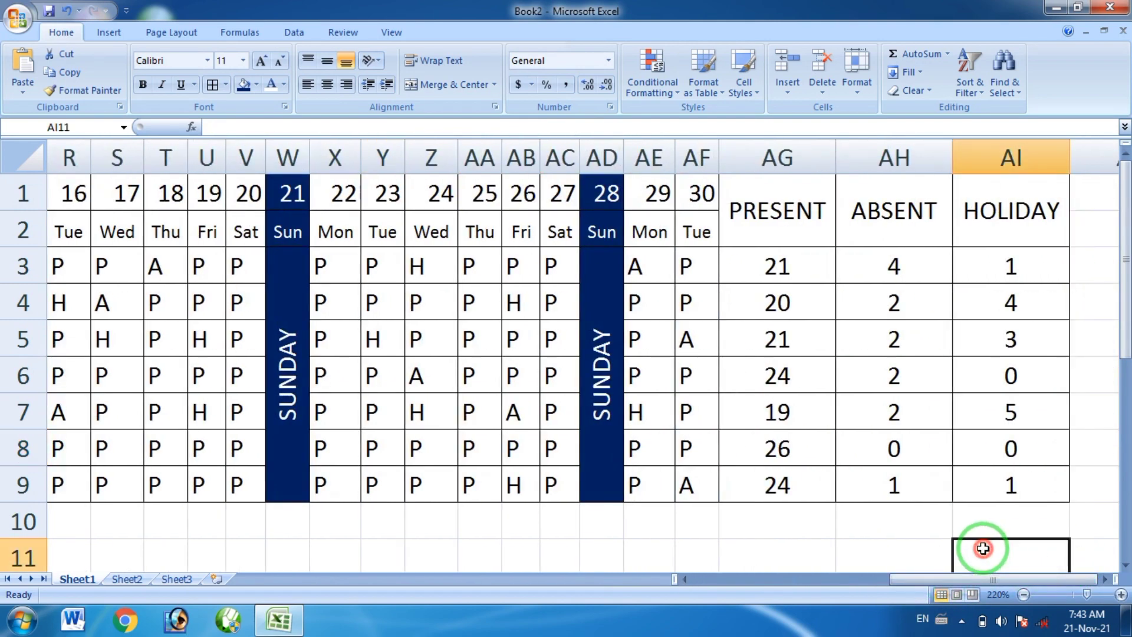
click(800, 441)
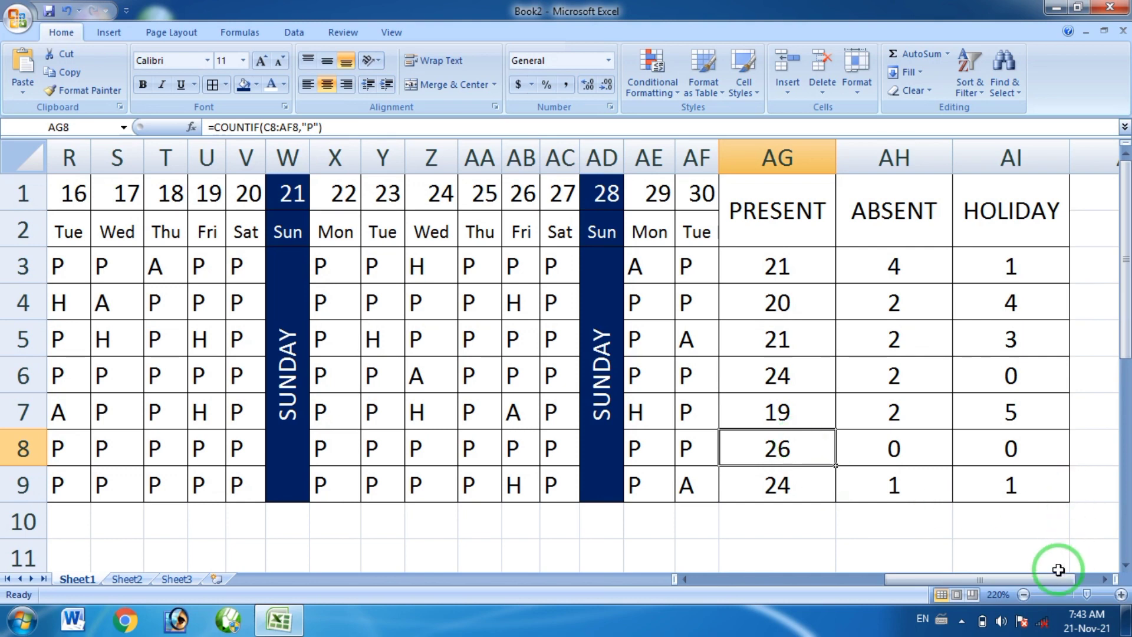
Step: Merge AJ1:AJ2, enter the heading DAY INCOM and wrap it onto two lines
drag(1056, 579, 1079, 579)
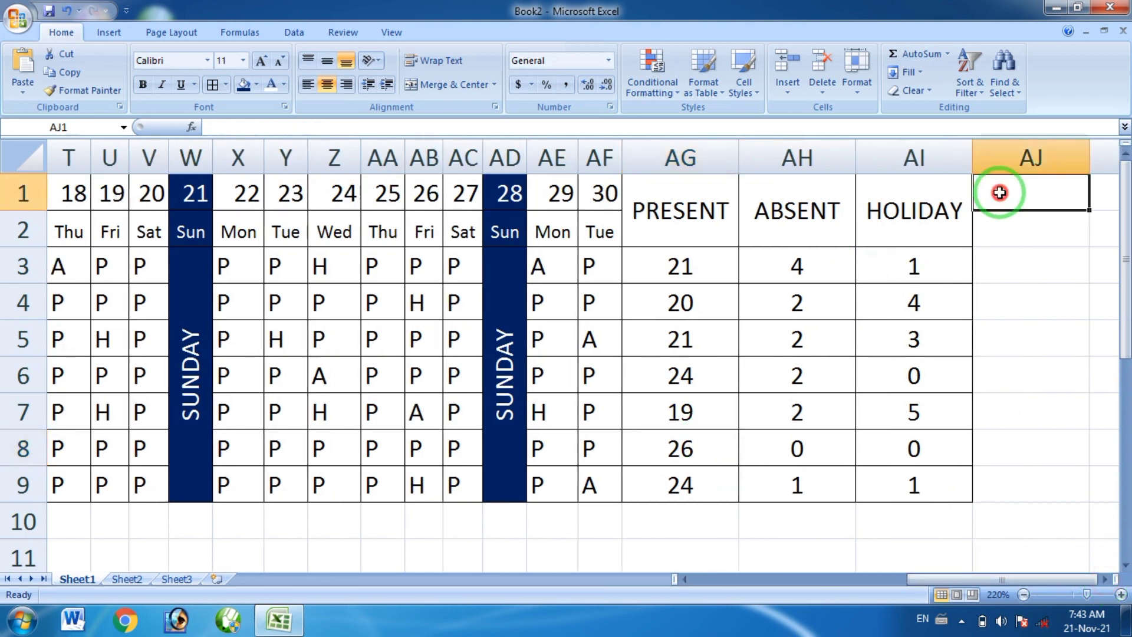
drag(999, 192, 1003, 227)
click(447, 83)
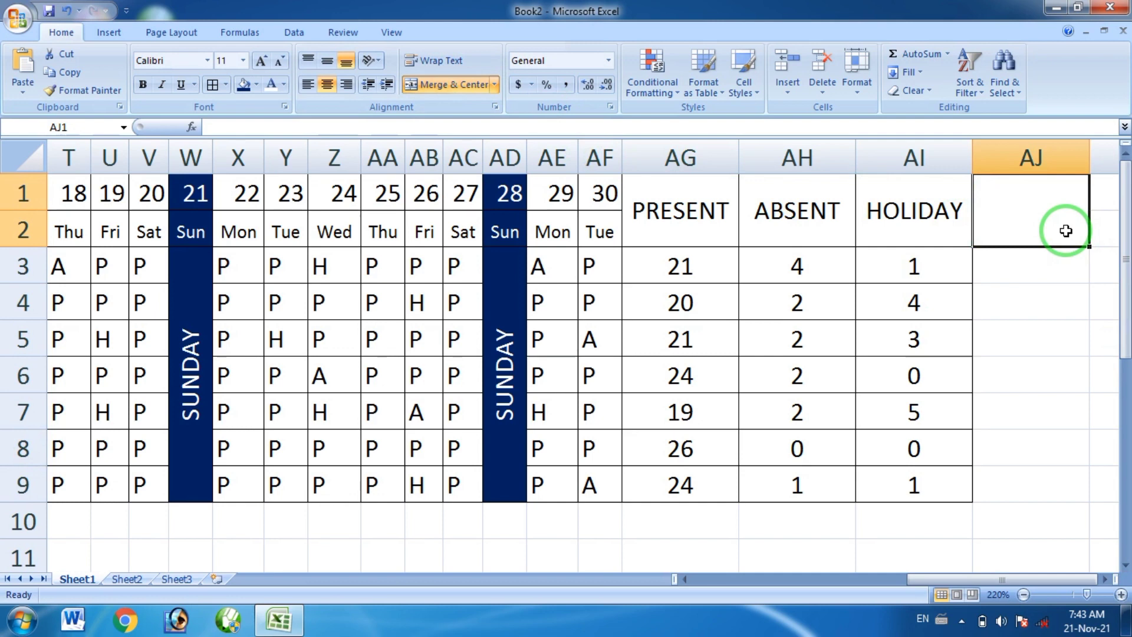
text(PA)
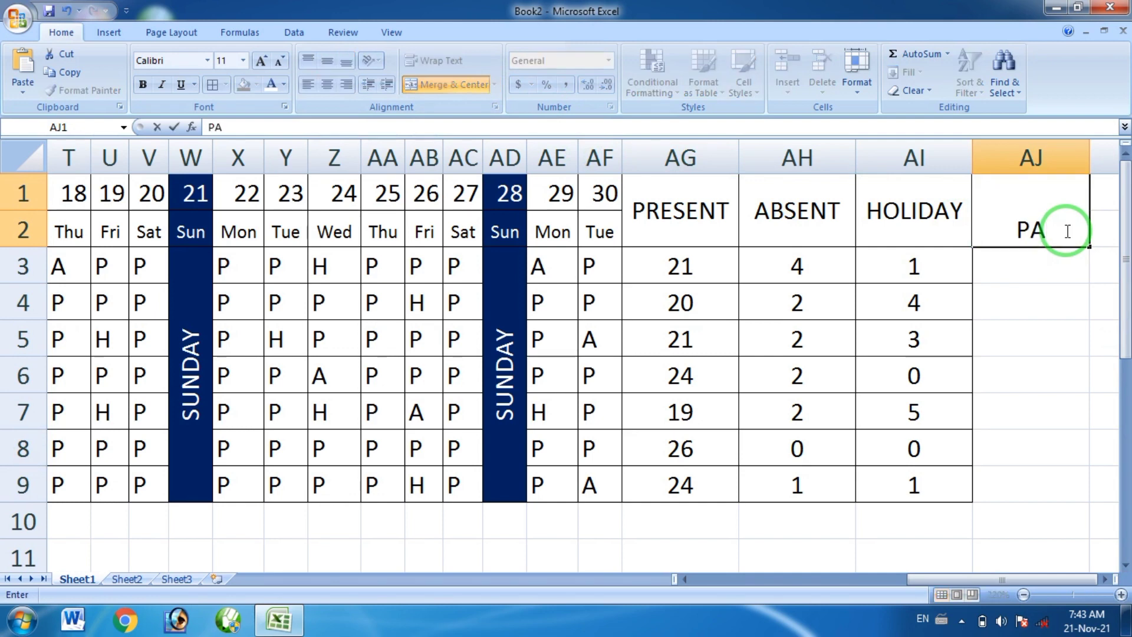
key(BackSpace)
key(BackSpace)
text(DAY)
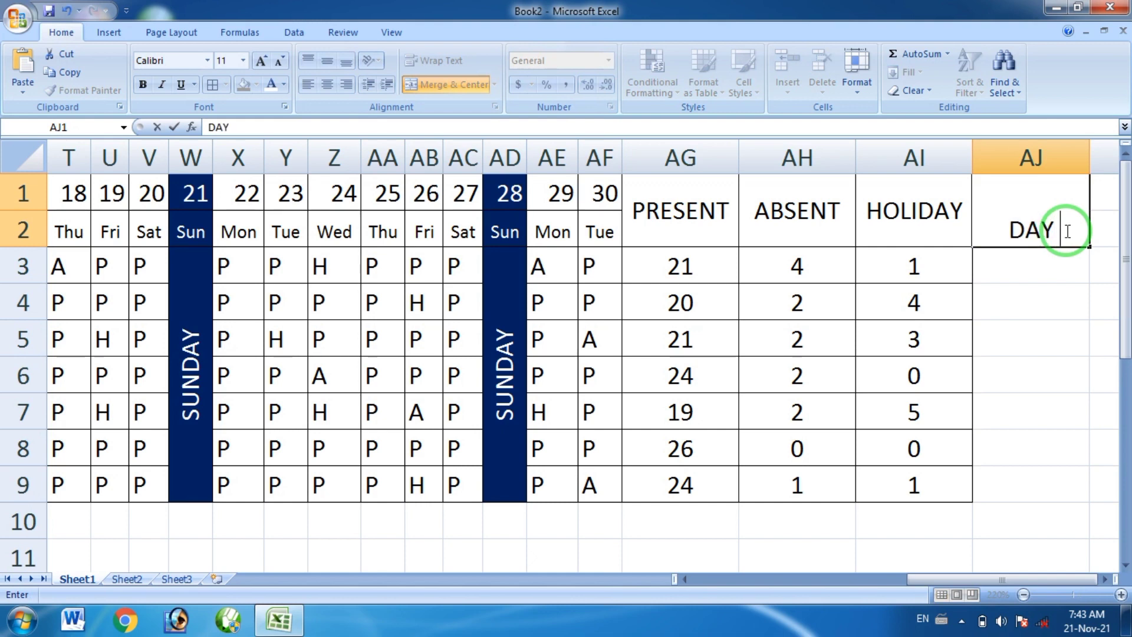
text( INCOM)
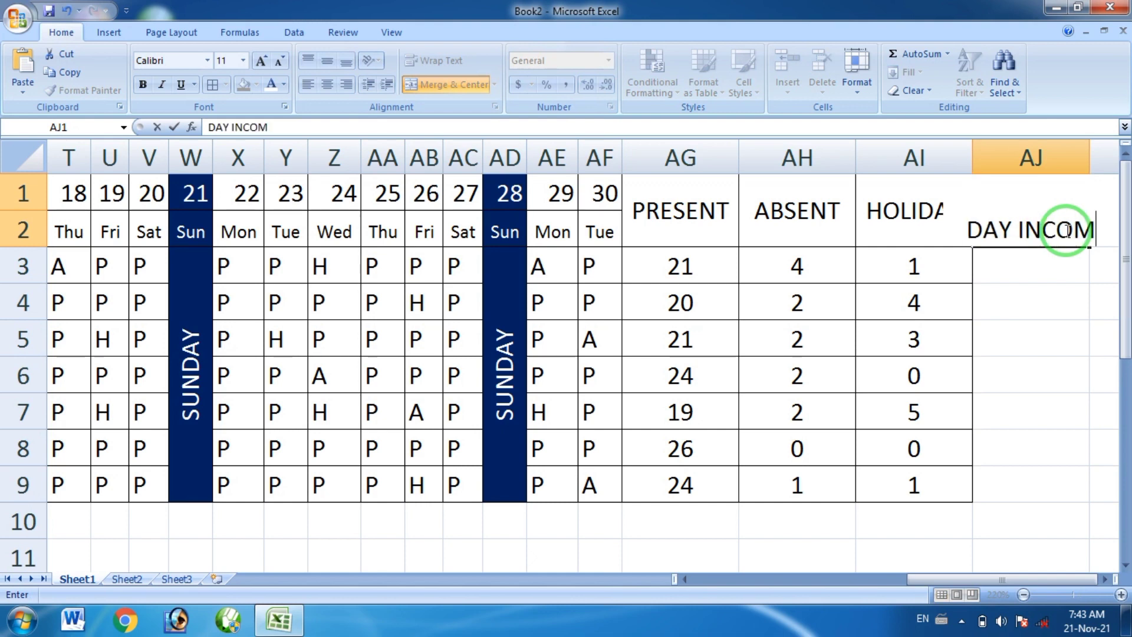
click(1031, 271)
click(1007, 210)
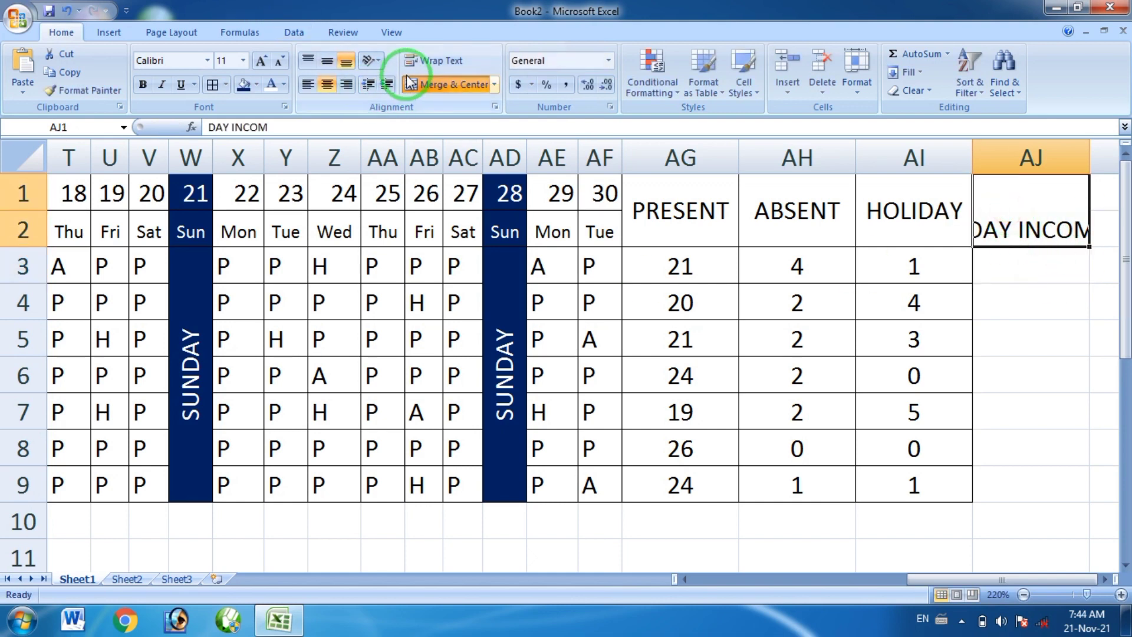
click(433, 61)
click(1015, 269)
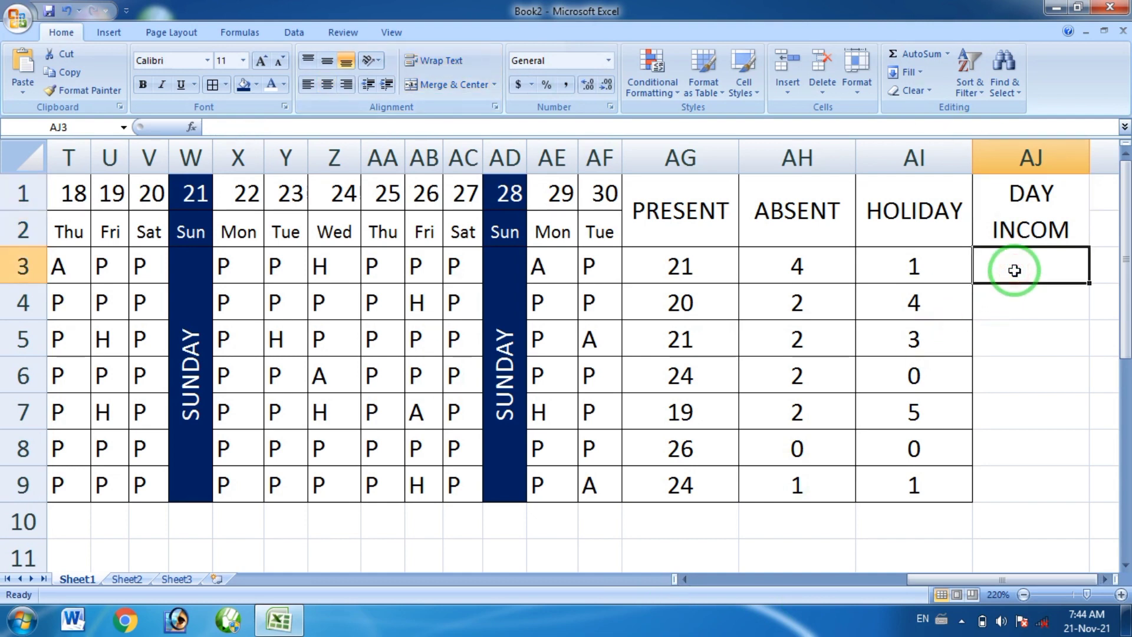
Step: Enter 350 and 360 in AJ3:AJ4, extend the series to 410 in AJ9, and centre it
text(350)
click(1046, 299)
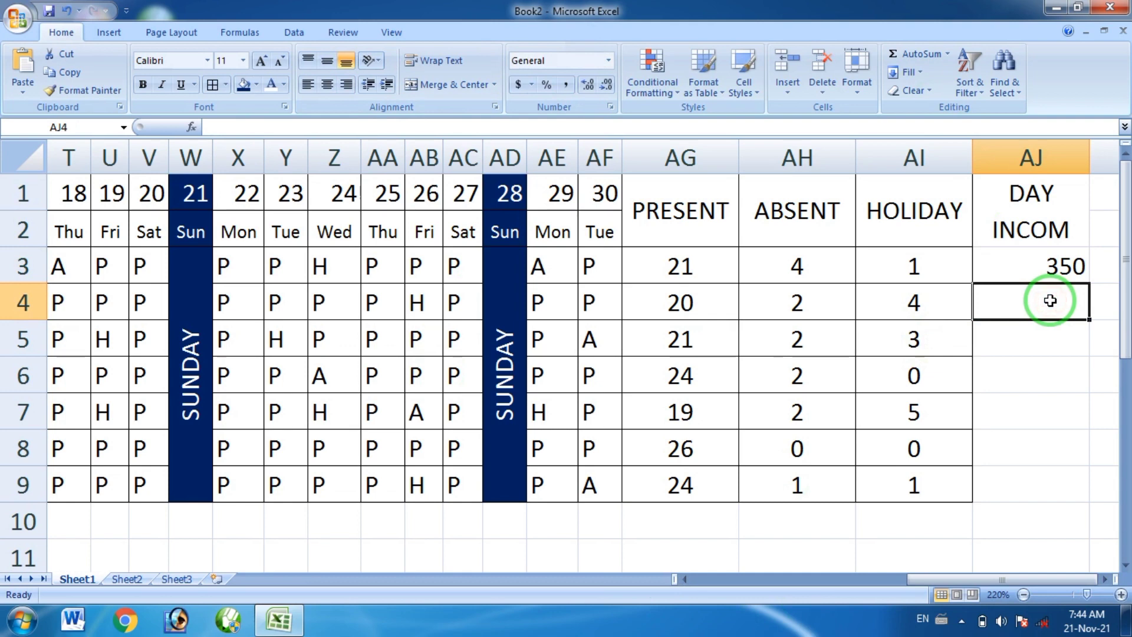
text(360)
key(Return)
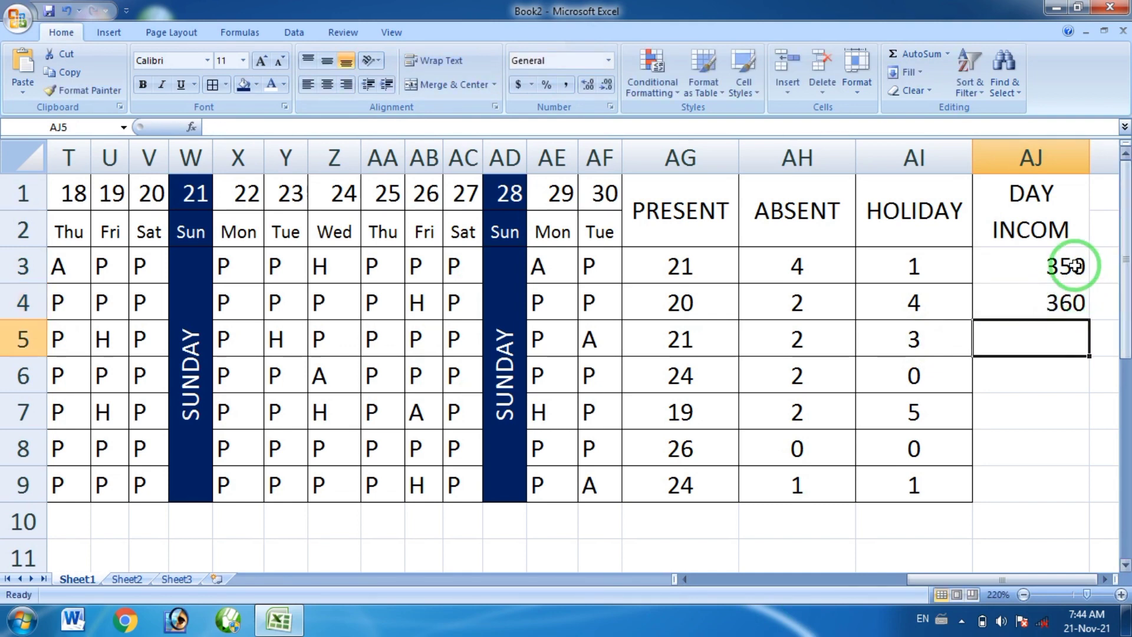
drag(1058, 262, 1087, 498)
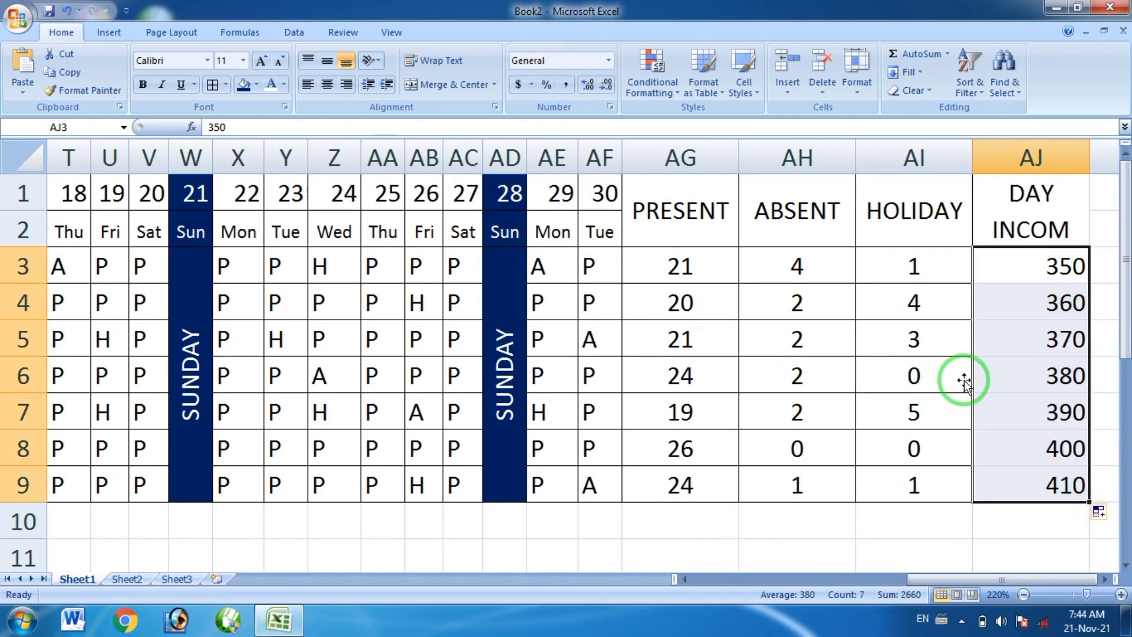
click(327, 84)
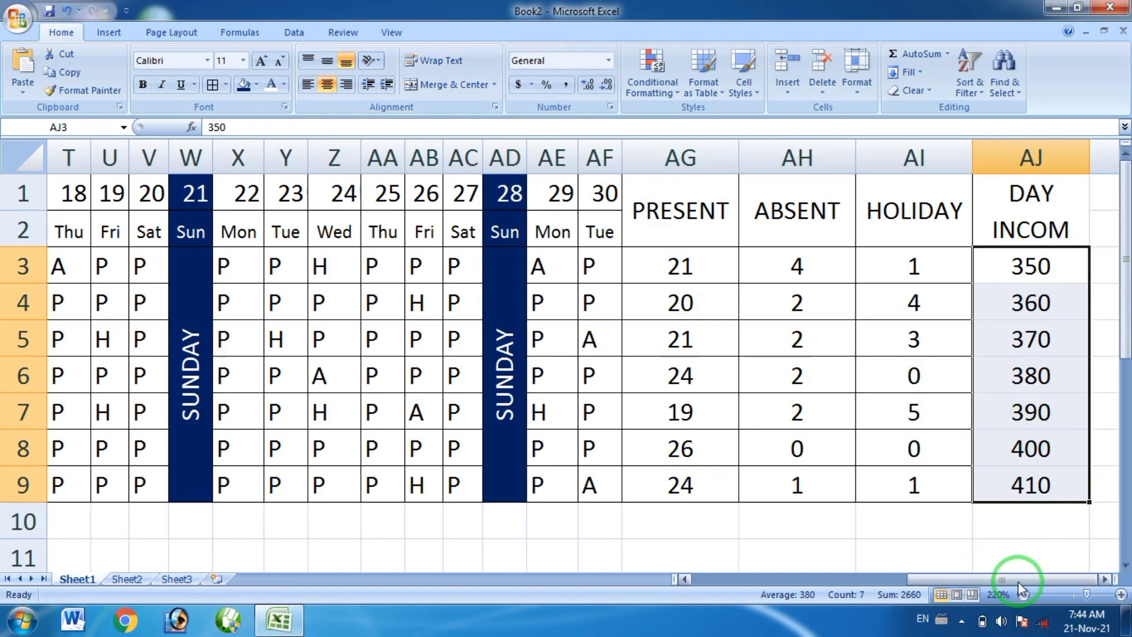
click(1044, 575)
Step: Merge cells AK1 and AK2 into a single heading cell
click(1092, 195)
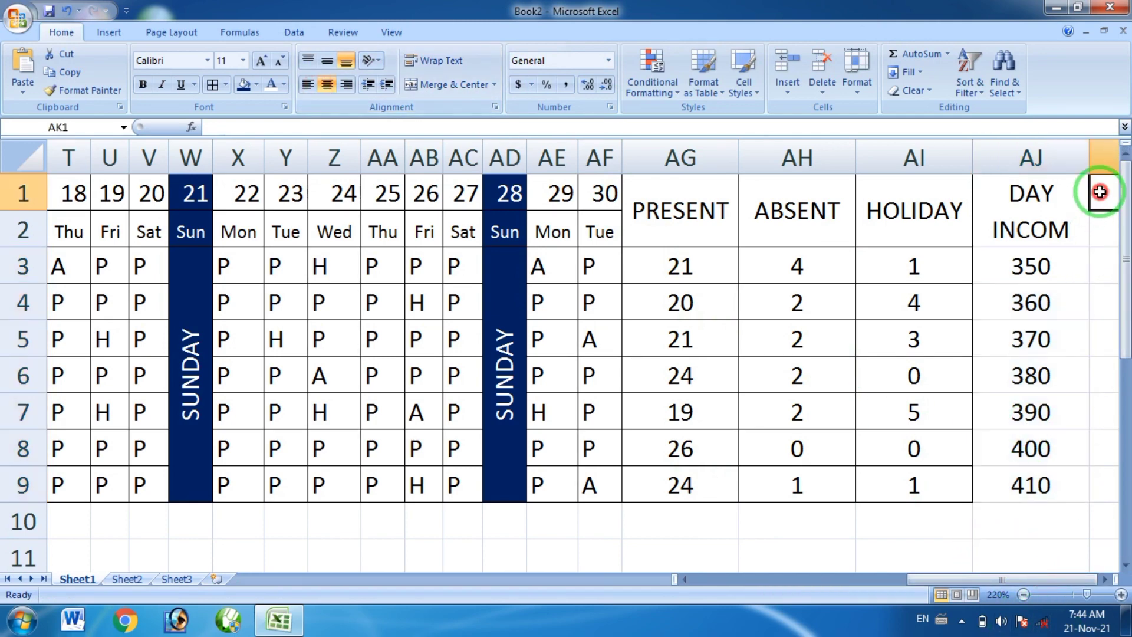
key(Right)
key(Right)
click(766, 193)
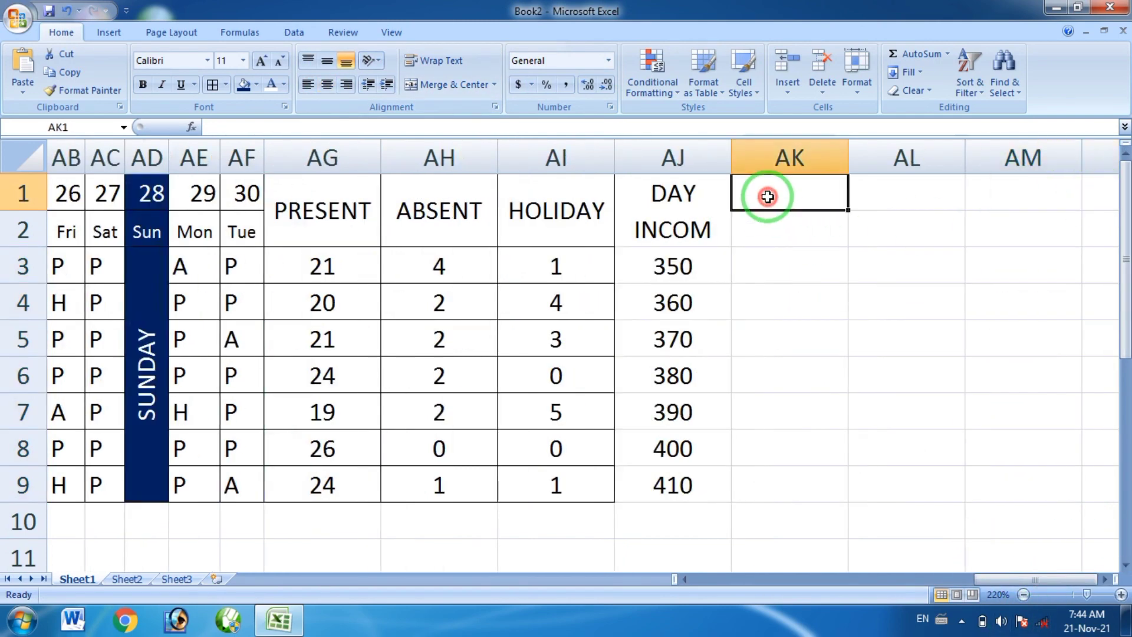
click(765, 230)
click(771, 192)
click(766, 230)
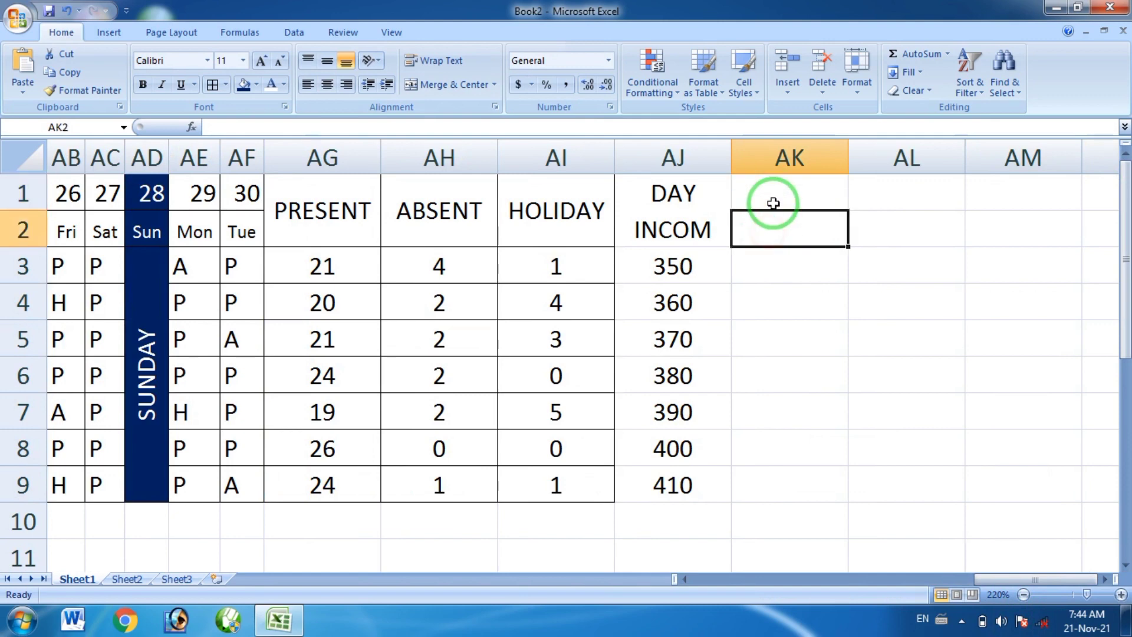
click(773, 198)
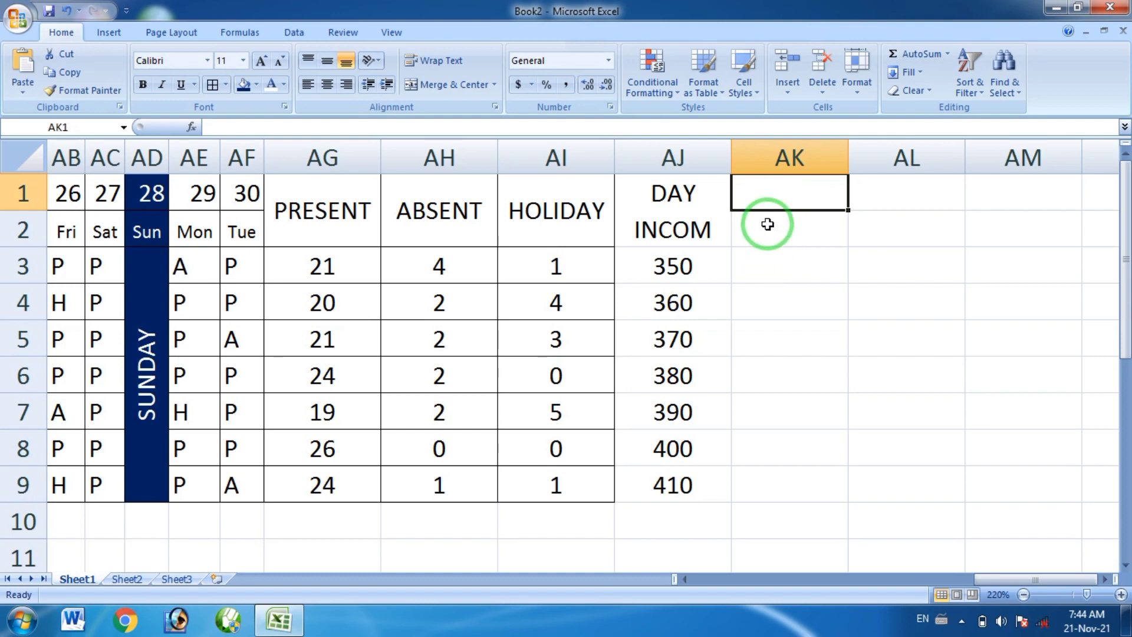
click(764, 228)
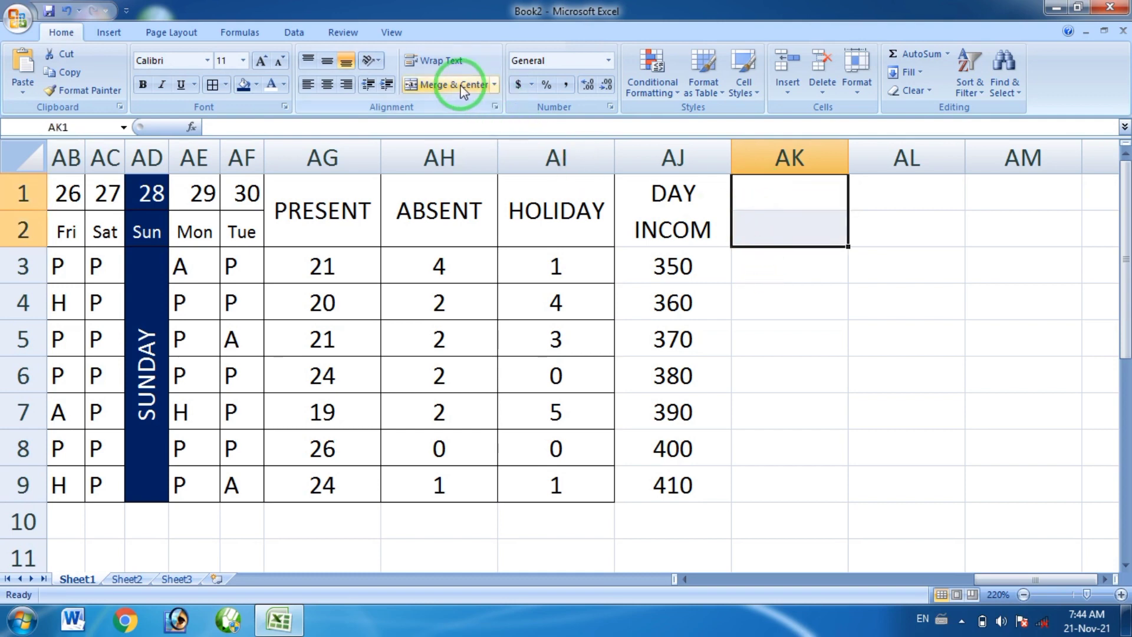
click(448, 84)
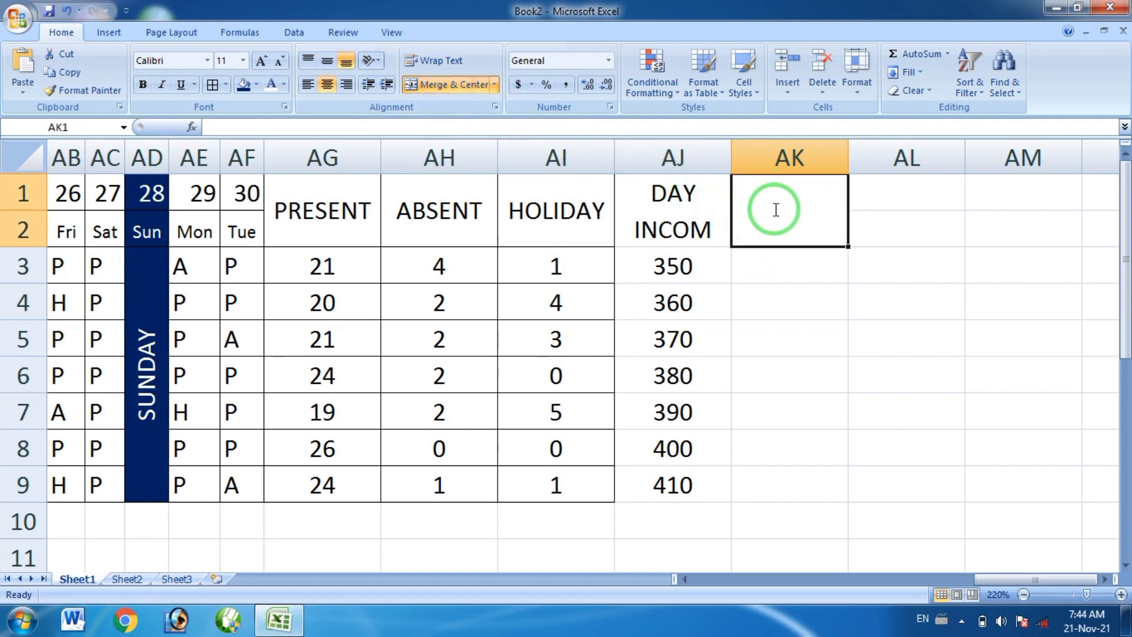
Step: Enter IN HAND SALARY in the merged cell and wrap it onto two lines
text(IN HAND S)
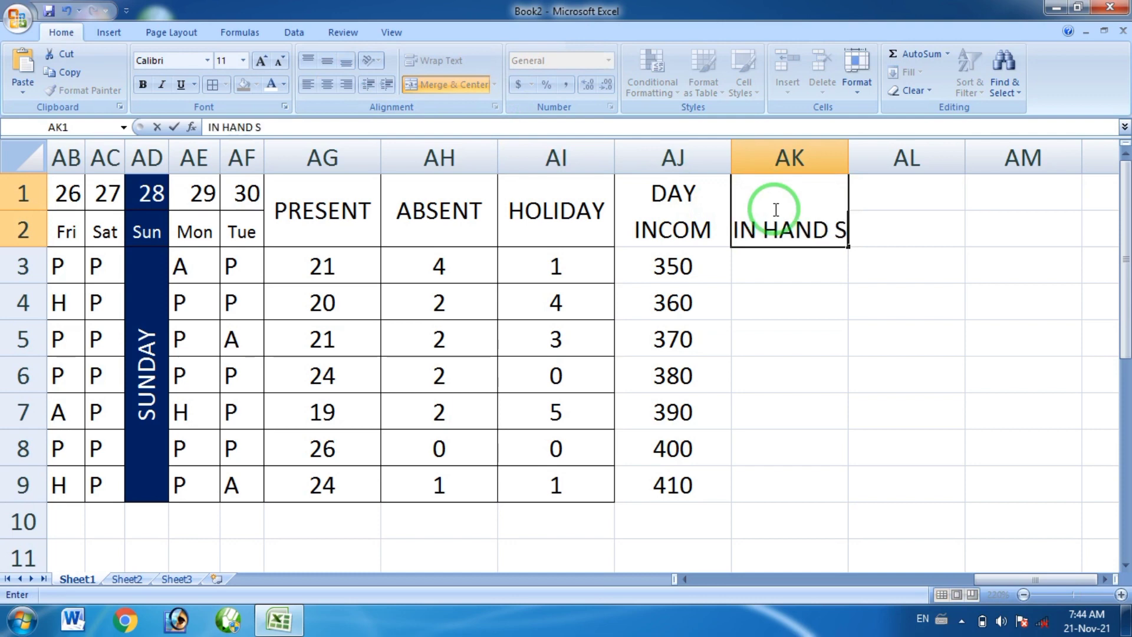
text(ALARY)
click(804, 256)
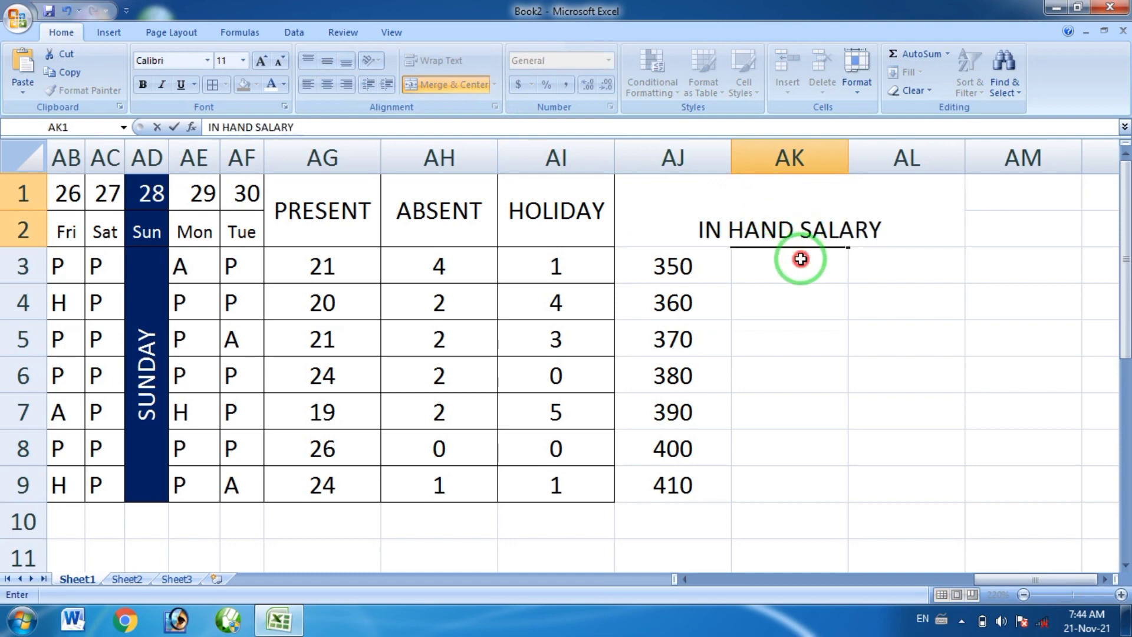
click(799, 223)
click(449, 71)
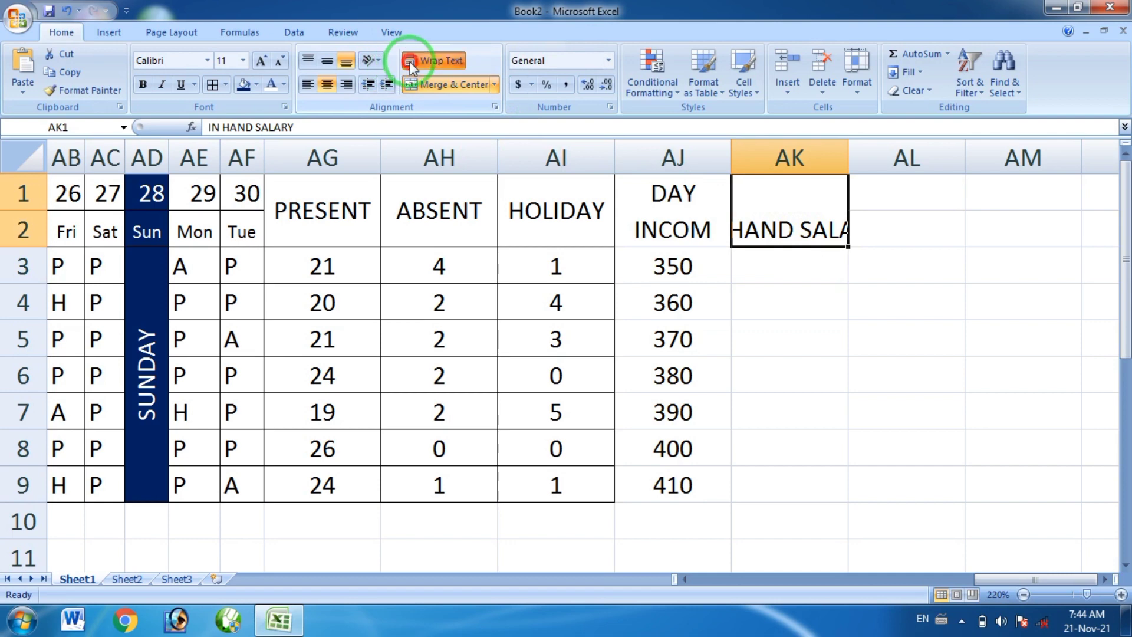
click(771, 272)
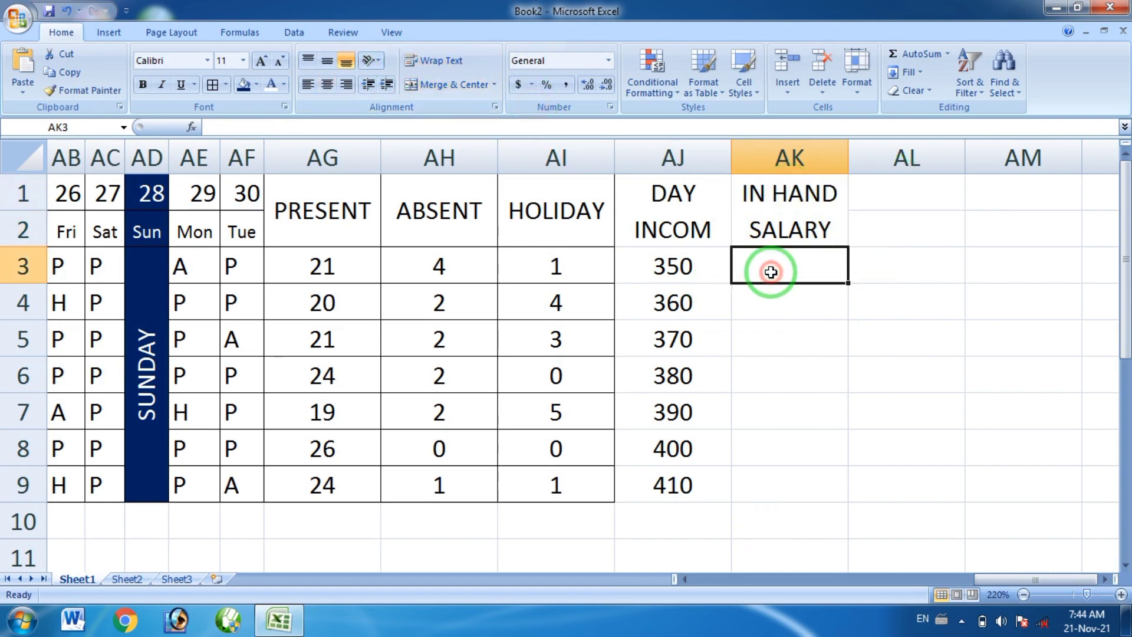
text(=)
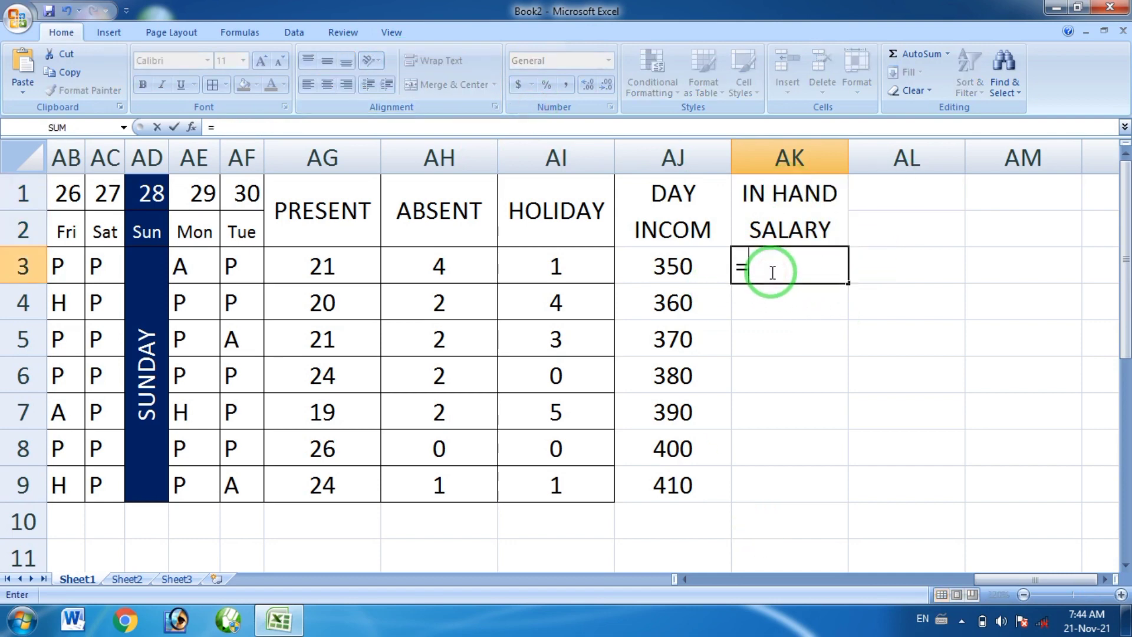
click(334, 266)
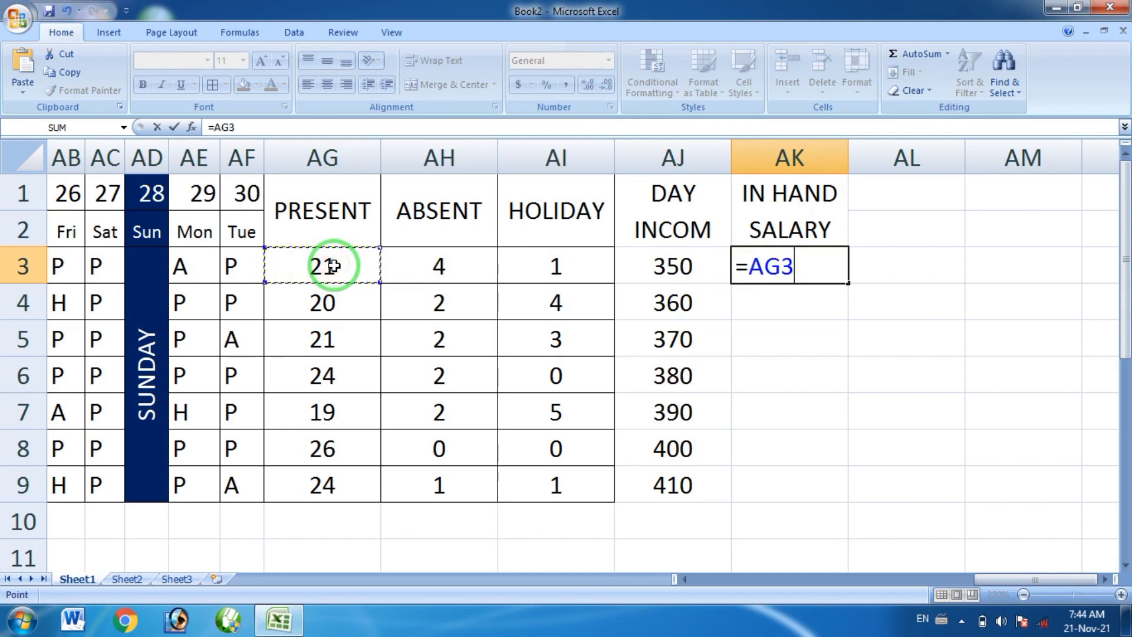
text(*)
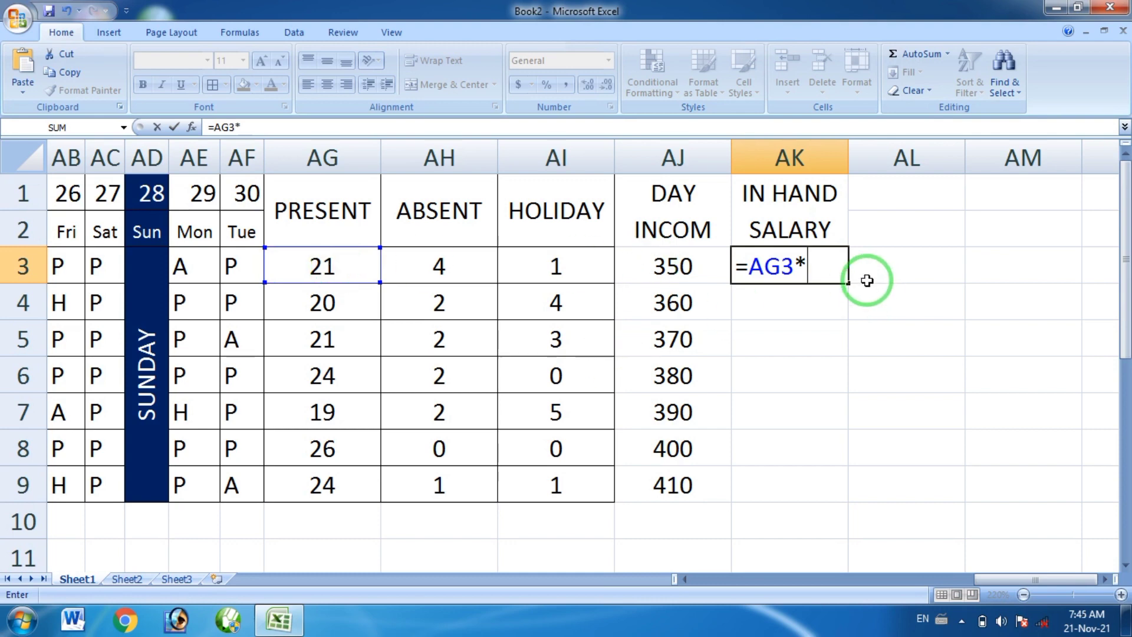
key(BackSpace)
text(+4)
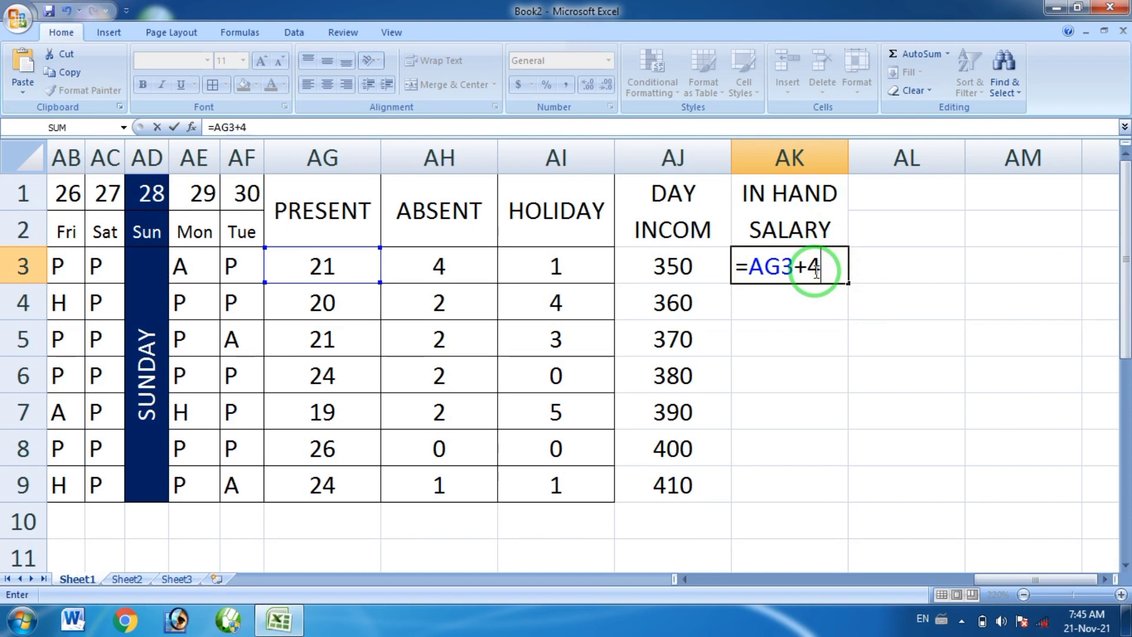
click(688, 273)
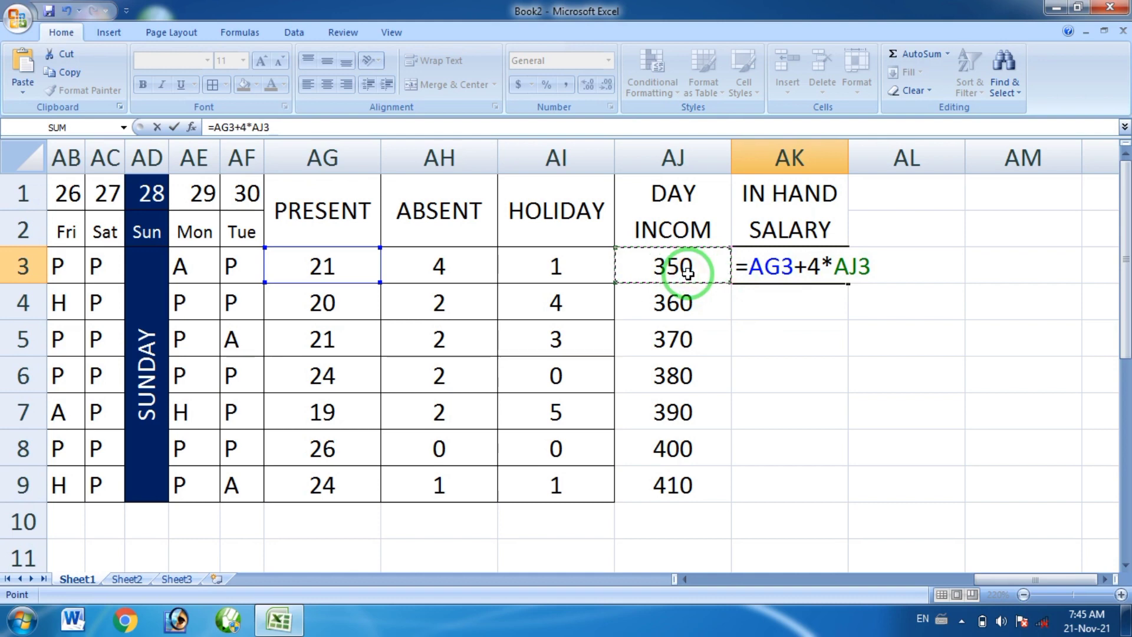
key(Return)
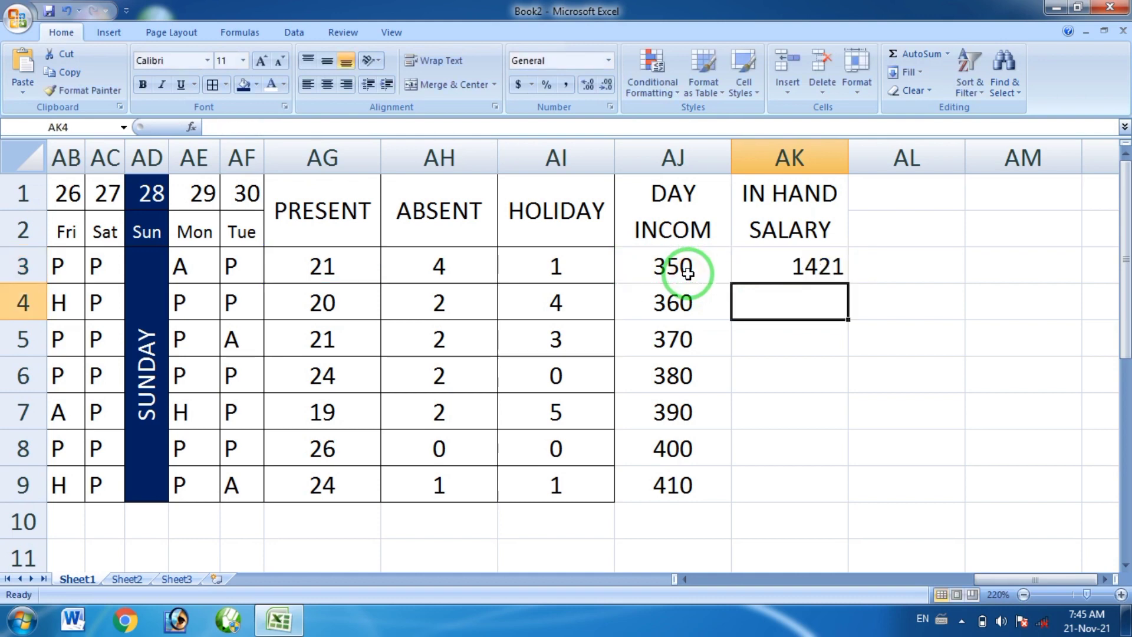
click(811, 265)
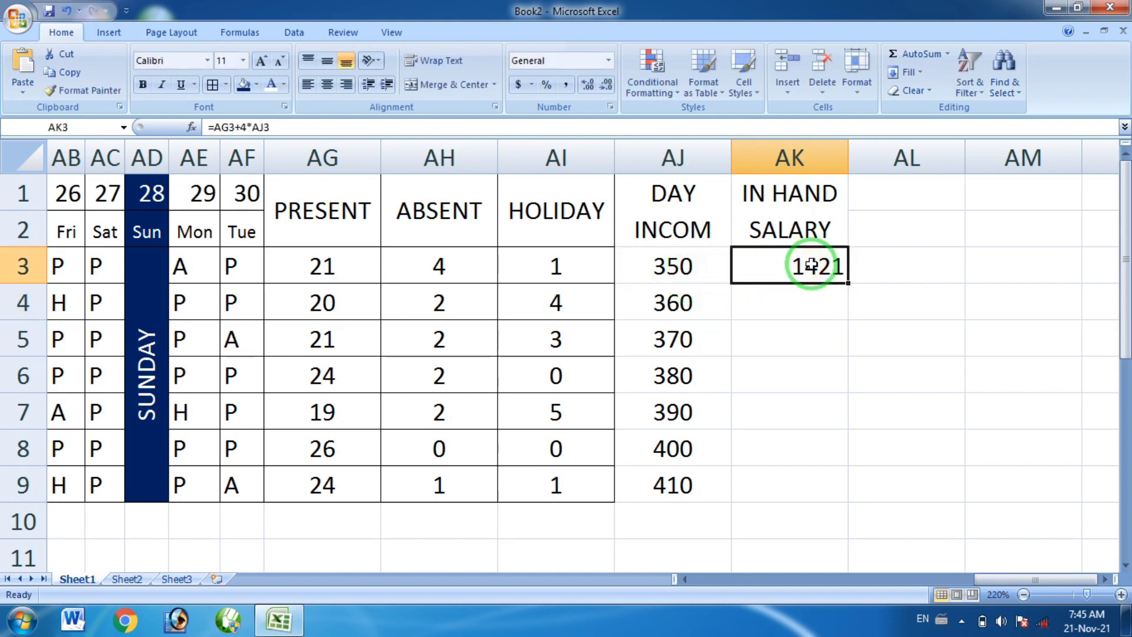
key(Delete)
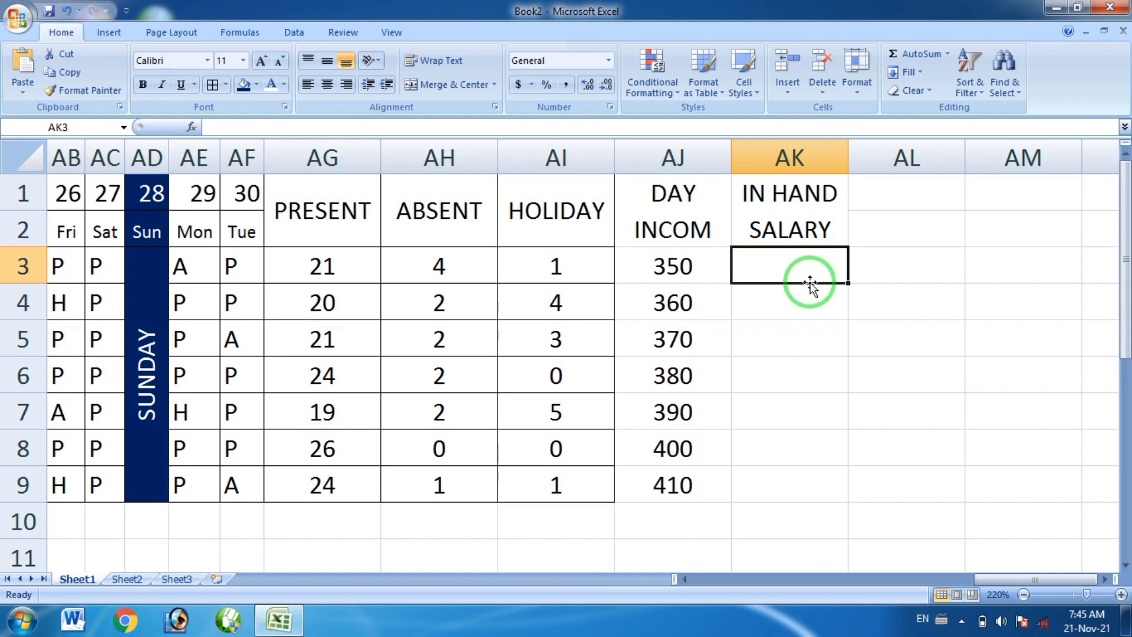
click(859, 286)
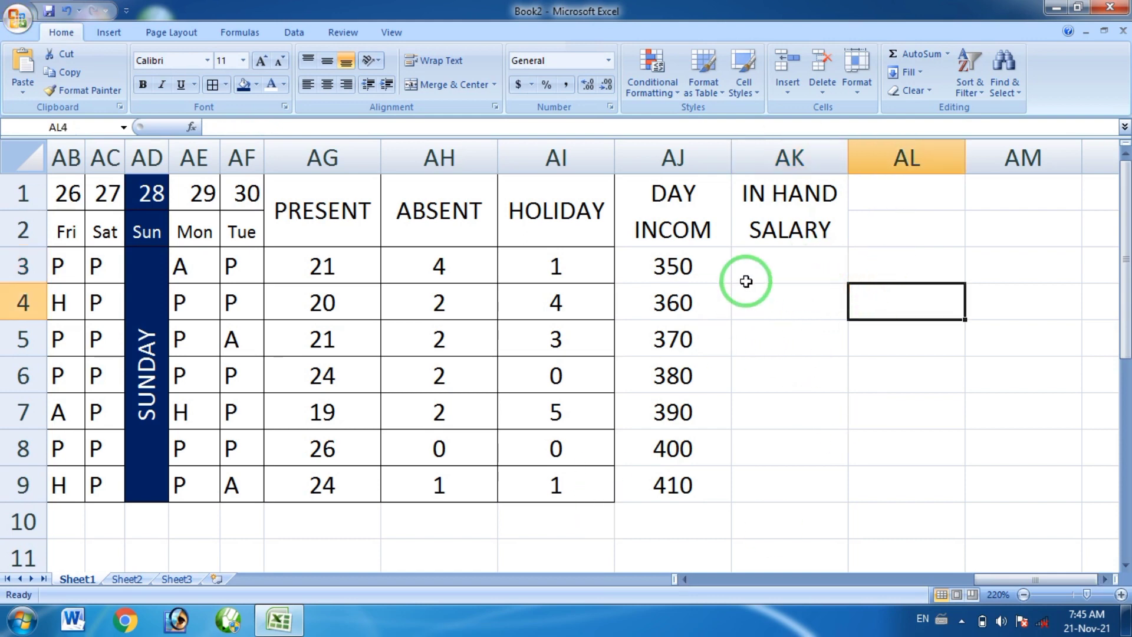
click(814, 264)
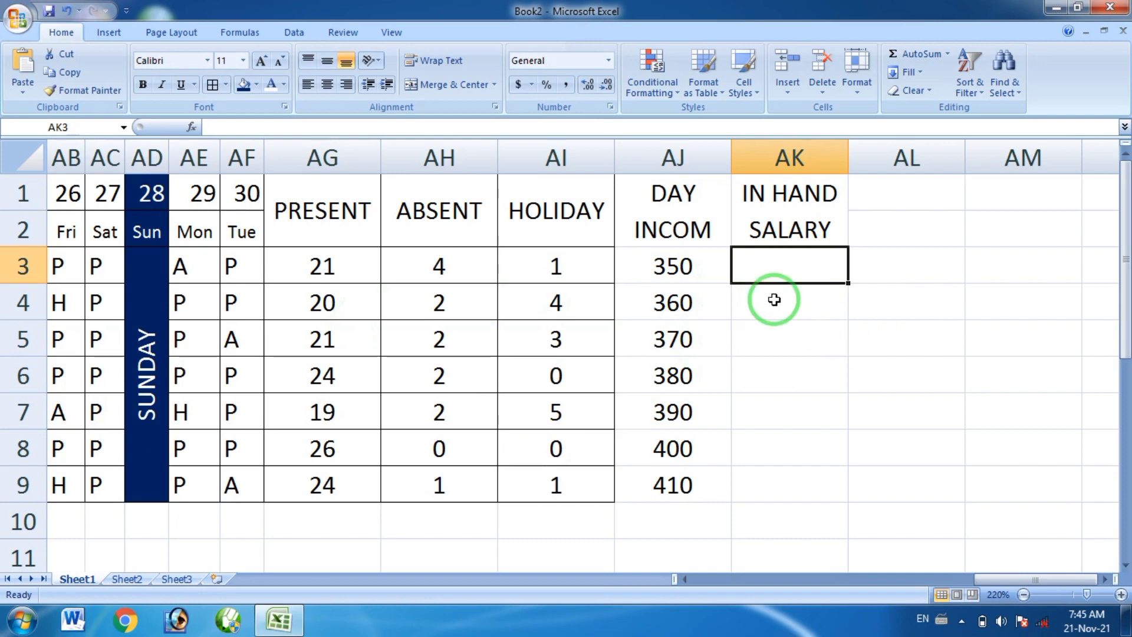
Step: Insert a new column AJ before DAY INCOM and merge cells AJ1:AJ2 for its header
right_click(686, 170)
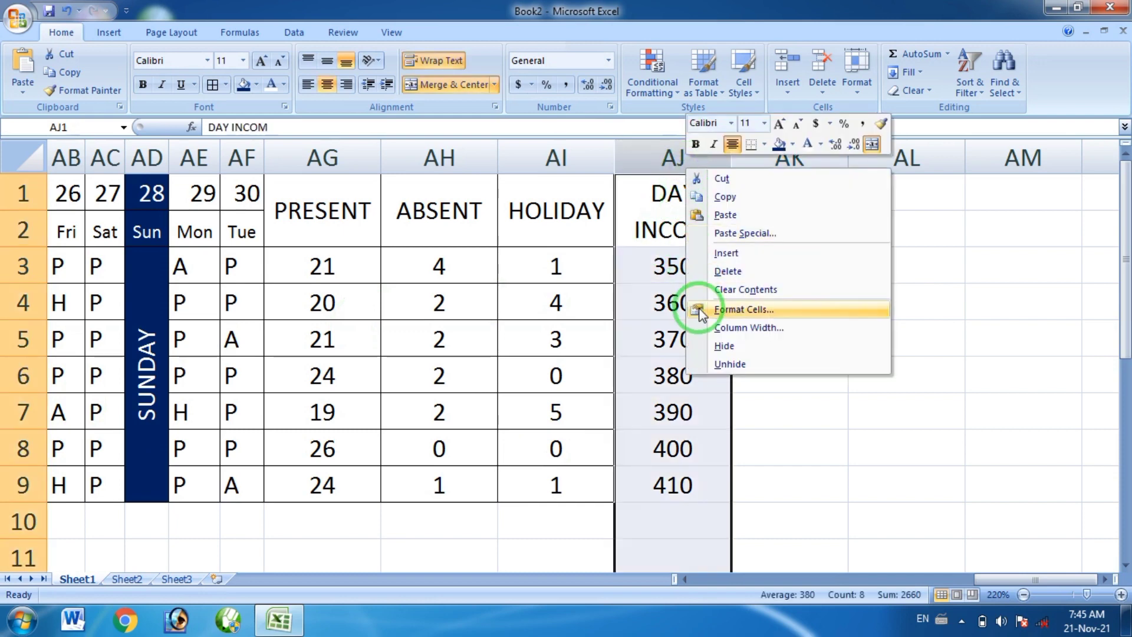
click(725, 253)
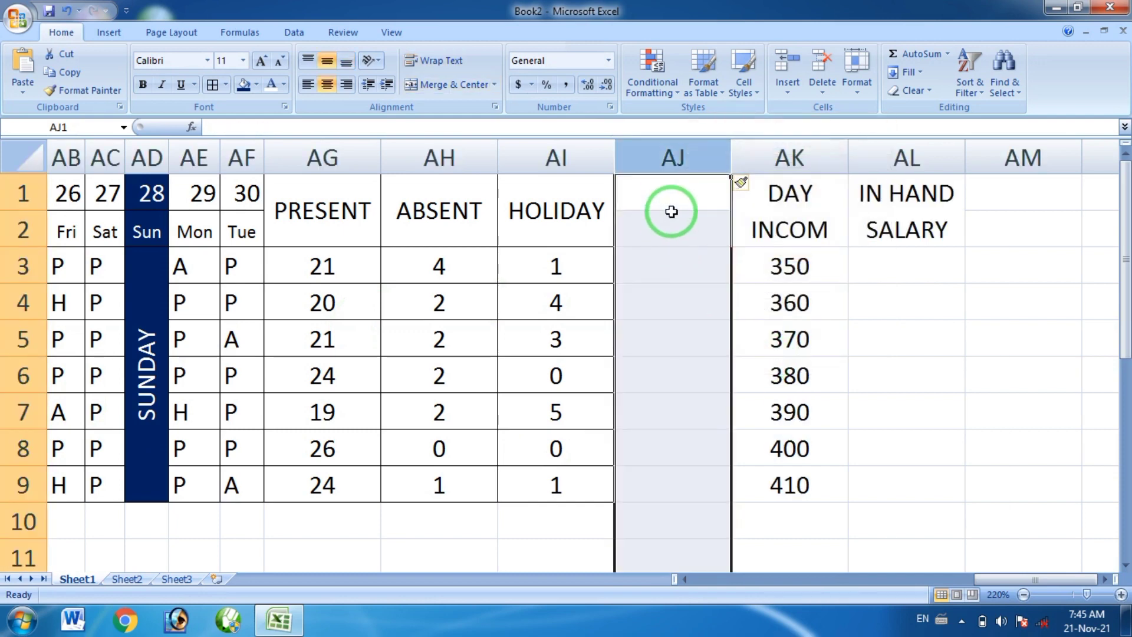
drag(669, 193, 672, 232)
click(445, 84)
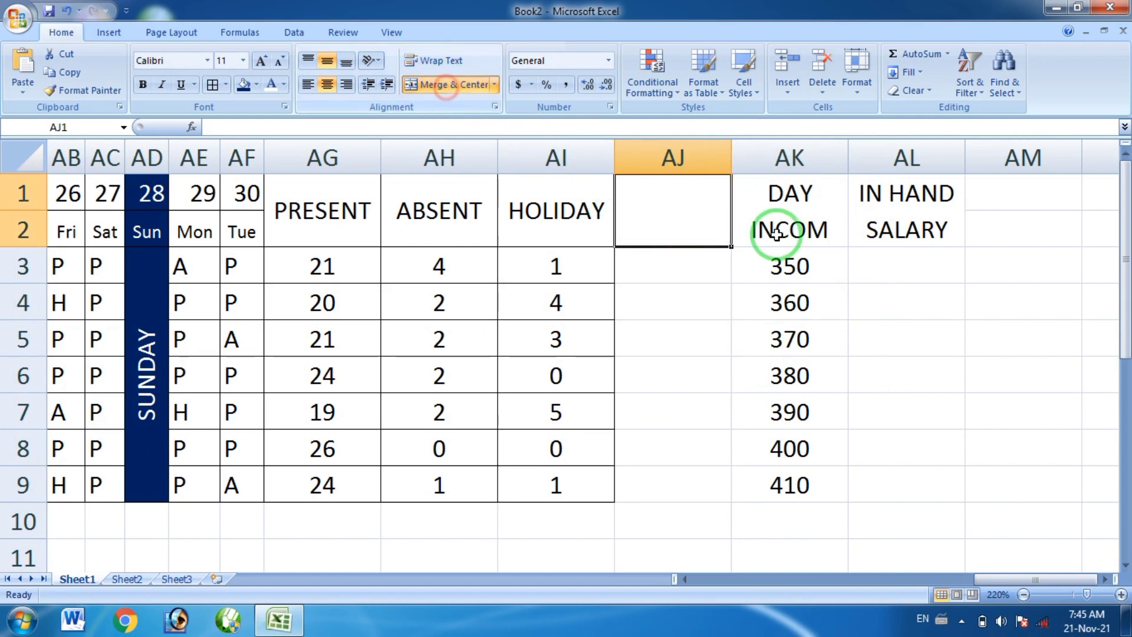
click(990, 337)
Step: Enter the header 'WORD DAY' in the merged cell and wrap it onto two lines
click(671, 191)
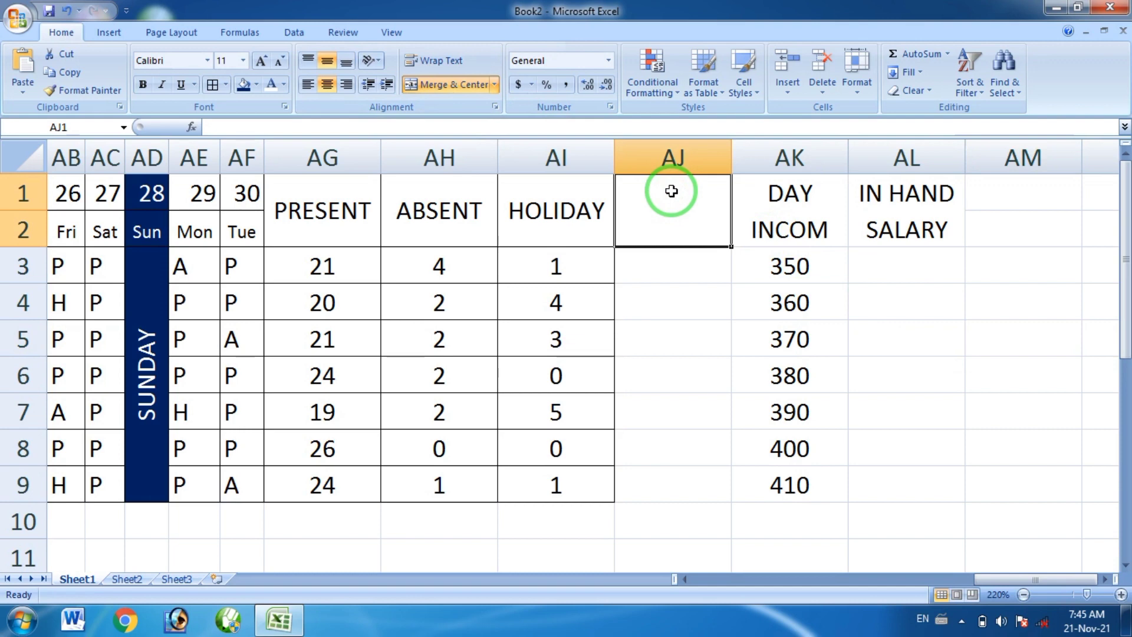
text(WORD)
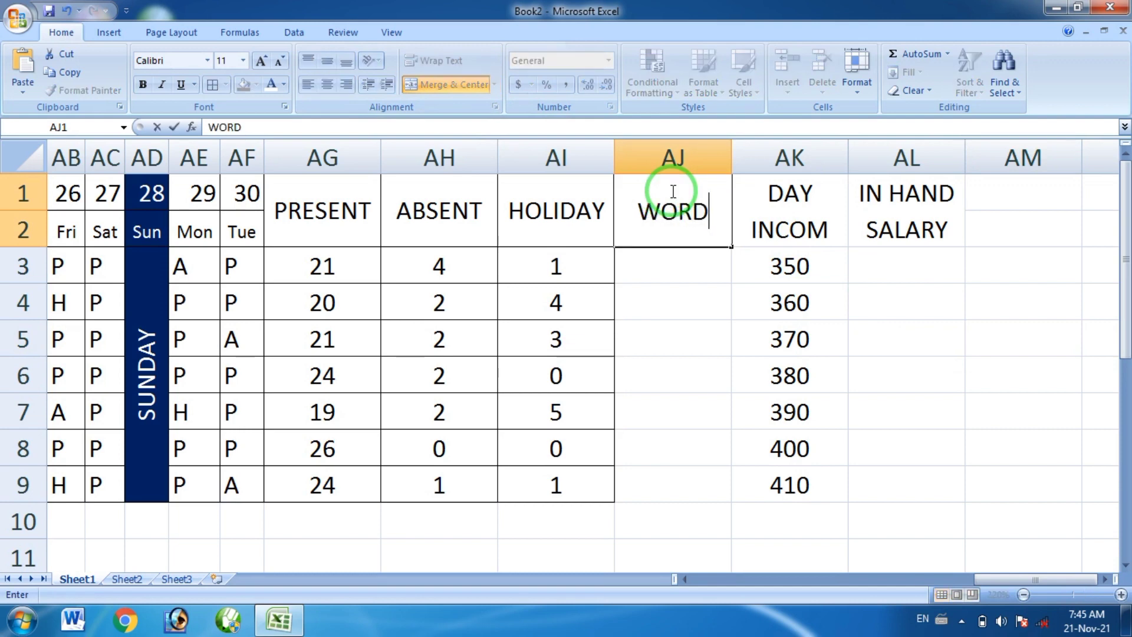
text( DAY)
click(675, 274)
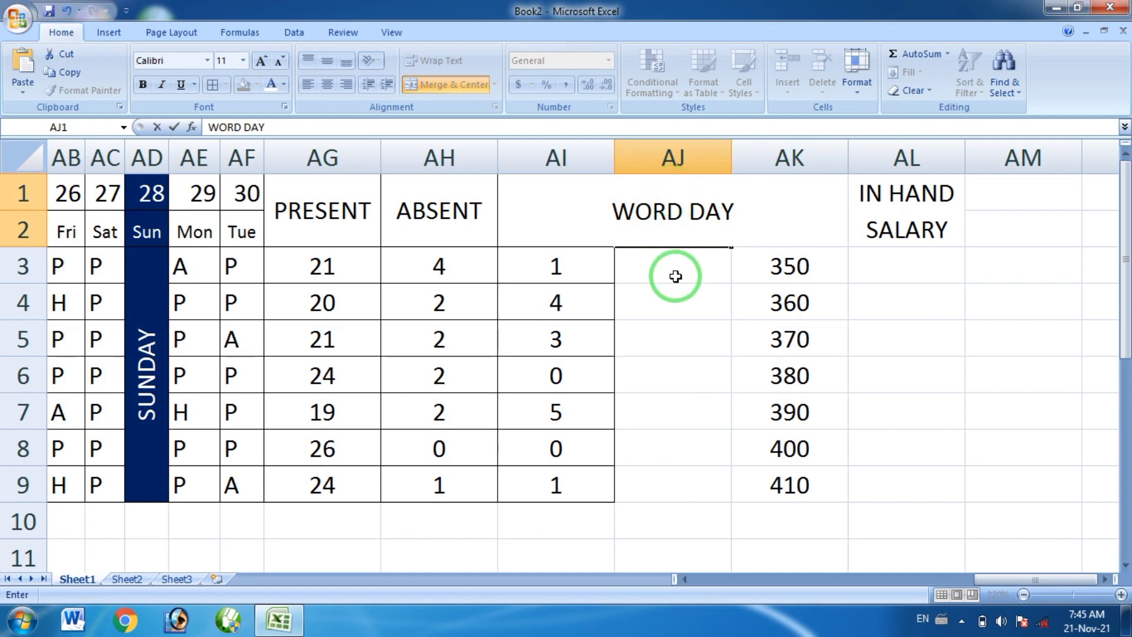
click(441, 60)
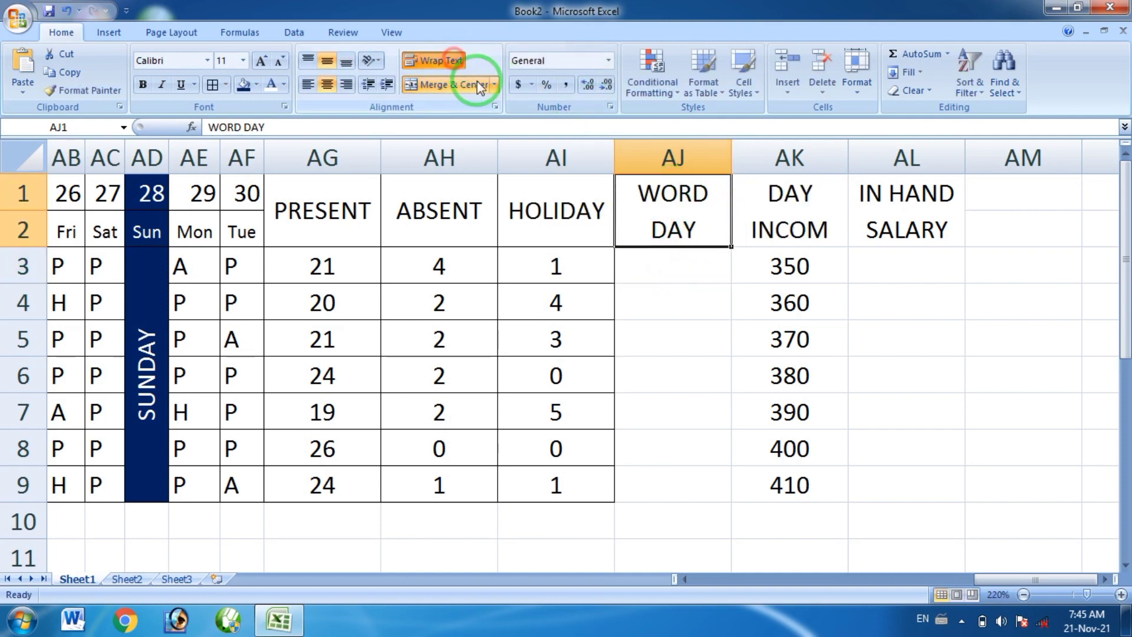
click(681, 264)
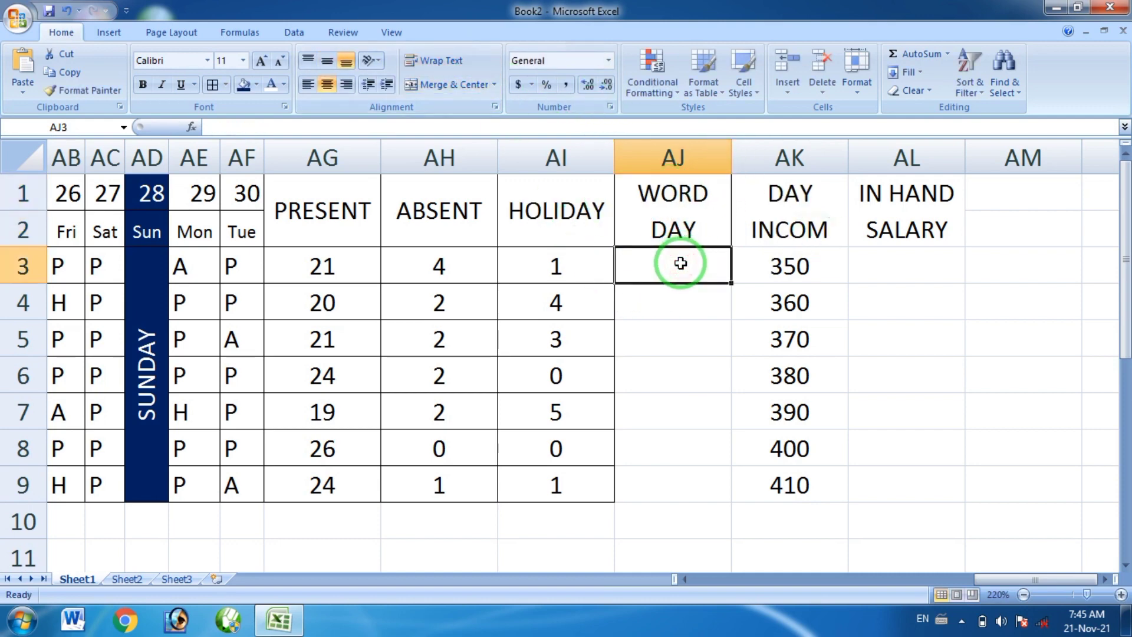
Step: Enter =AG3+4 in AJ3 and fill it down to AJ9, giving 25, 24, 25, 28, 23, 30, 28
text(=)
click(326, 261)
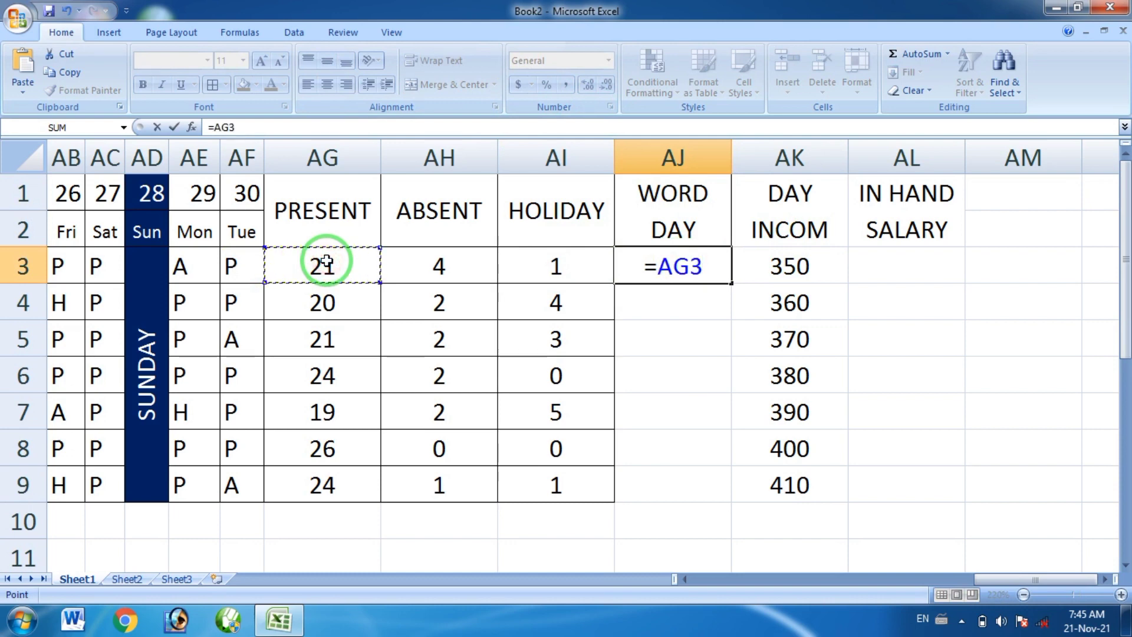
text(+4)
key(Return)
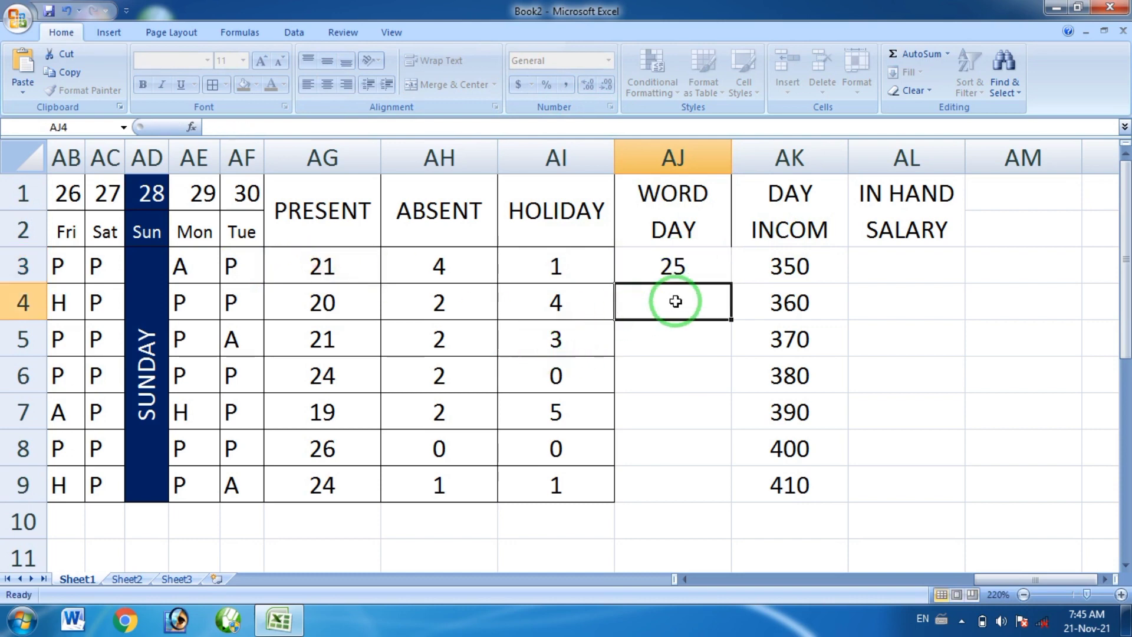
click(677, 268)
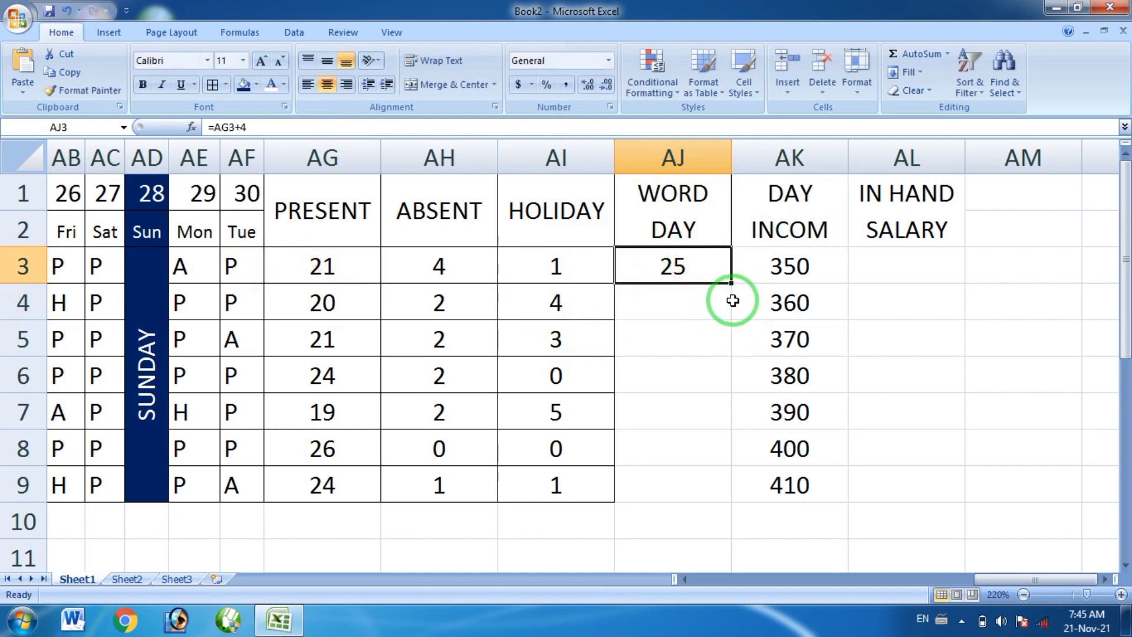
double_click(731, 285)
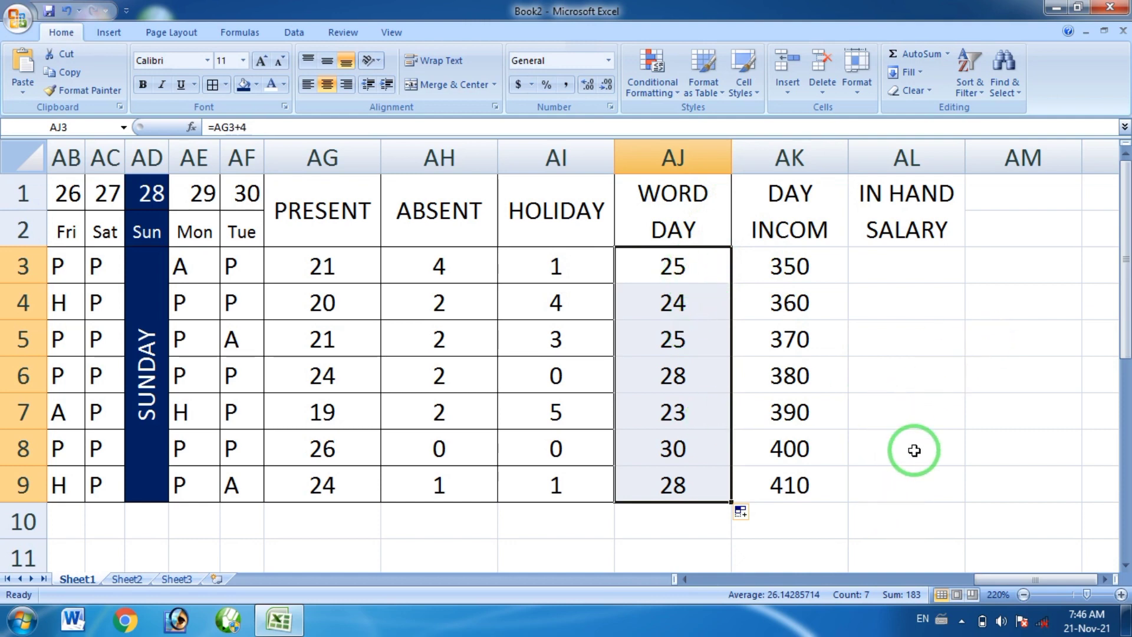
click(924, 262)
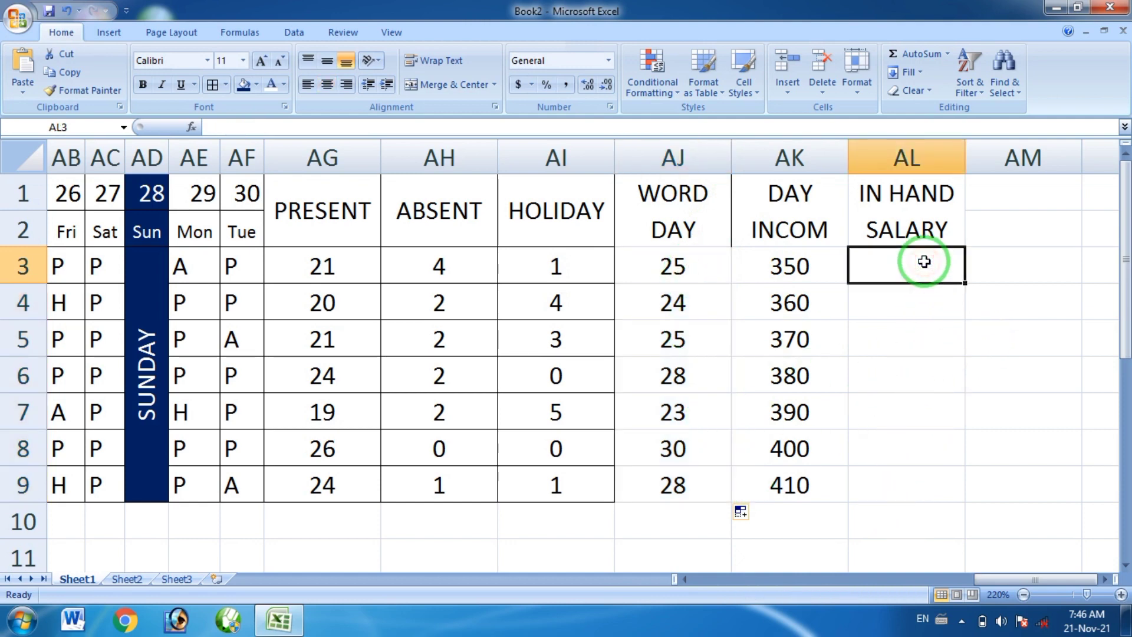
Step: Enter =AJ3*AK3 in AL3 and fill it down to AL9, giving 8750 through 11480
text(=)
click(679, 263)
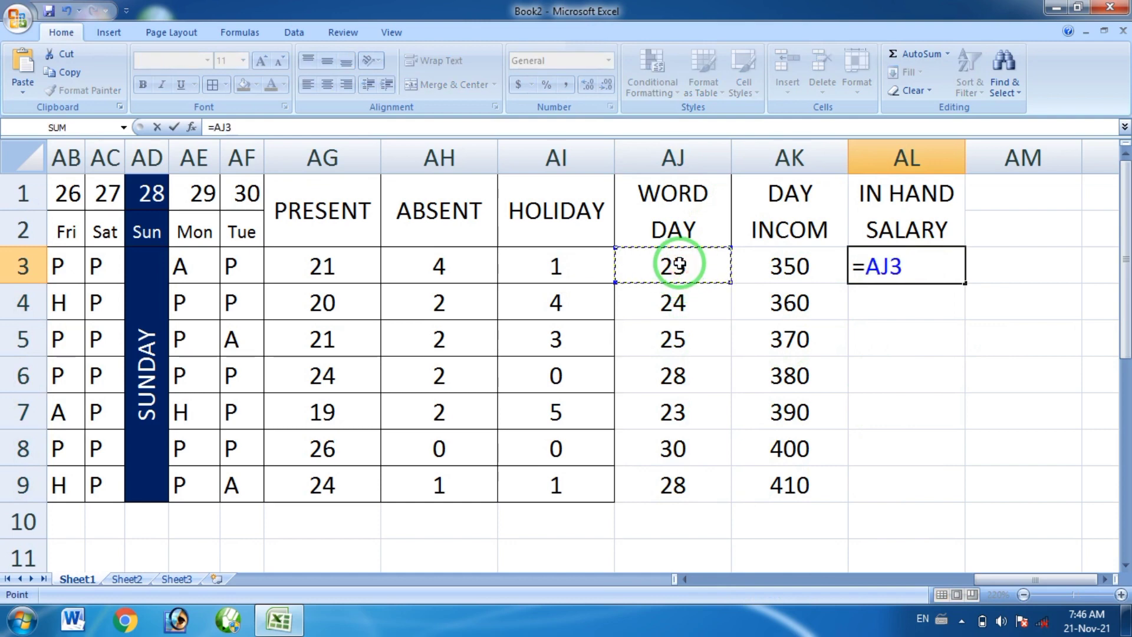
text(*)
click(767, 275)
key(Return)
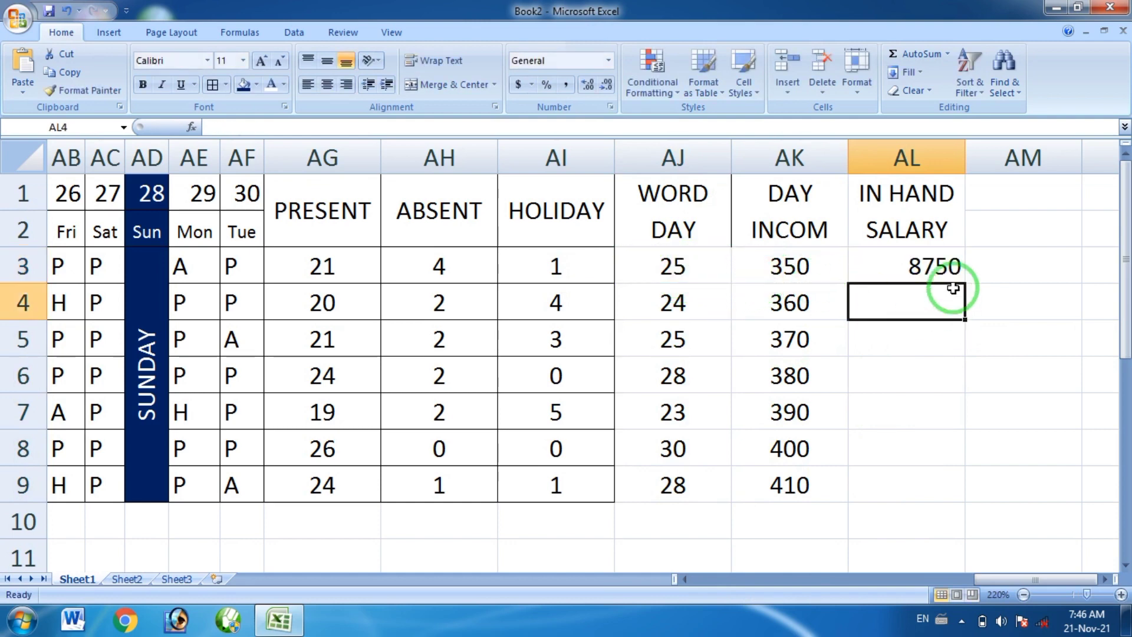
click(954, 269)
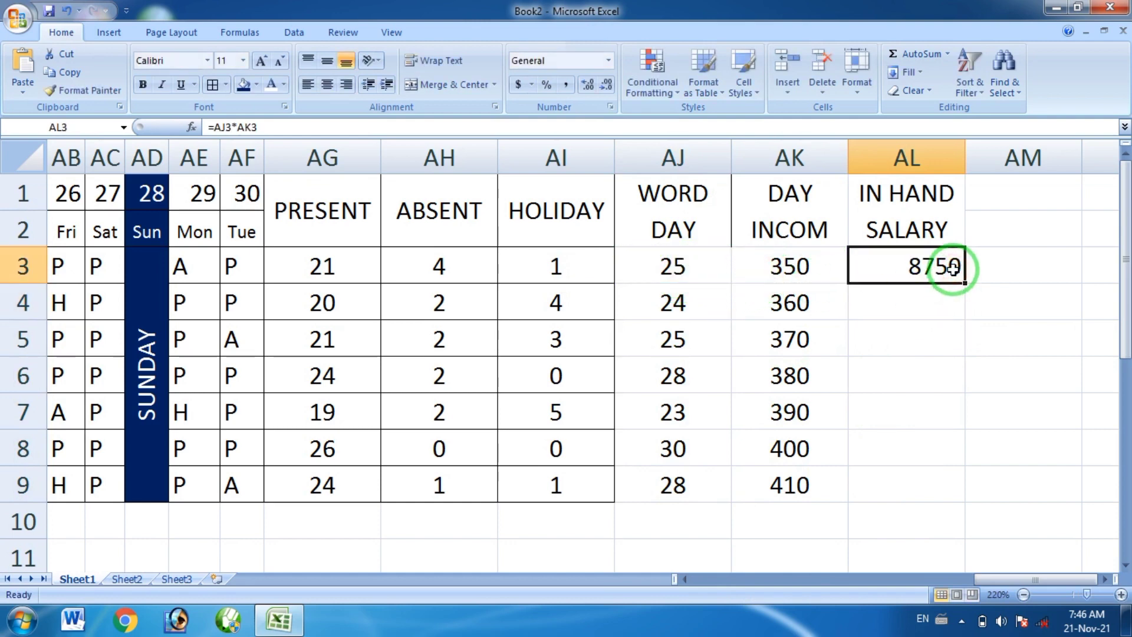
drag(965, 286, 964, 493)
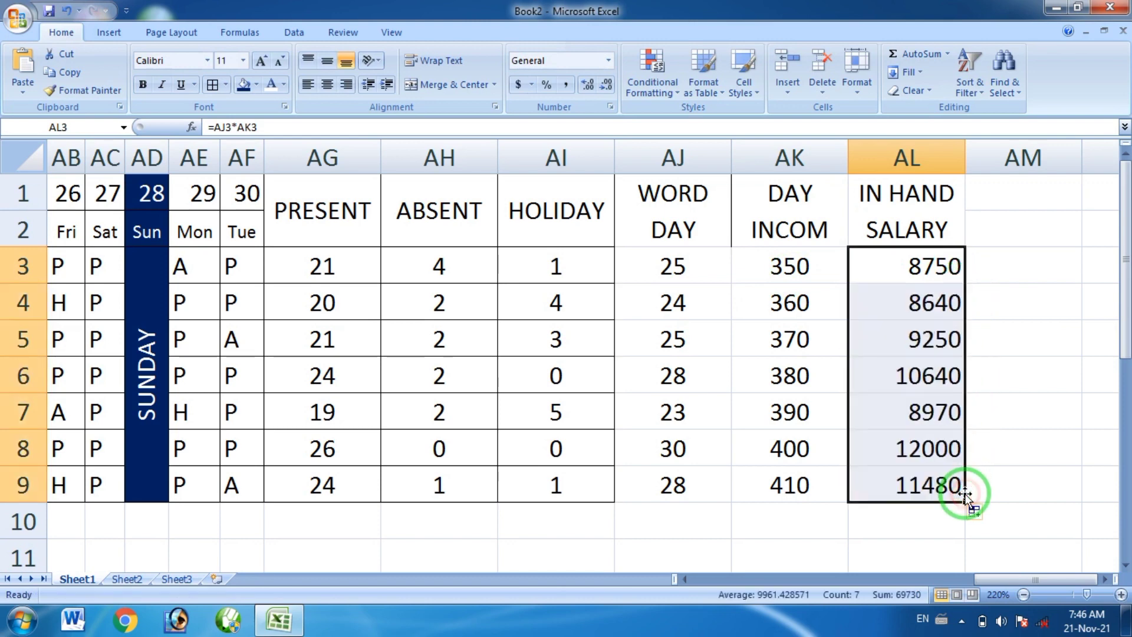
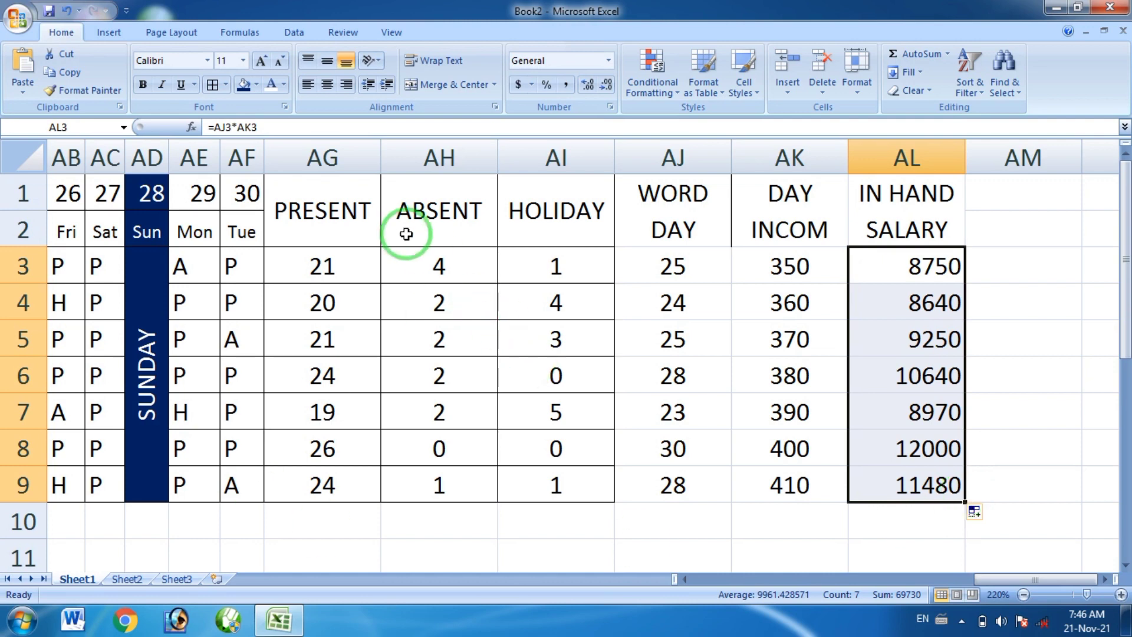
Step: Insert a blank column before DAY INCOM and merge its two header cells
click(1029, 333)
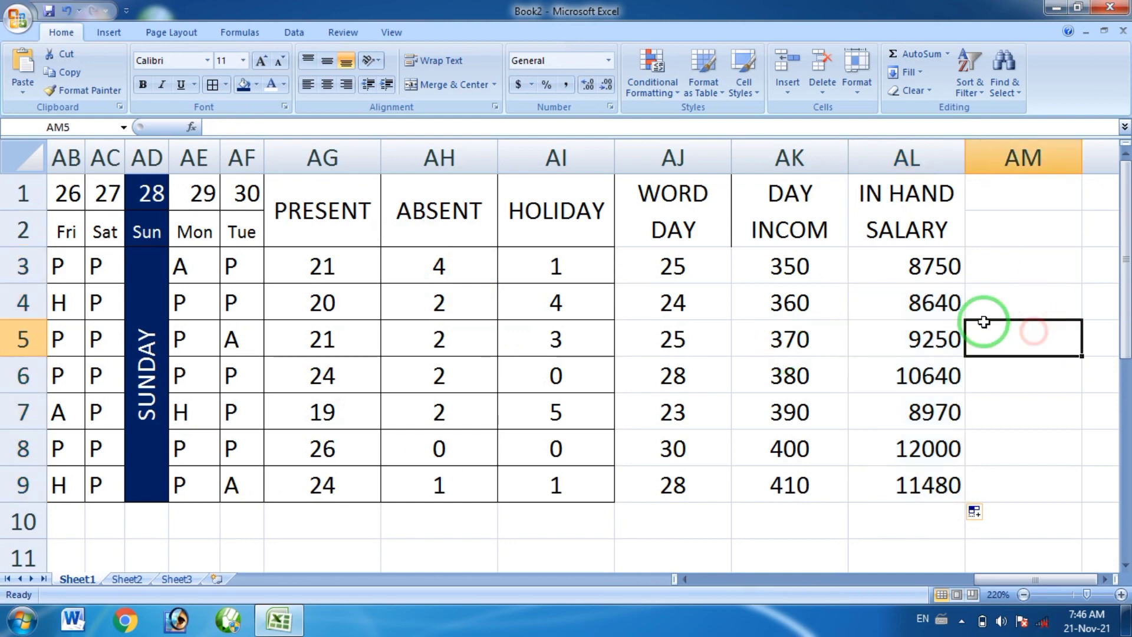
click(781, 156)
right_click(782, 157)
click(804, 239)
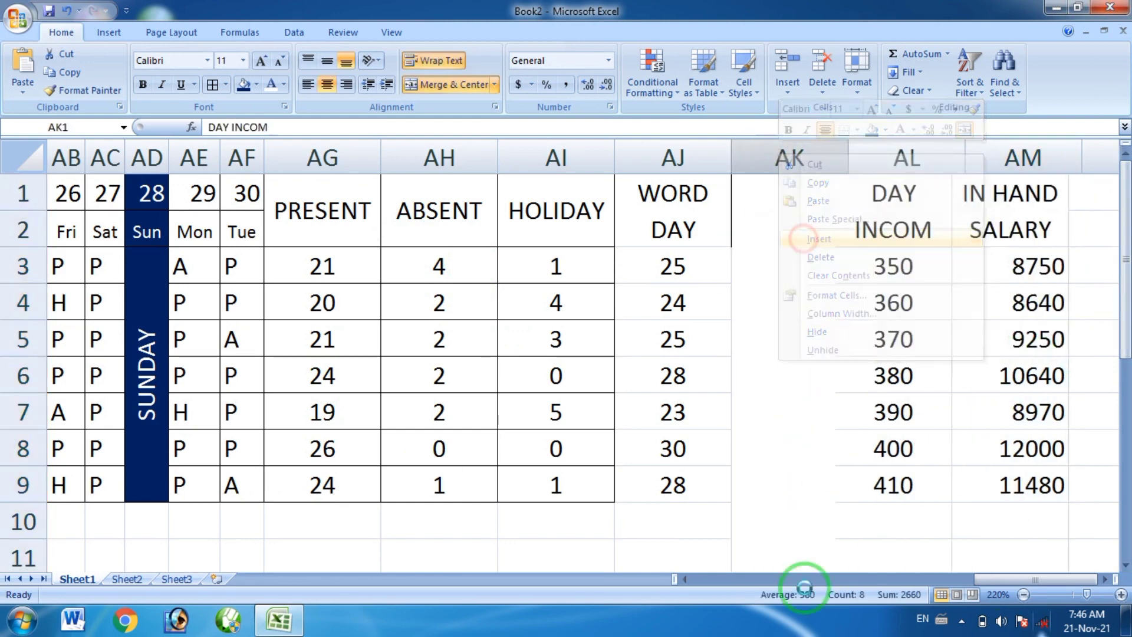
click(803, 195)
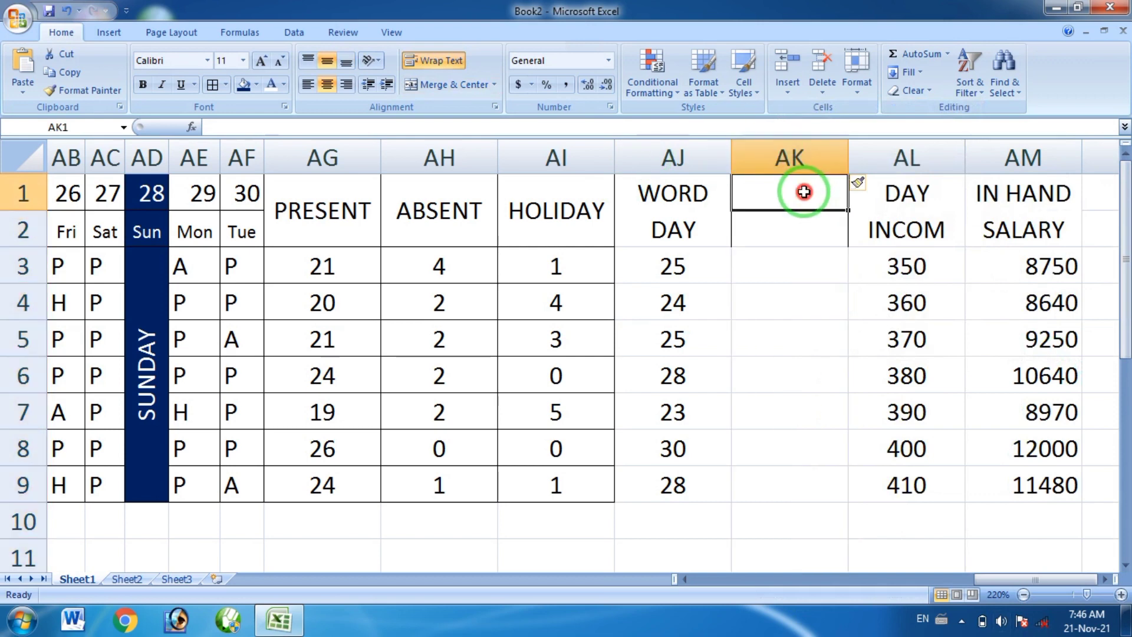
click(448, 84)
Step: Title the new merged header SALARY, replacing the first MONTH INCOM entry
text(MON)
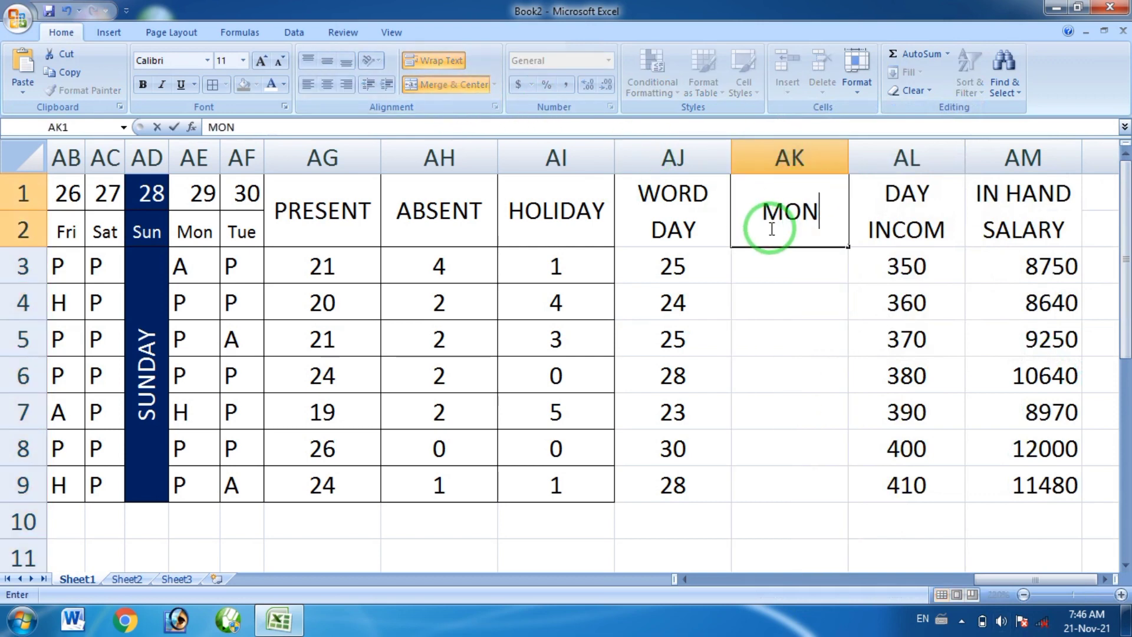
text(TH IN)
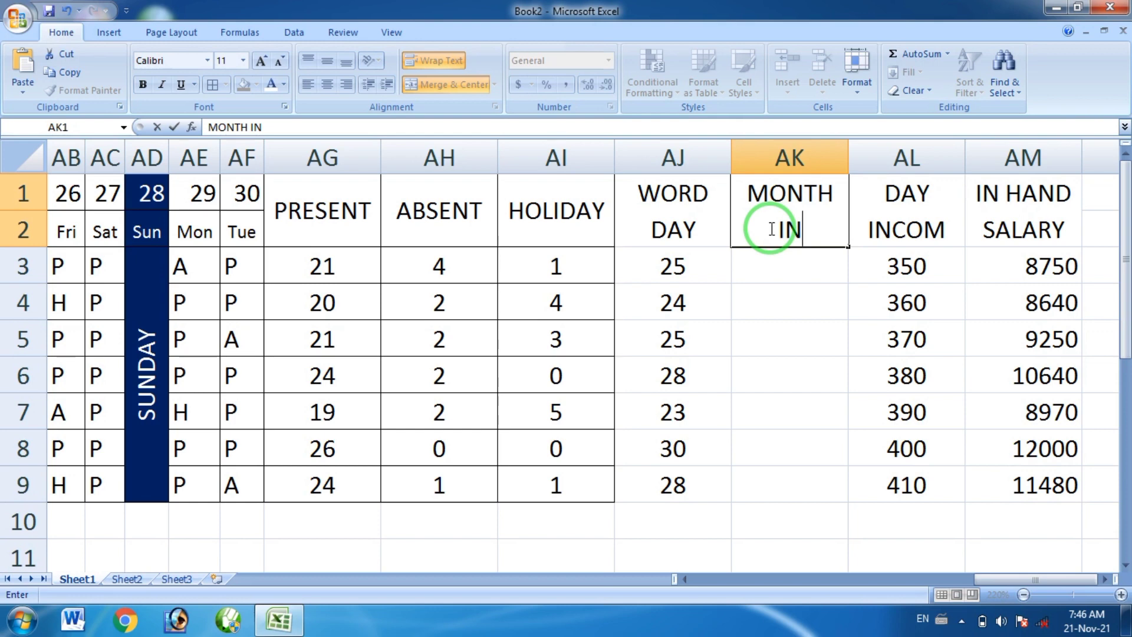
text(COM)
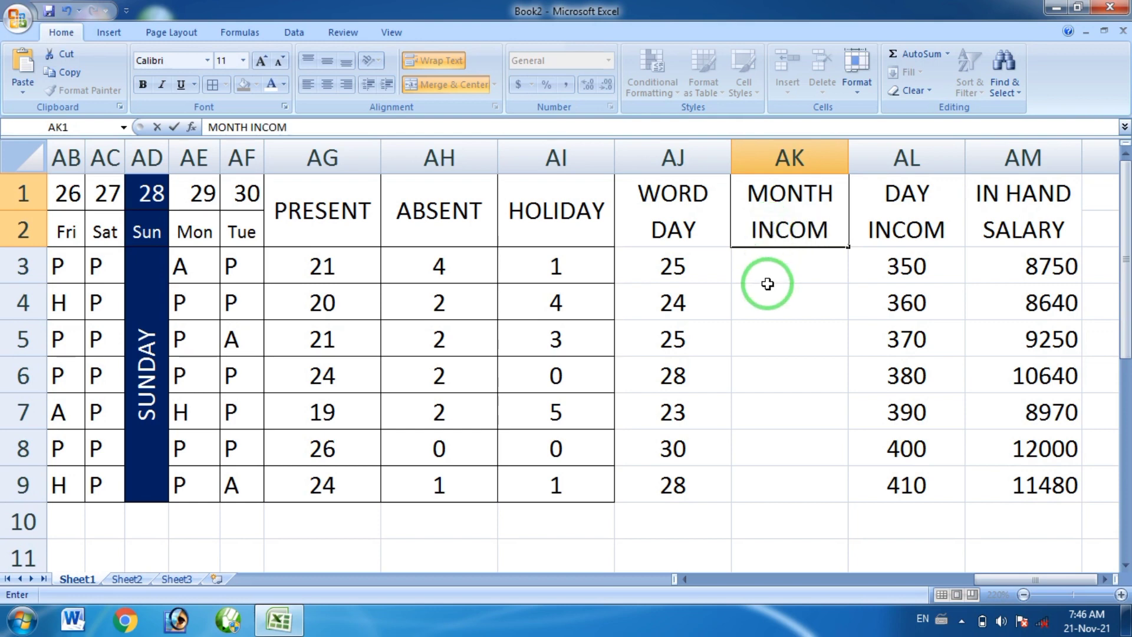
click(803, 273)
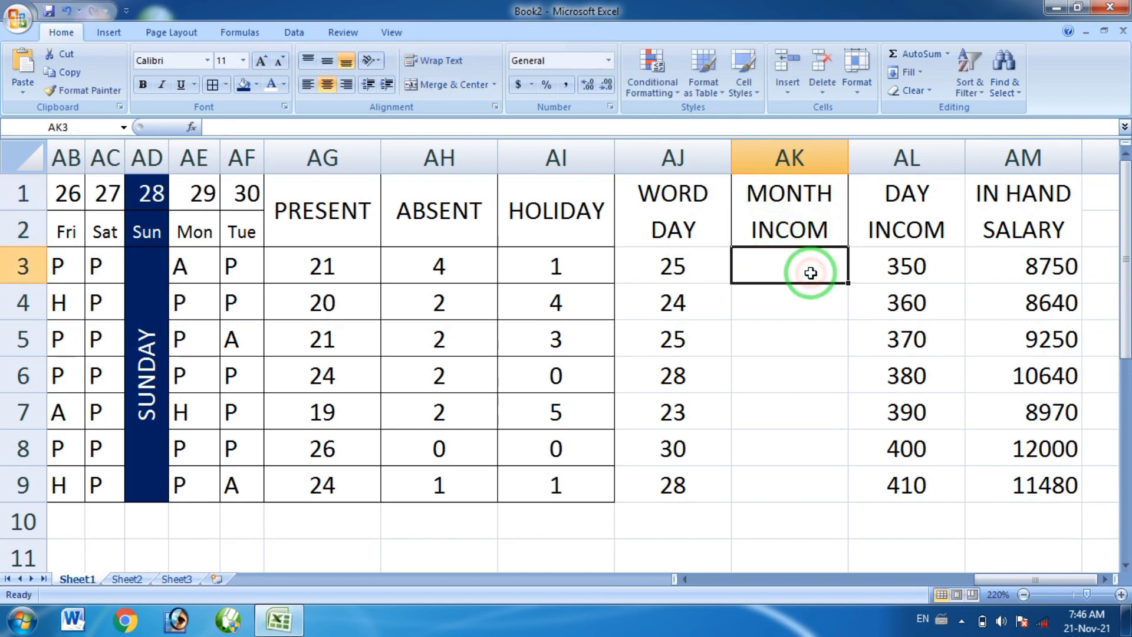
click(830, 224)
double_click(830, 225)
drag(830, 224, 738, 227)
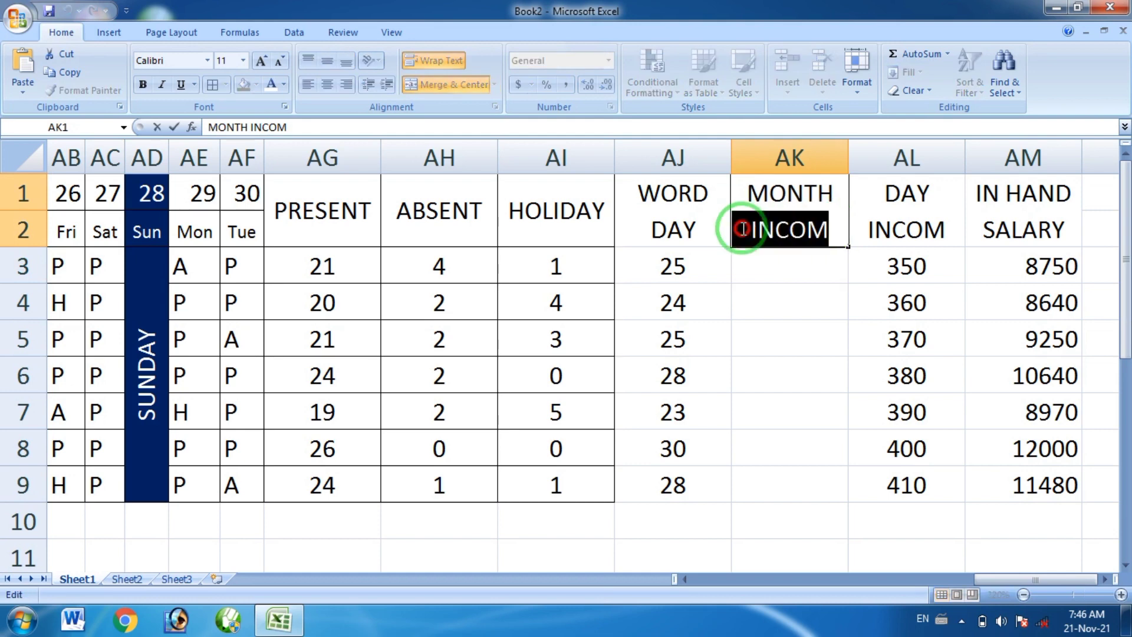
key(Escape)
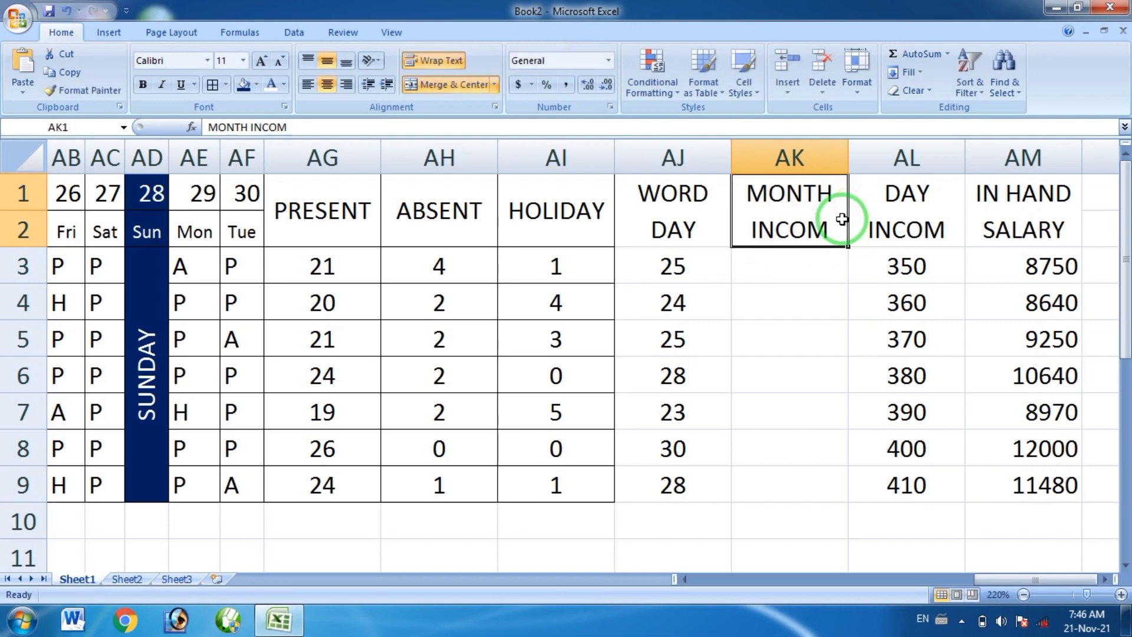
key(Delete)
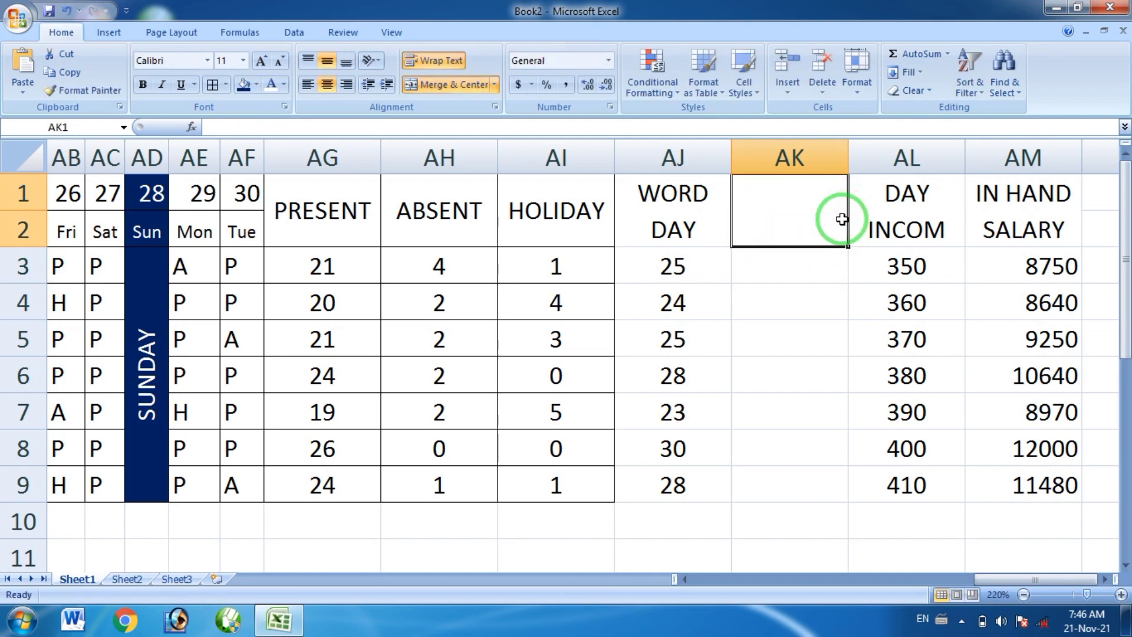
text(T)
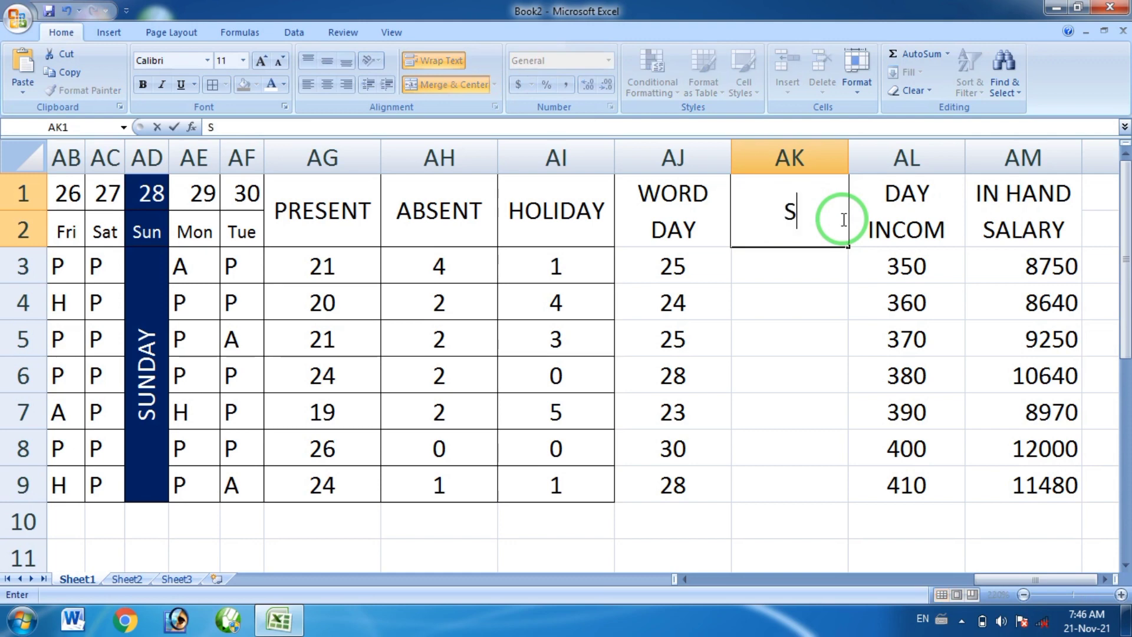
text(RY)
click(822, 272)
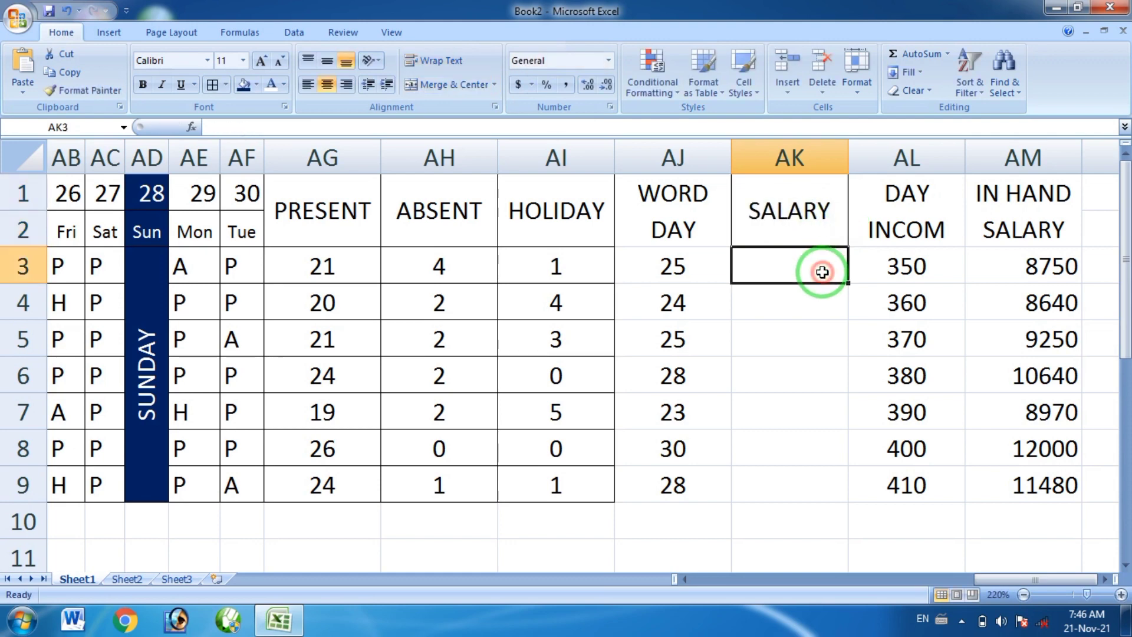
Step: Enter =30*AL3 in AK3 and fill it down to row 9, giving 10500–12300
text(=30)
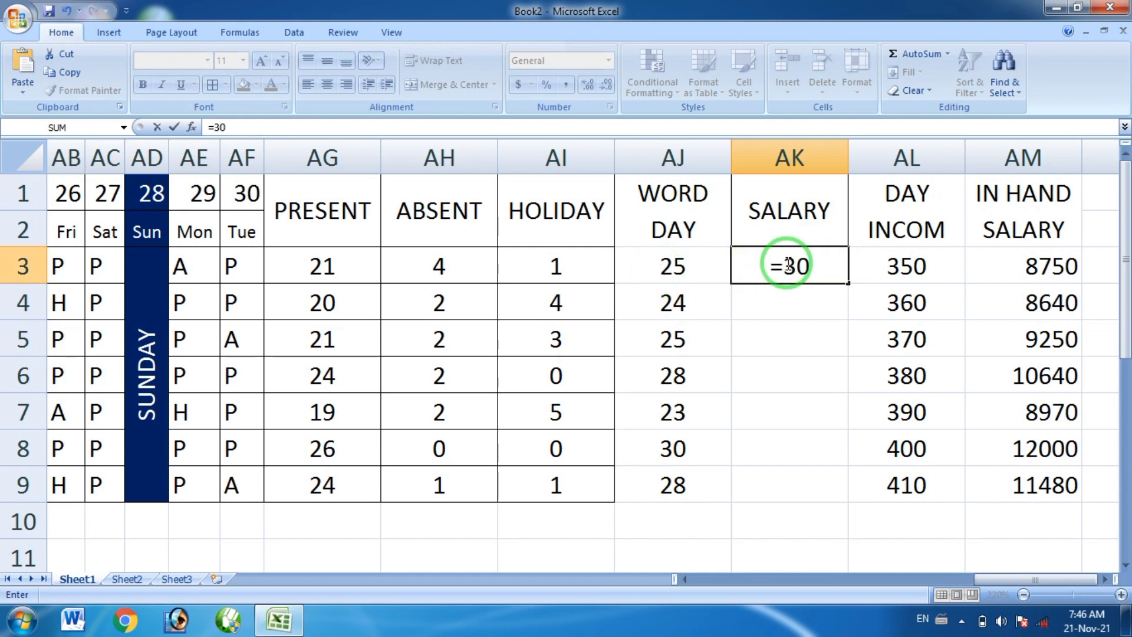
text(*)
click(892, 262)
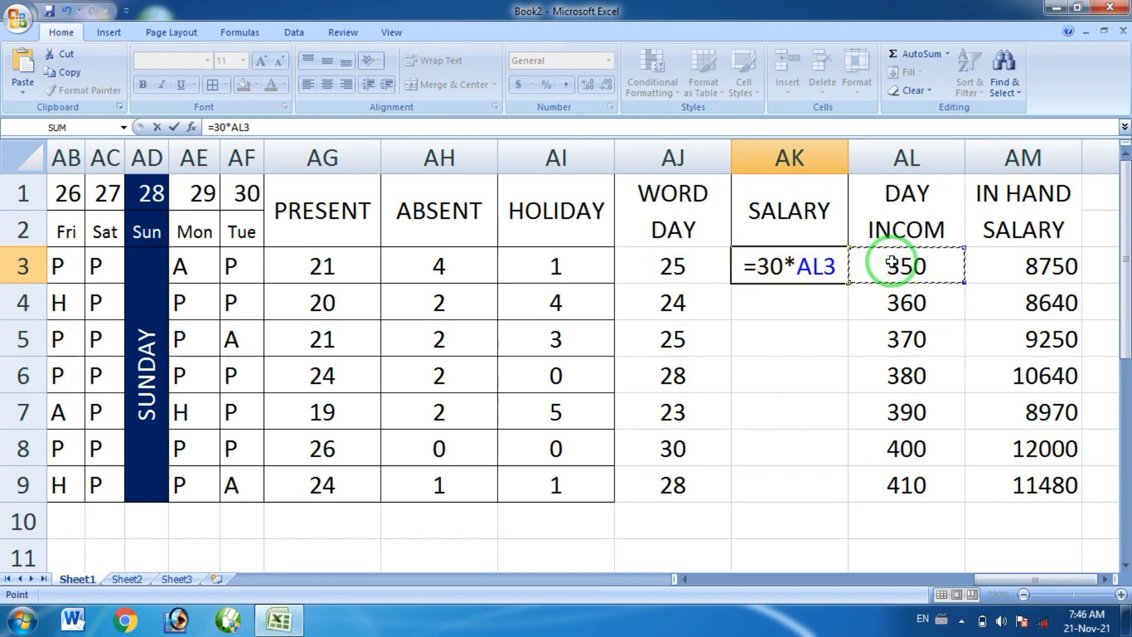
key(Return)
click(817, 276)
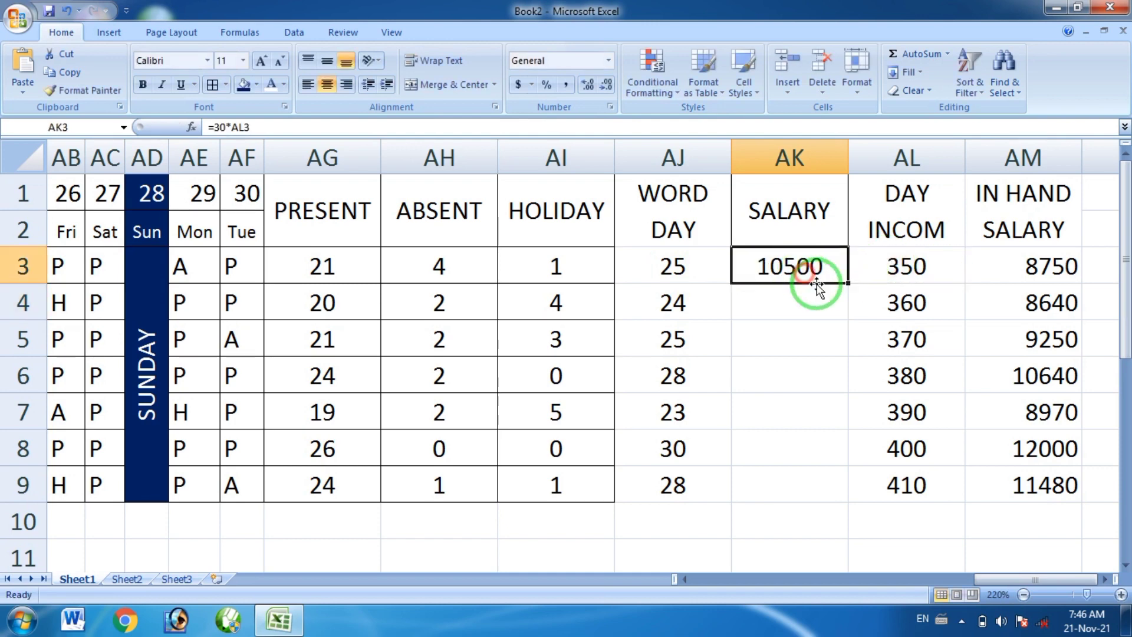
double_click(849, 283)
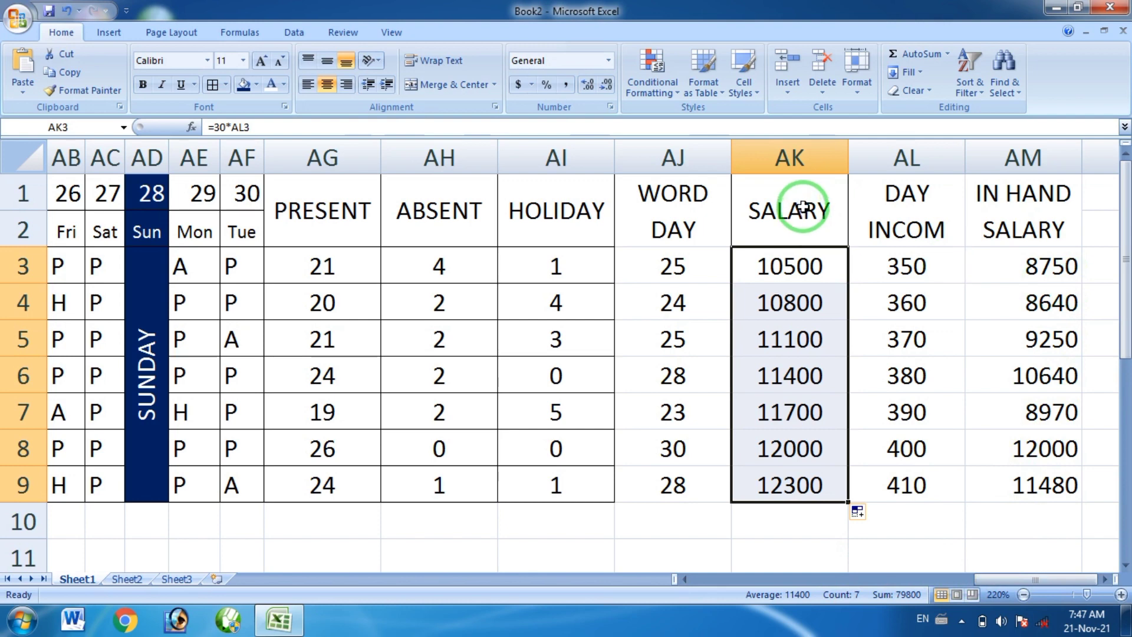
Step: Apply all borders to the SALARY column and the WORD DAY to IN HAND SALARY block
drag(788, 203, 774, 477)
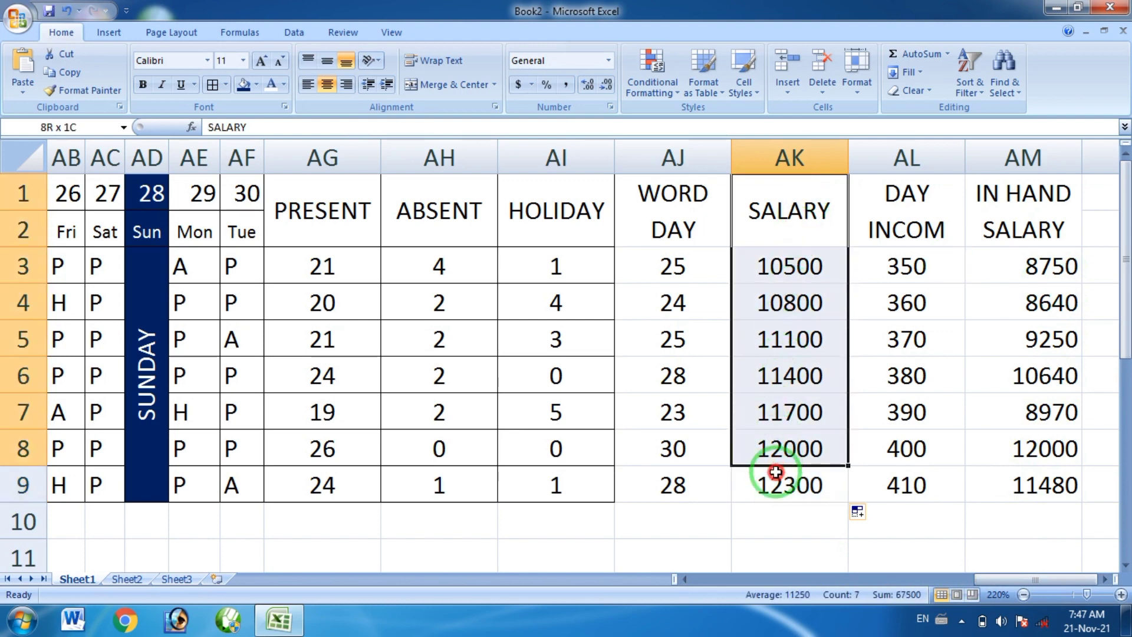
click(211, 84)
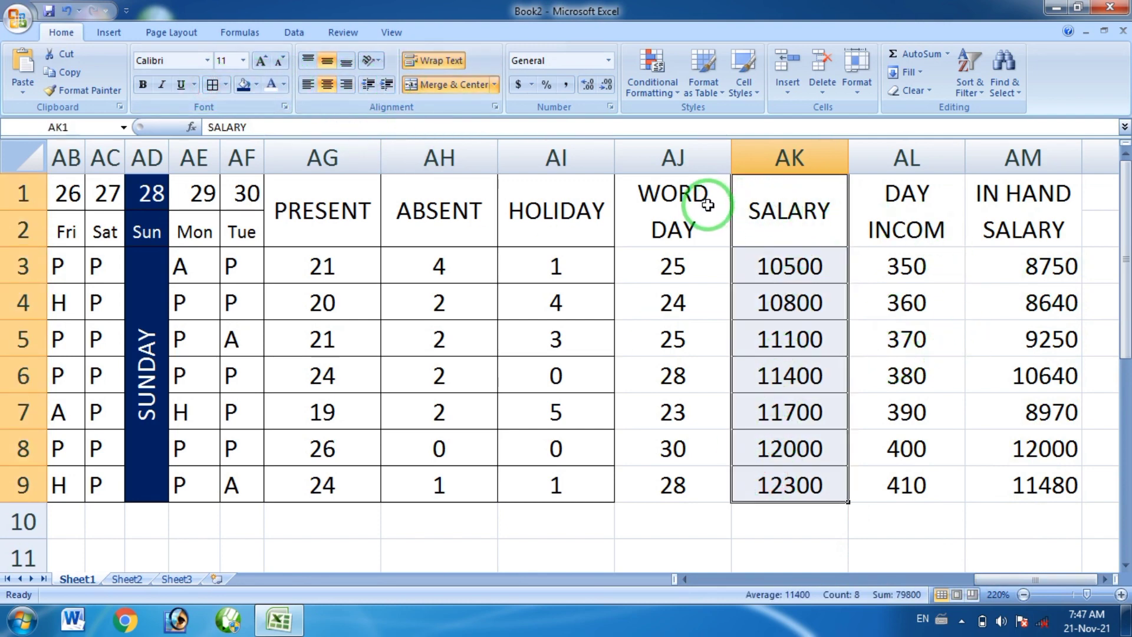
drag(709, 202, 1025, 475)
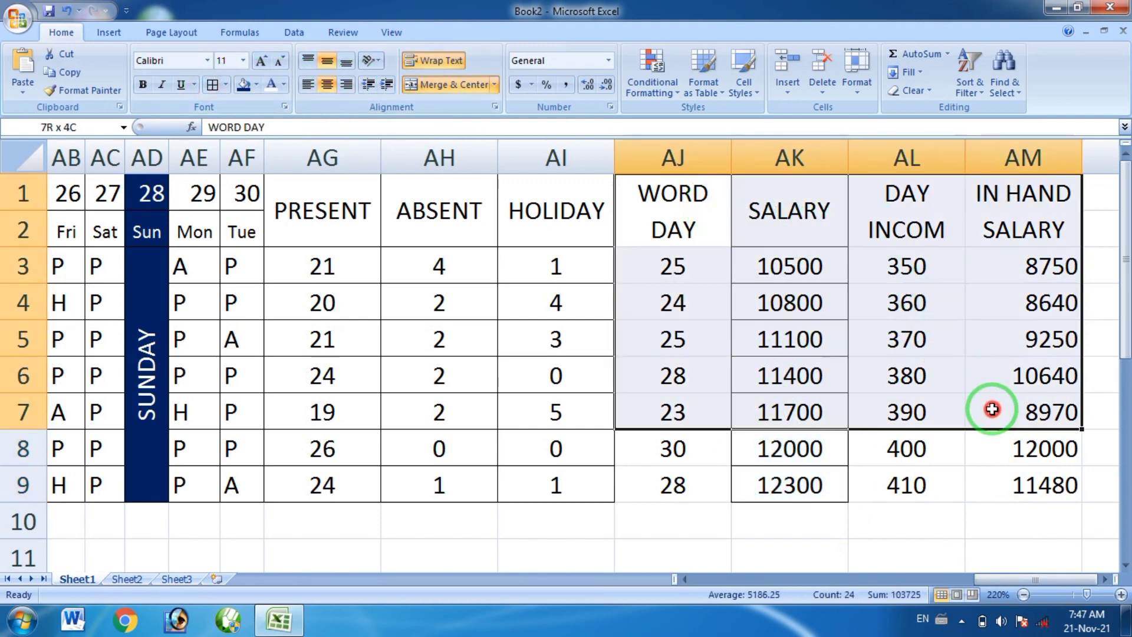
click(213, 84)
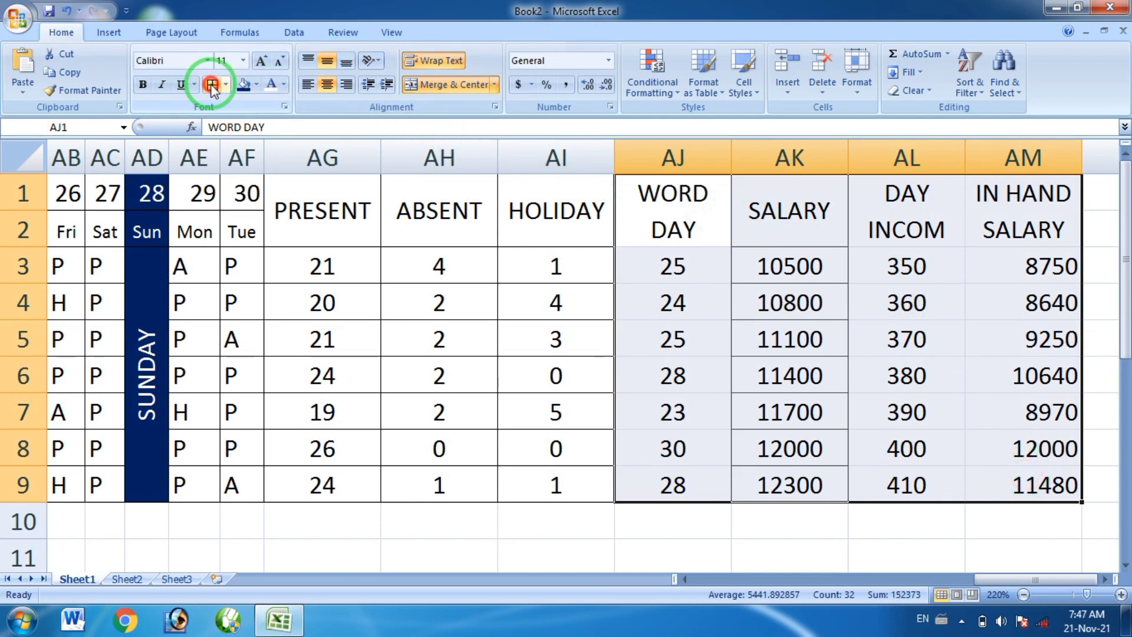
click(877, 539)
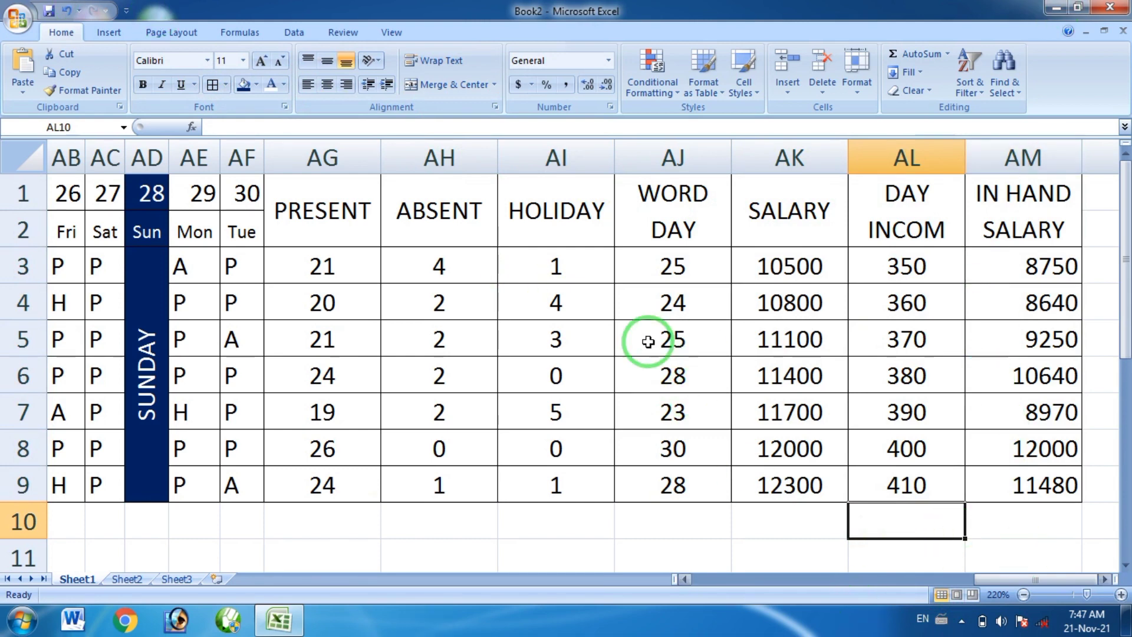
click(235, 514)
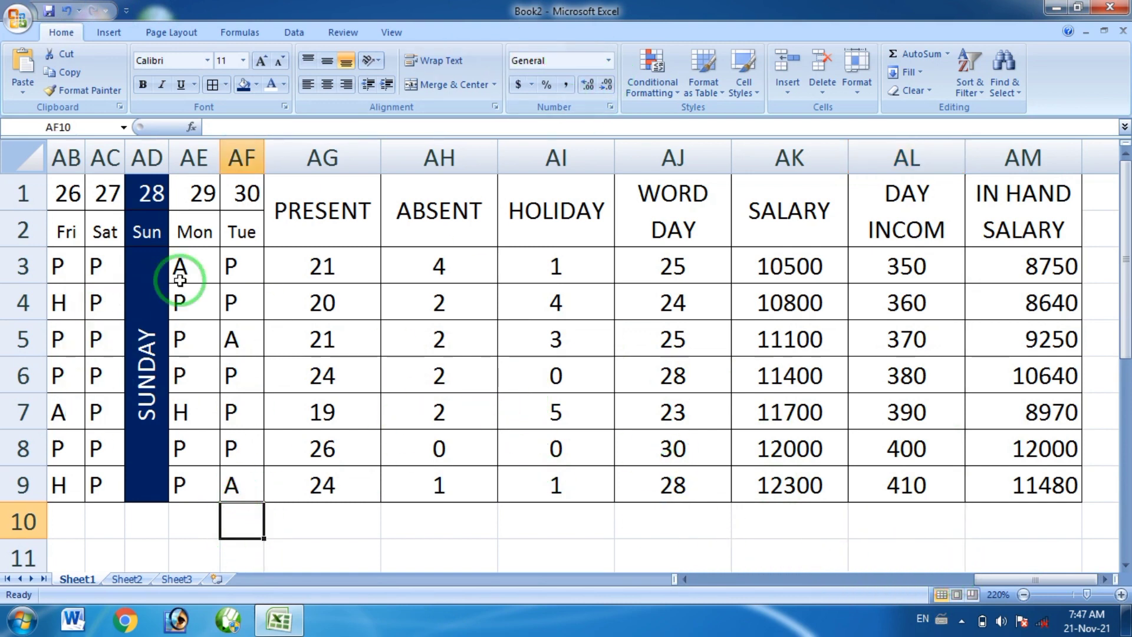
click(238, 266)
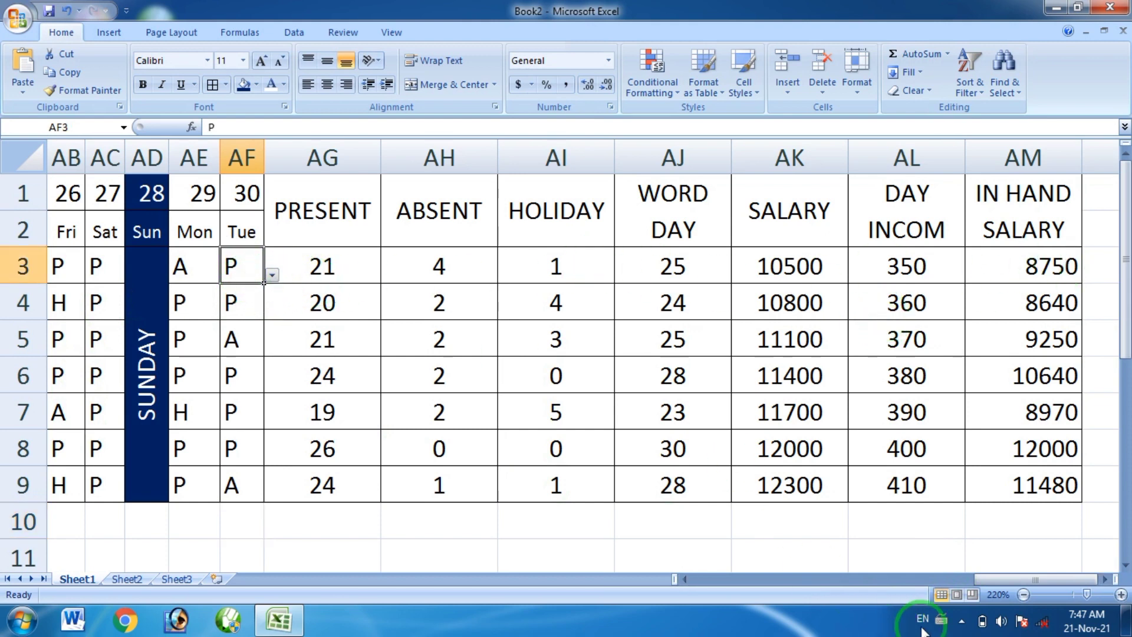
click(962, 620)
click(763, 541)
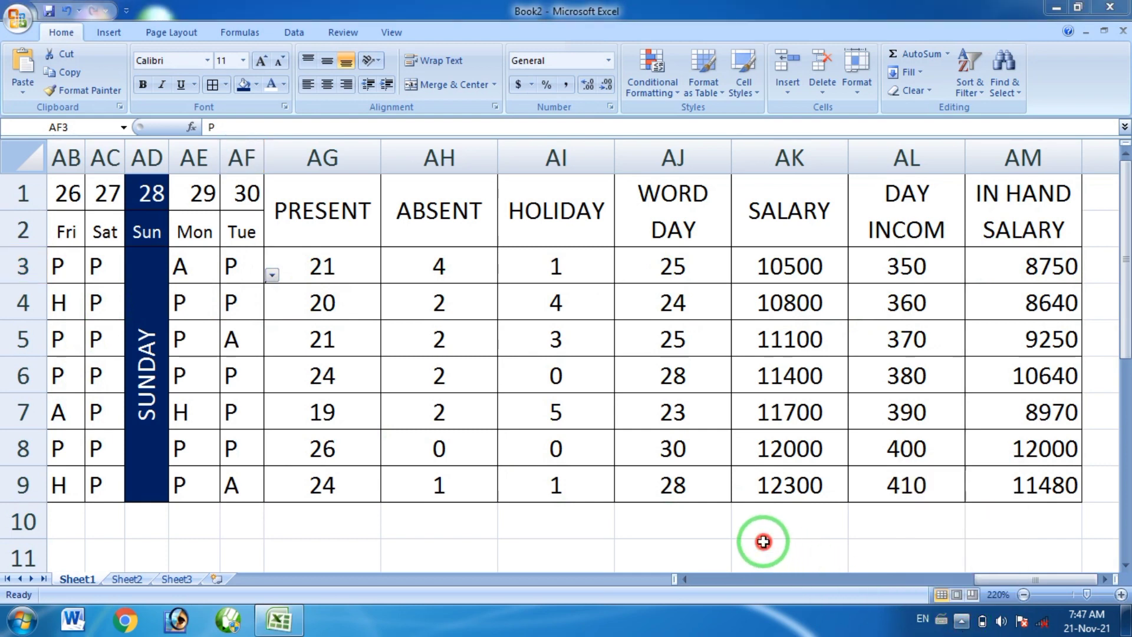
click(272, 275)
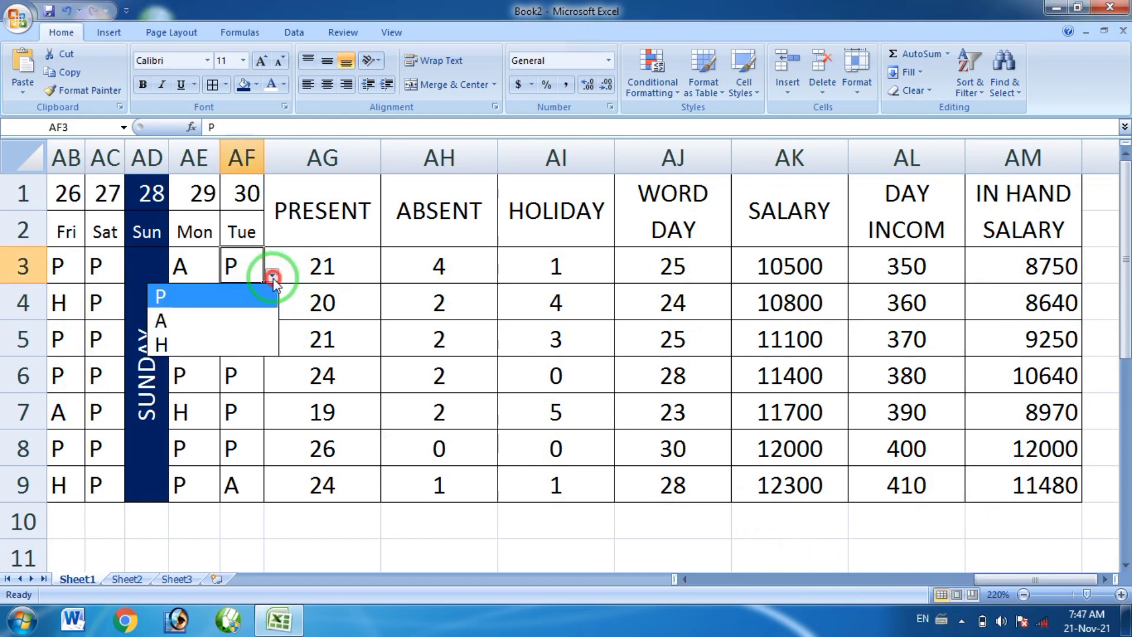
click(240, 338)
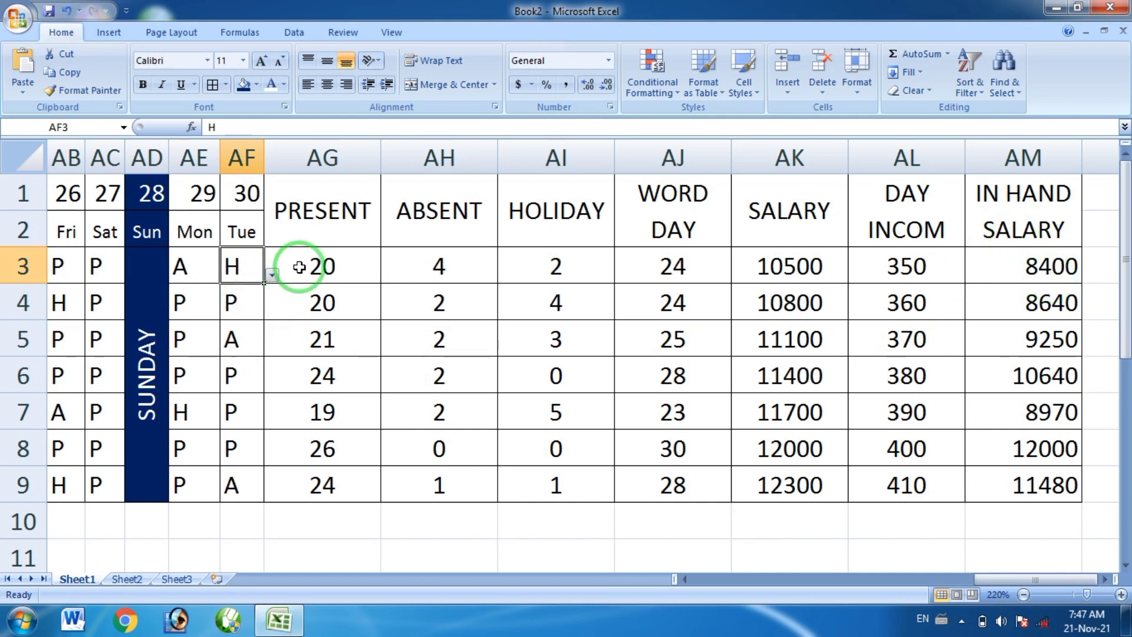
click(272, 274)
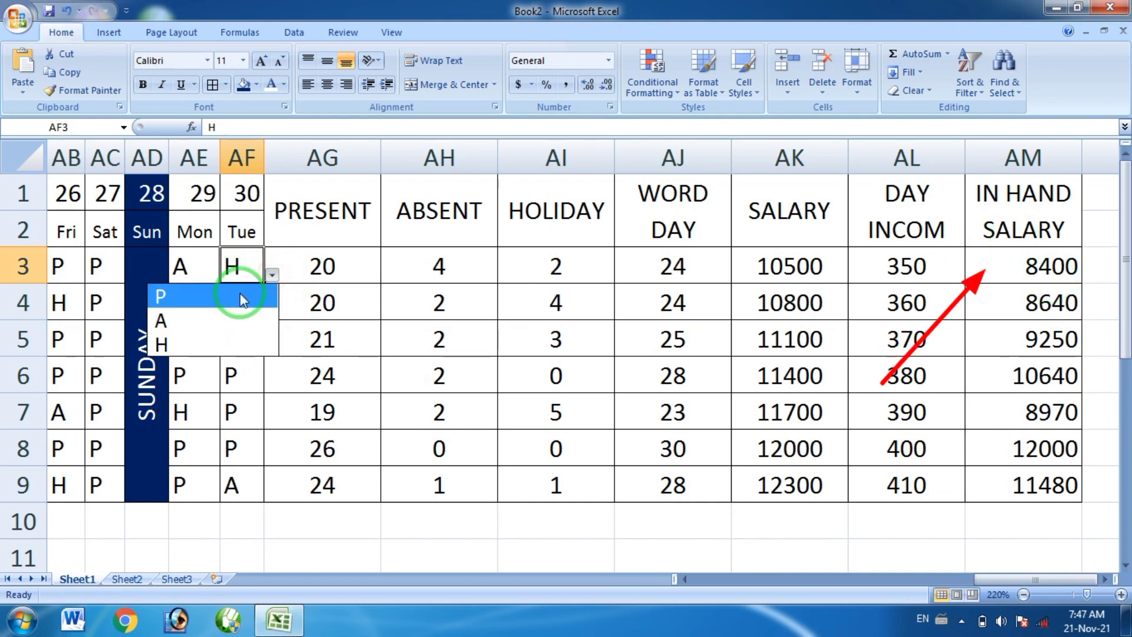
click(200, 296)
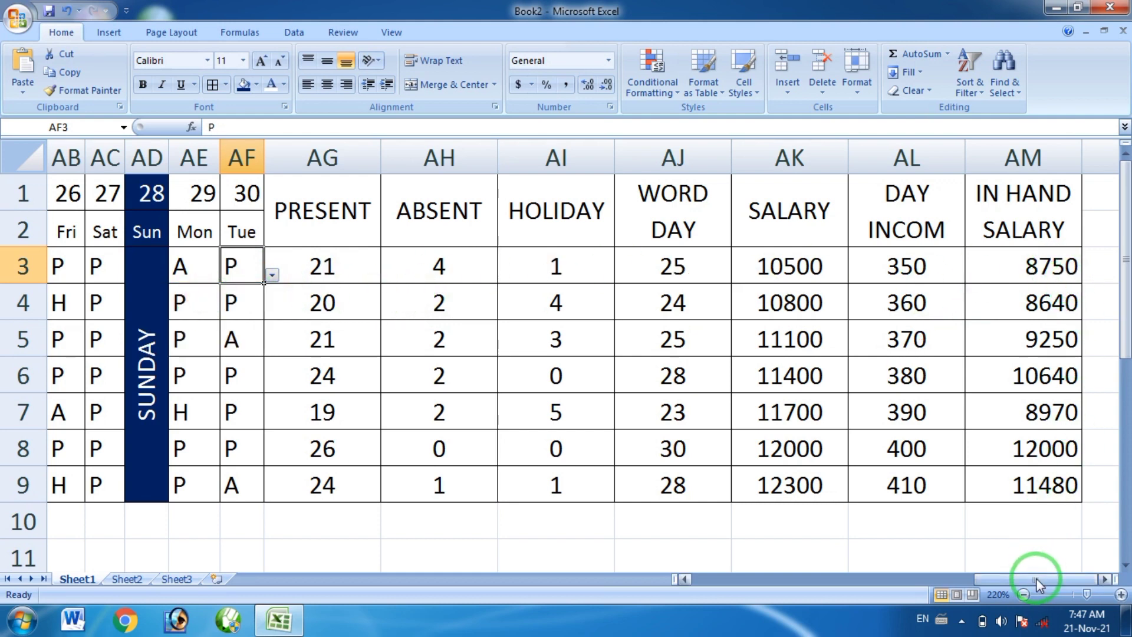
Step: Check the marks in H4, E5 and E7, then select the first week's cells C3:H9
drag(1035, 578, 725, 568)
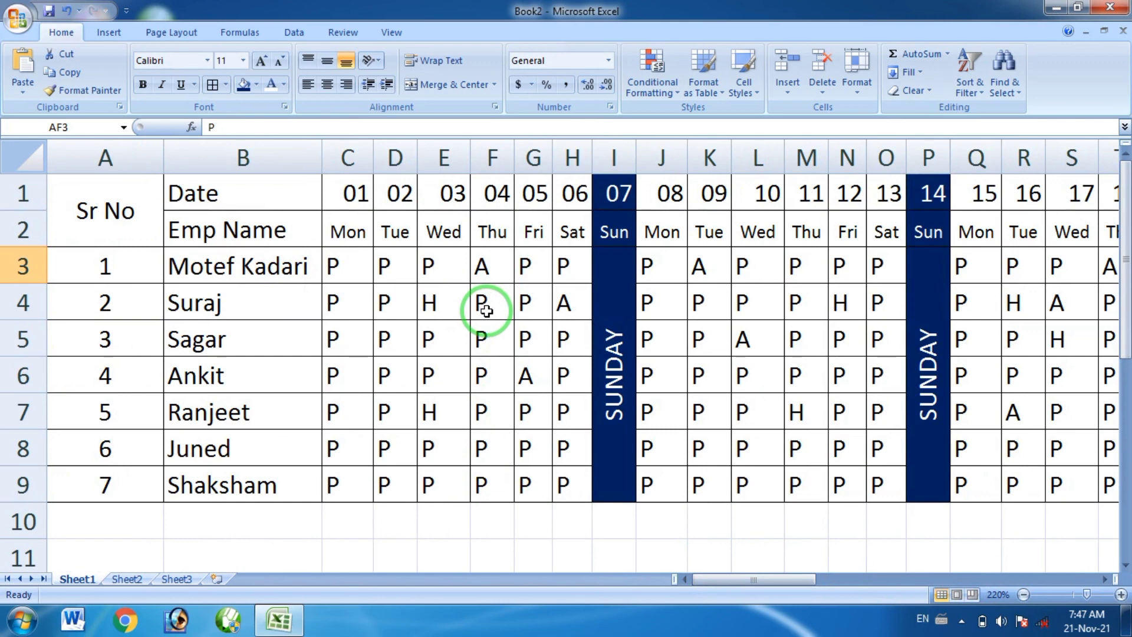
click(563, 304)
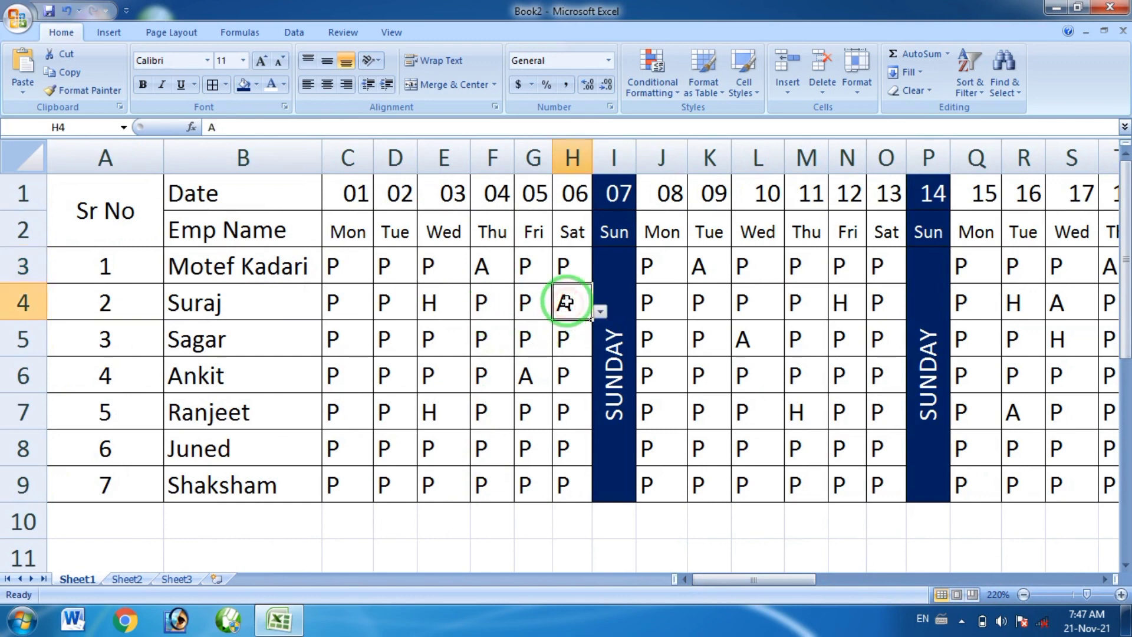
click(426, 340)
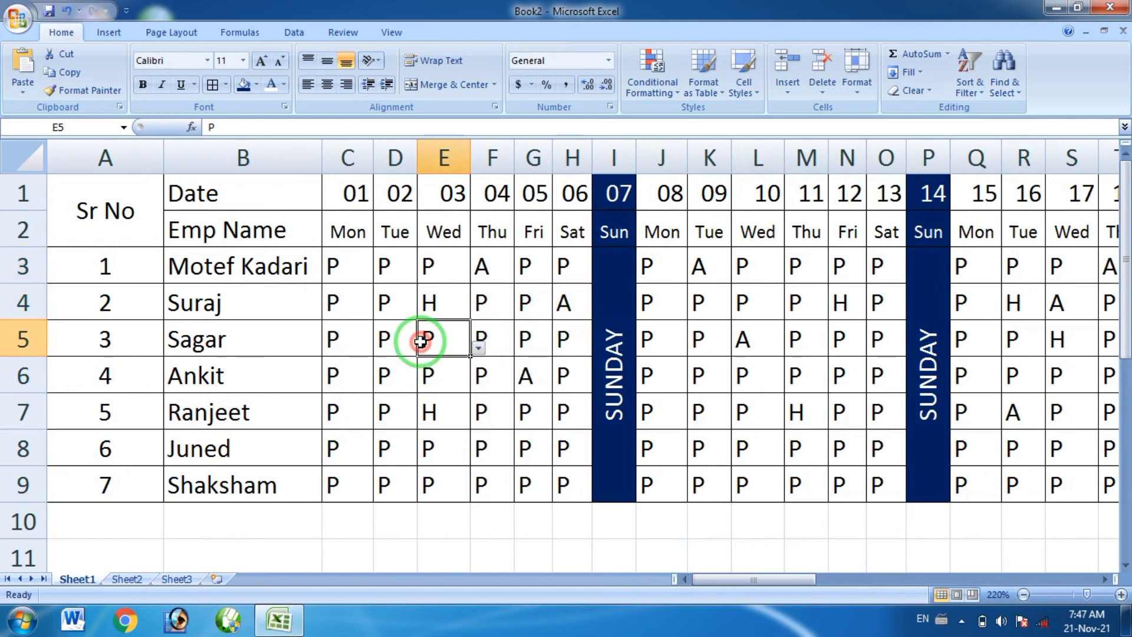
click(436, 419)
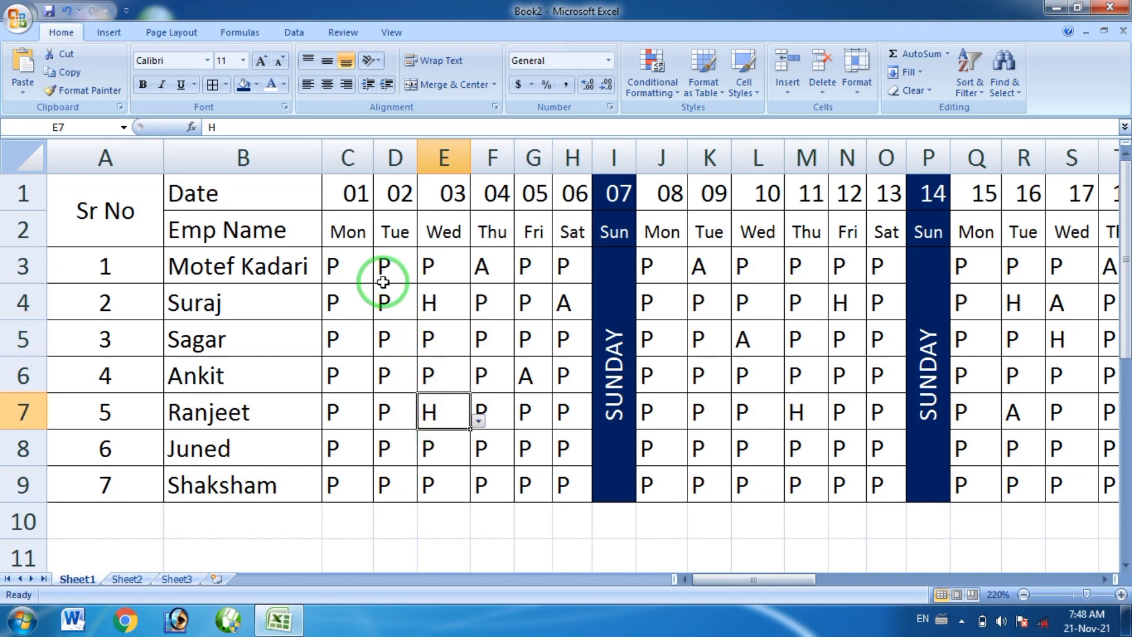
drag(334, 262, 554, 483)
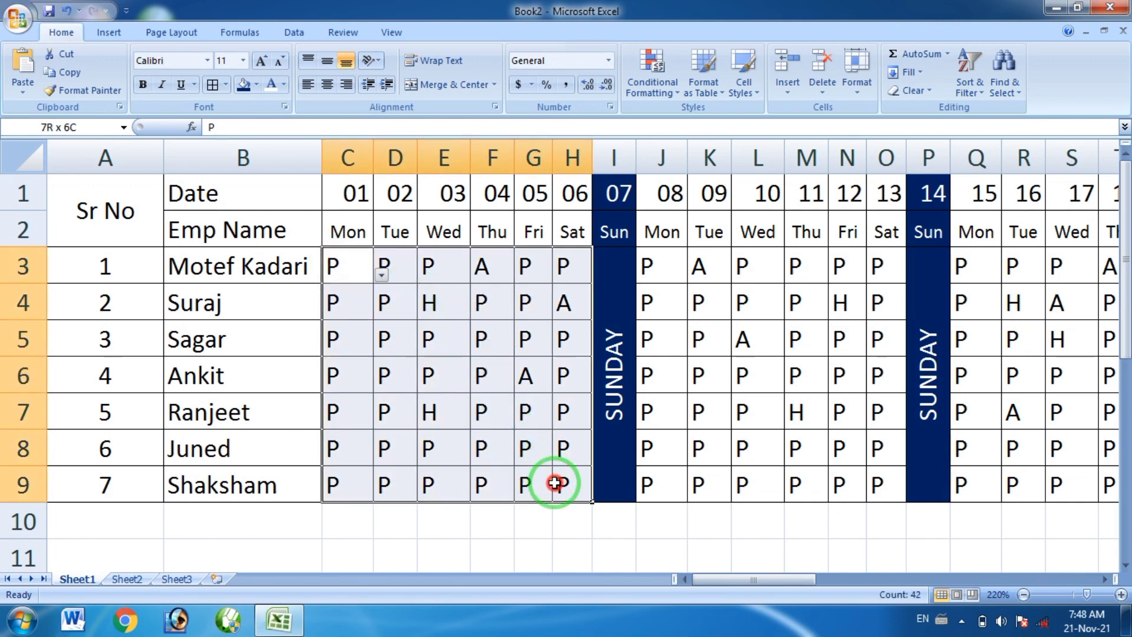
Step: Start a Text That Contains rule for P using a custom format
click(652, 76)
mouse_move(705, 119)
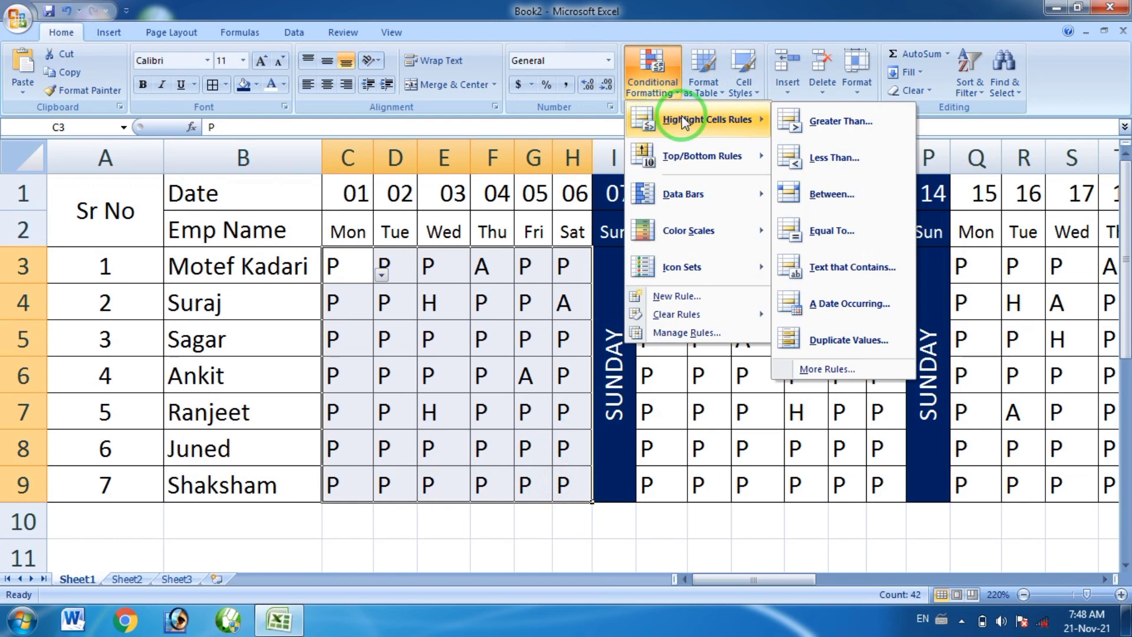
click(827, 280)
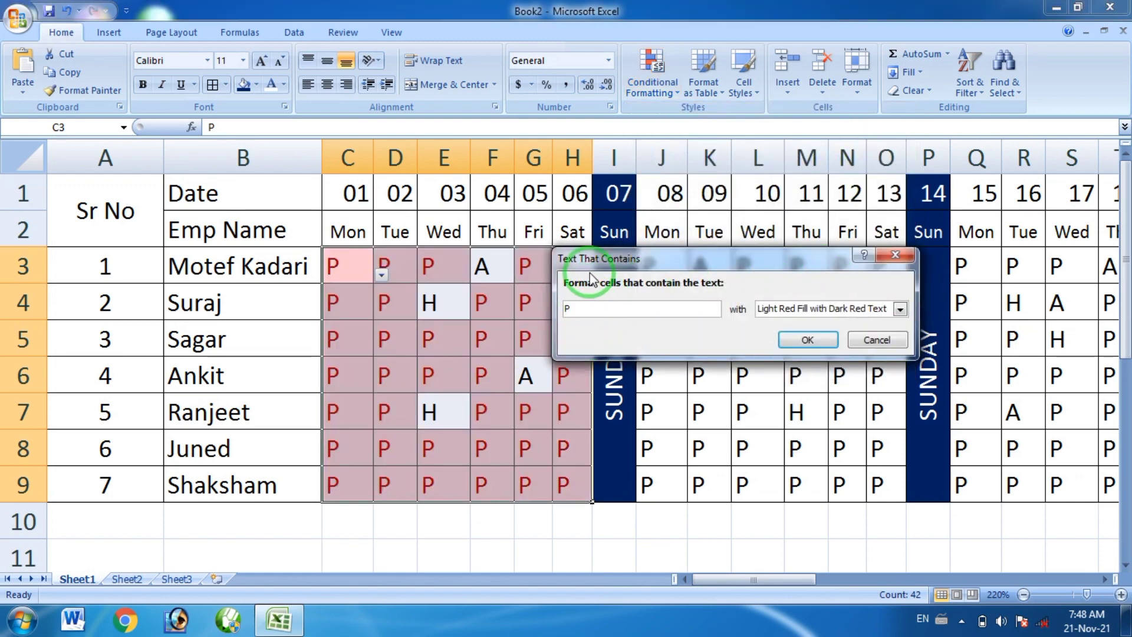
drag(592, 270, 694, 147)
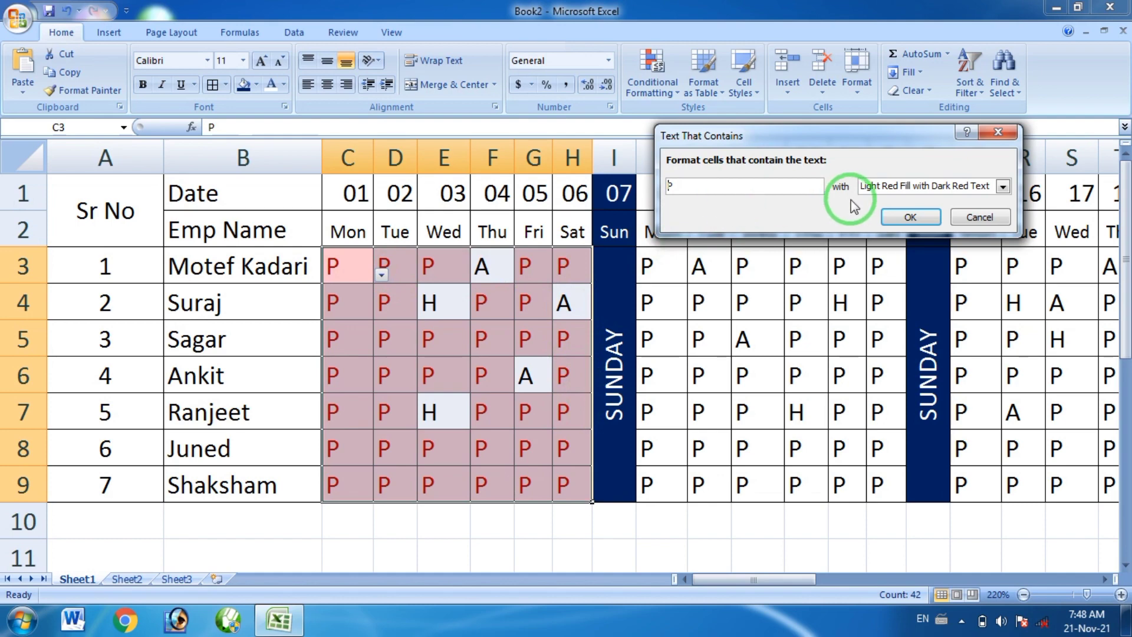
click(883, 186)
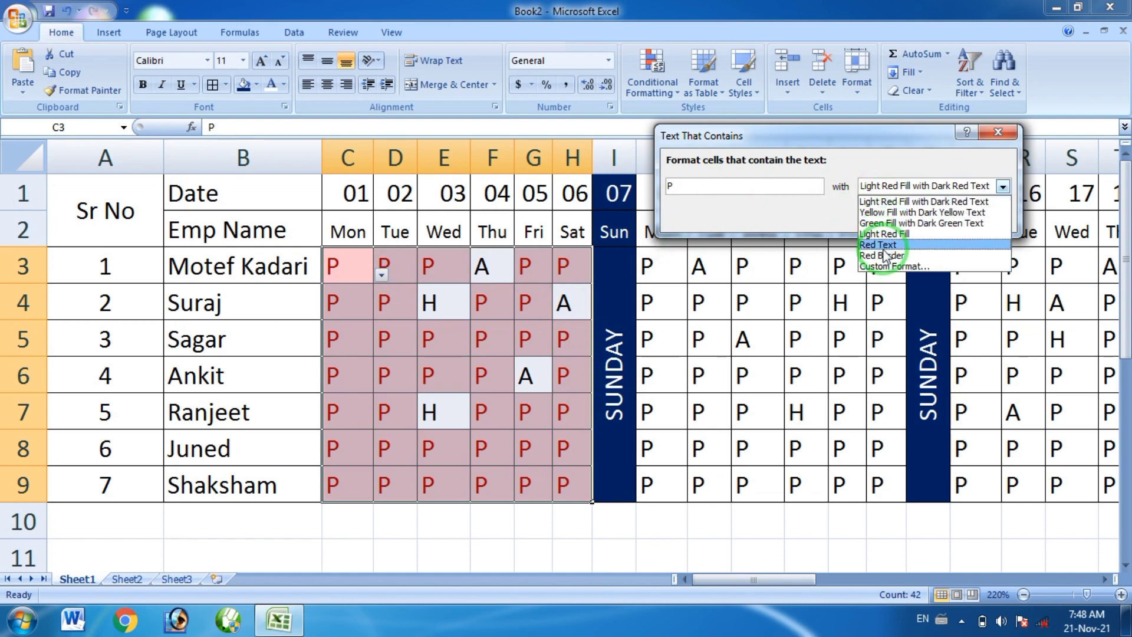
click(893, 266)
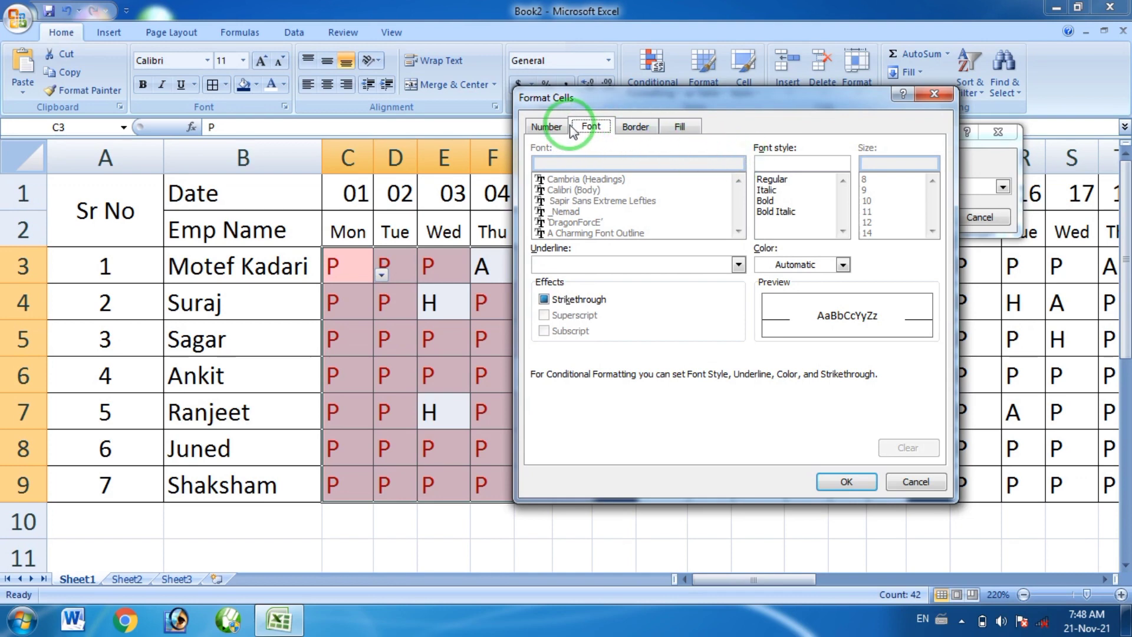
Step: Set the custom format for P matches to a green bold font
click(636, 127)
click(678, 126)
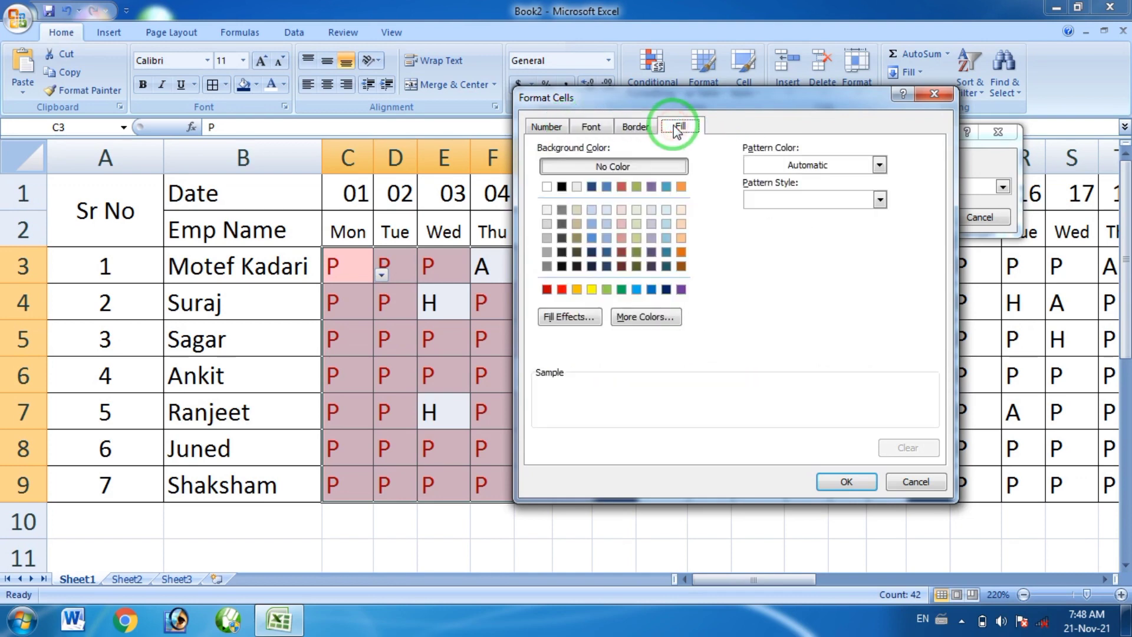
click(633, 127)
click(590, 126)
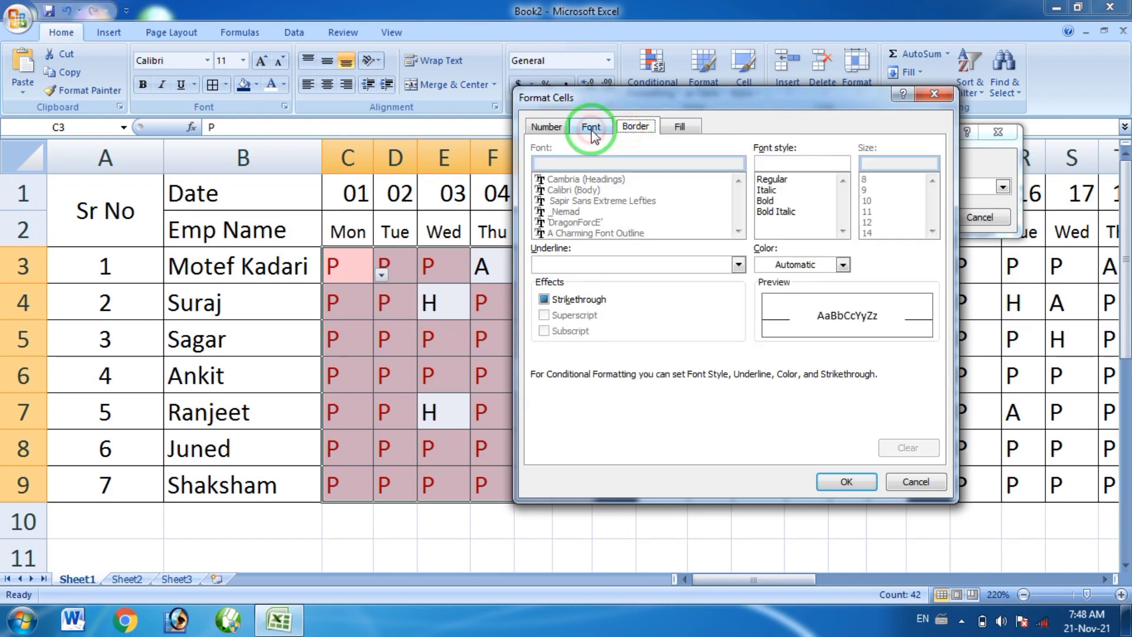
click(807, 265)
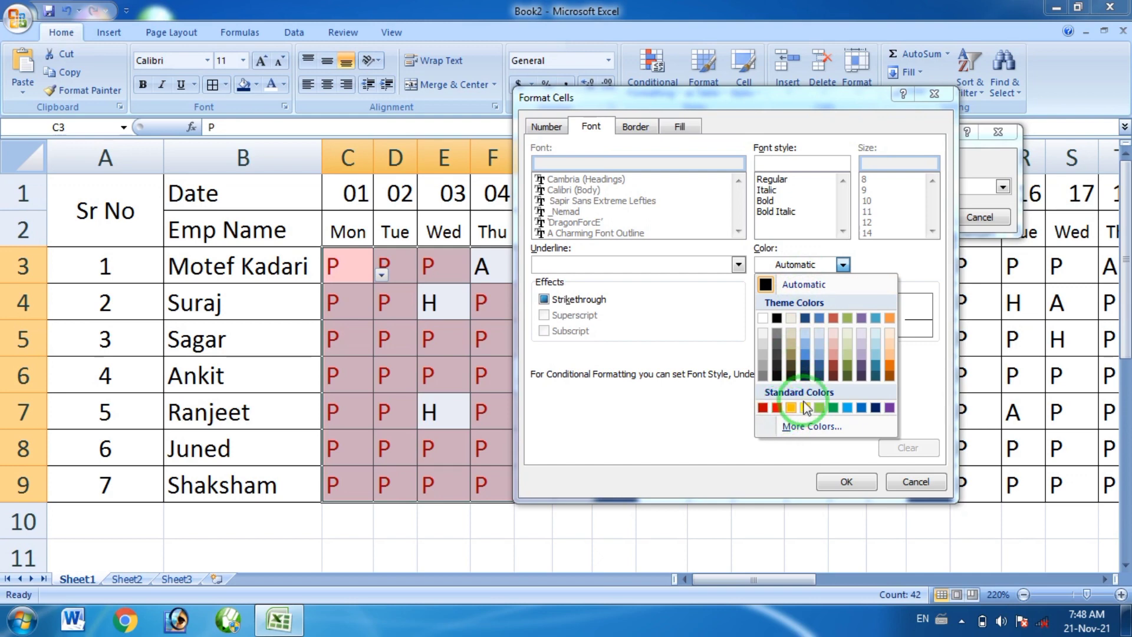
click(833, 407)
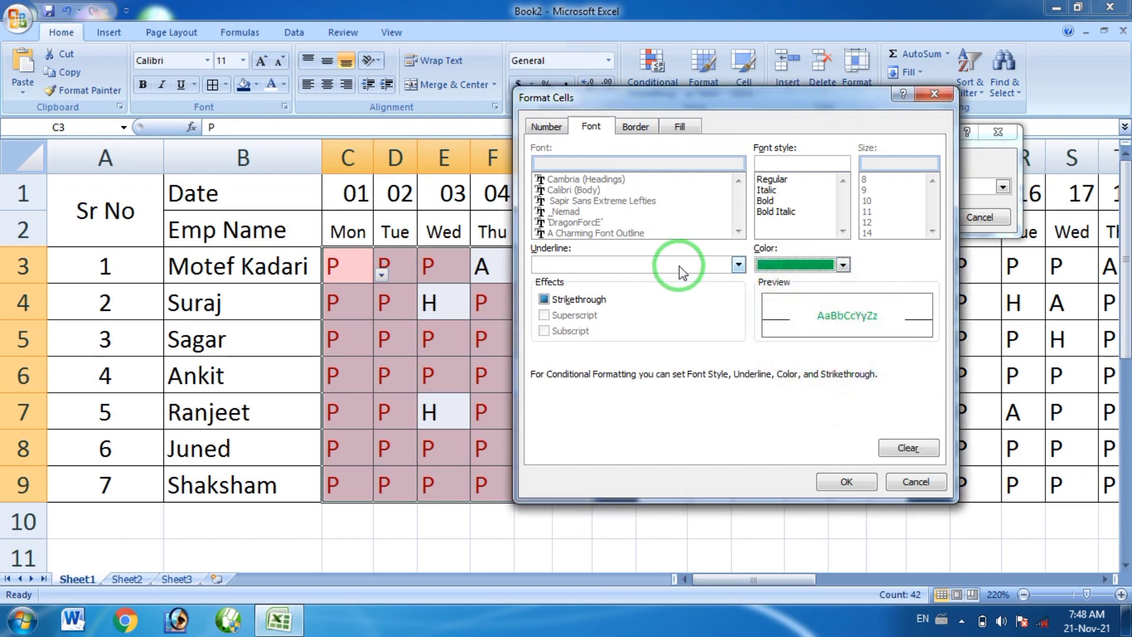
click(769, 200)
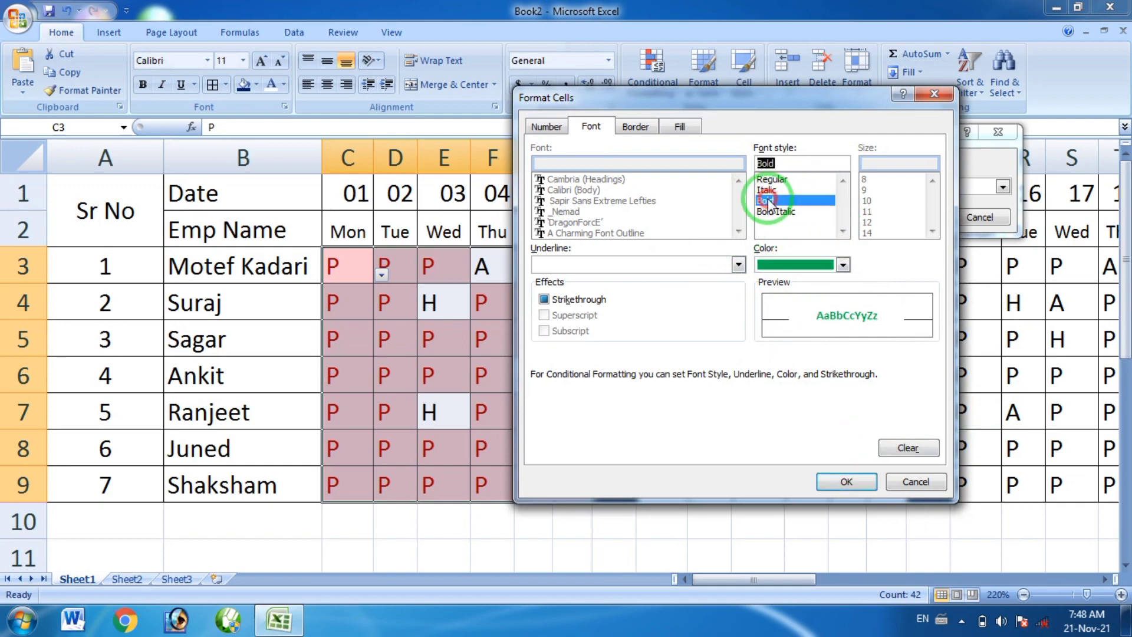
click(841, 483)
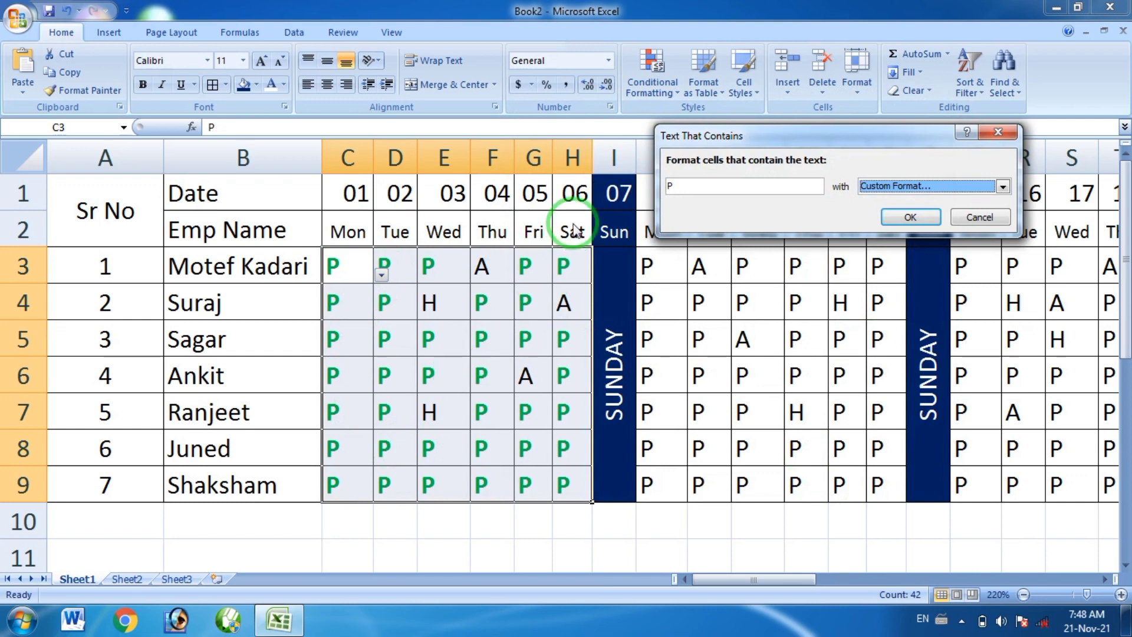
drag(686, 189, 657, 187)
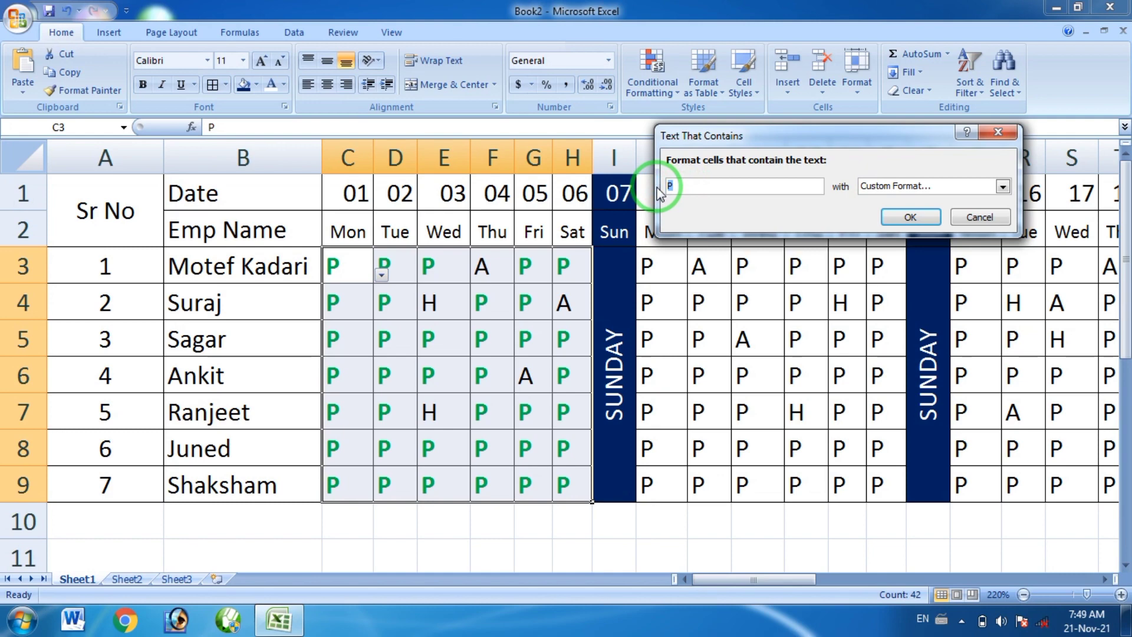
Step: Replace the match text P with A and give it a custom red bold font
text(A)
click(880, 190)
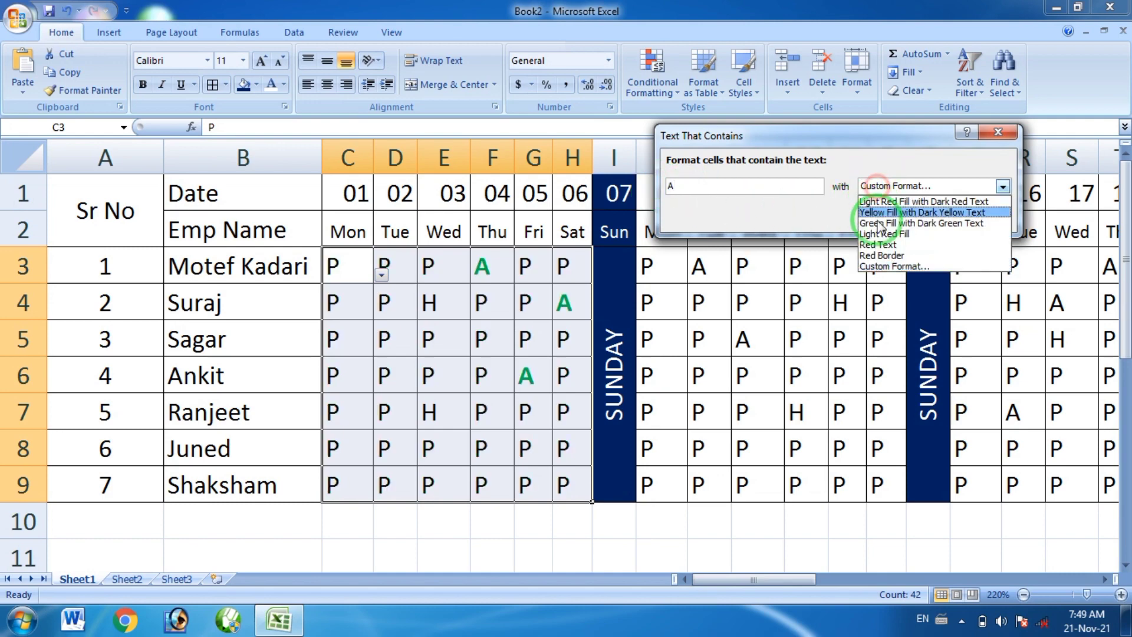
click(877, 263)
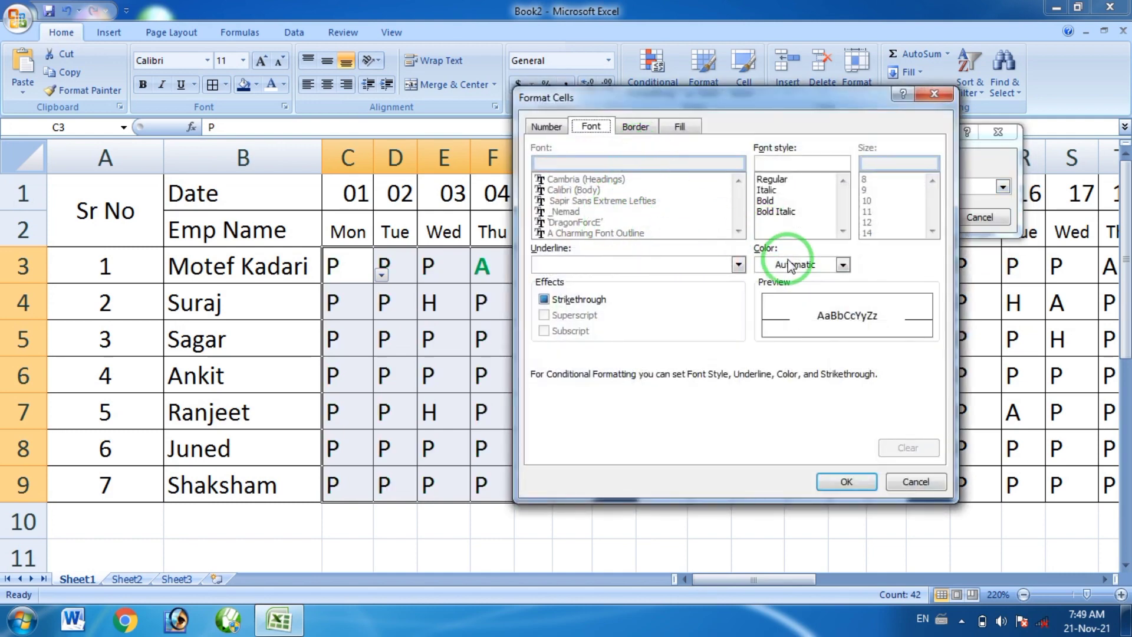
click(769, 272)
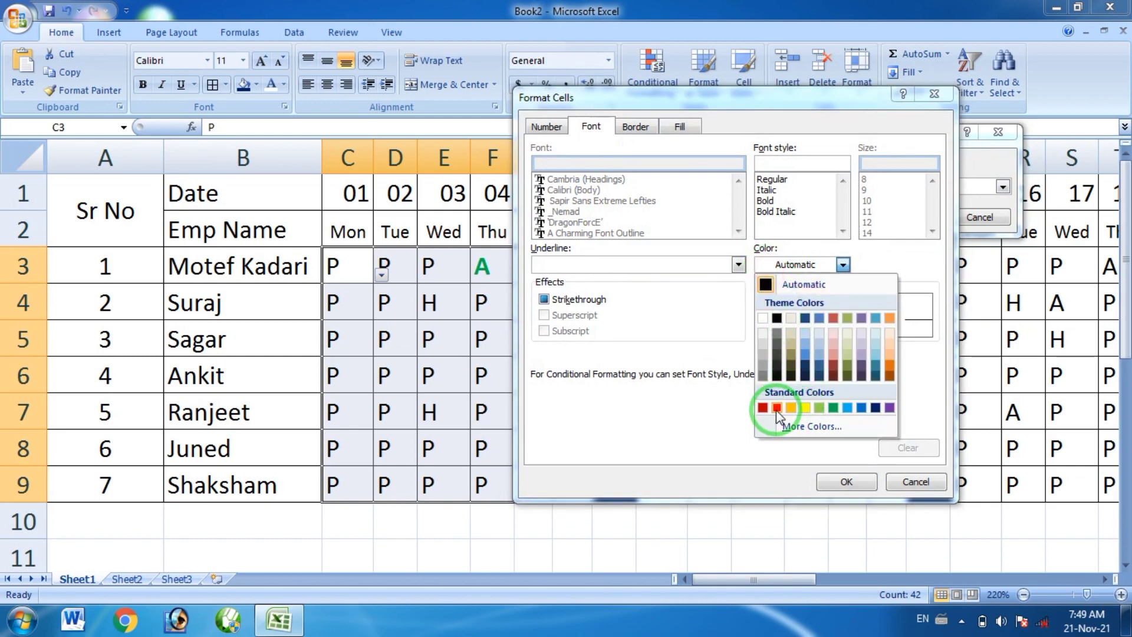
click(776, 409)
click(765, 200)
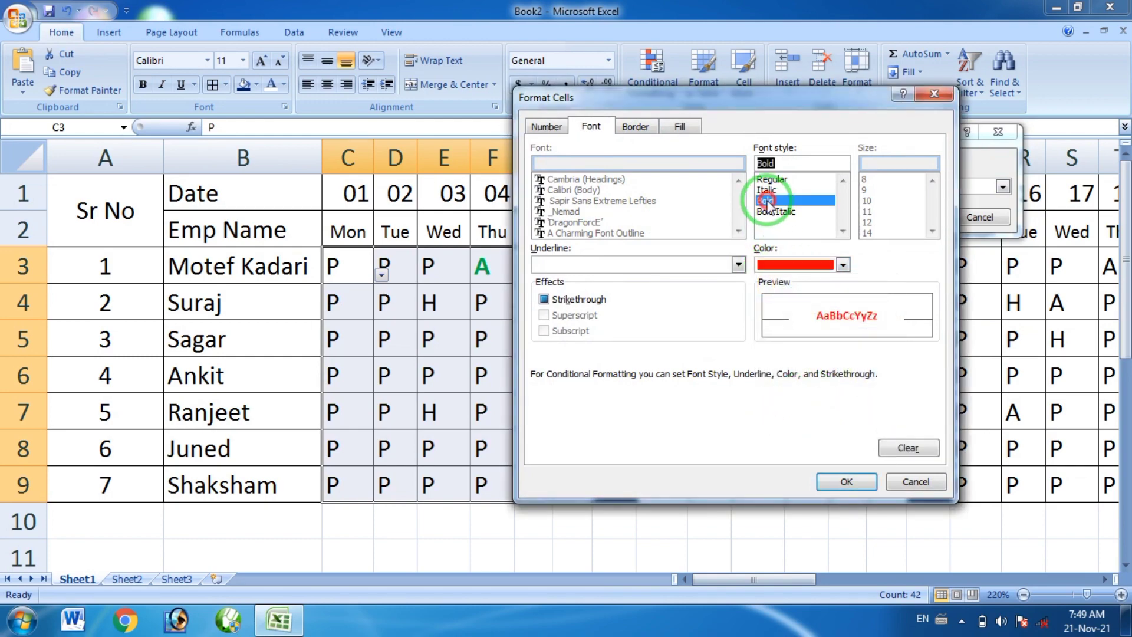
click(849, 483)
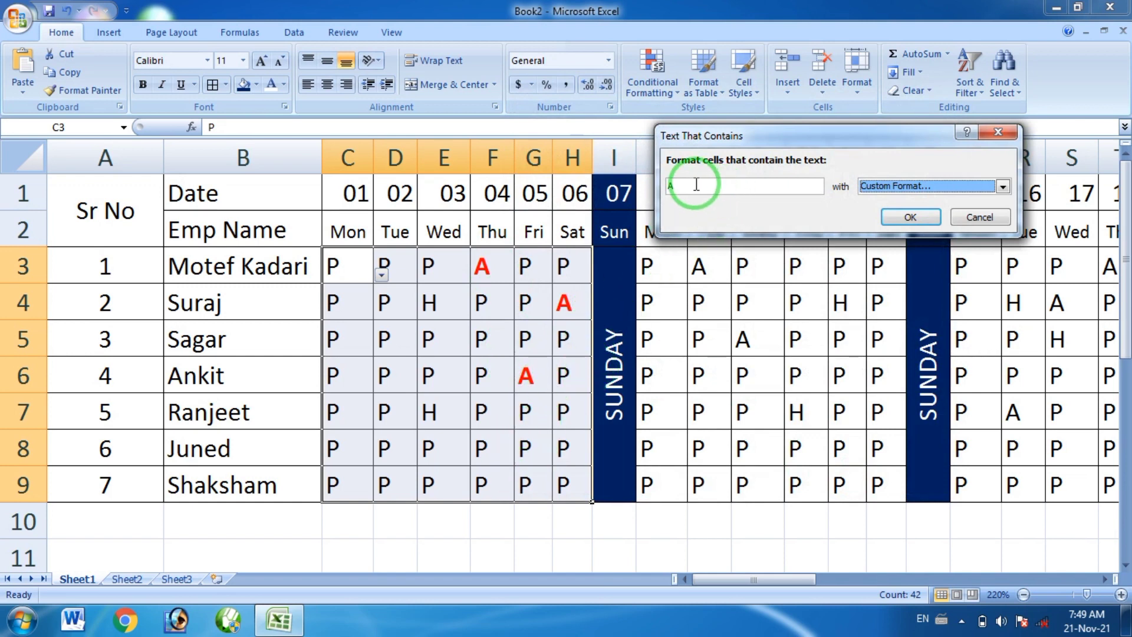
drag(684, 185, 653, 185)
text(H)
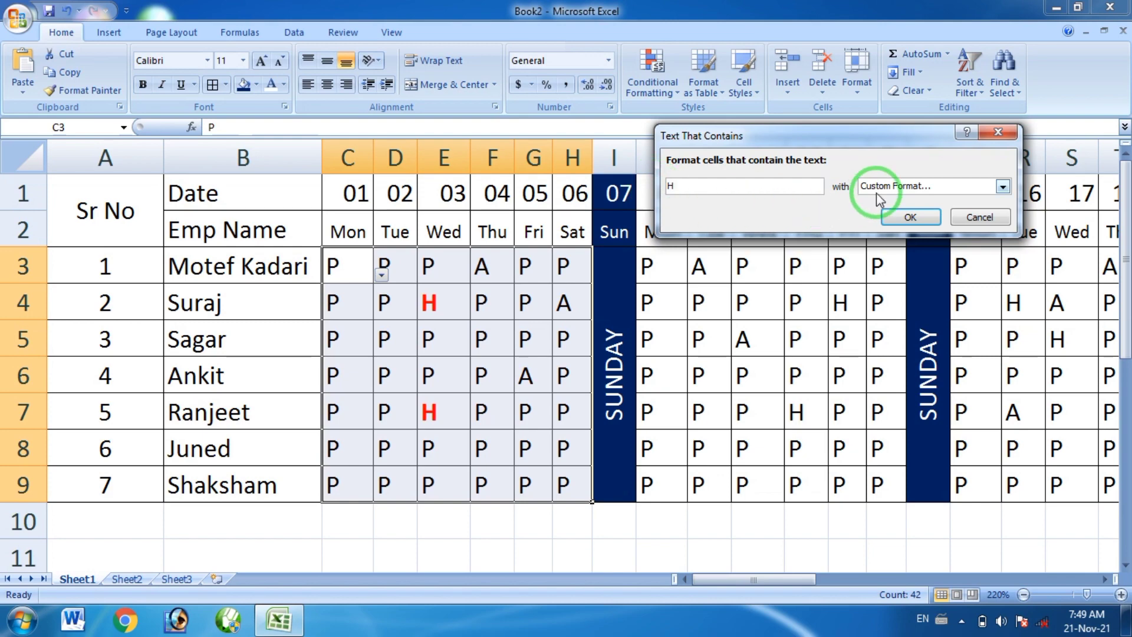
Step: Try light blue, orange and dark blue fonts for H matches, settling on bold dark blue
click(874, 187)
click(876, 272)
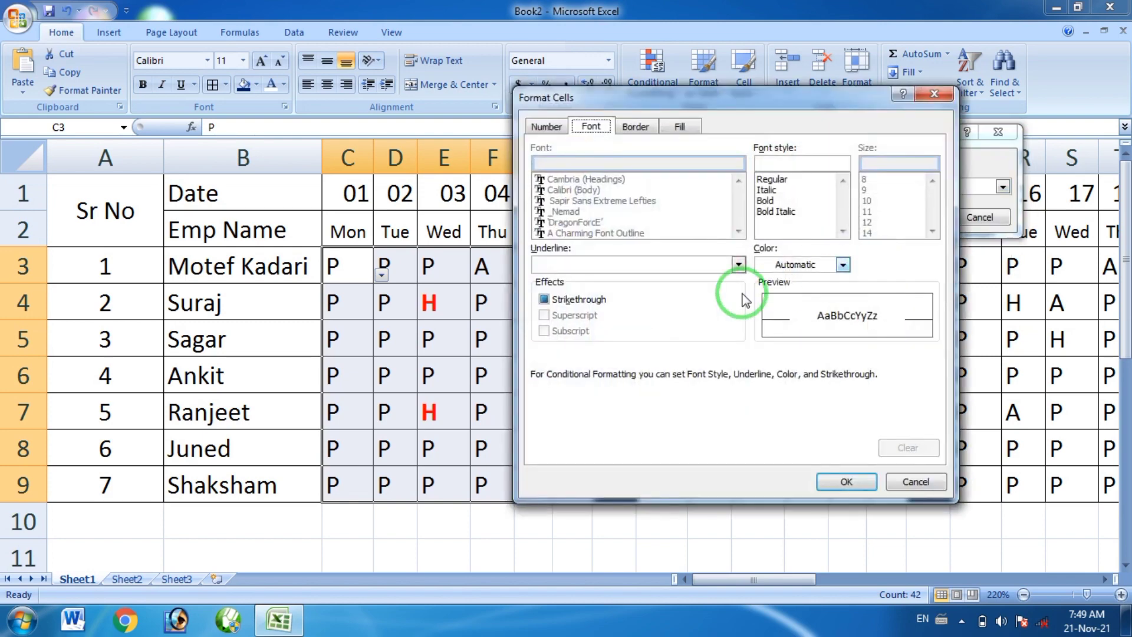
click(772, 266)
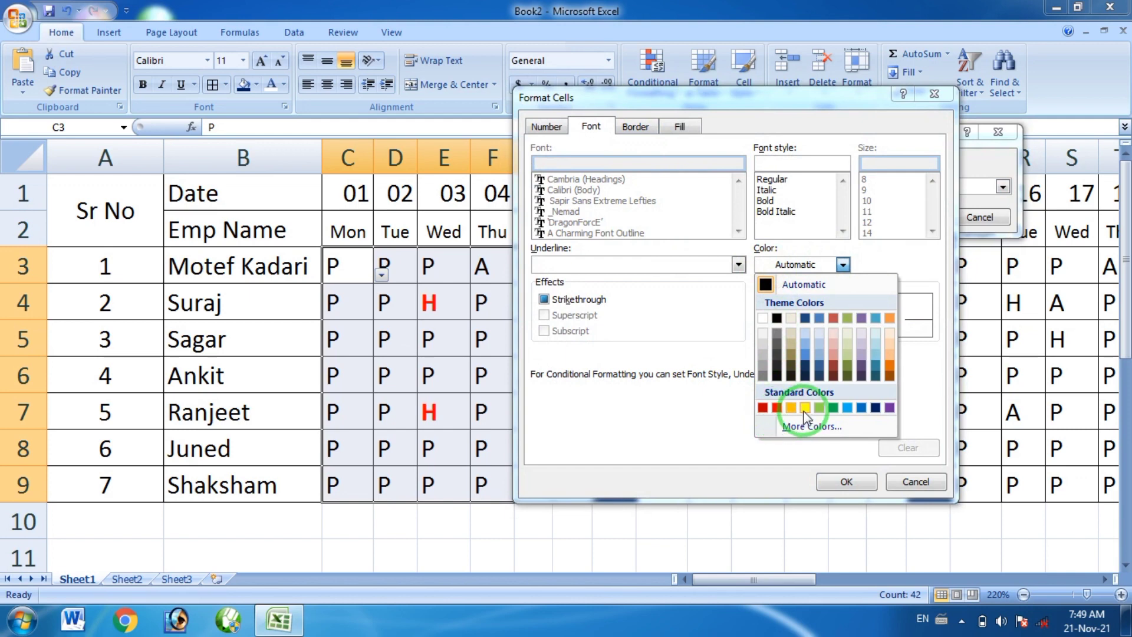
click(849, 410)
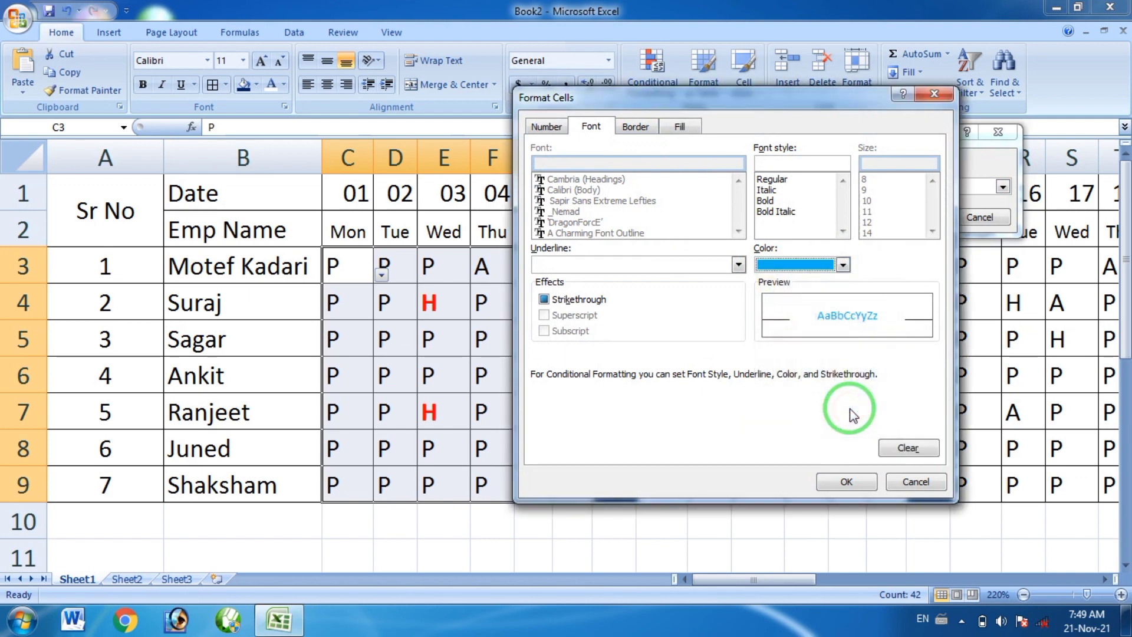
click(844, 265)
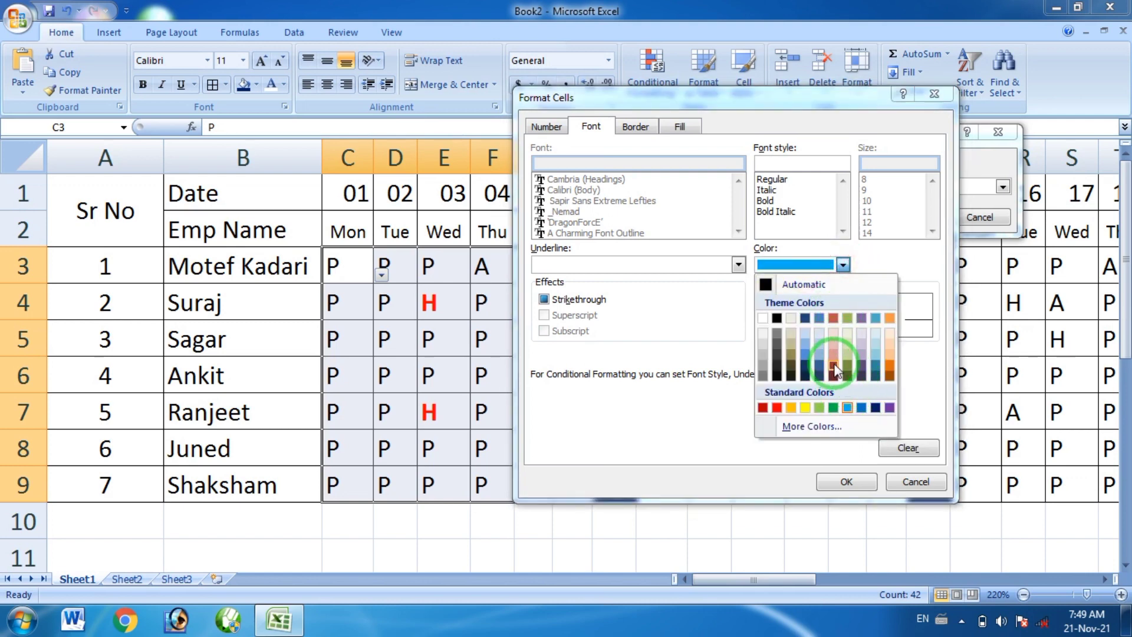
click(888, 367)
click(845, 265)
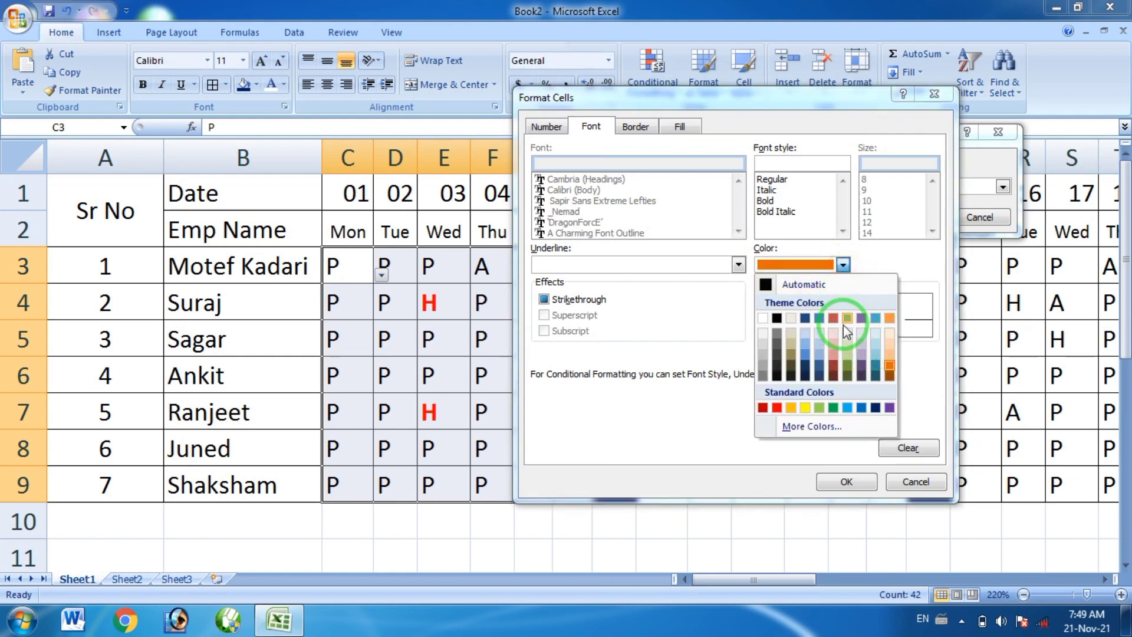
click(875, 408)
click(784, 207)
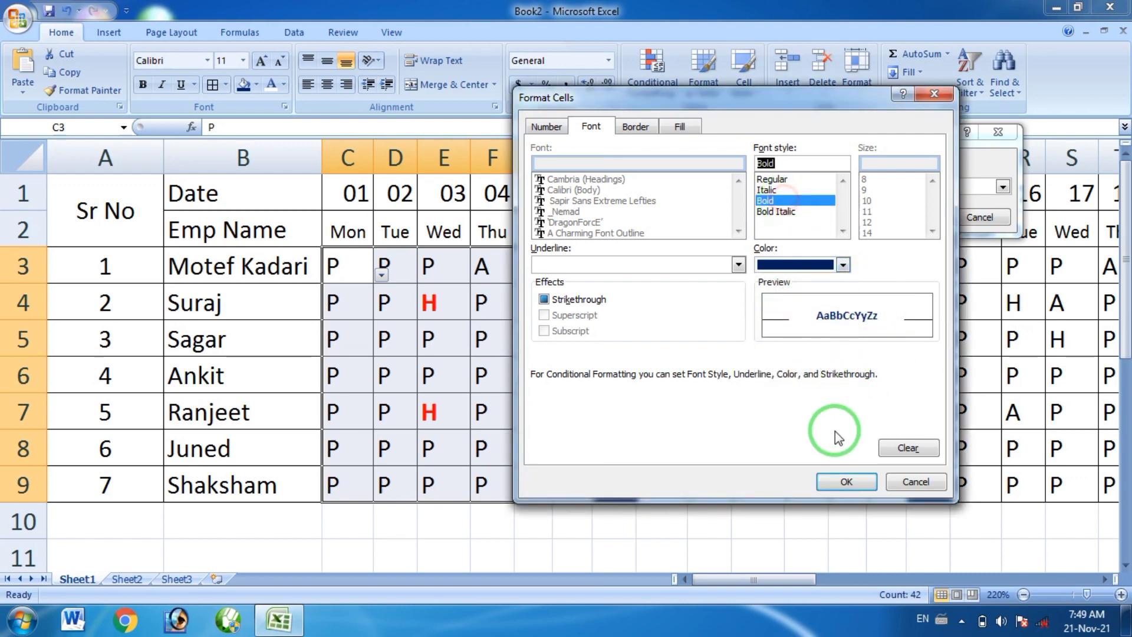
click(847, 481)
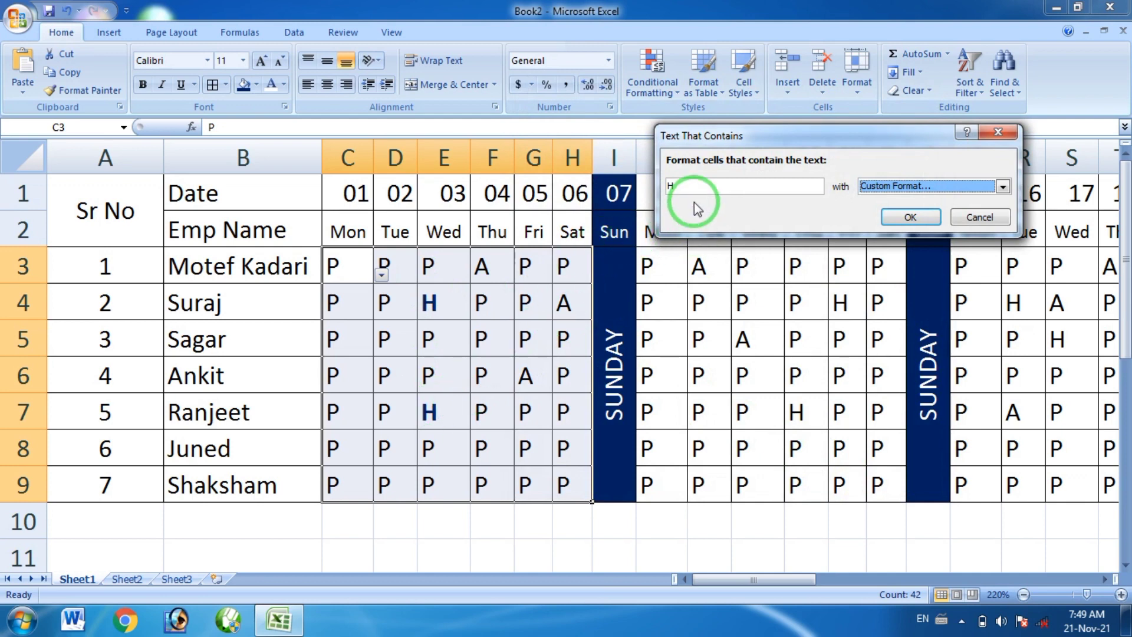
Step: Reset the H rule's custom font to blue and apply it to C3:H9
click(902, 189)
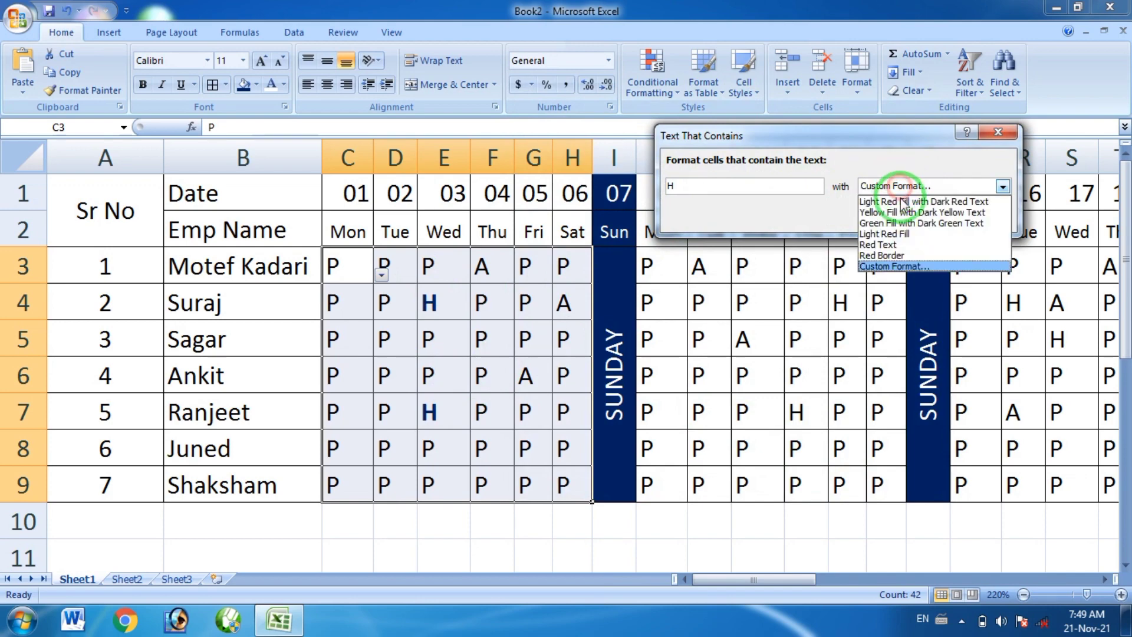
click(902, 270)
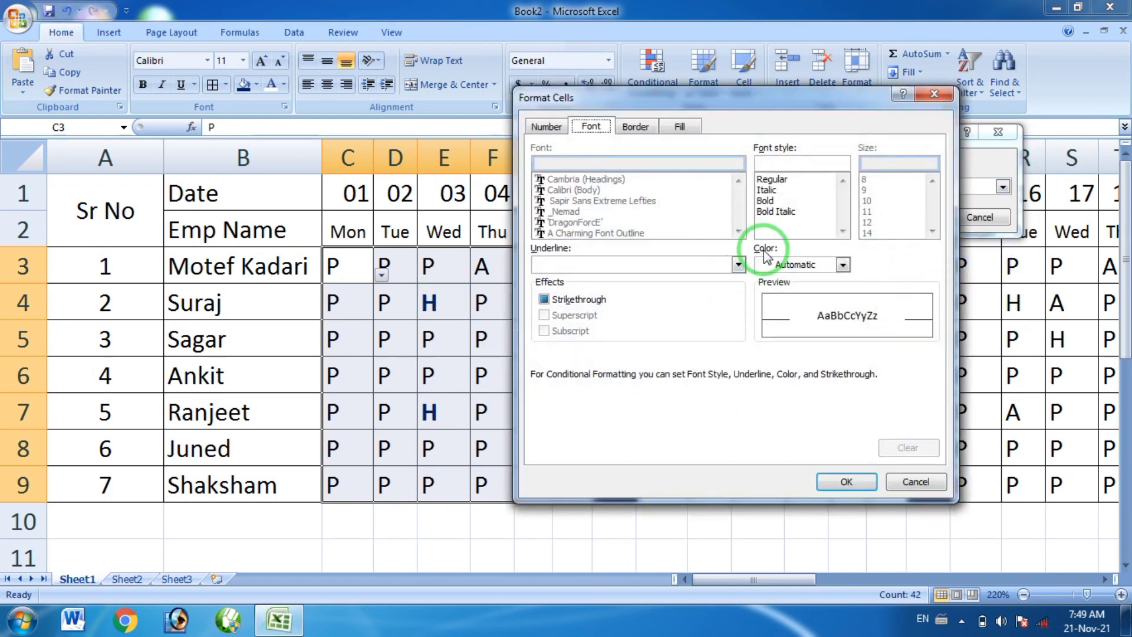
click(770, 265)
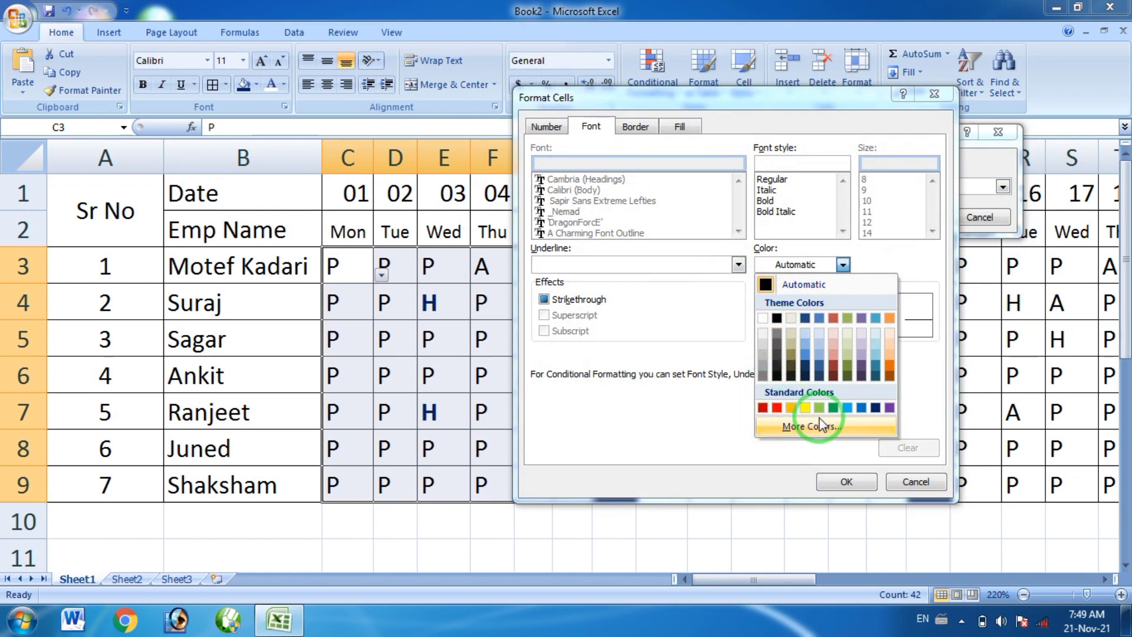
click(861, 408)
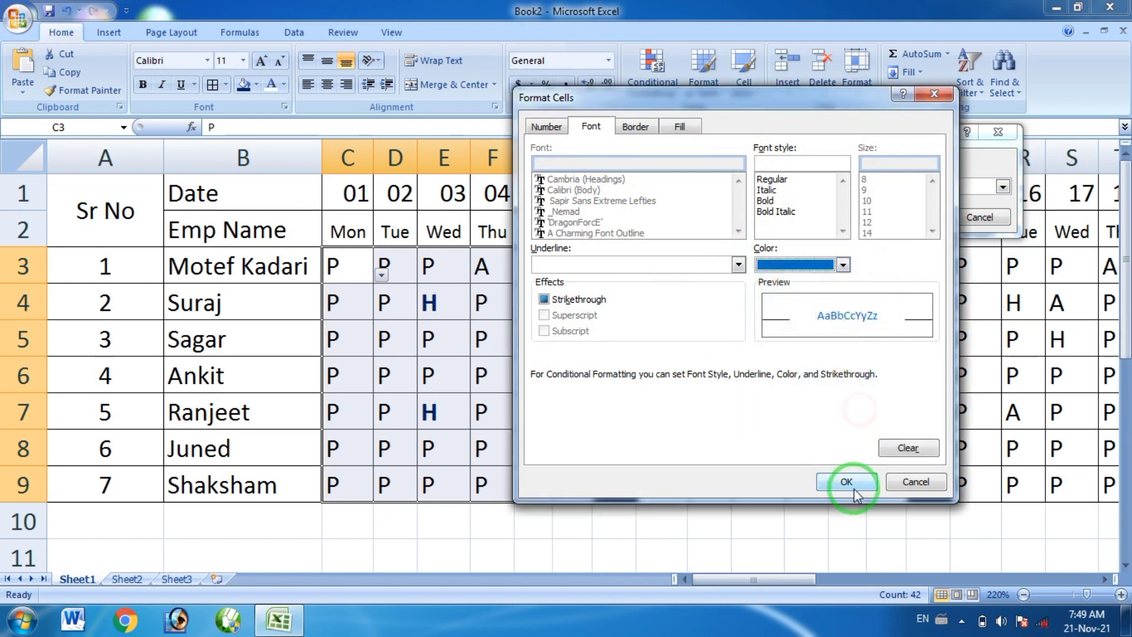
click(846, 483)
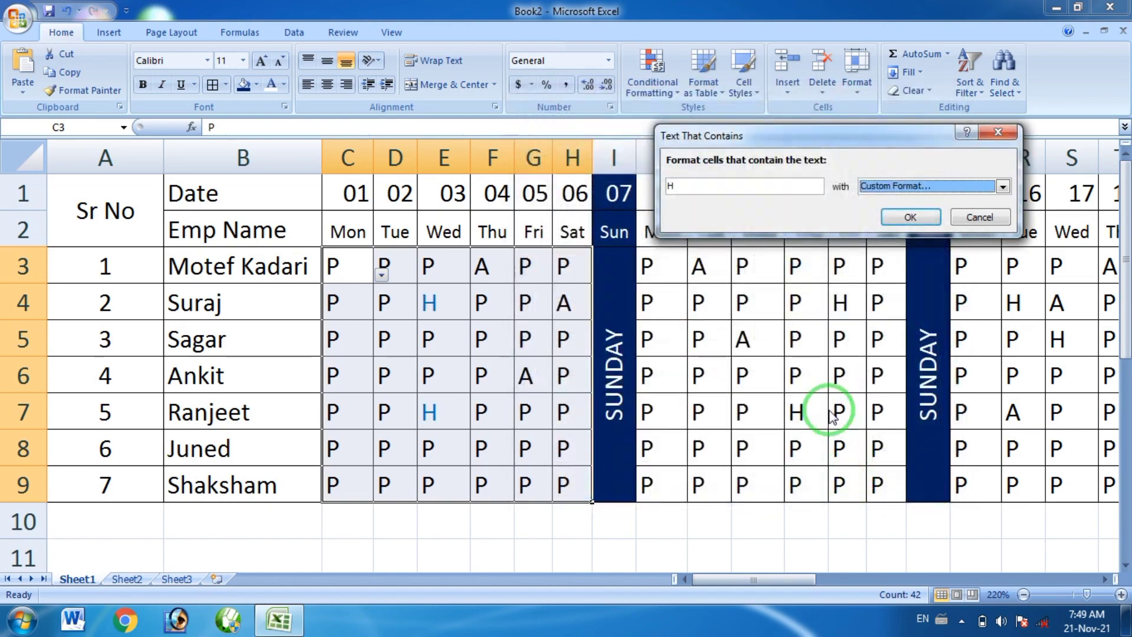
click(908, 217)
click(437, 389)
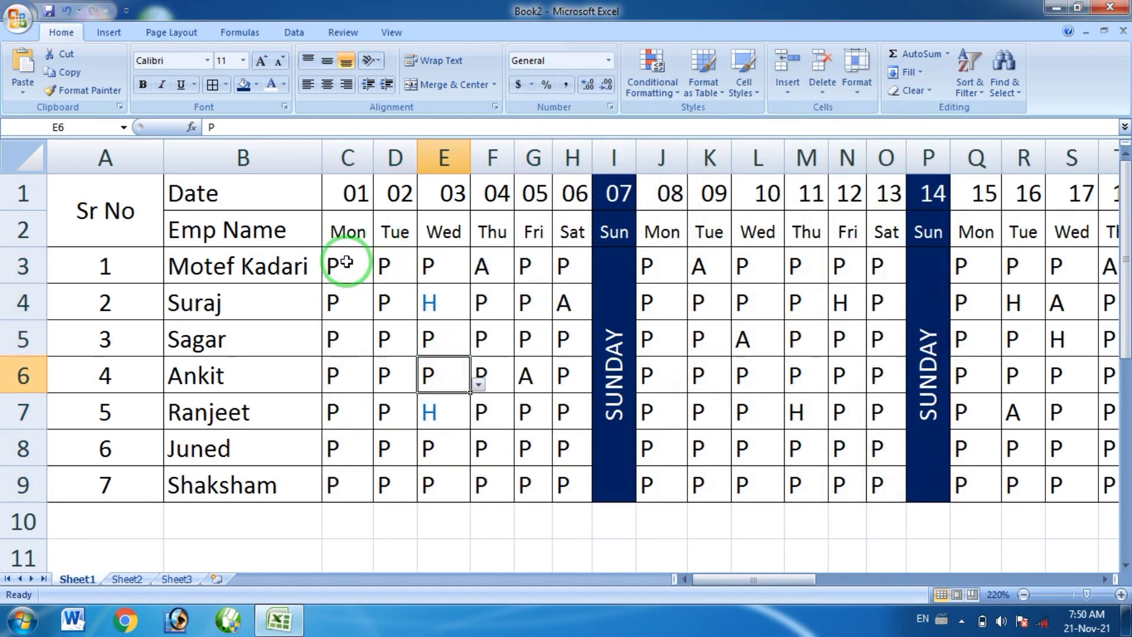
Step: Add a Text That Contains rule for P with a custom green font on C3:H9
drag(348, 260, 560, 475)
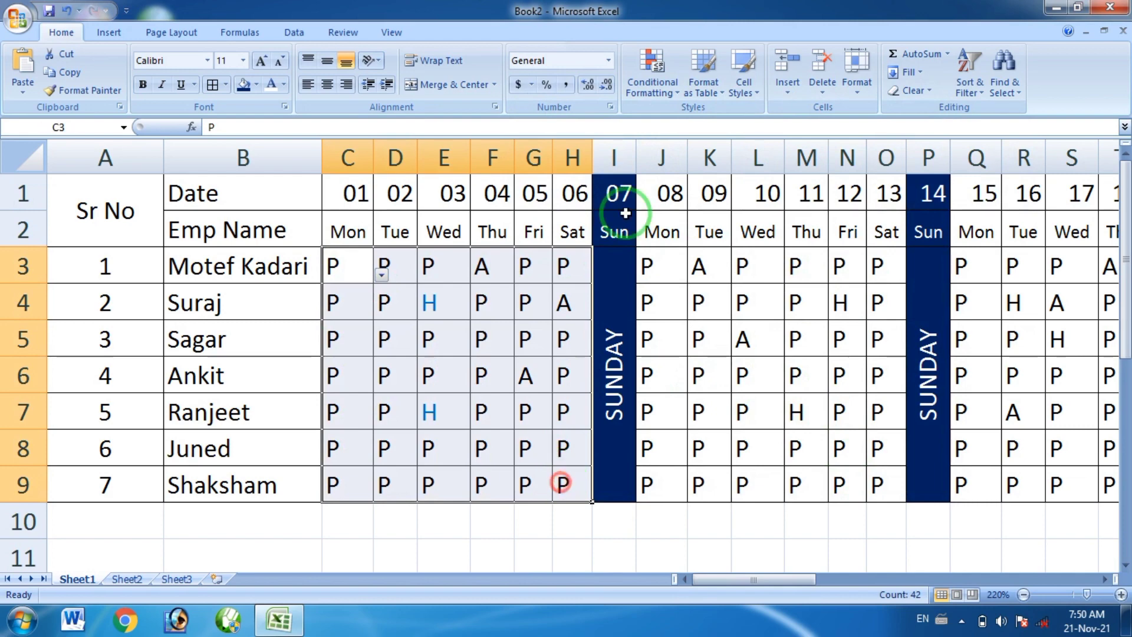
click(652, 75)
mouse_move(705, 119)
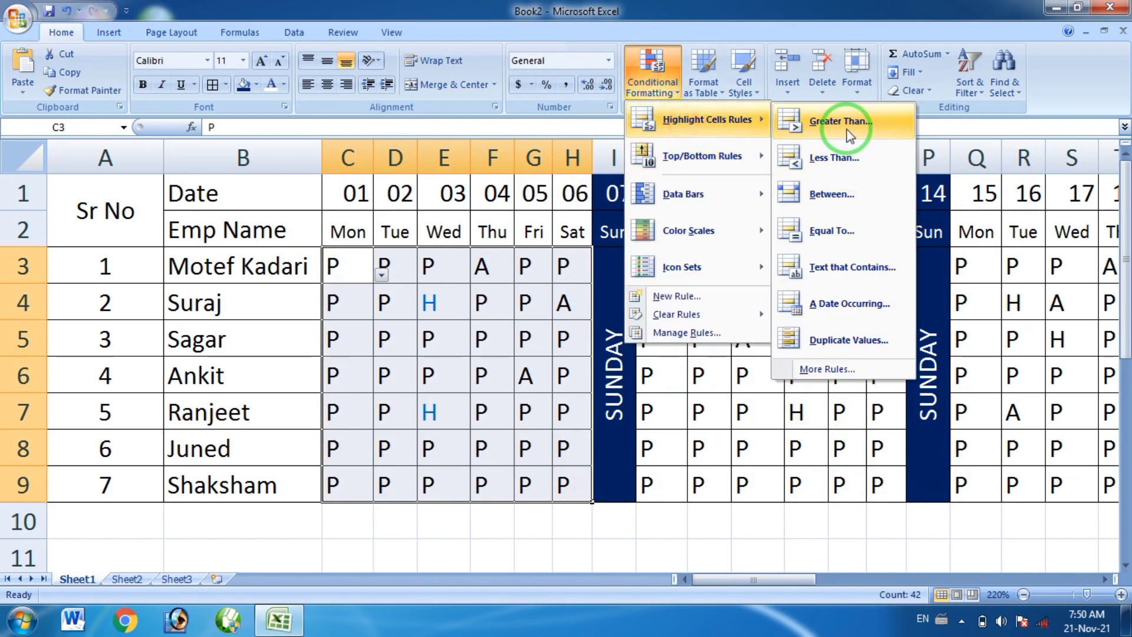
click(840, 268)
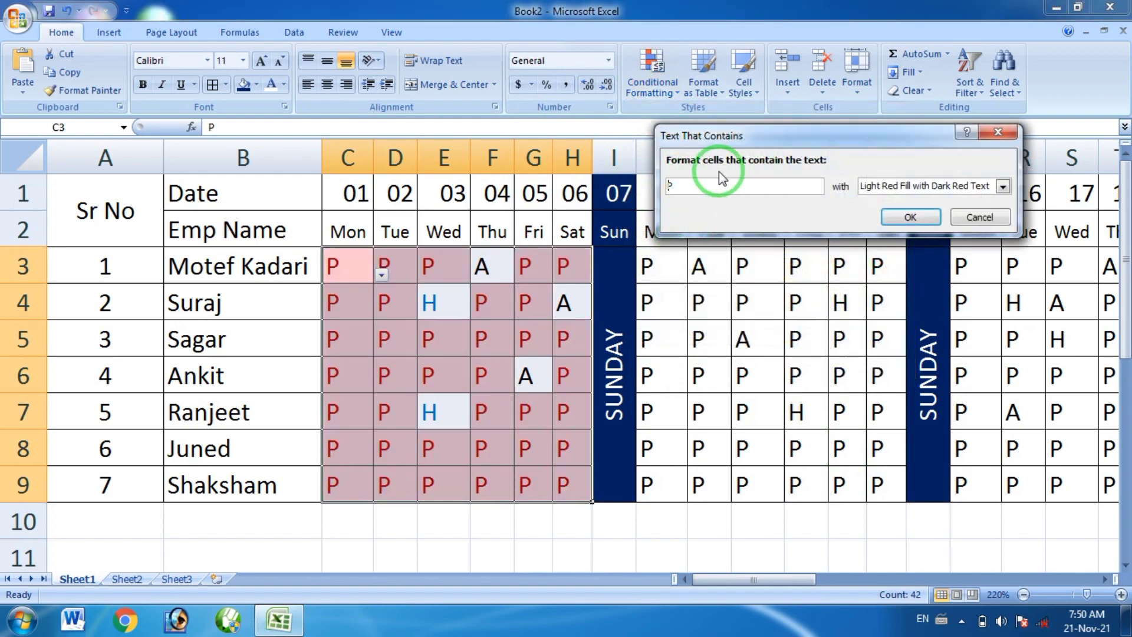
click(908, 186)
click(889, 267)
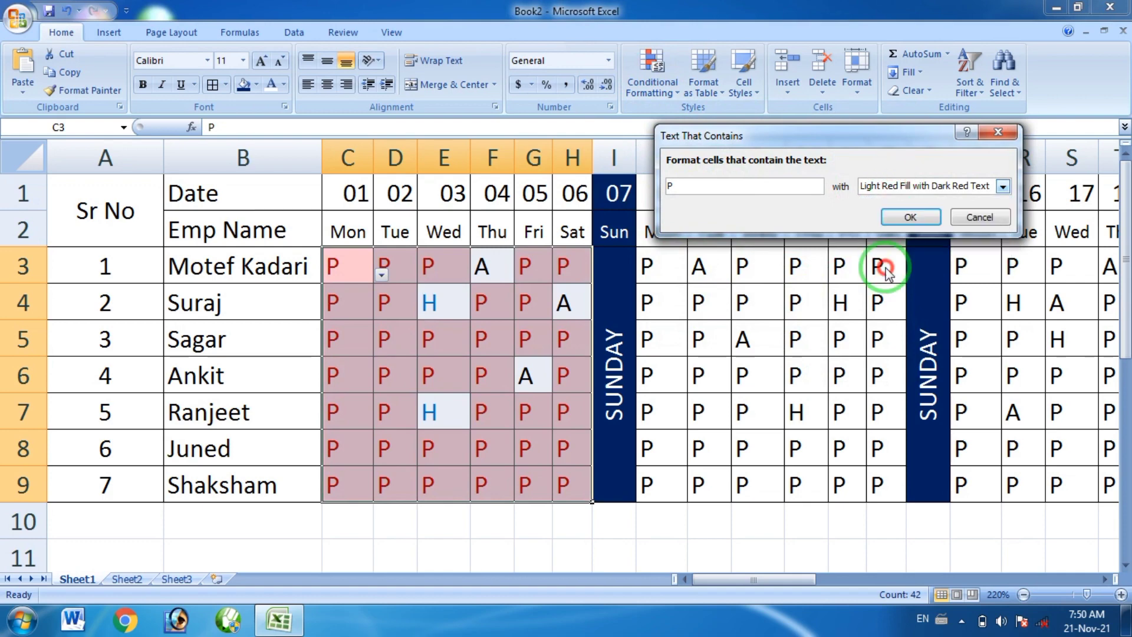
click(925, 175)
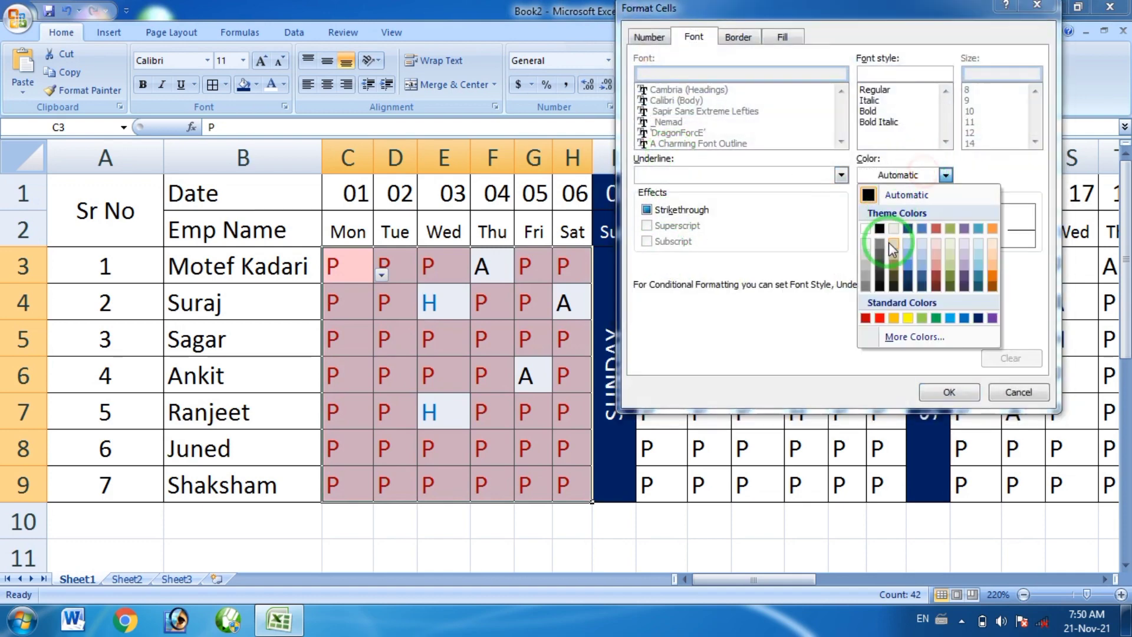
click(937, 319)
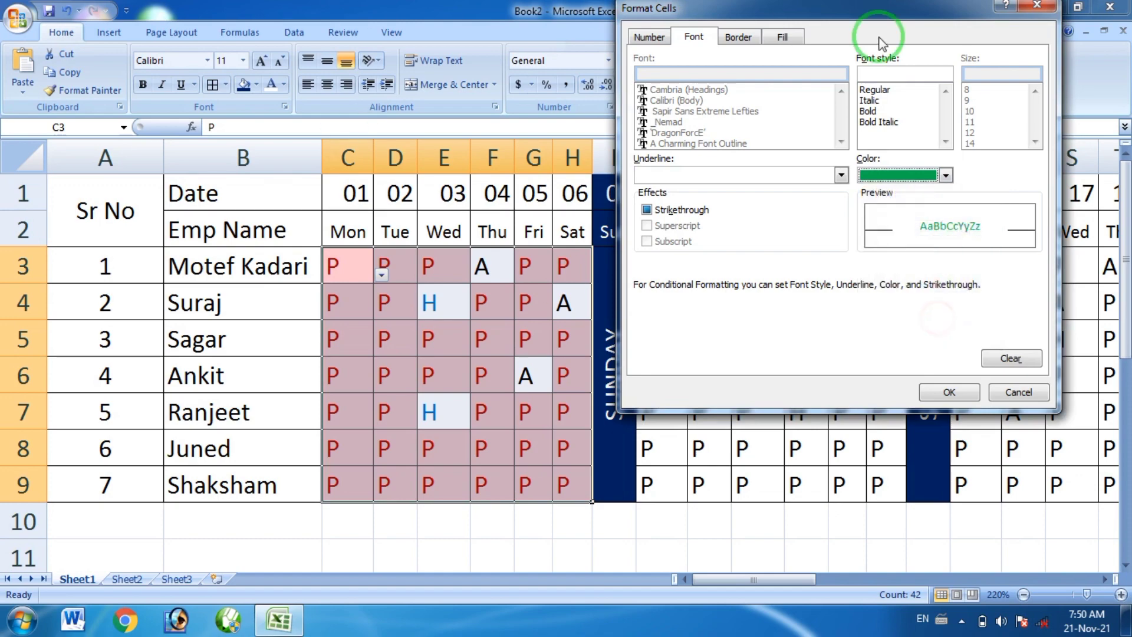
click(967, 393)
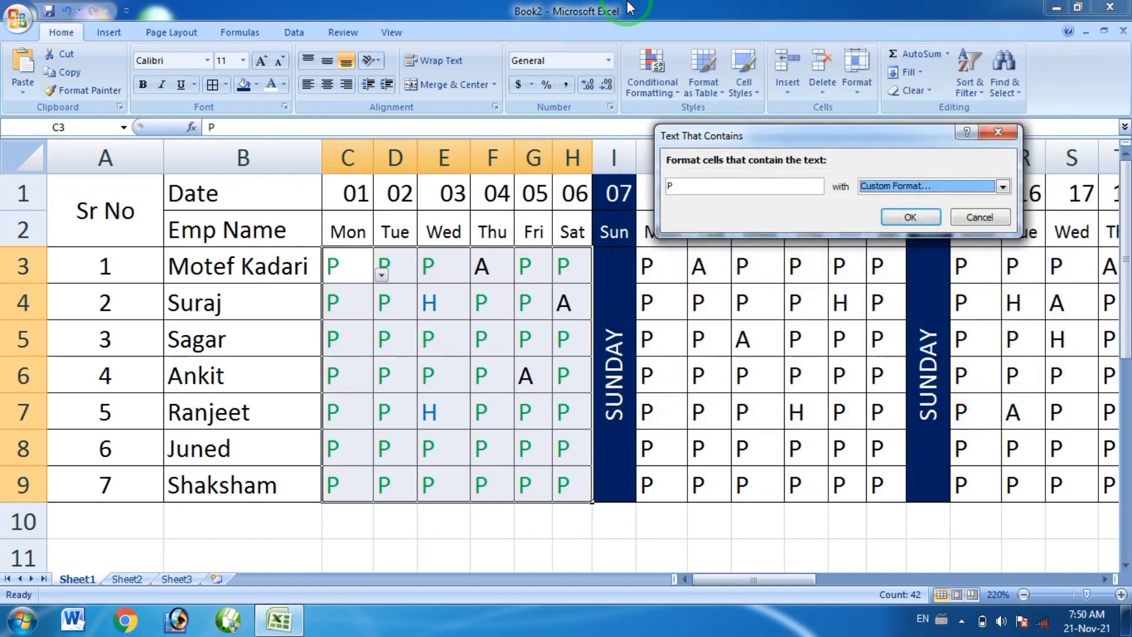
click(915, 223)
click(492, 475)
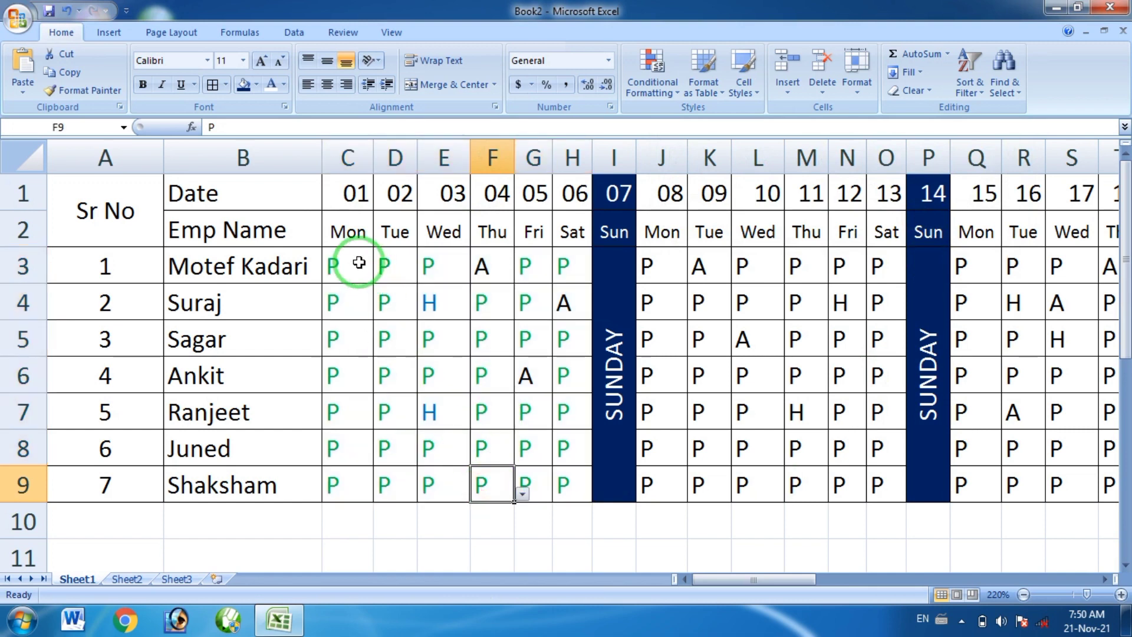
drag(358, 262, 563, 486)
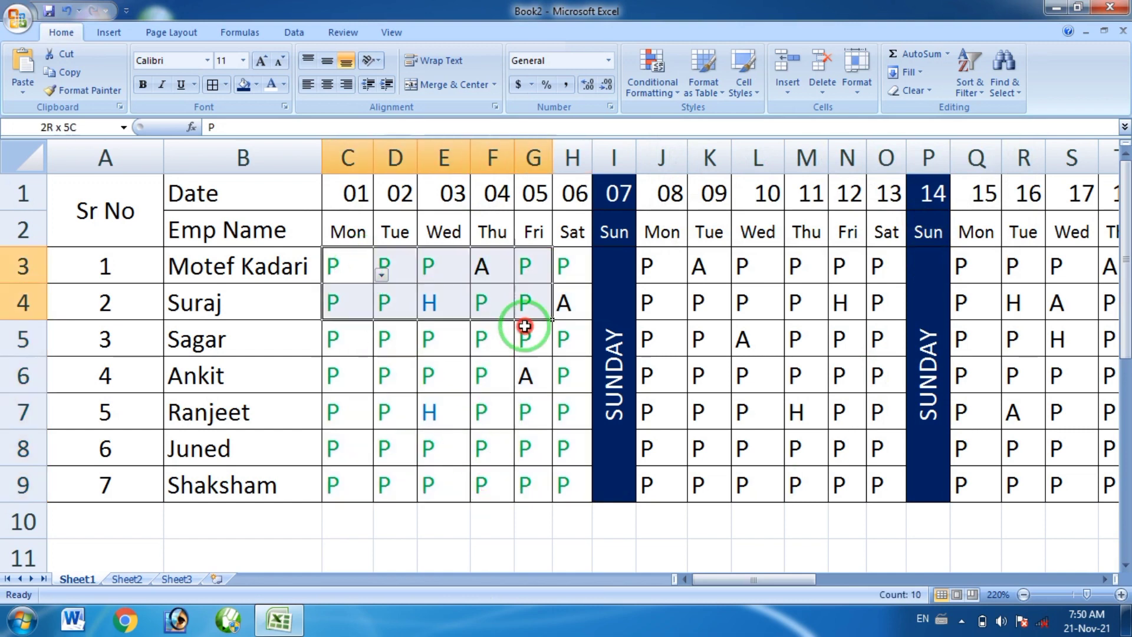
Step: Add a Text That Contains rule for A with Light Red Fill and Dark Red Text
click(652, 72)
mouse_move(706, 119)
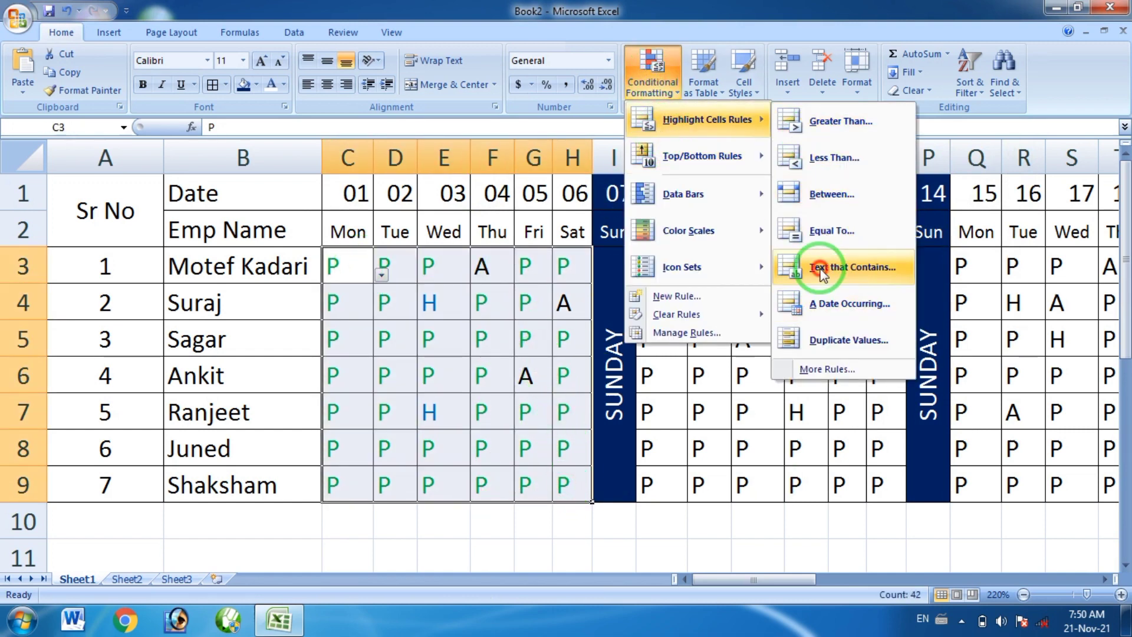
click(821, 273)
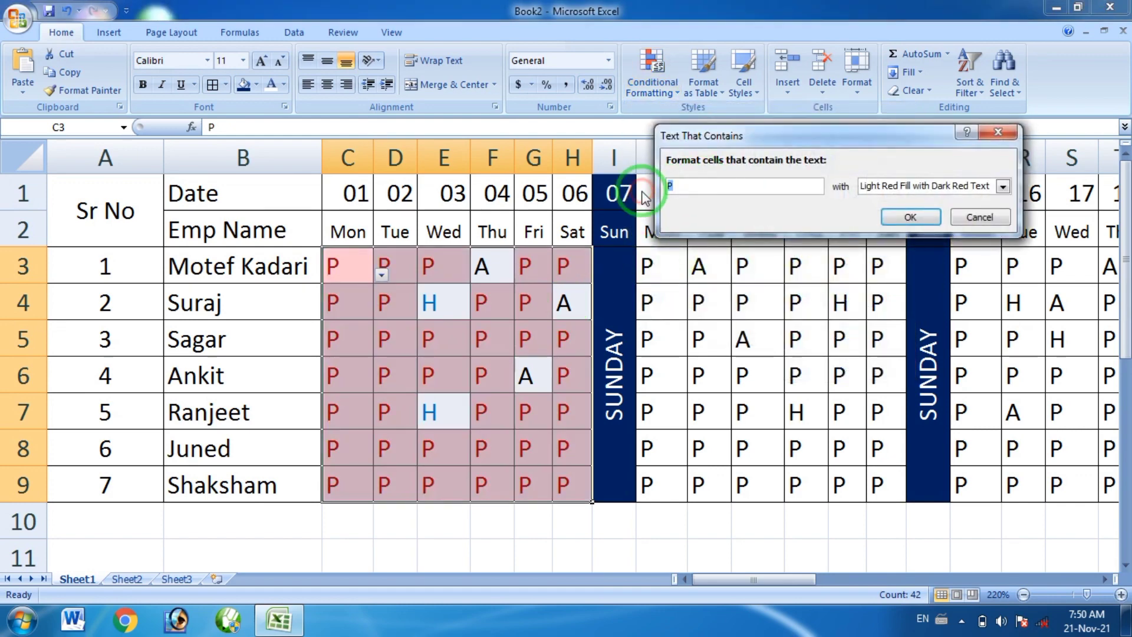
text(A)
click(893, 186)
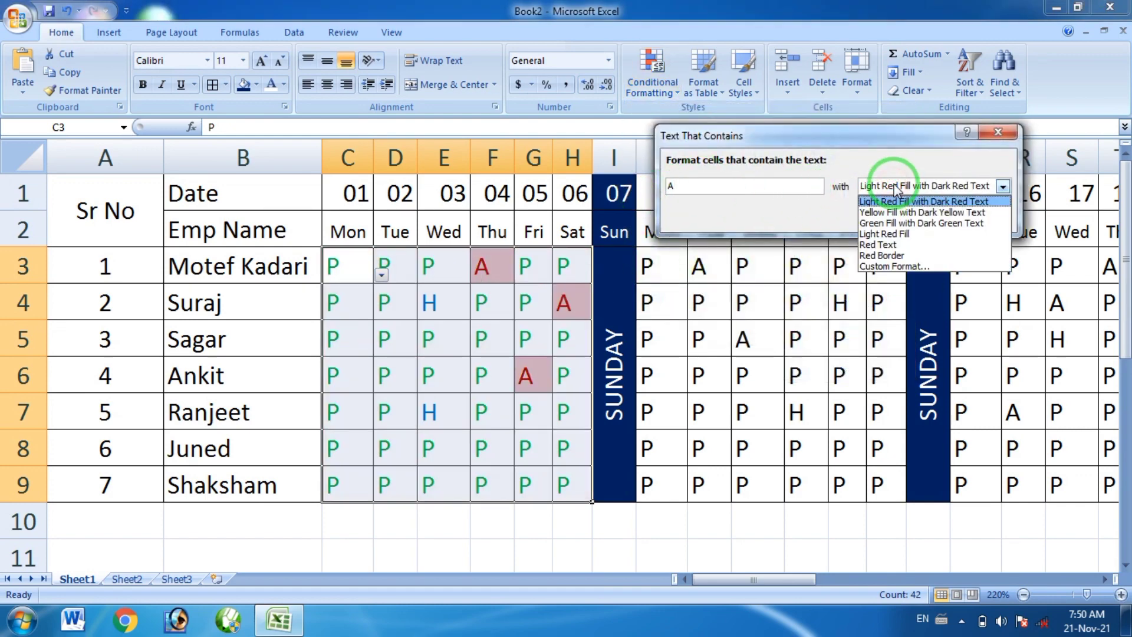
click(895, 188)
click(910, 217)
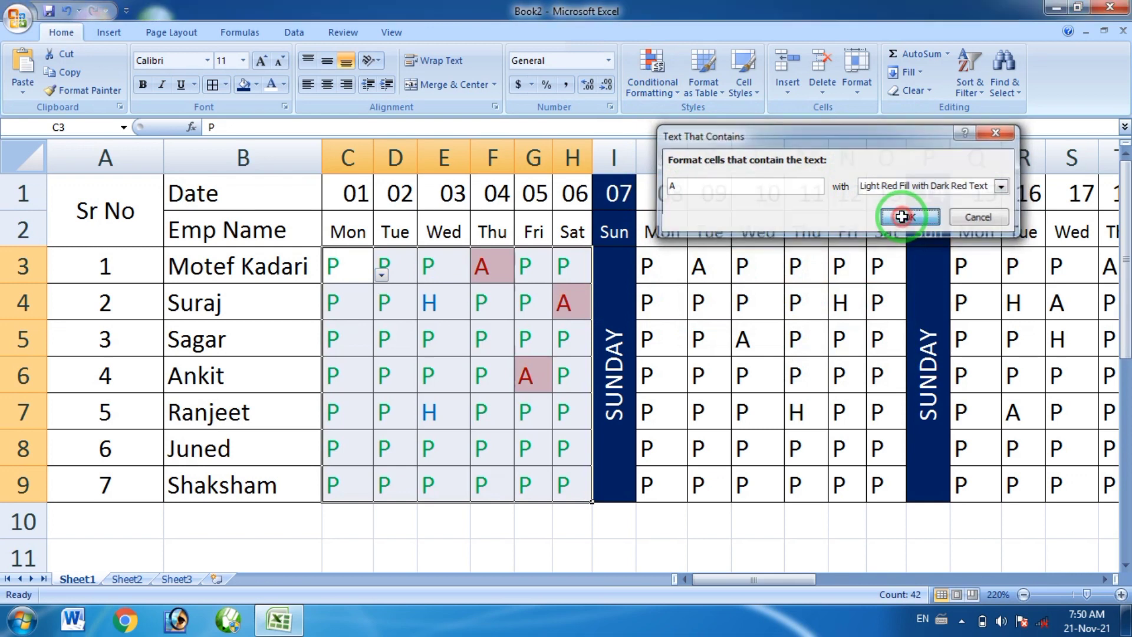
click(475, 549)
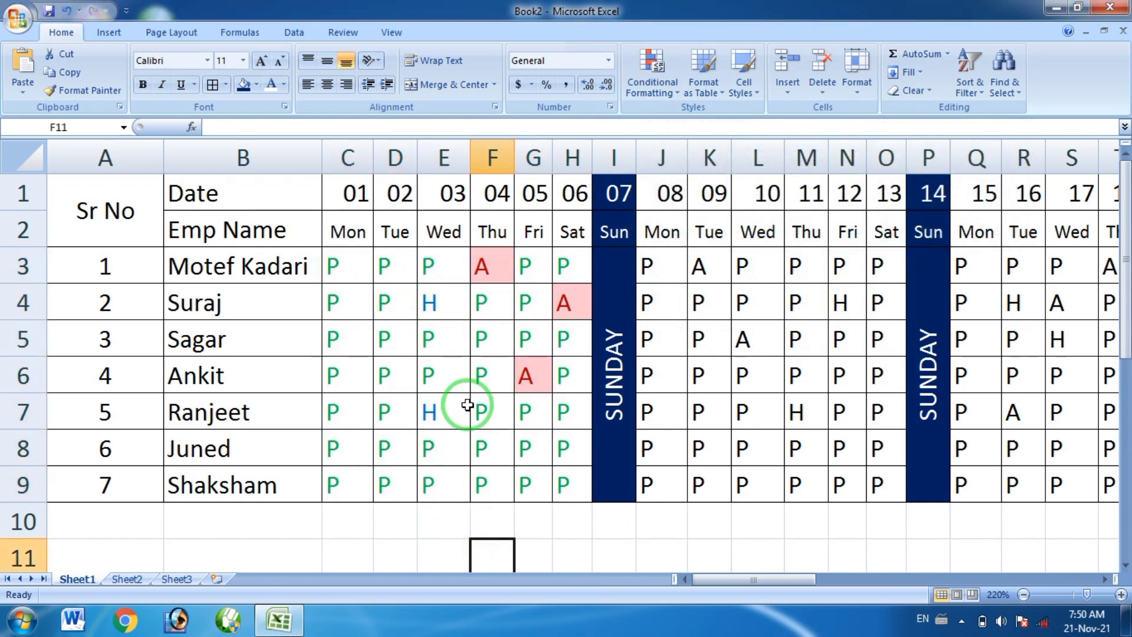
Step: Test F3's dropdown by switching it to H and back to P, then reselect C3:H9
click(491, 264)
click(522, 274)
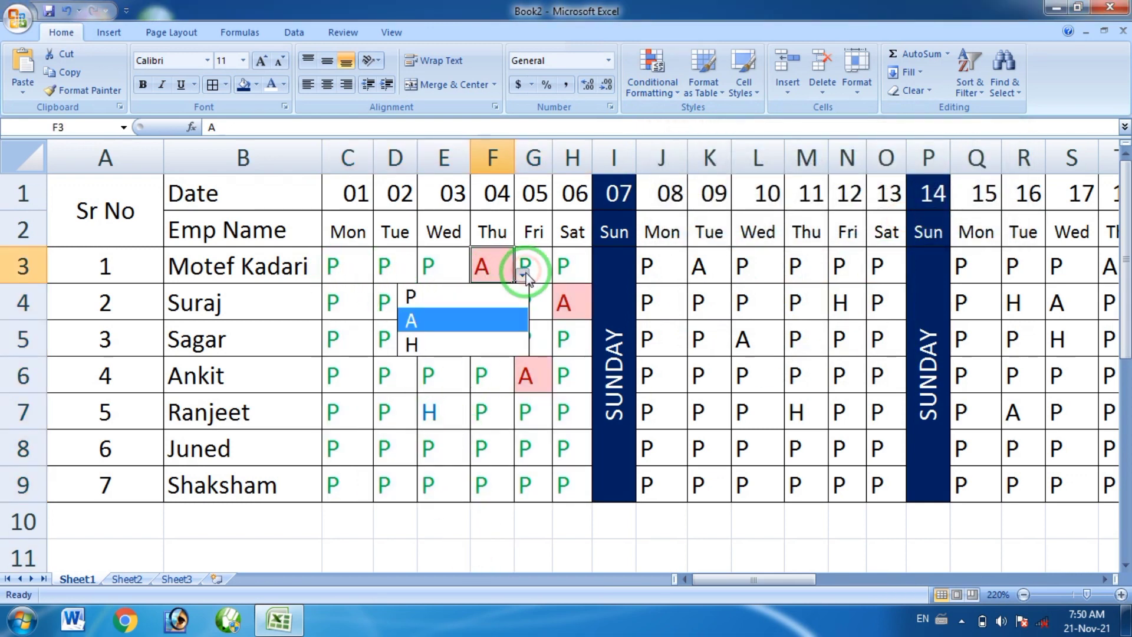
click(480, 345)
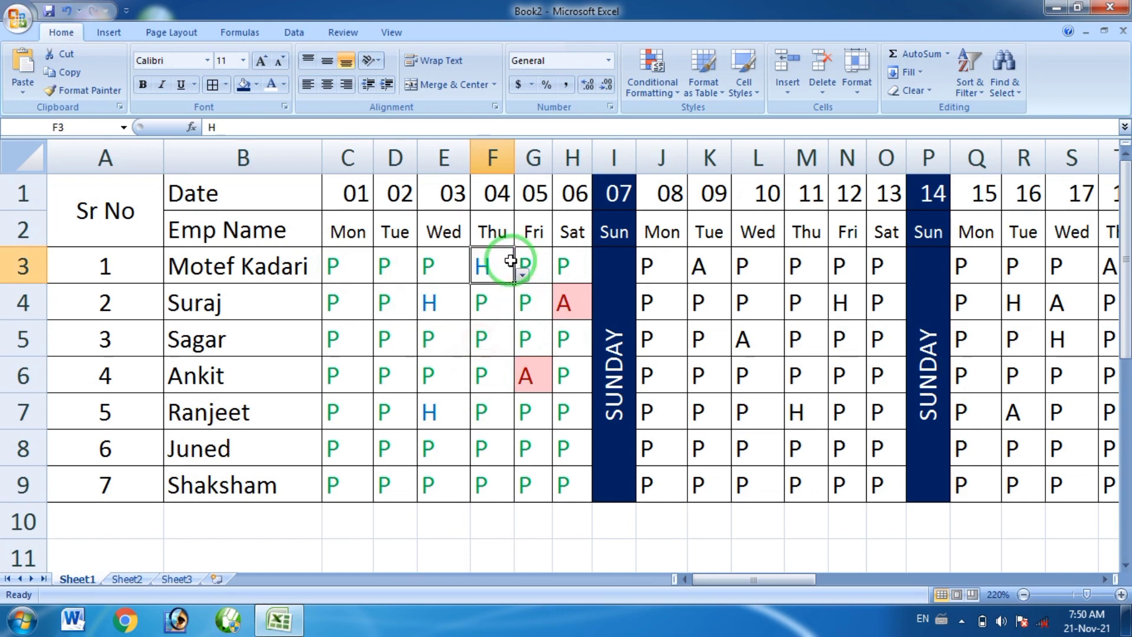
click(522, 275)
click(495, 304)
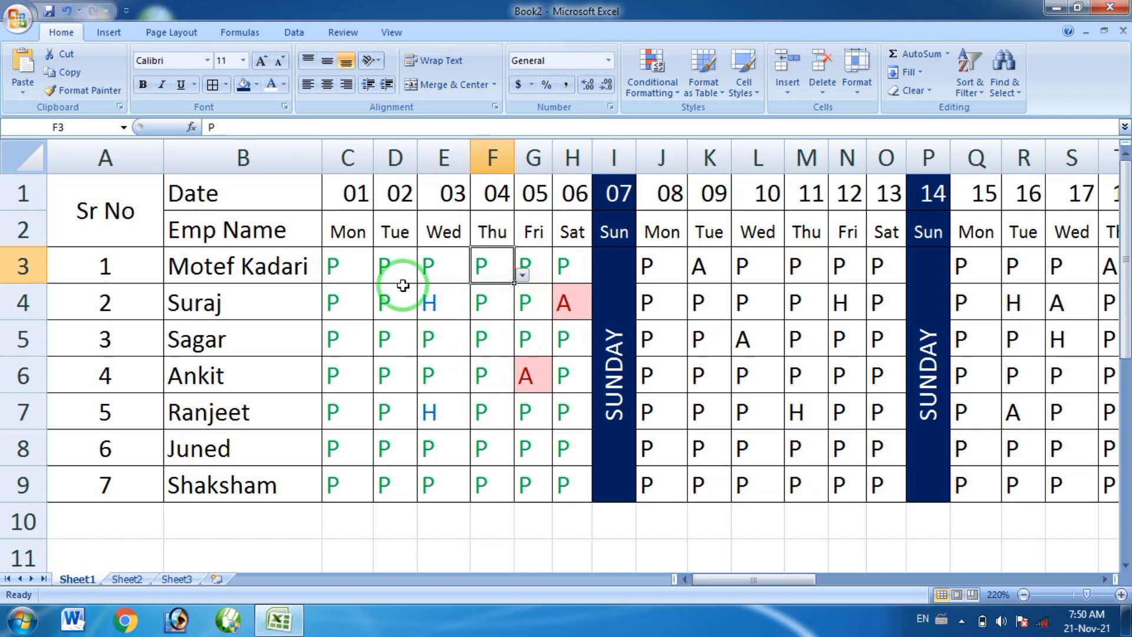
mouse_move(345, 266)
mouse_down()
mouse_move(539, 286)
mouse_move(576, 428)
mouse_move(576, 478)
mouse_up()
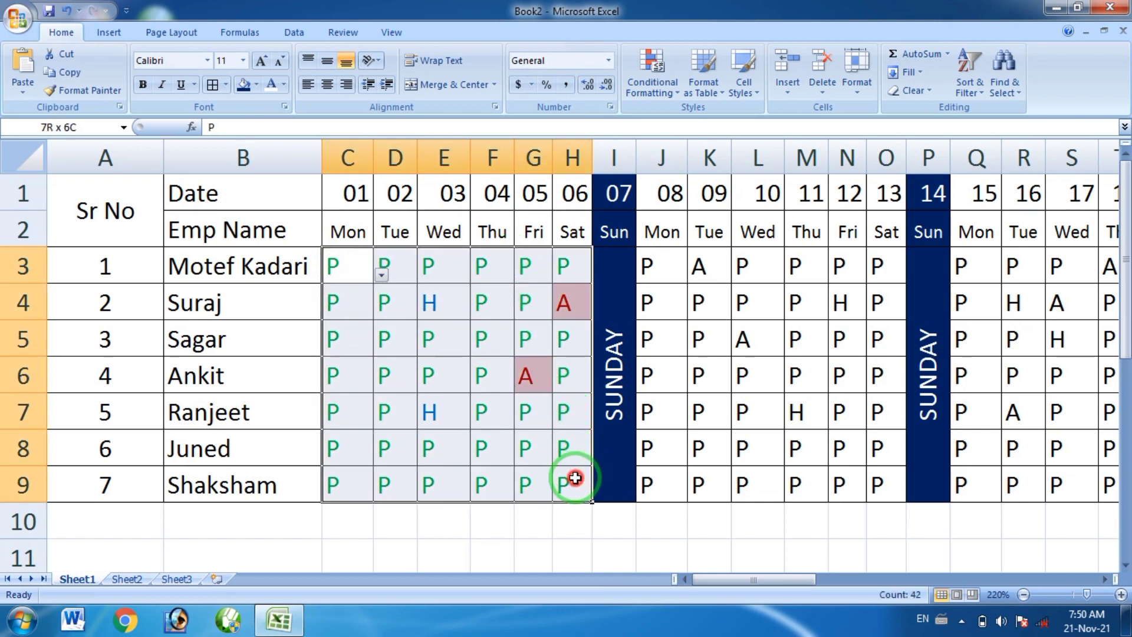
Step: Format Painter the first week's colour rules onto the second, third, fourth weeks and last two days
click(101, 98)
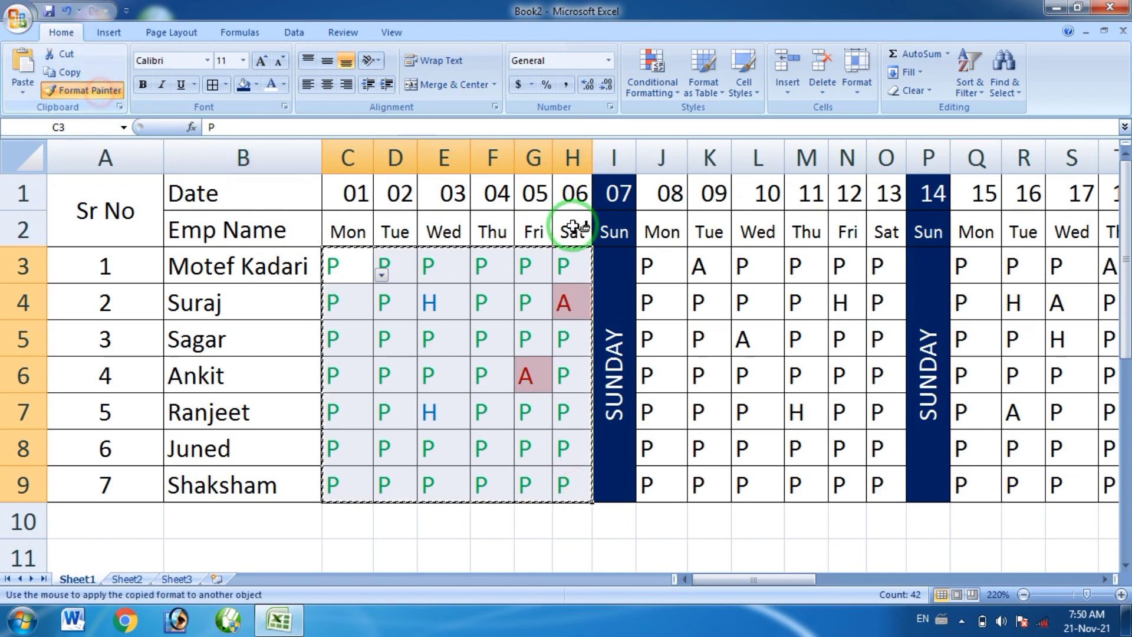
mouse_move(659, 266)
mouse_down()
mouse_move(843, 383)
mouse_move(877, 484)
mouse_up()
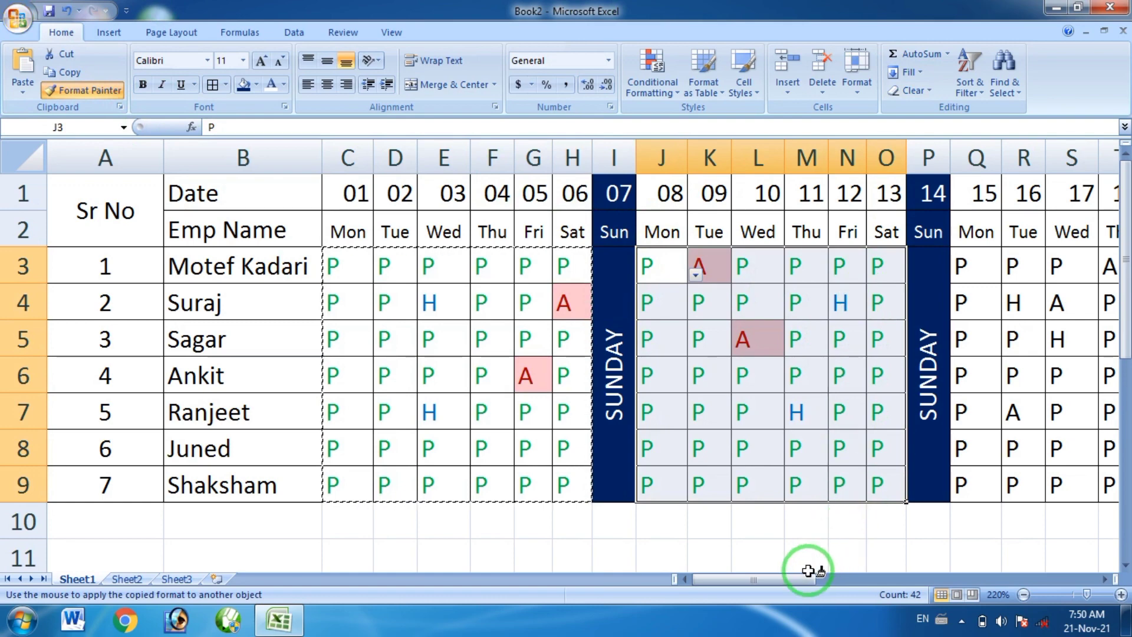
drag(782, 583, 935, 598)
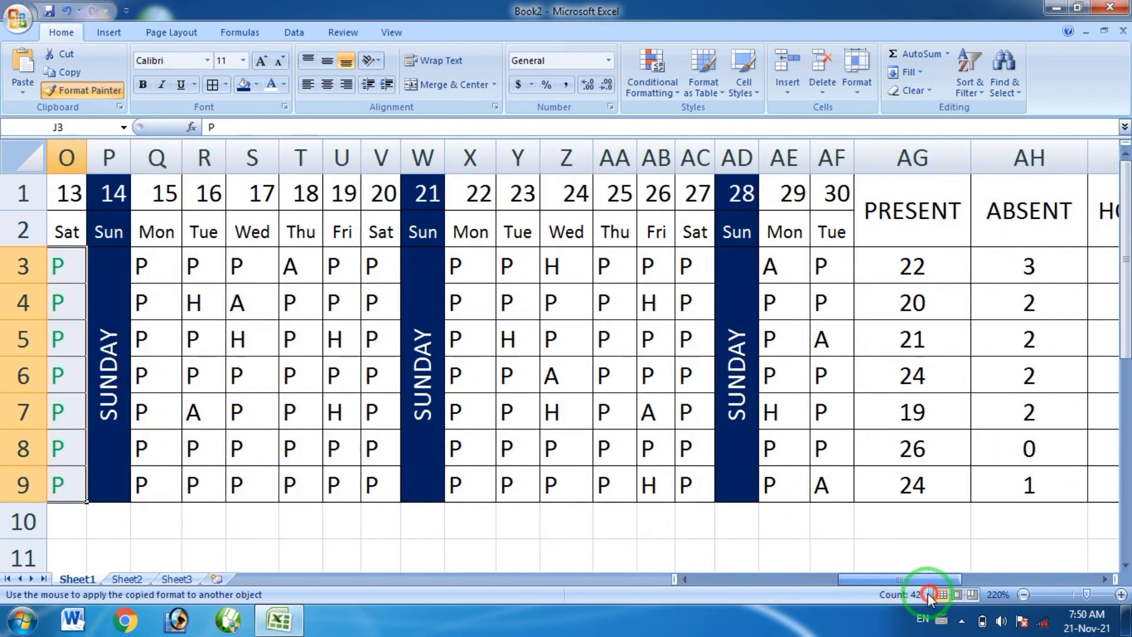
mouse_move(156, 262)
mouse_down()
mouse_move(346, 348)
mouse_move(383, 483)
mouse_up()
mouse_move(472, 262)
mouse_down()
mouse_move(552, 302)
mouse_move(687, 486)
mouse_up()
mouse_move(779, 262)
mouse_down()
mouse_move(809, 316)
mouse_move(828, 476)
mouse_up()
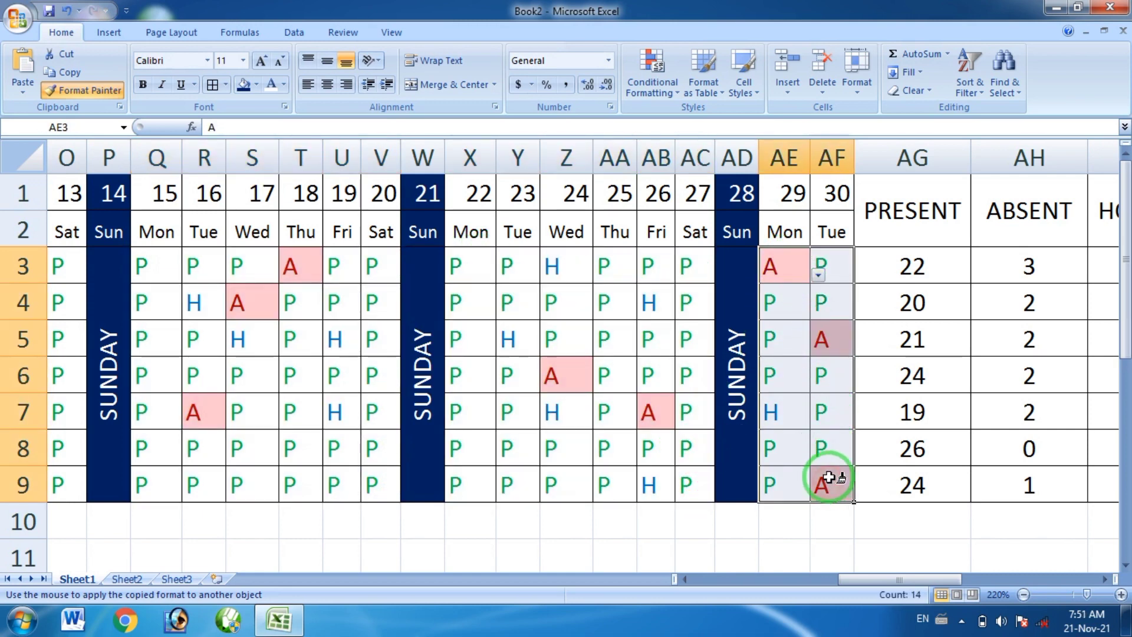
click(82, 91)
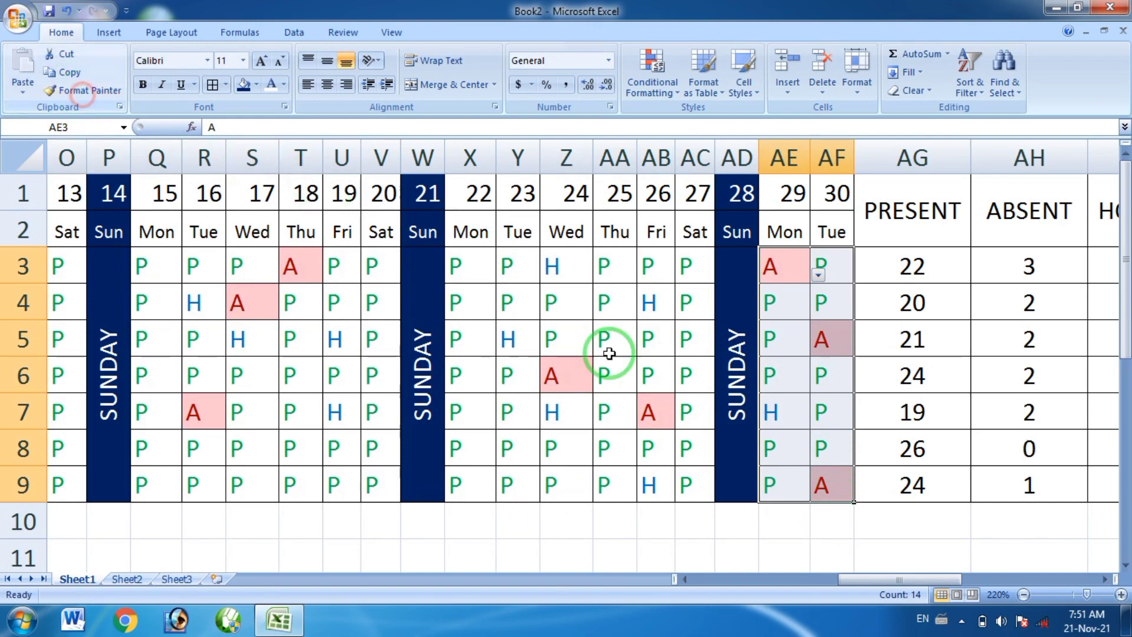
Step: Scroll right to the totals and salary columns and select cell AF10
drag(897, 581, 674, 581)
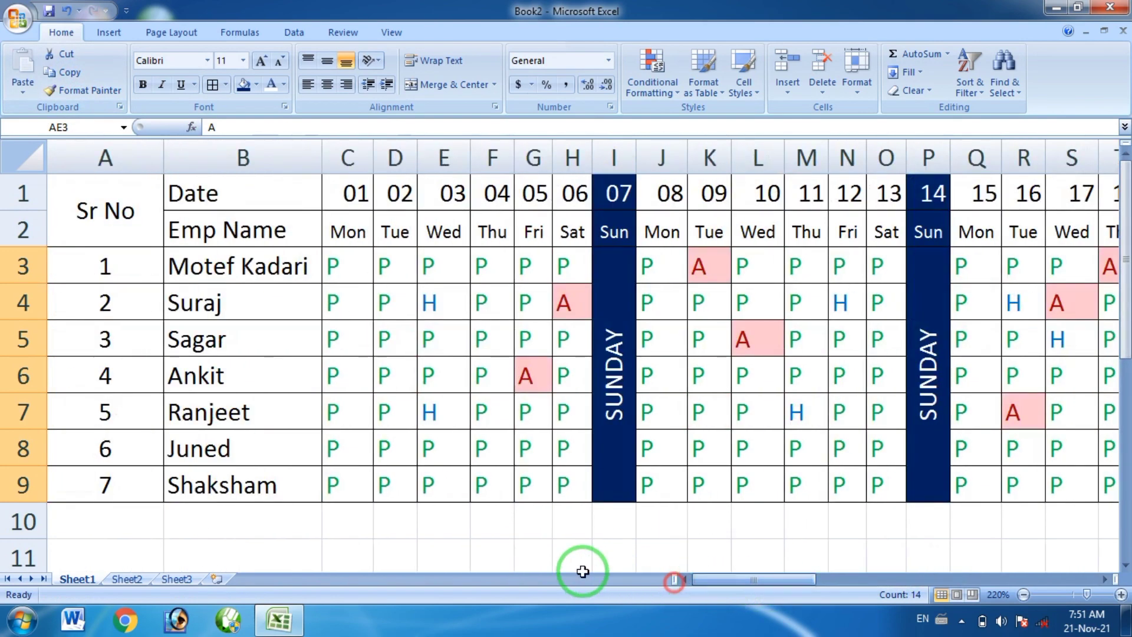
ctrl+scroll(520, 538, down, 3)
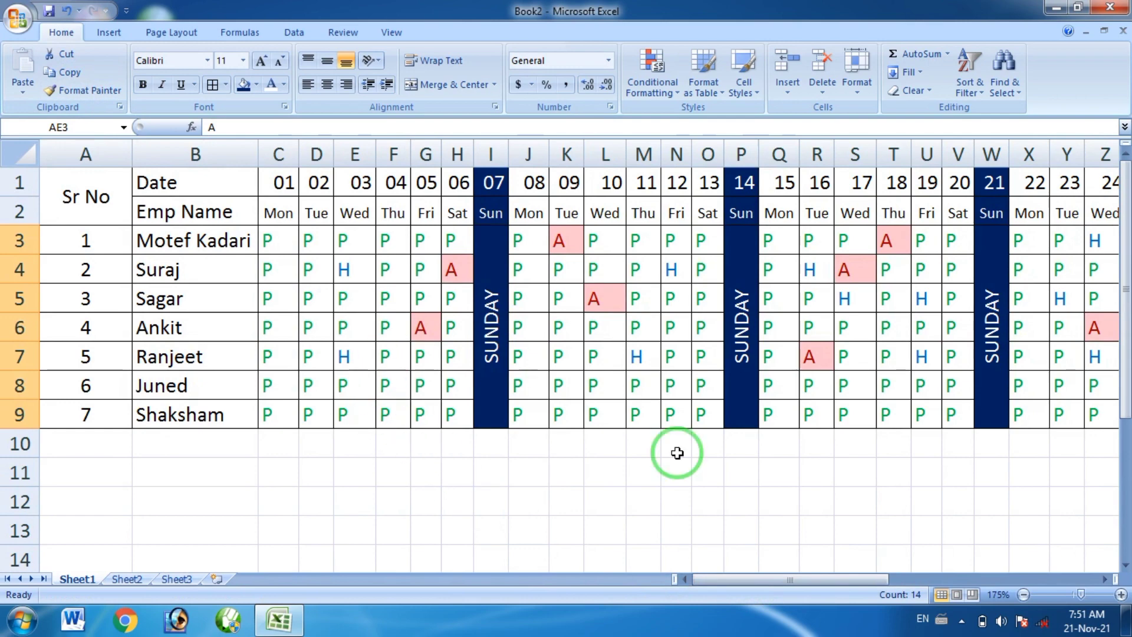
drag(833, 581, 1073, 582)
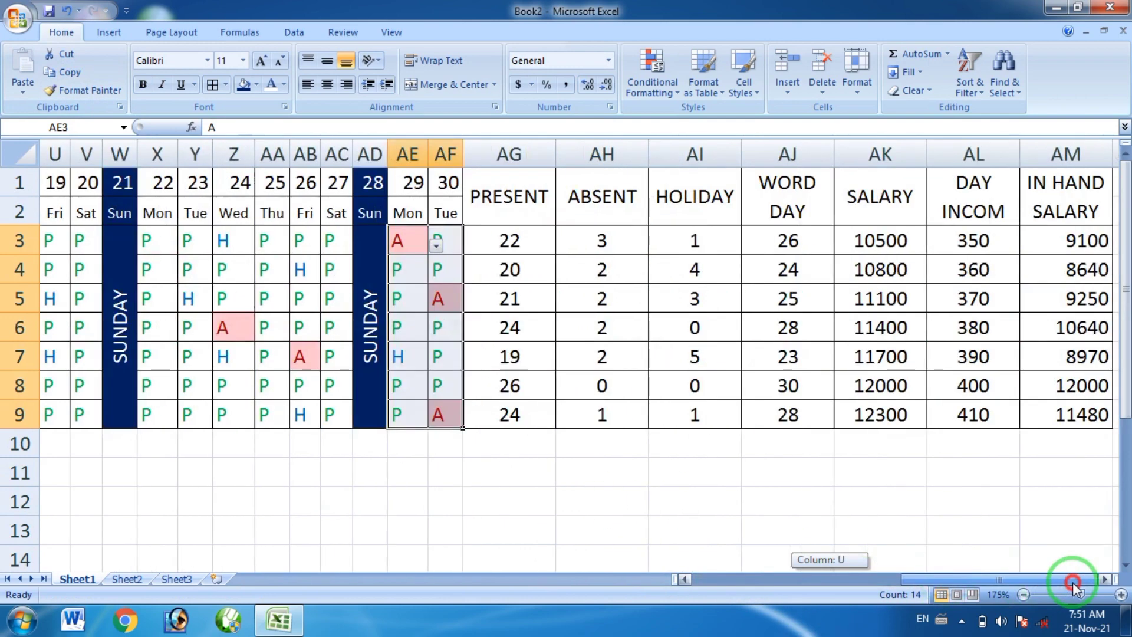
click(443, 444)
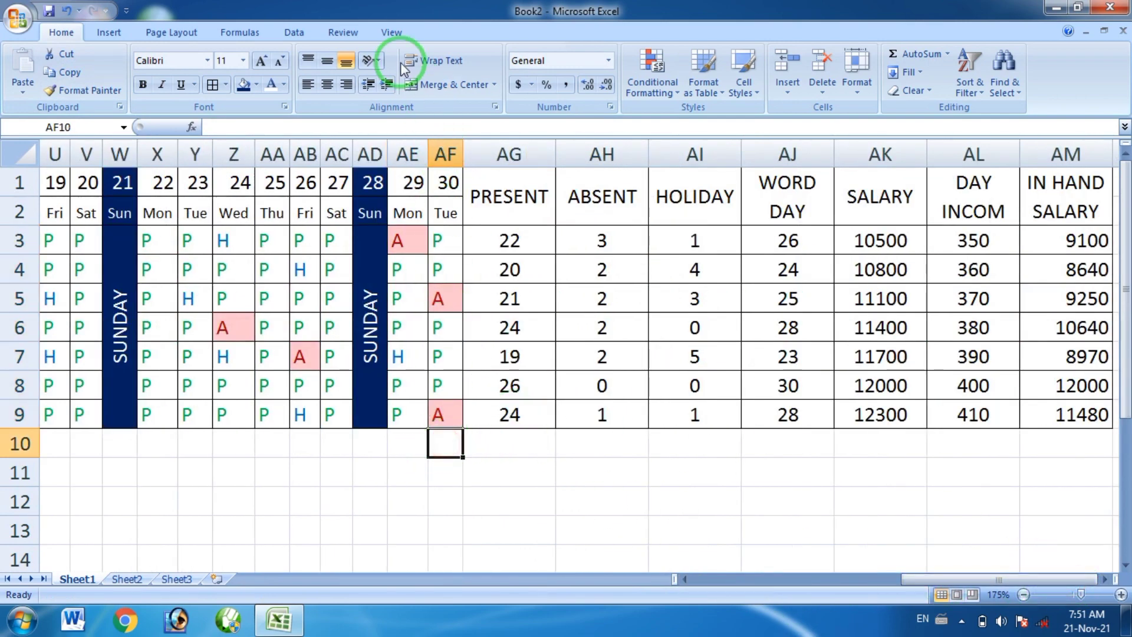
Step: Freeze panes at AF10, test by moving across columns, then unfreeze them
click(389, 32)
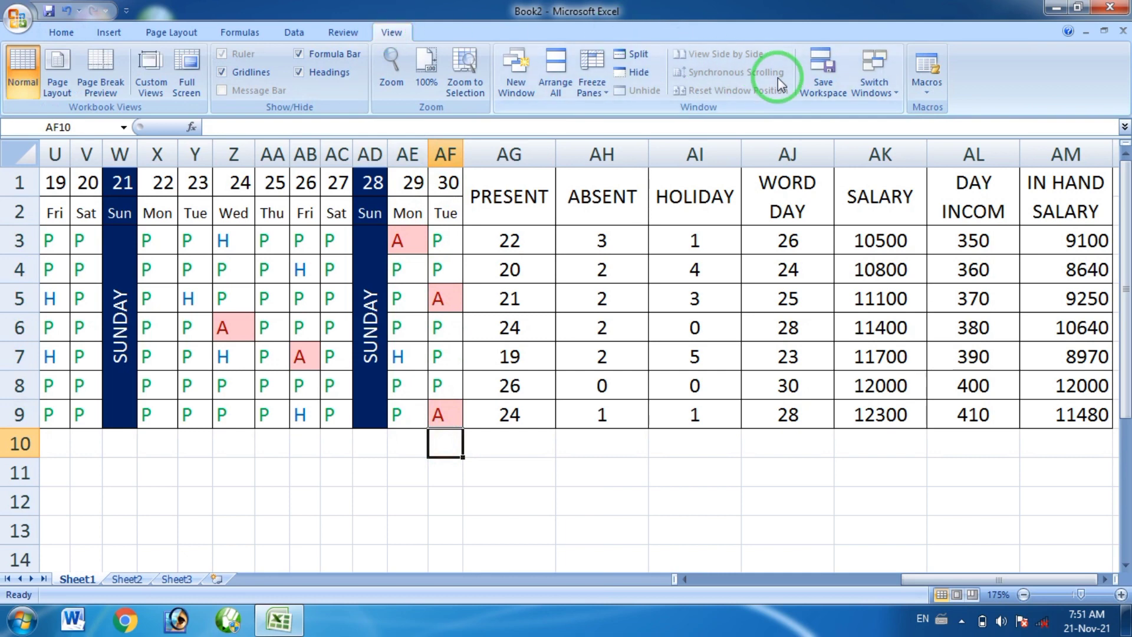
click(600, 91)
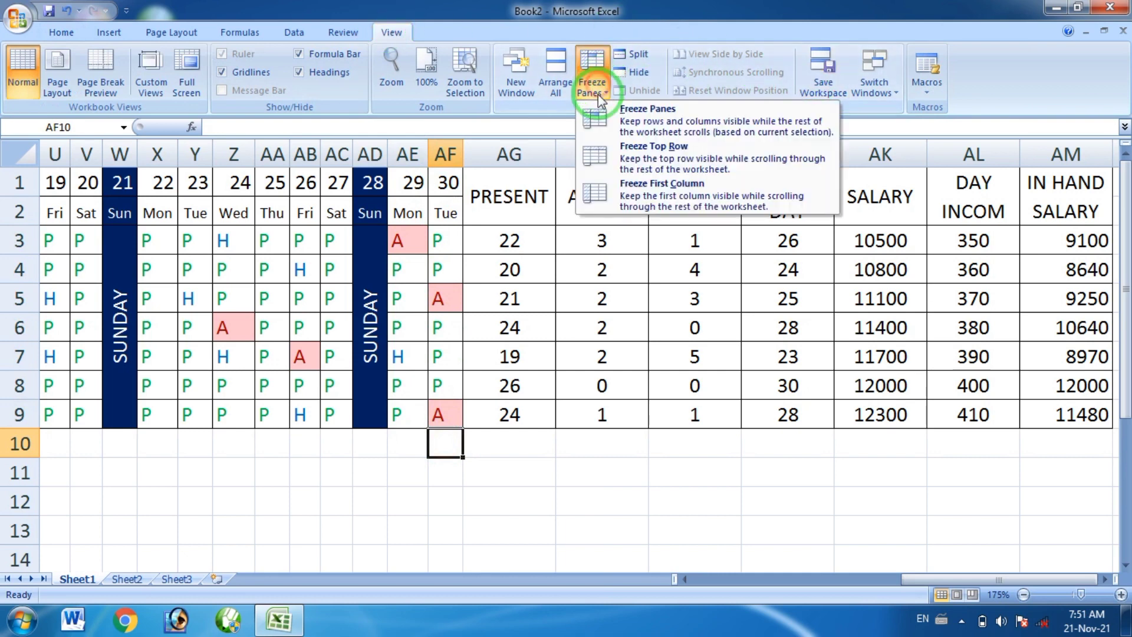
click(602, 117)
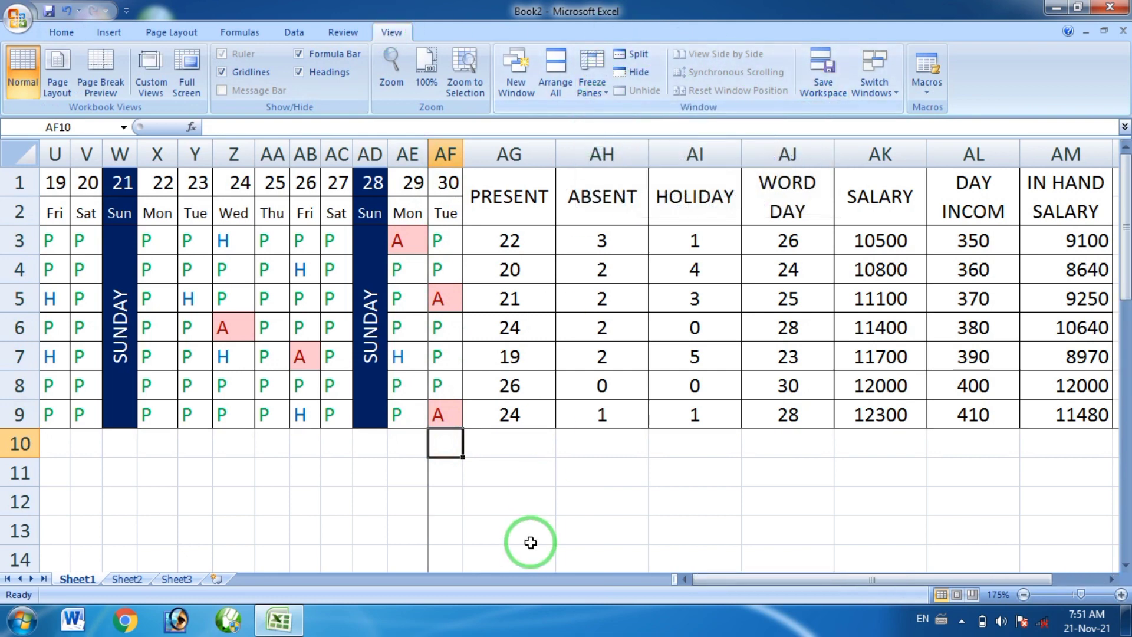
key(Right)
key(Right)
key(Right)
key(Right)
key(Right)
key(Right)
key(Right)
key(Right)
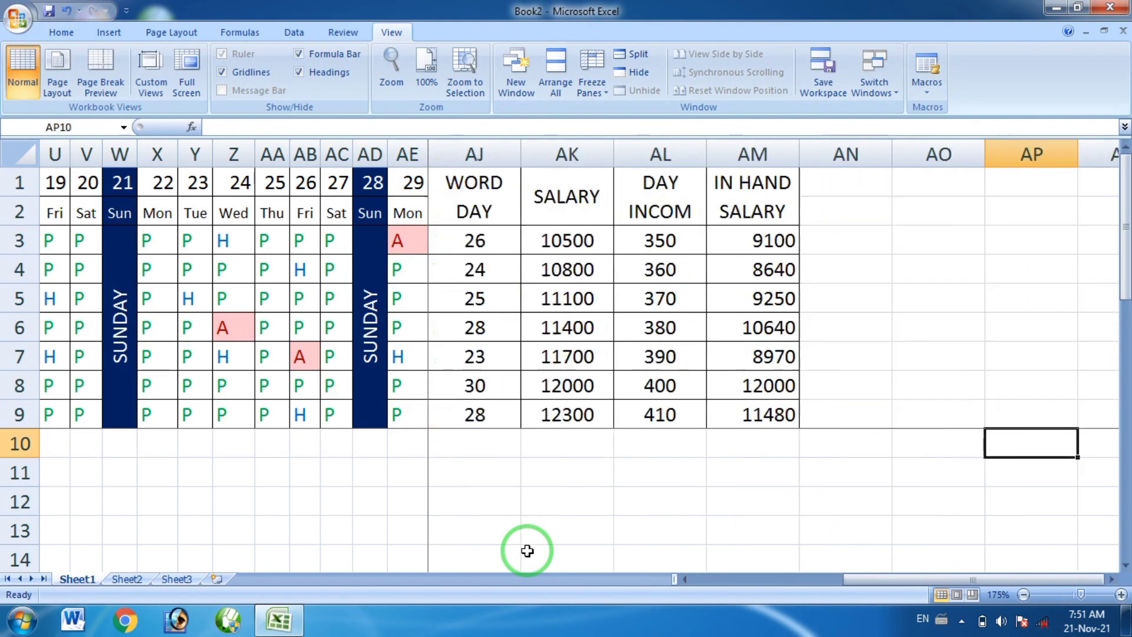
key(Right)
key(Right)
key(Right)
key(Right)
key(Left)
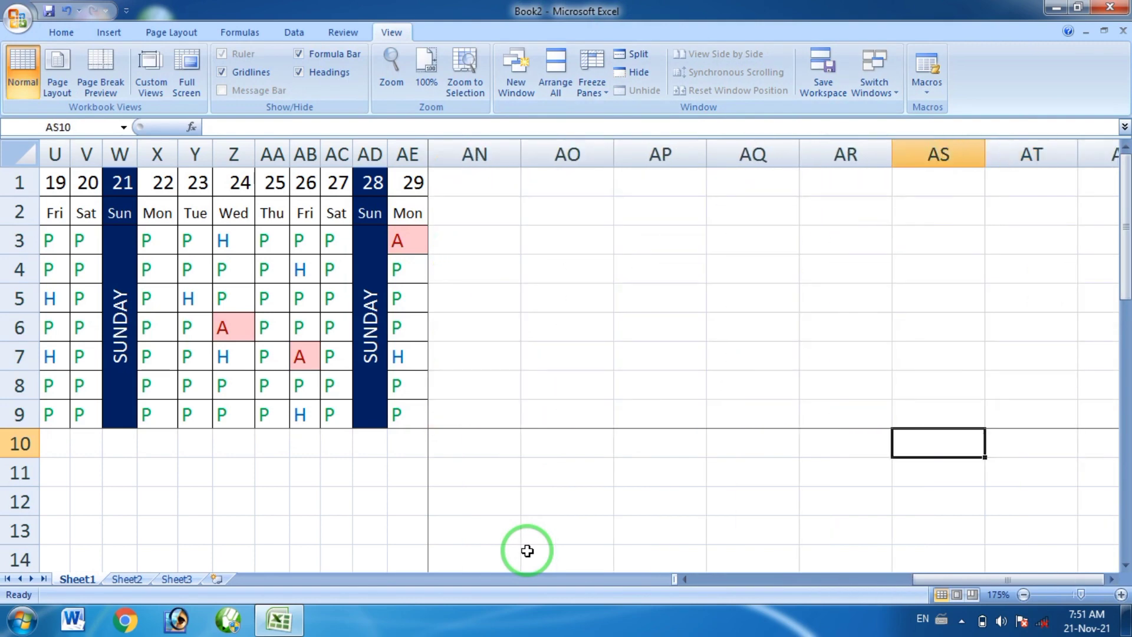
key(Left)
key(Left)
key(Left)
key(Left)
key(Left)
key(Left)
key(Left)
key(Left)
key(Left)
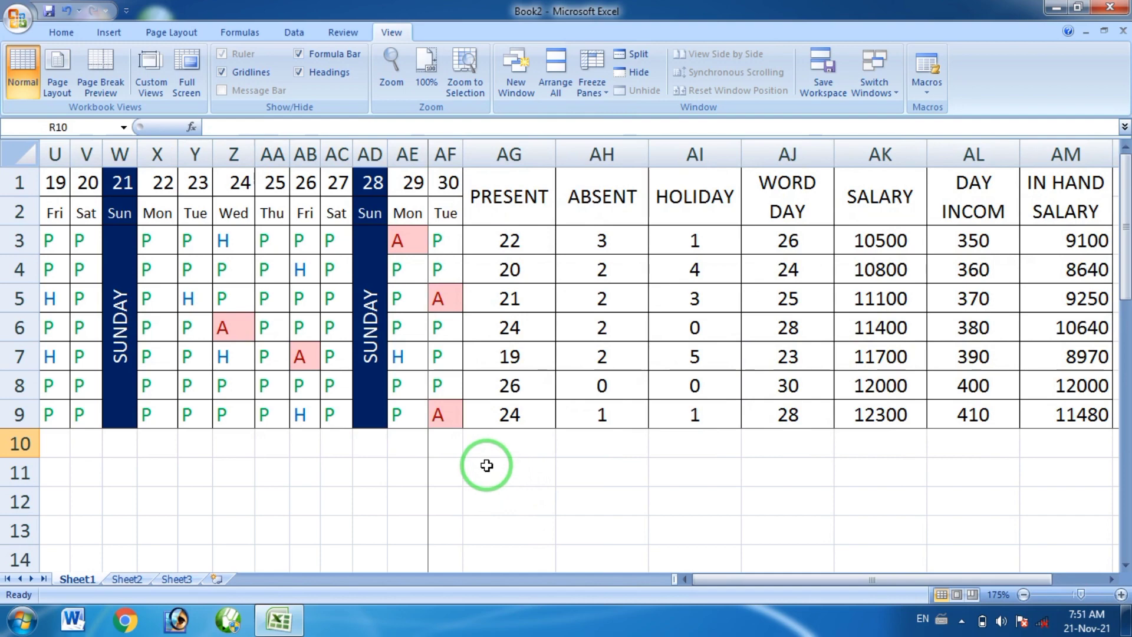
click(448, 446)
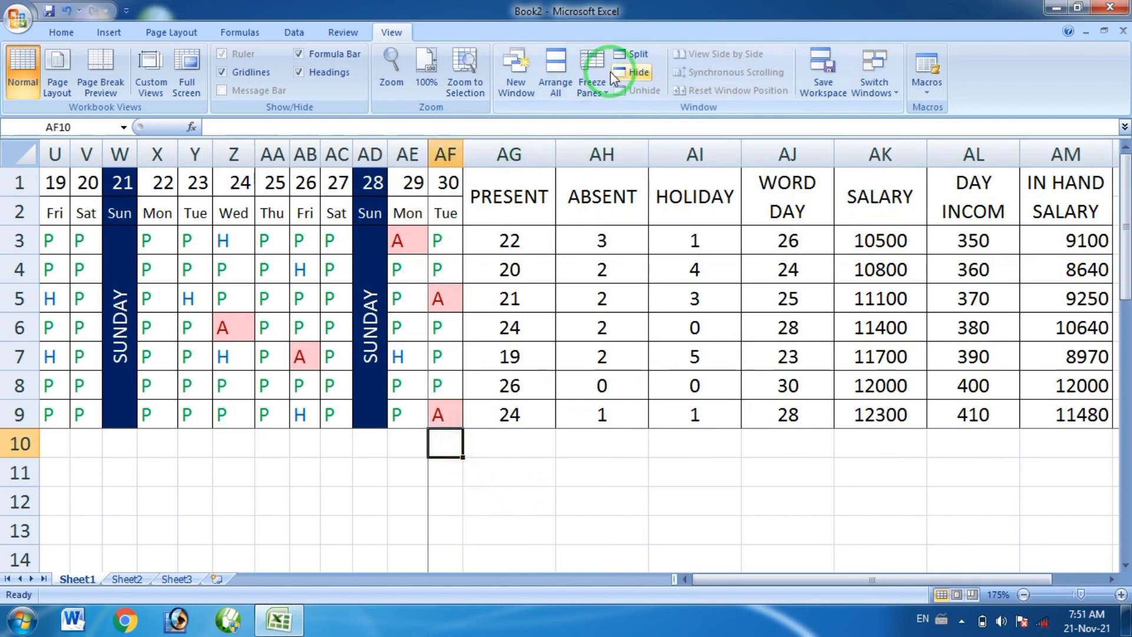
click(591, 82)
click(607, 121)
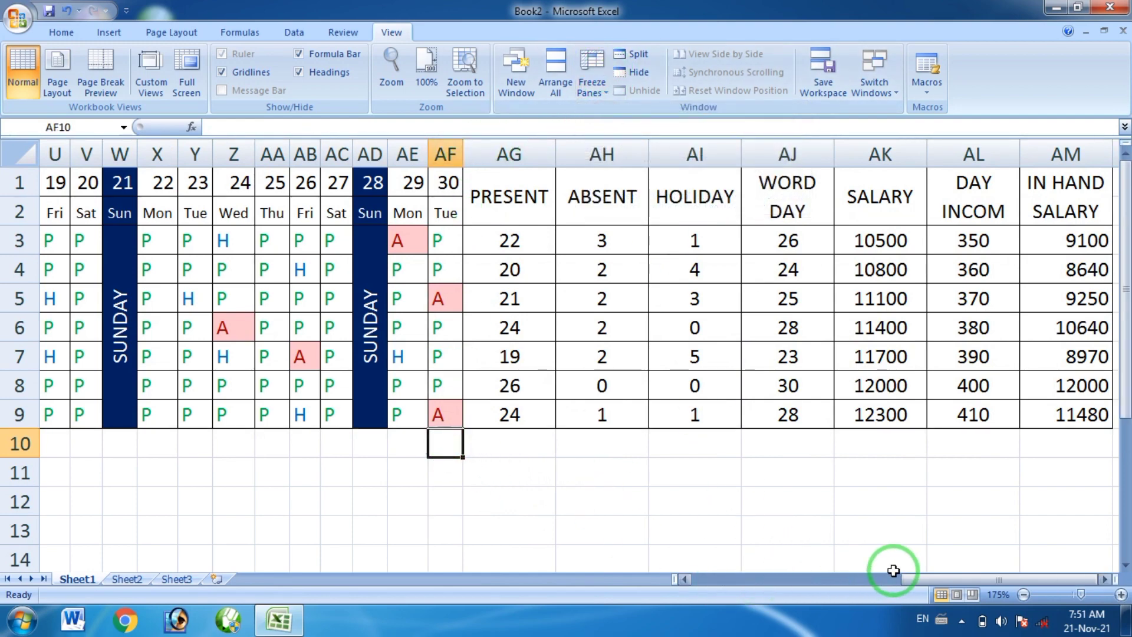
Step: Freeze panes at C10 and check the name columns stay visible while moving right
drag(914, 581, 631, 581)
click(278, 443)
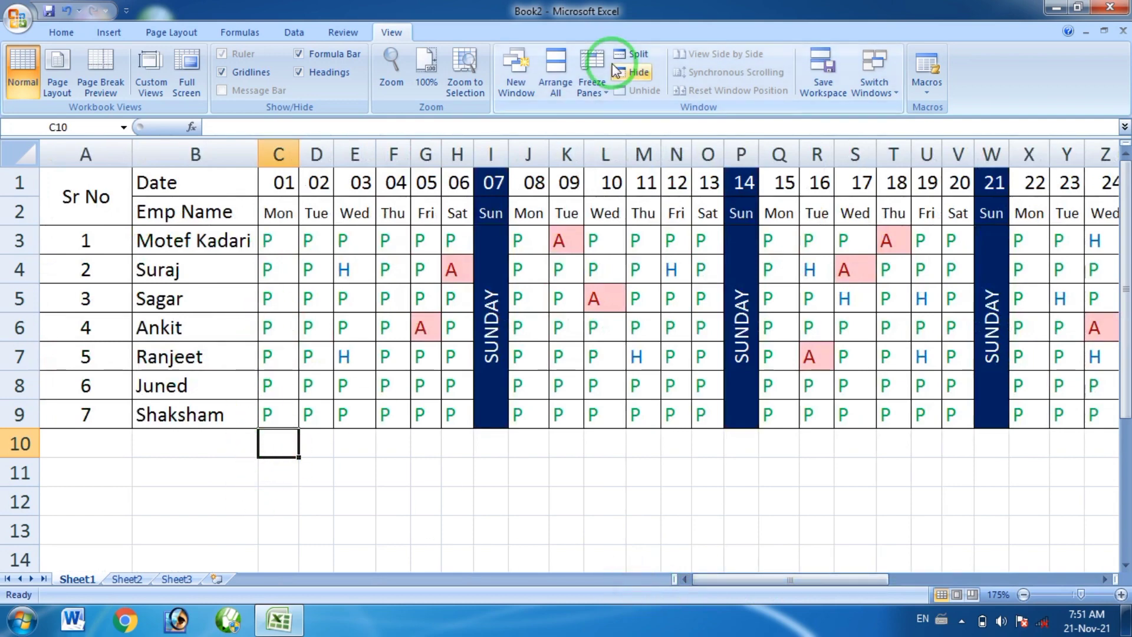
click(591, 82)
click(590, 125)
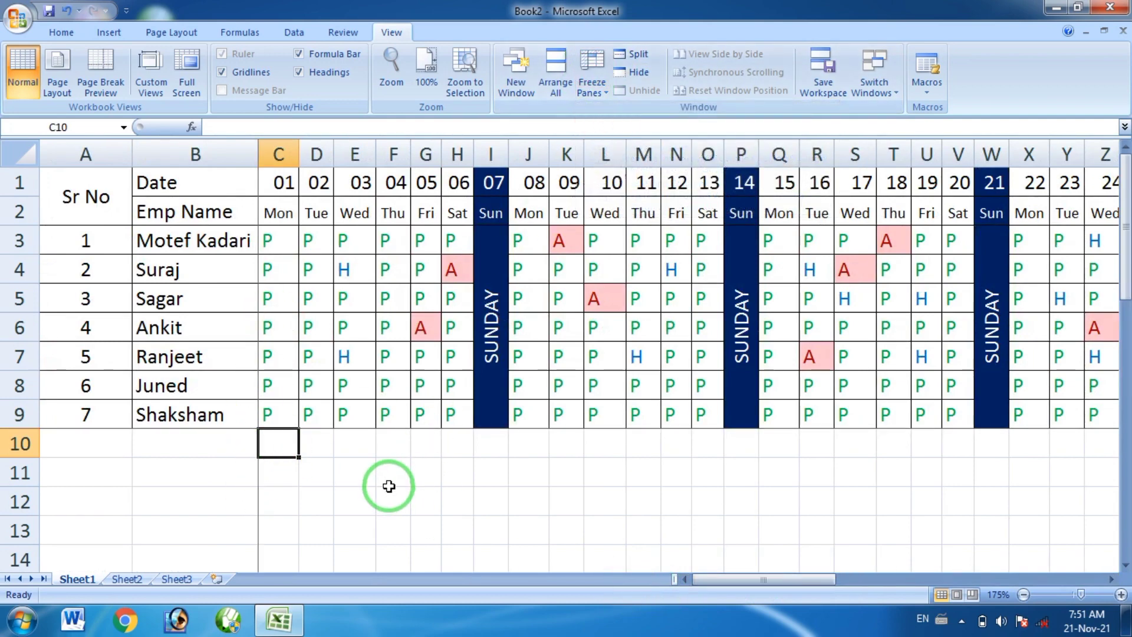
key(Right)
key(Right)
key(Right)
key(Right)
key(Right)
key(Right)
key(Right)
key(Right)
key(Right)
key(Right)
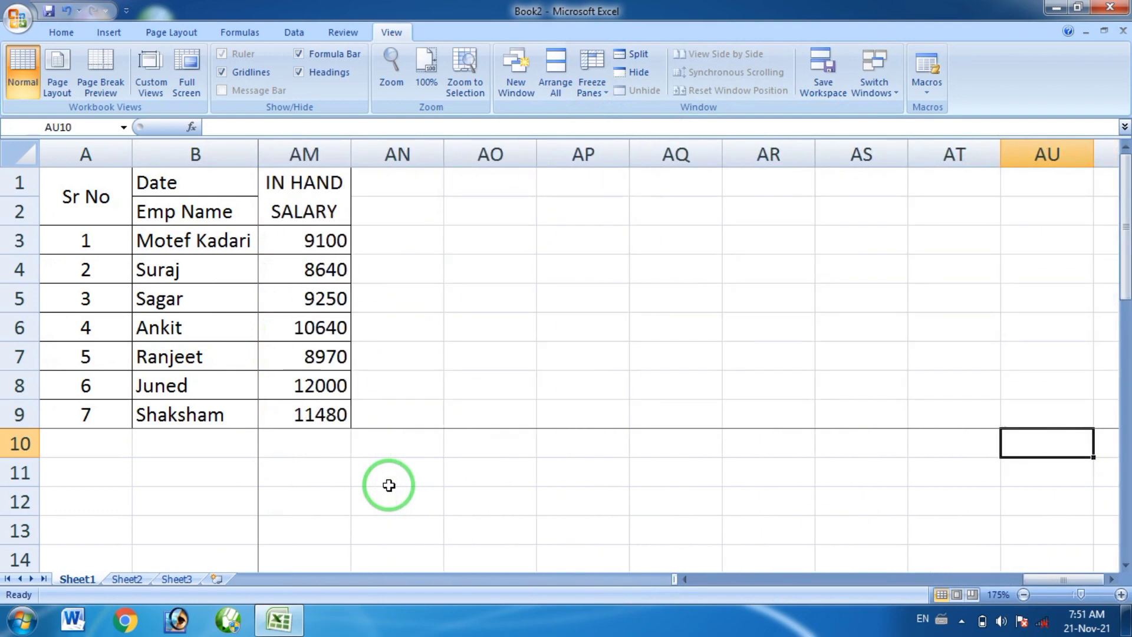
key(Left)
key(Left)
key(Left)
key(Left)
key(Left)
key(Left)
key(Left)
key(Left)
key(Left)
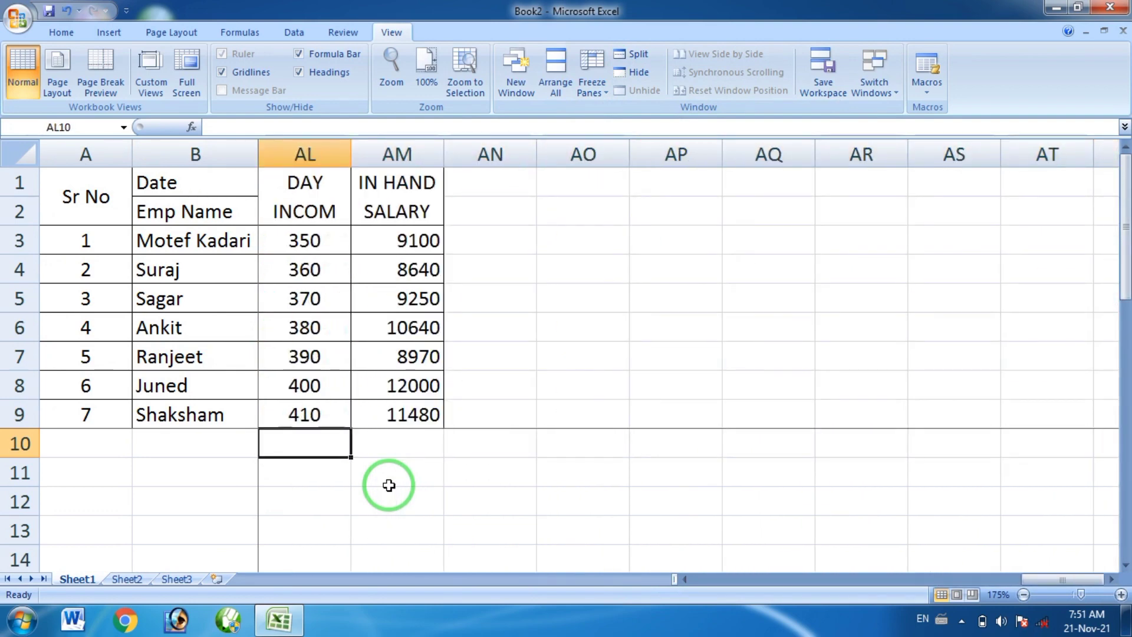
key(Left)
key(Left)
key(Left)
key(Left)
key(Left)
key(Left)
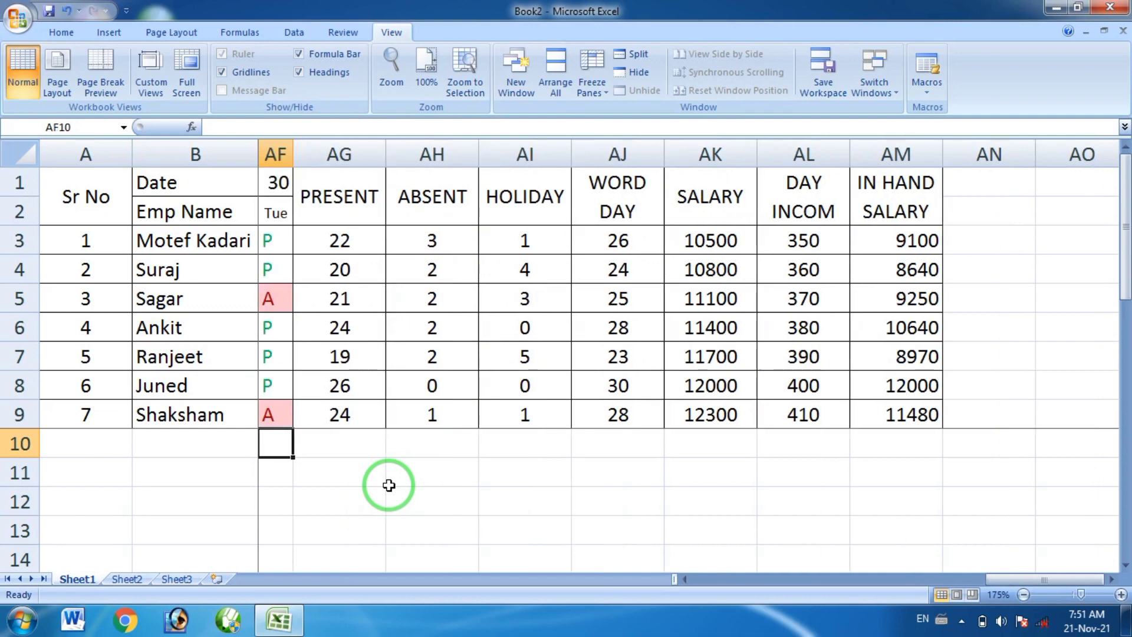
click(18, 239)
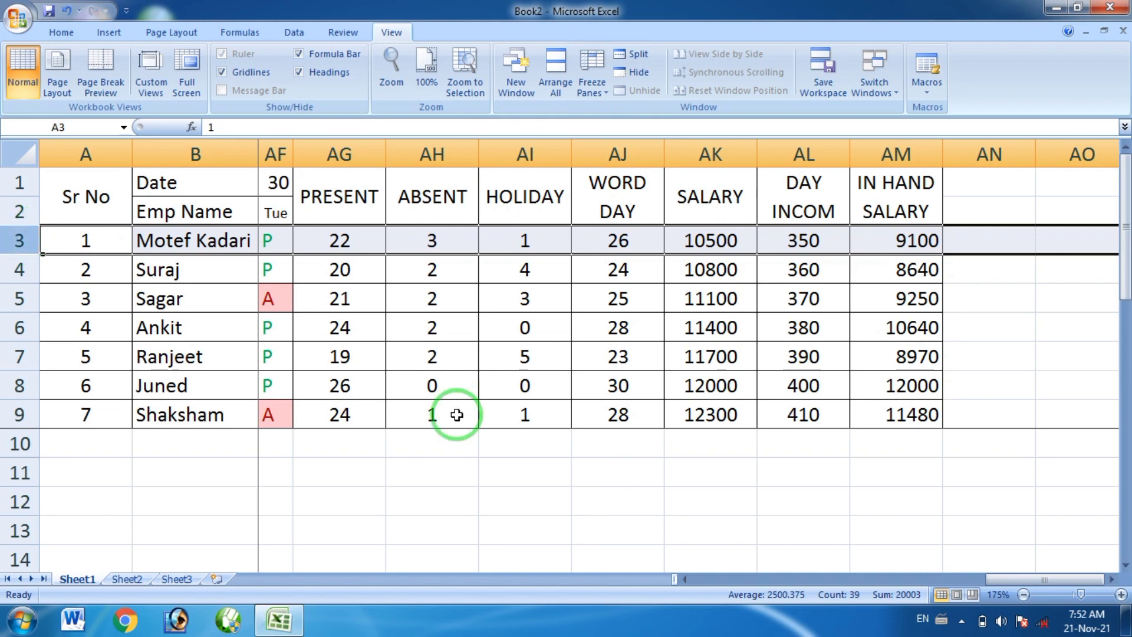
click(685, 580)
click(685, 580)
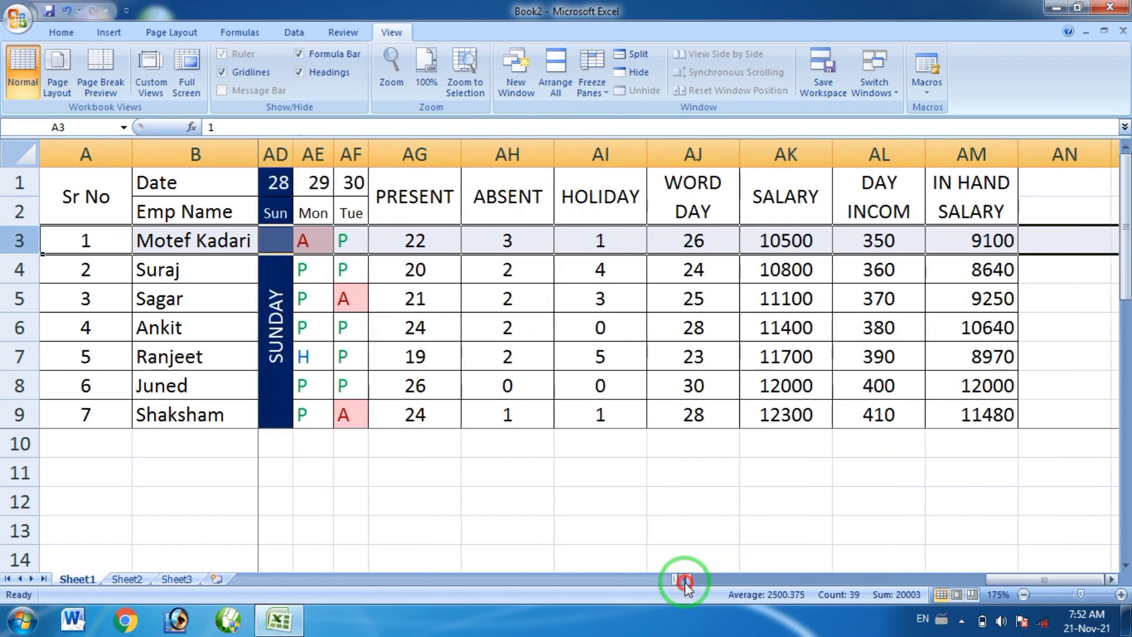
click(685, 580)
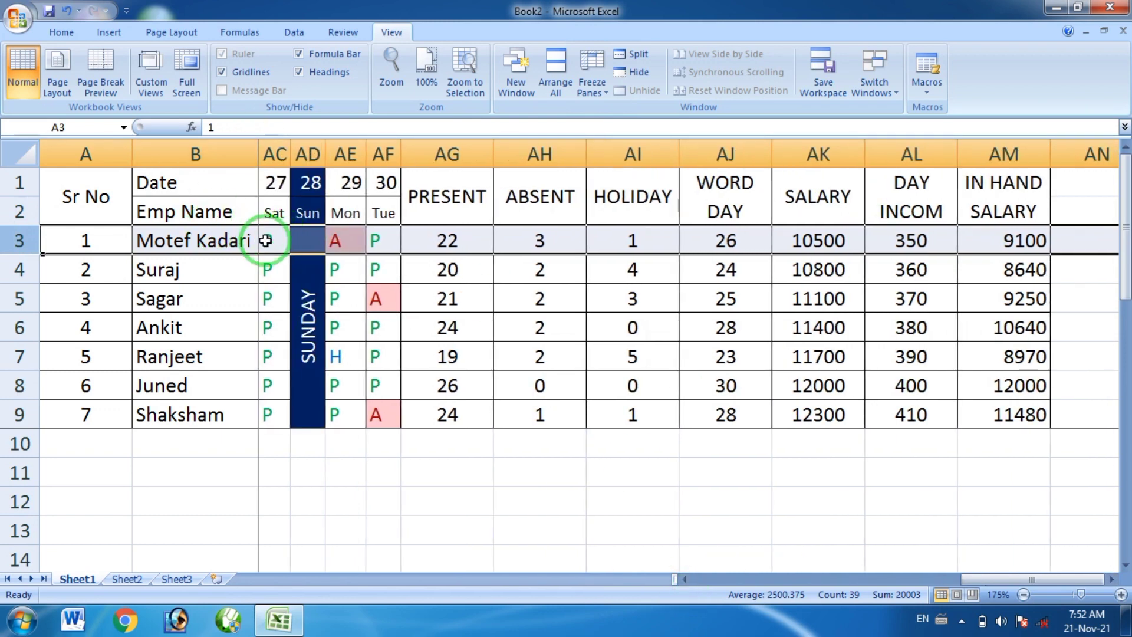
click(361, 241)
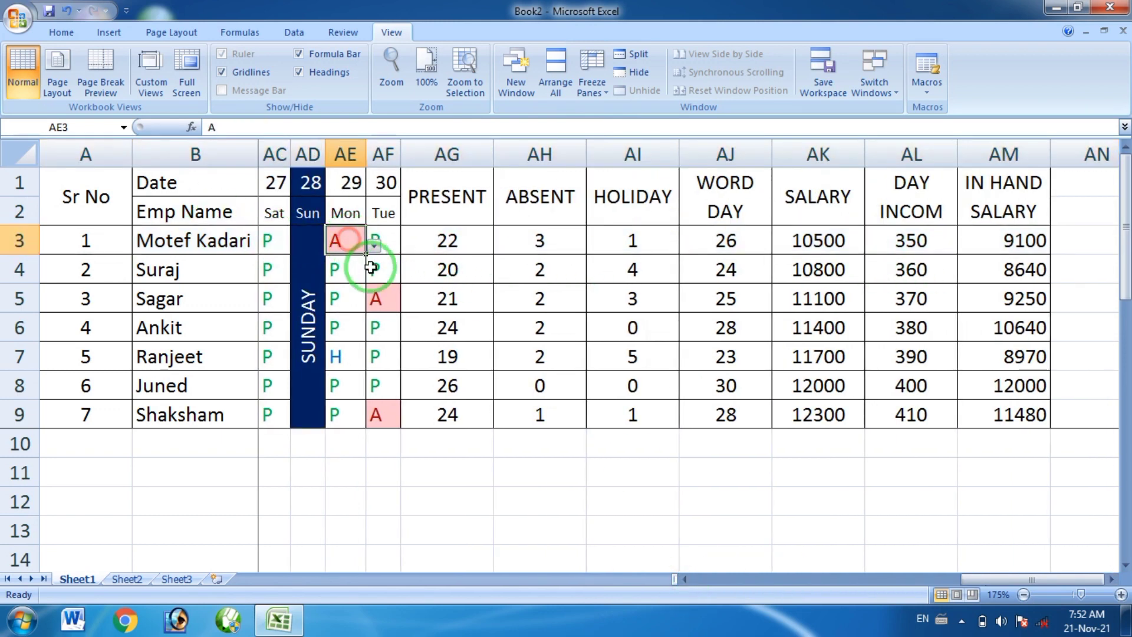
click(374, 246)
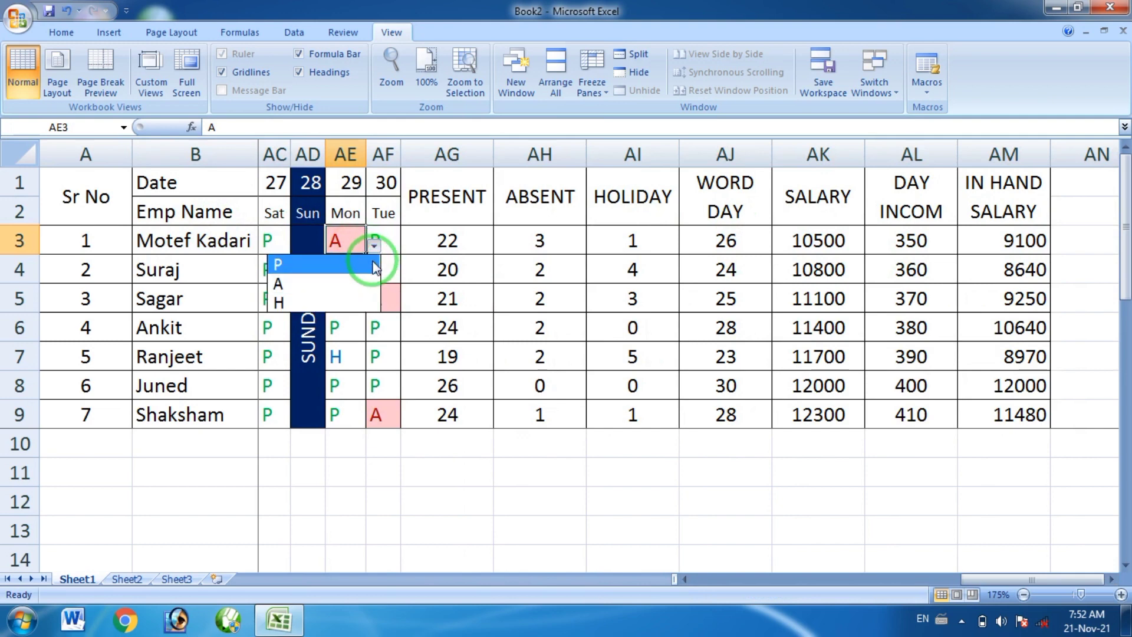
click(374, 265)
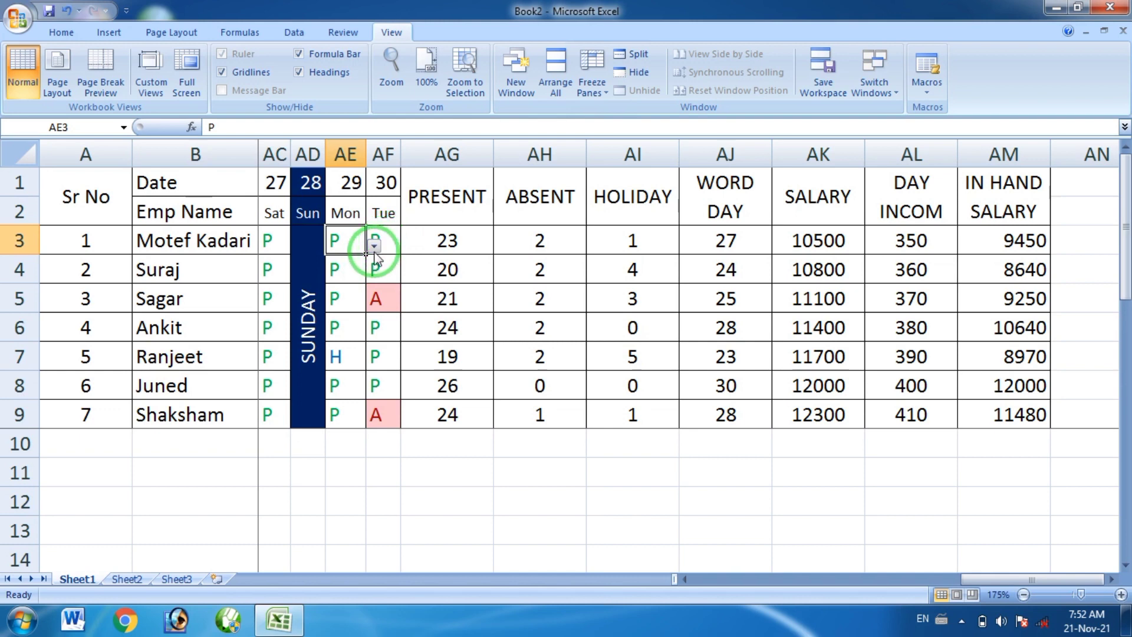
click(374, 246)
click(345, 284)
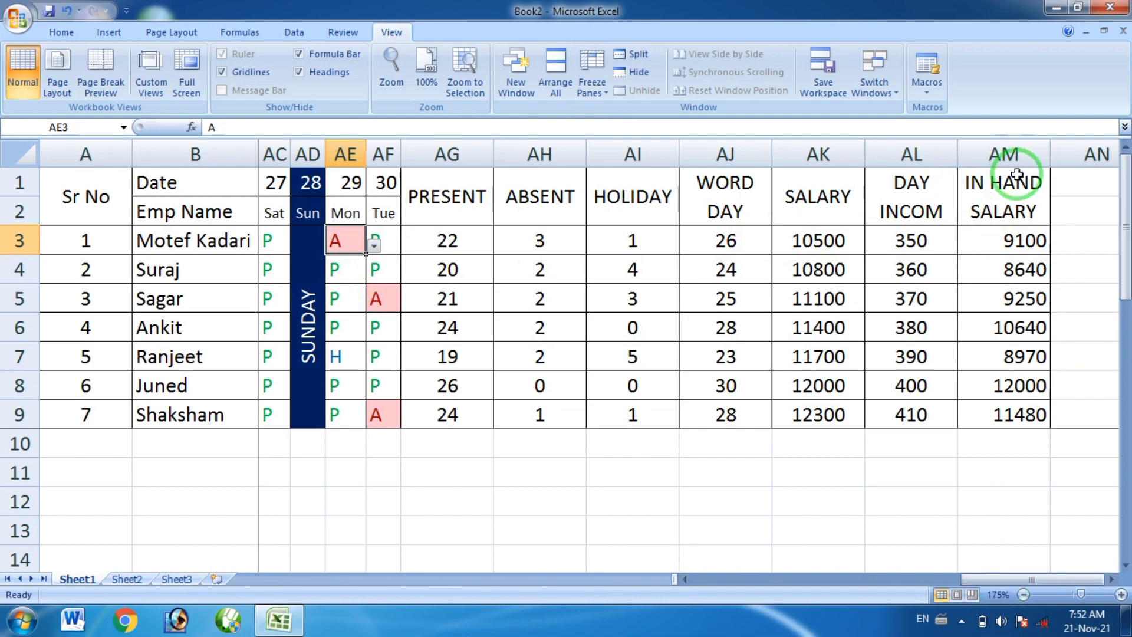
mouse_move(1003, 189)
mouse_down()
mouse_move(25, 186)
mouse_move(1103, 195)
mouse_up()
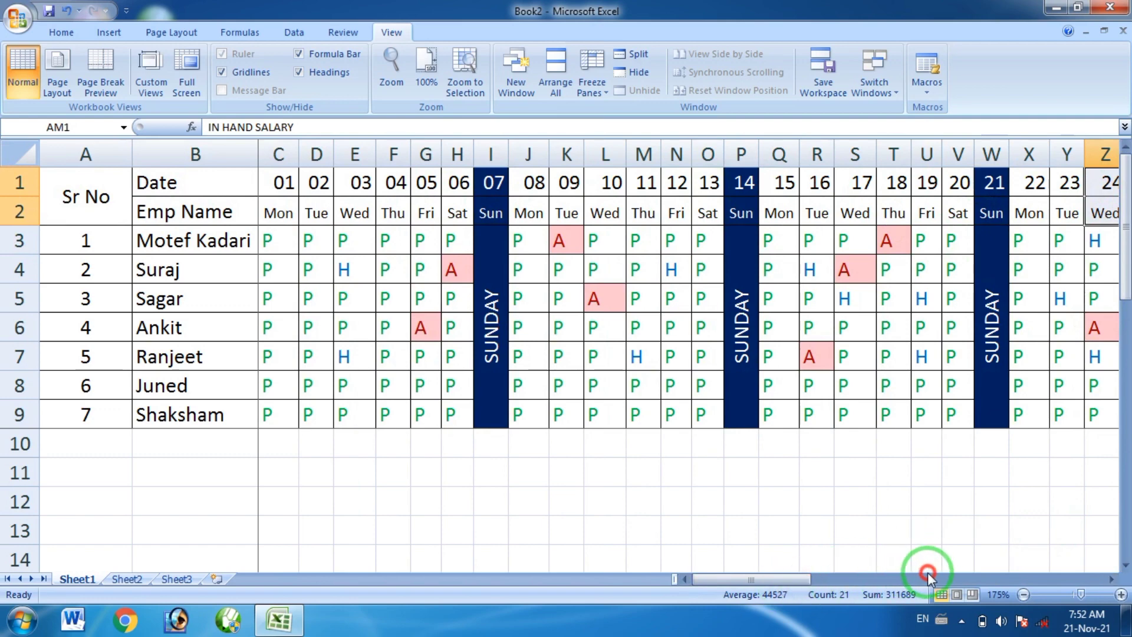
Step: Give the AG1:AM2 header cells a standard blue fill, then scroll back left
drag(792, 583, 1062, 577)
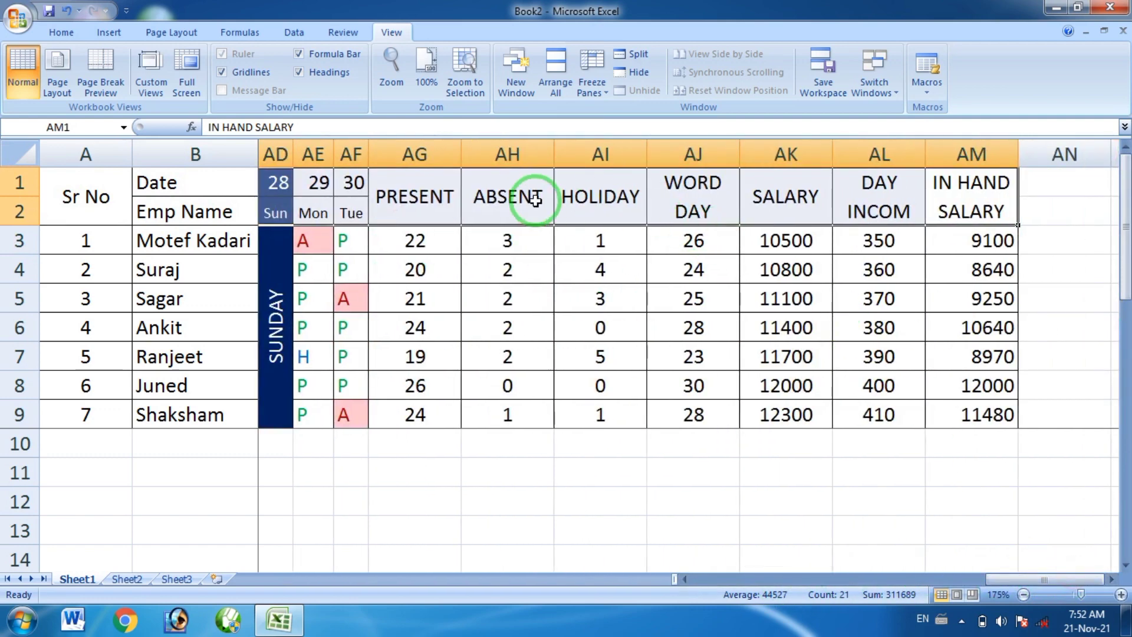
drag(434, 189, 991, 202)
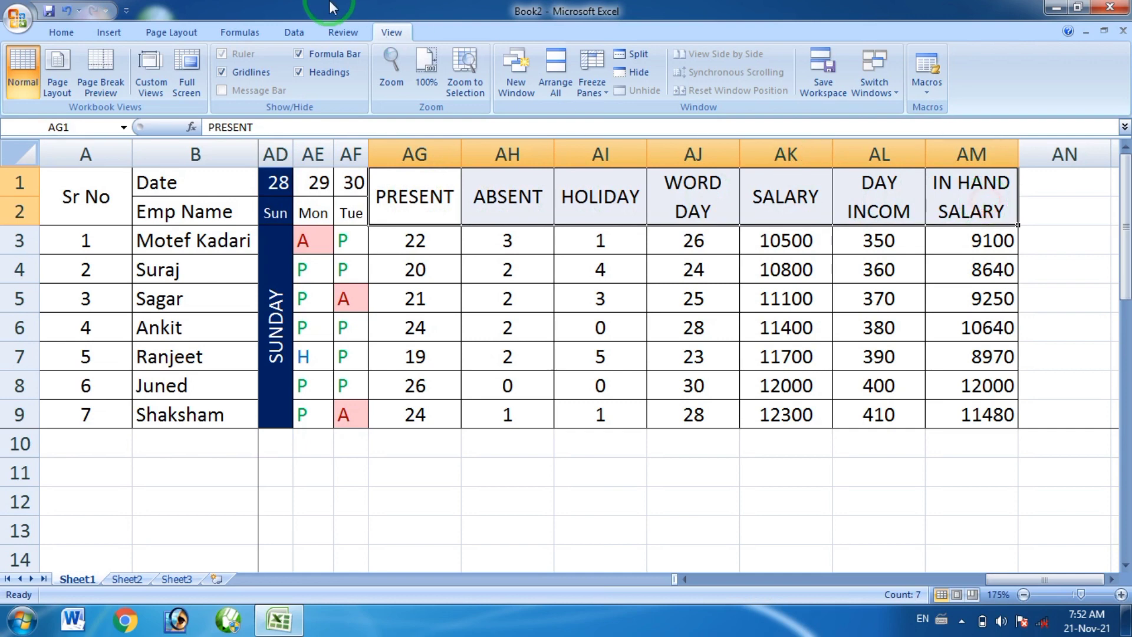
click(59, 33)
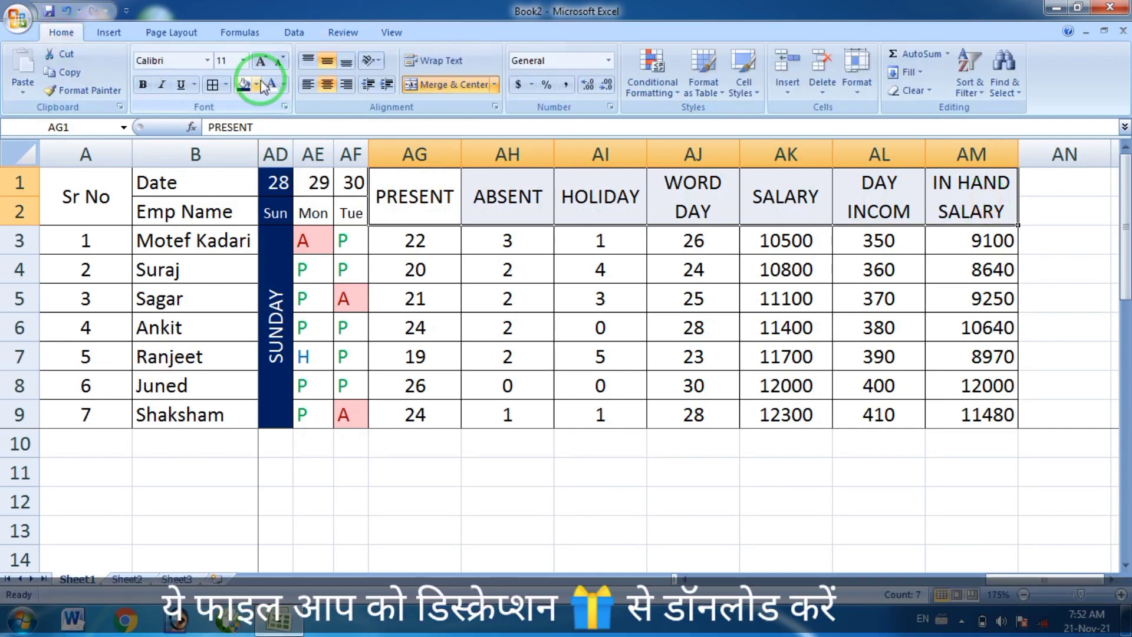
click(256, 85)
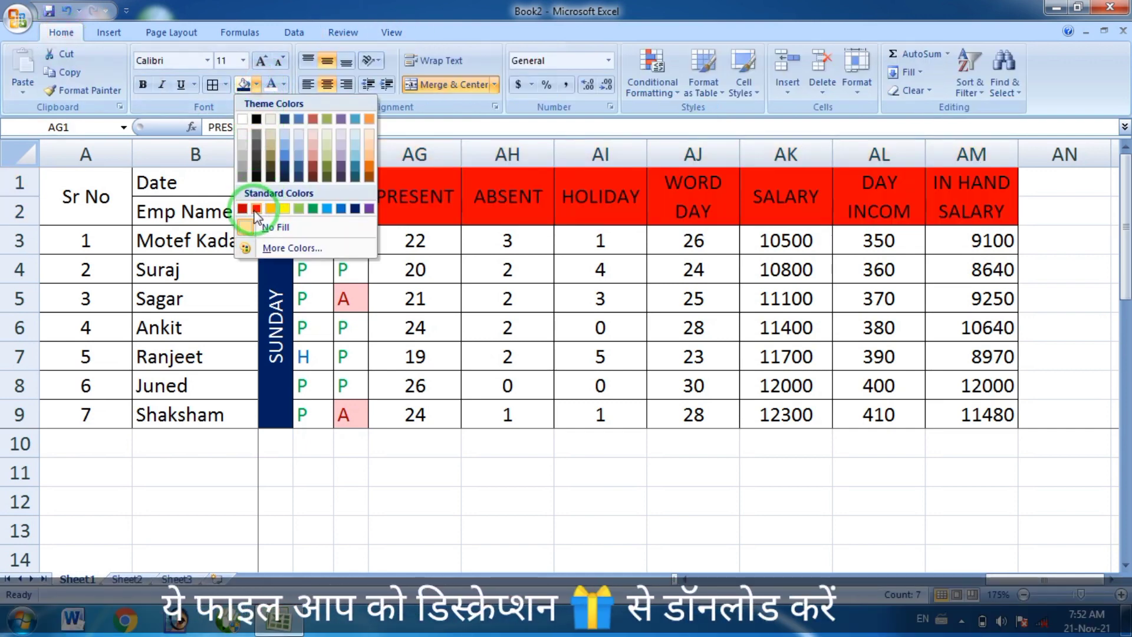
click(327, 209)
click(534, 525)
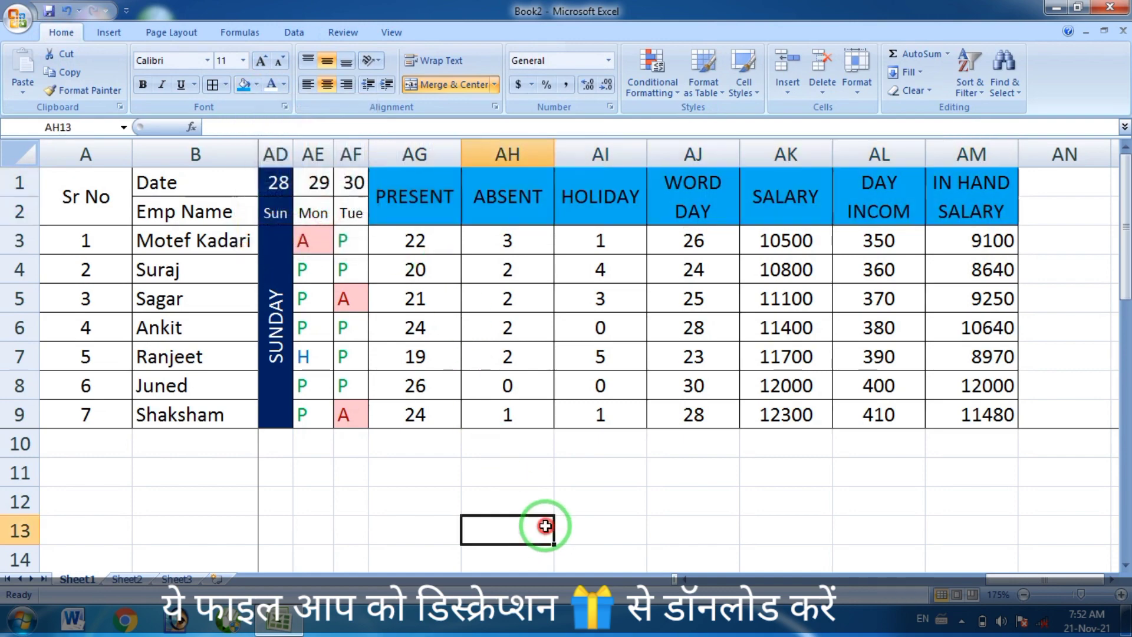
drag(1044, 579, 586, 579)
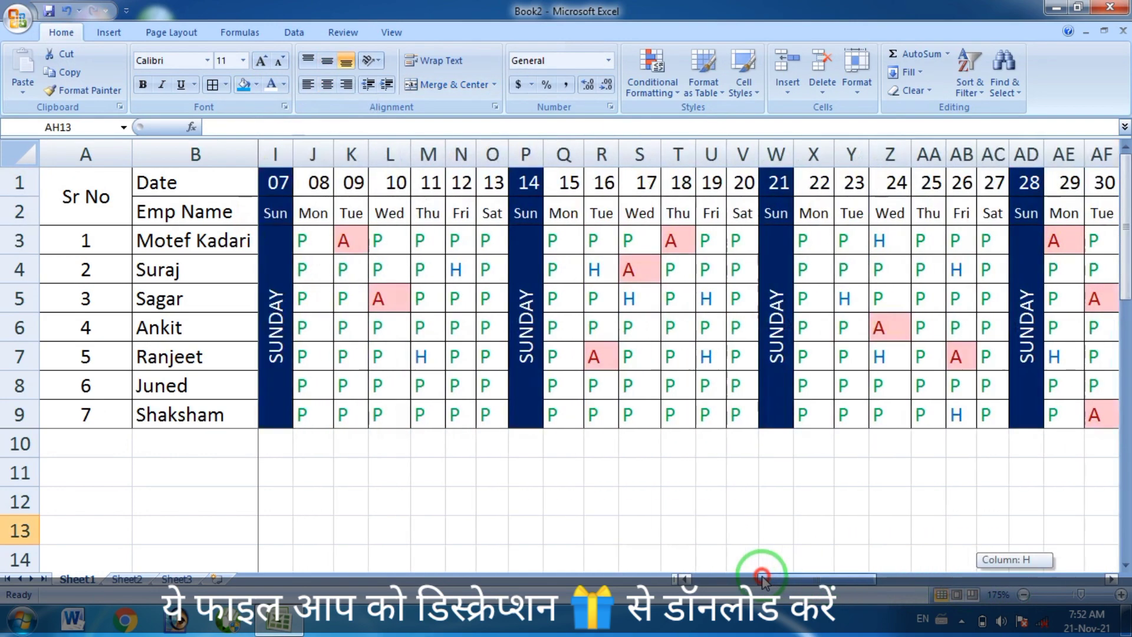